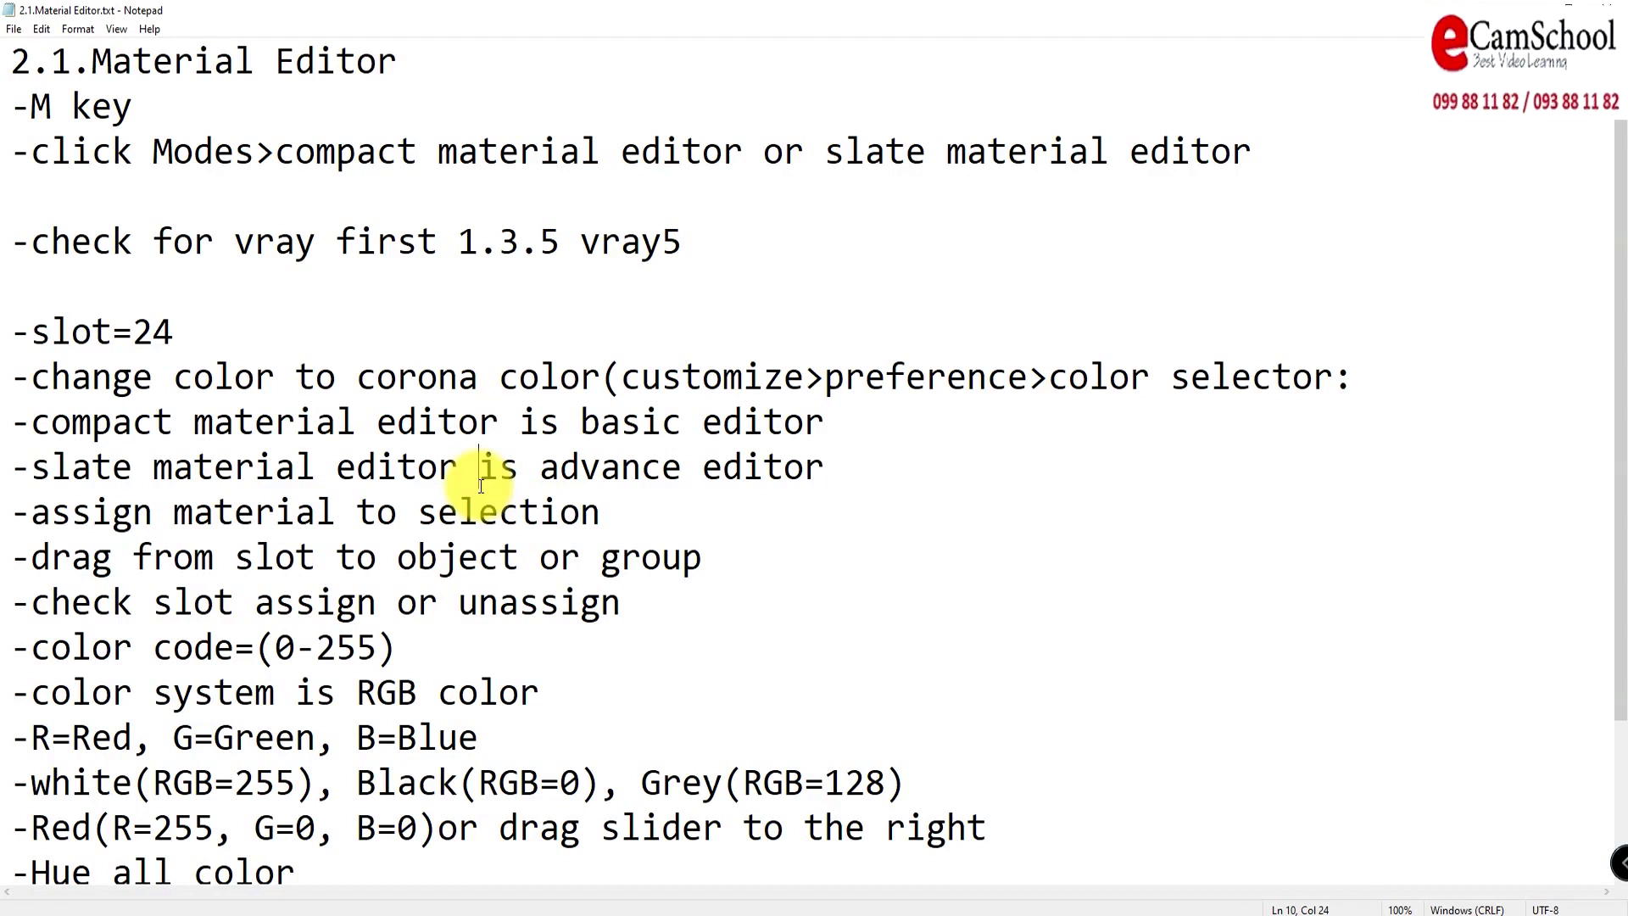
Step: Highlight the Material Editor heading and the Modes, compact and slate editor phrases in the notes
{"action": "left_click_drag", "start_coordinate": [91, 61], "coordinate": [397, 61]}
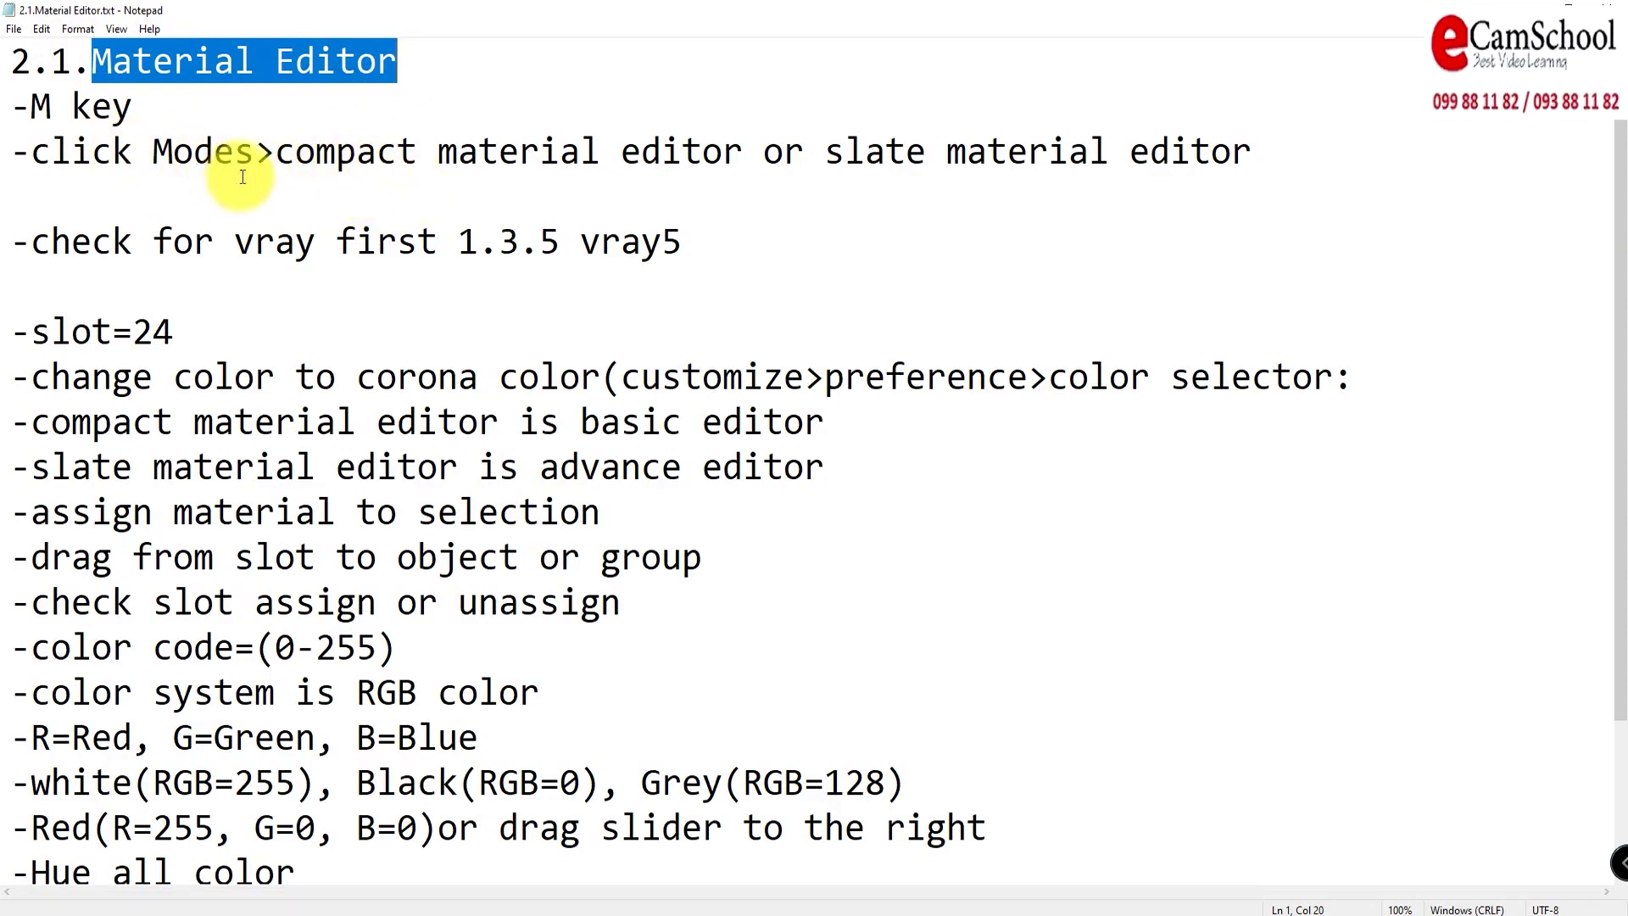
{"action": "double_click", "coordinate": [169, 153]}
{"action": "left_click_drag", "start_coordinate": [275, 153], "coordinate": [580, 154]}
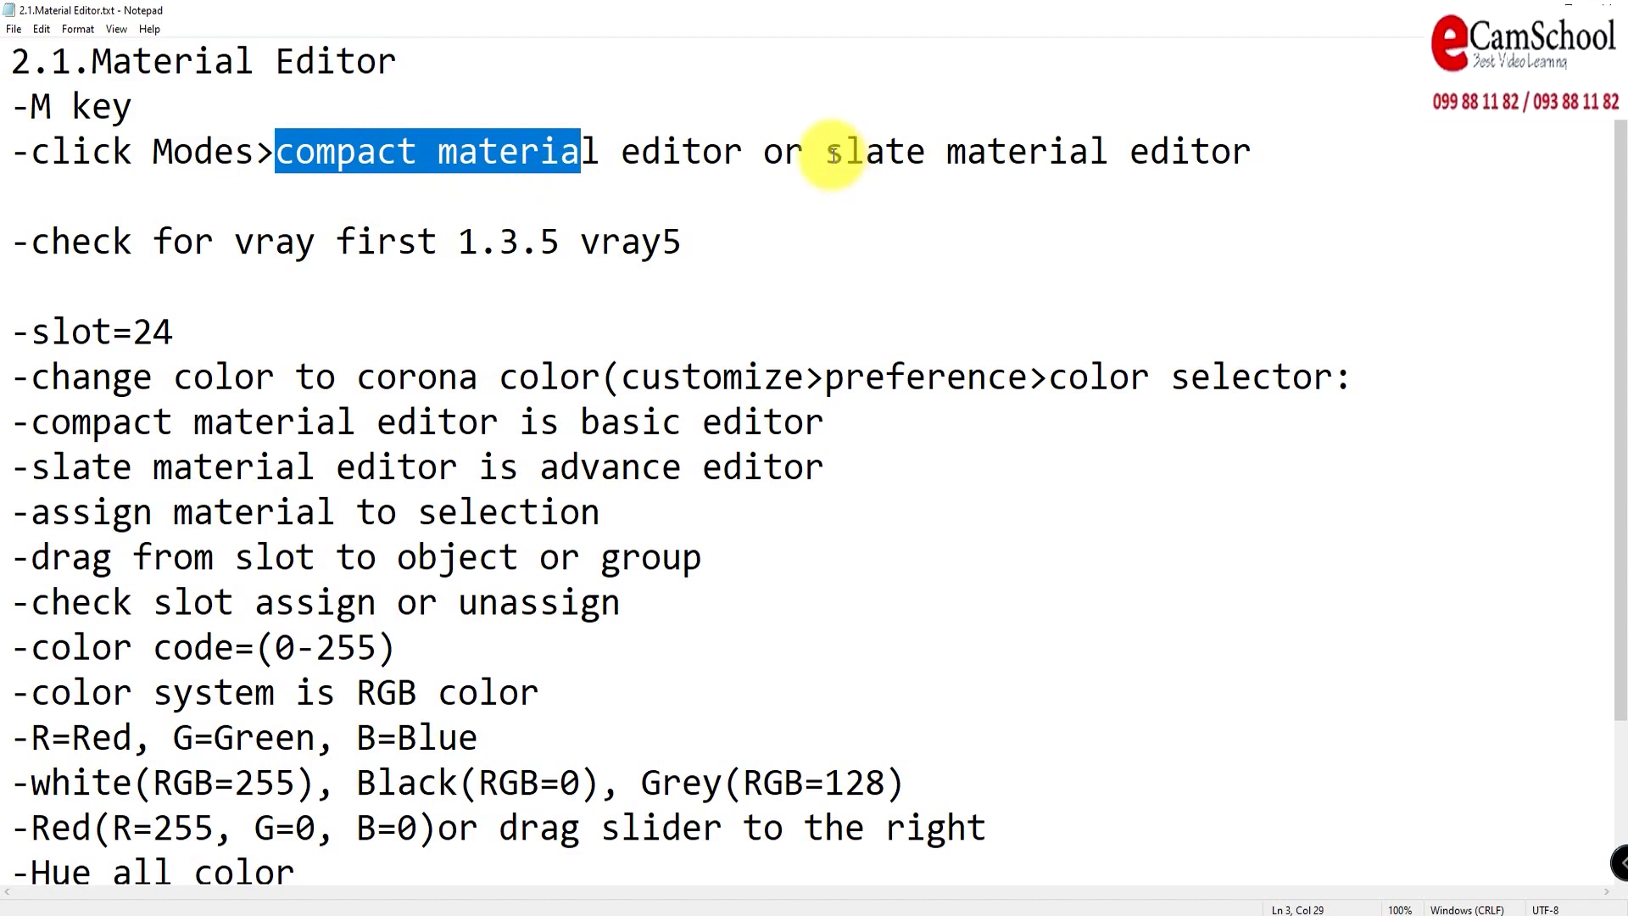
{"action": "left_click_drag", "start_coordinate": [834, 153], "coordinate": [1145, 157]}
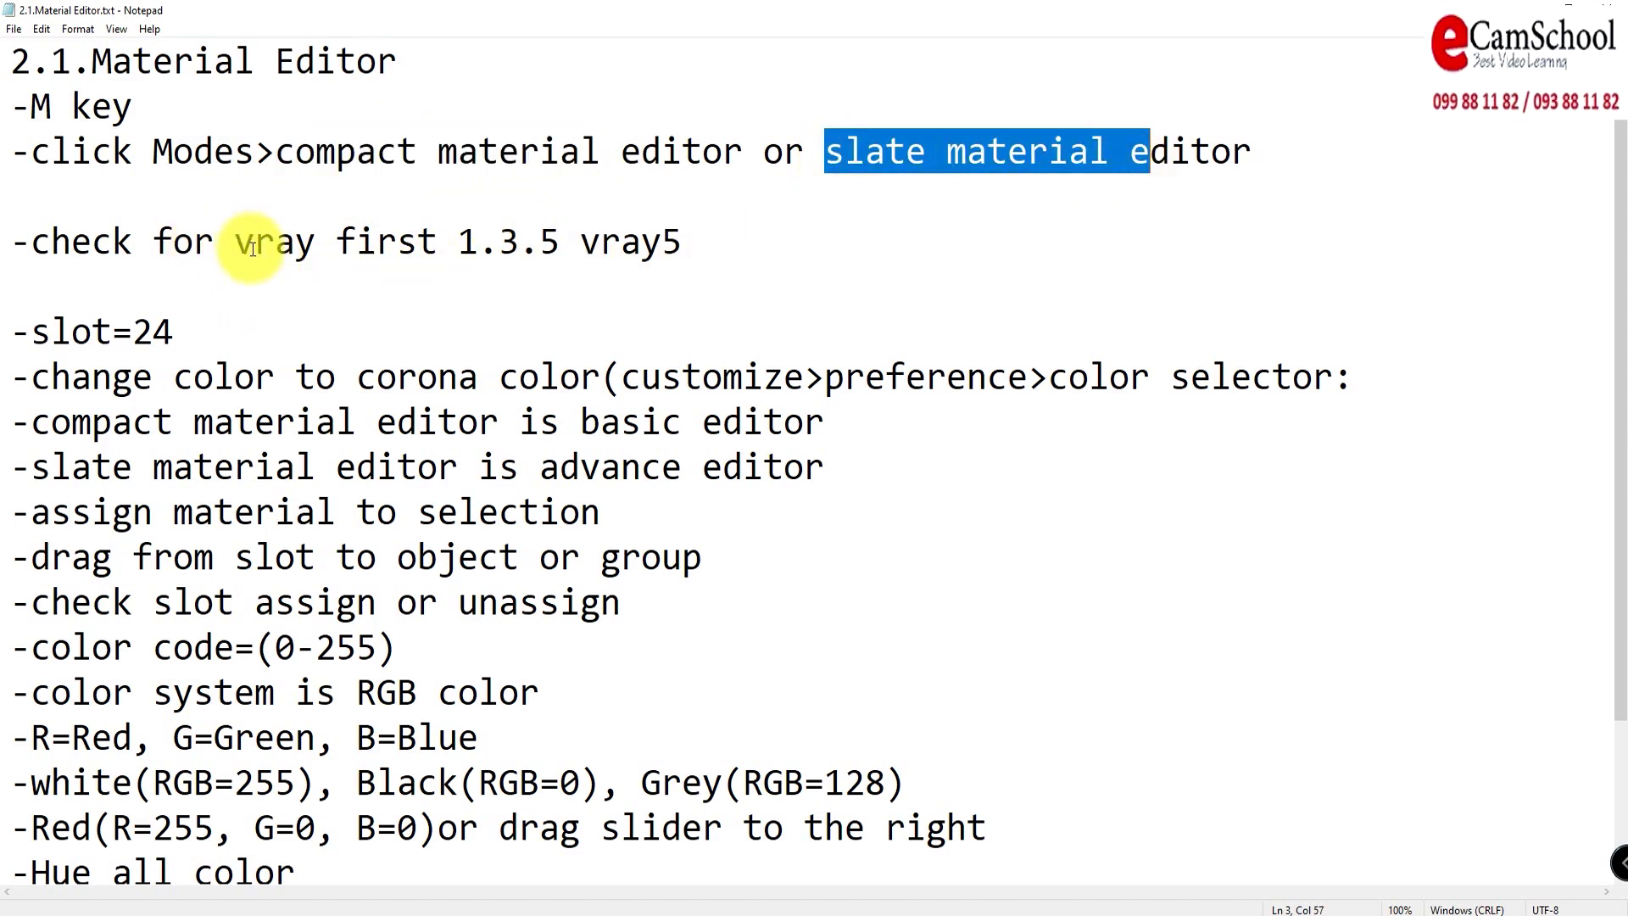
Step: Highlight the vray line, then move via the 1.3.Installation folder to 3ds Max 2021
{"action": "left_click_drag", "start_coordinate": [242, 248], "coordinate": [317, 251]}
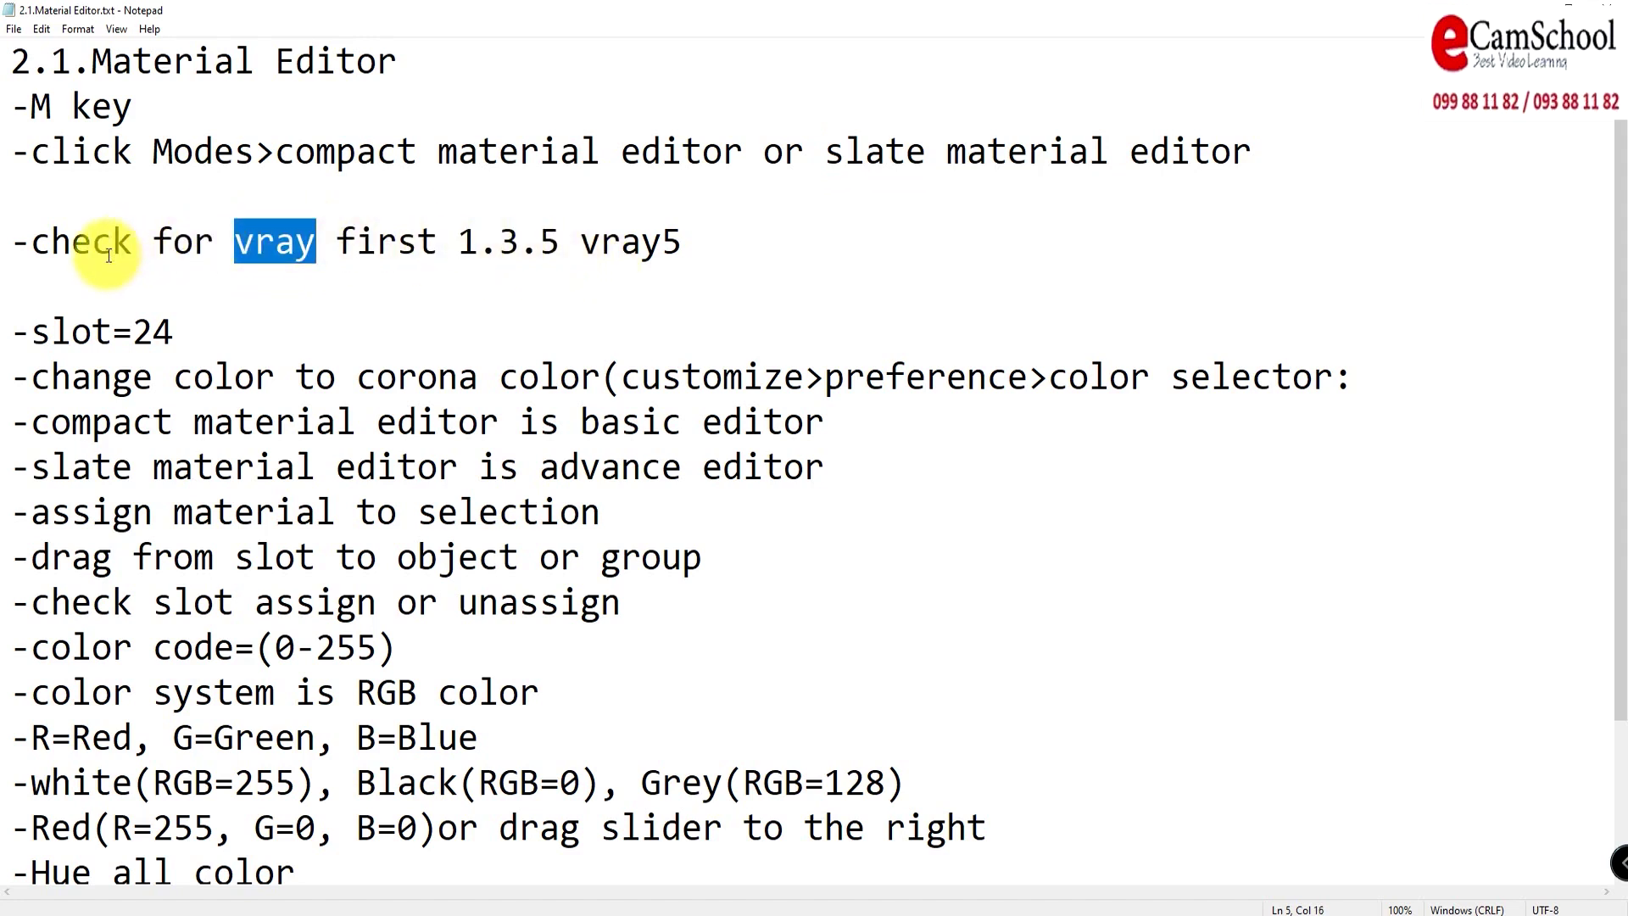
{"action": "left_click_drag", "start_coordinate": [337, 246], "coordinate": [622, 246]}
{"action": "left_click", "coordinate": [469, 248]}
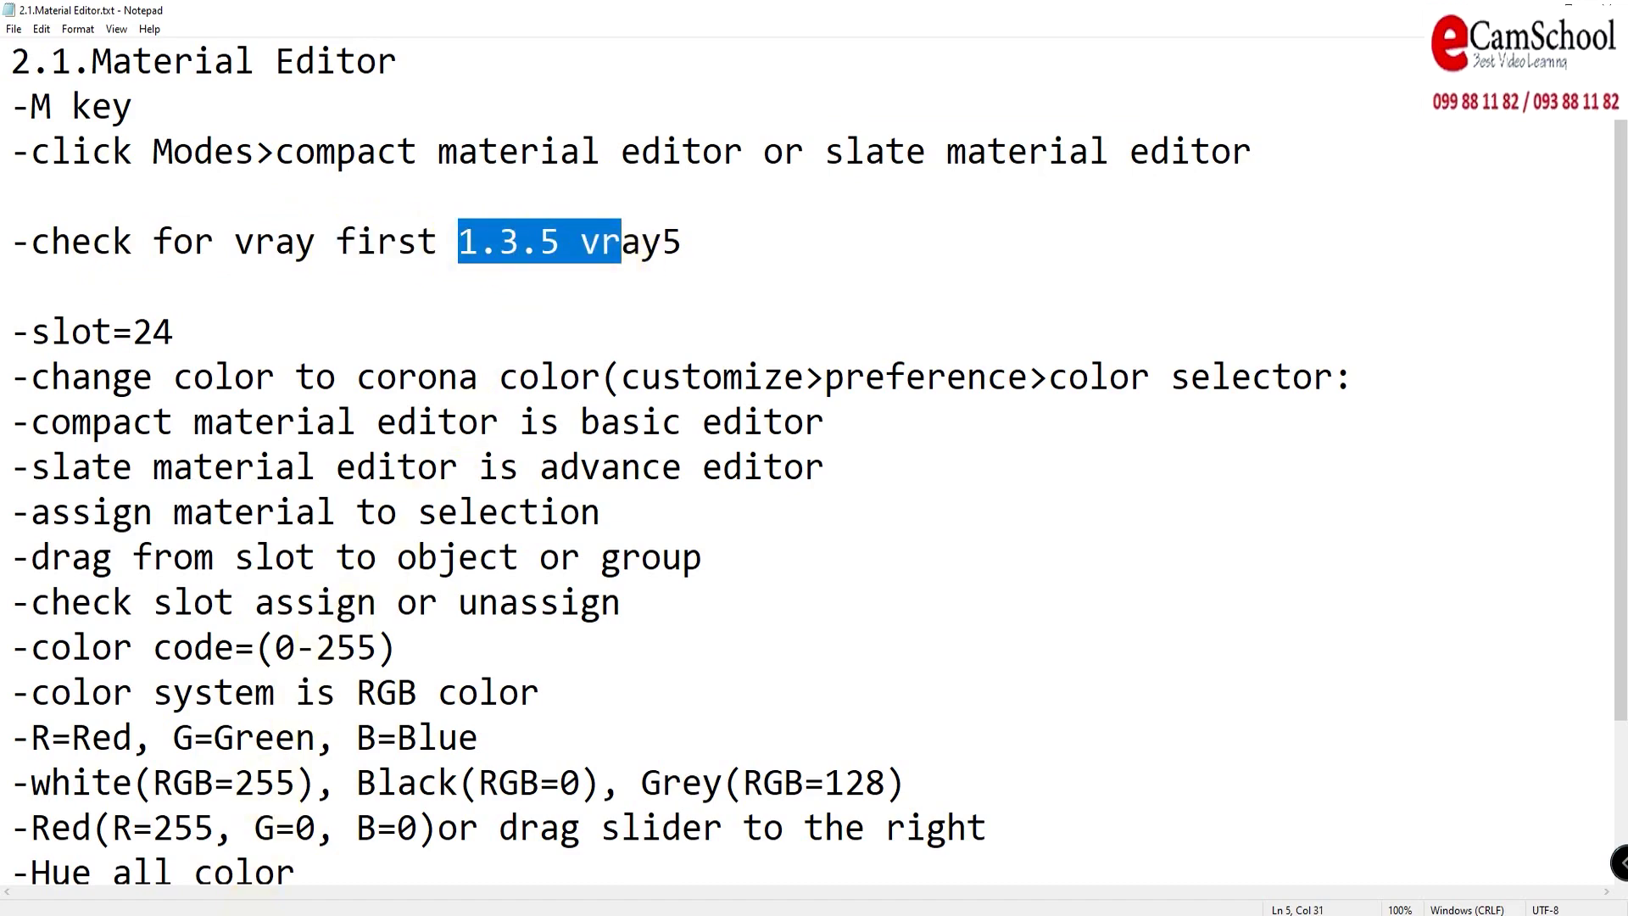
{"action": "left_click", "coordinate": [253, 867]}
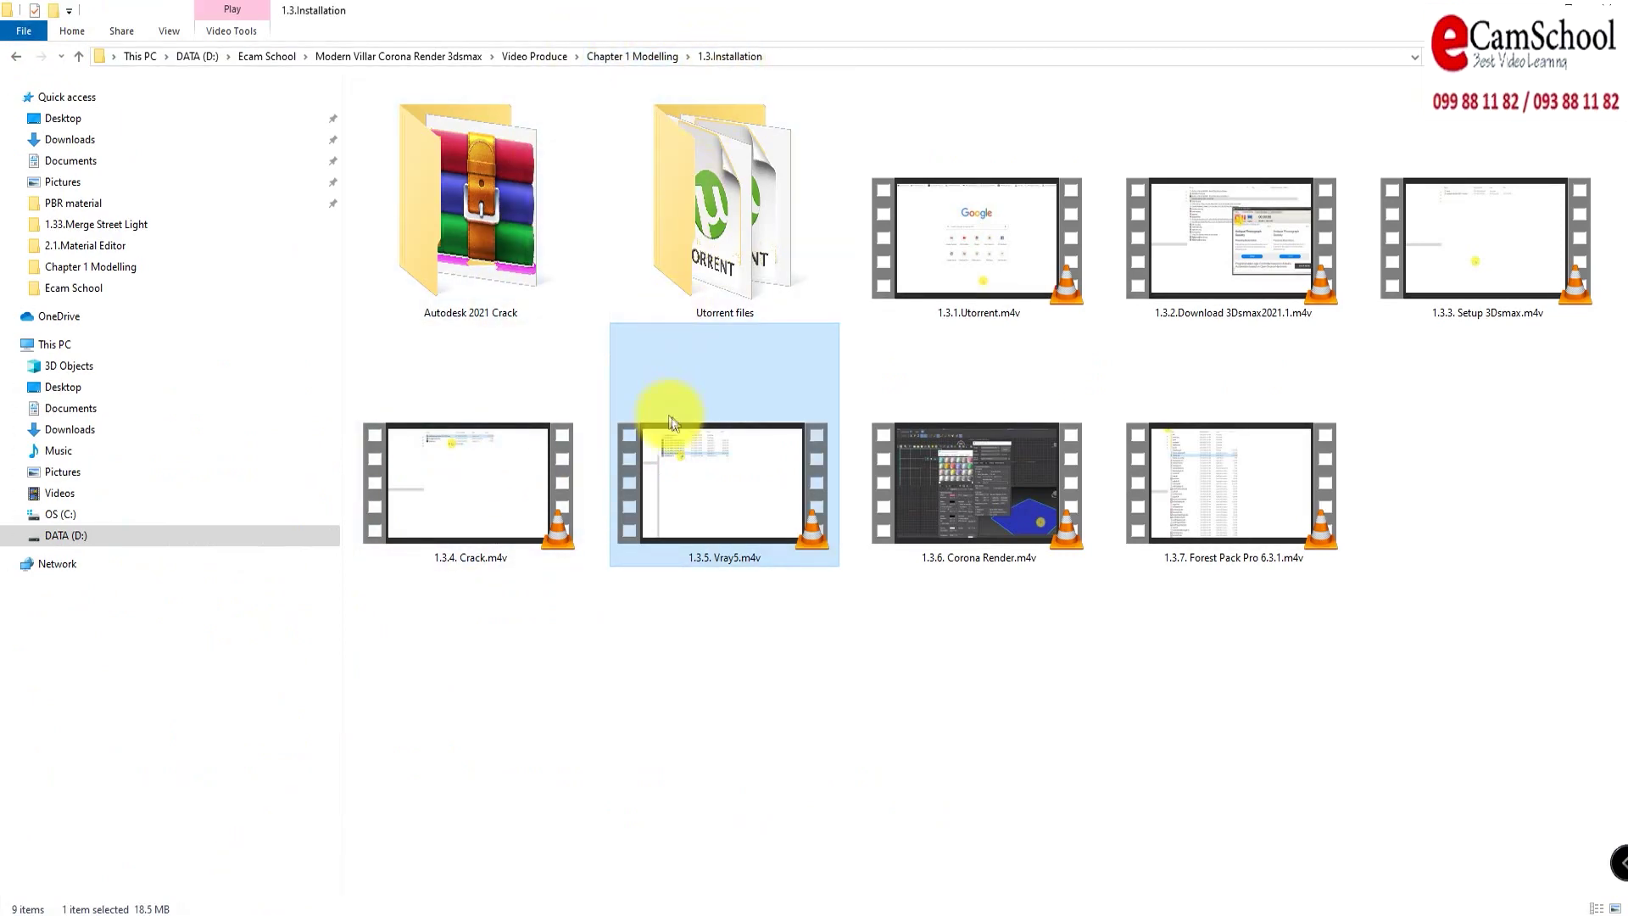
{"action": "left_click", "coordinate": [483, 904]}
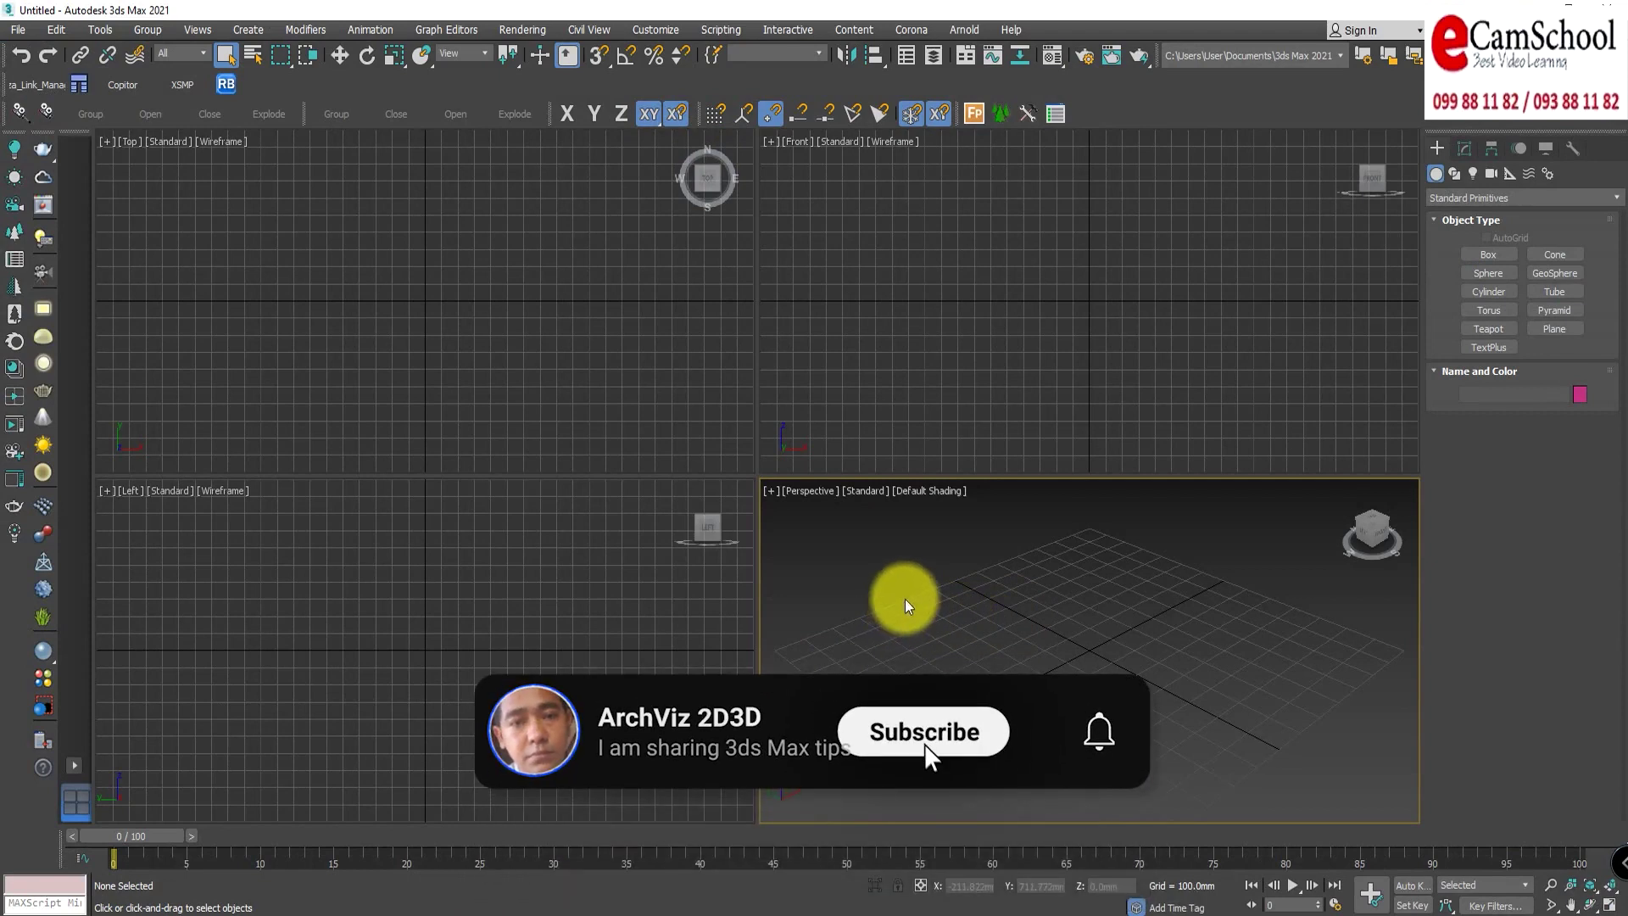
Step: Open the Material Editor in Slate mode, dismissing the missing DLLs warning
{"action": "key", "text": "m"}
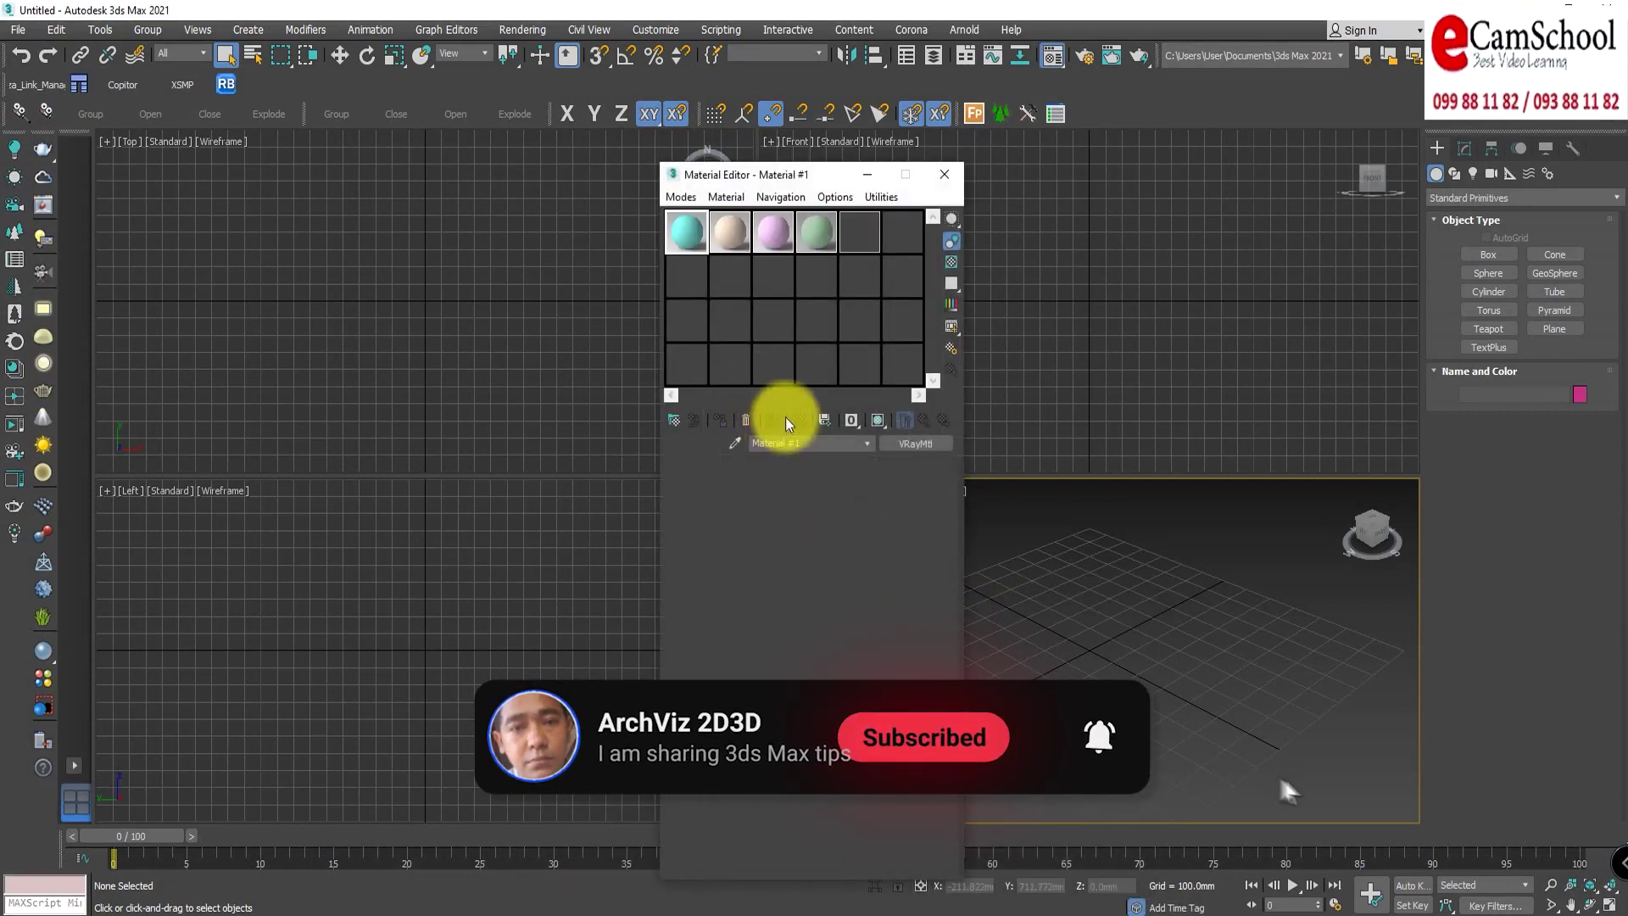
{"action": "left_click_drag", "start_coordinate": [773, 172], "coordinate": [711, 225]}
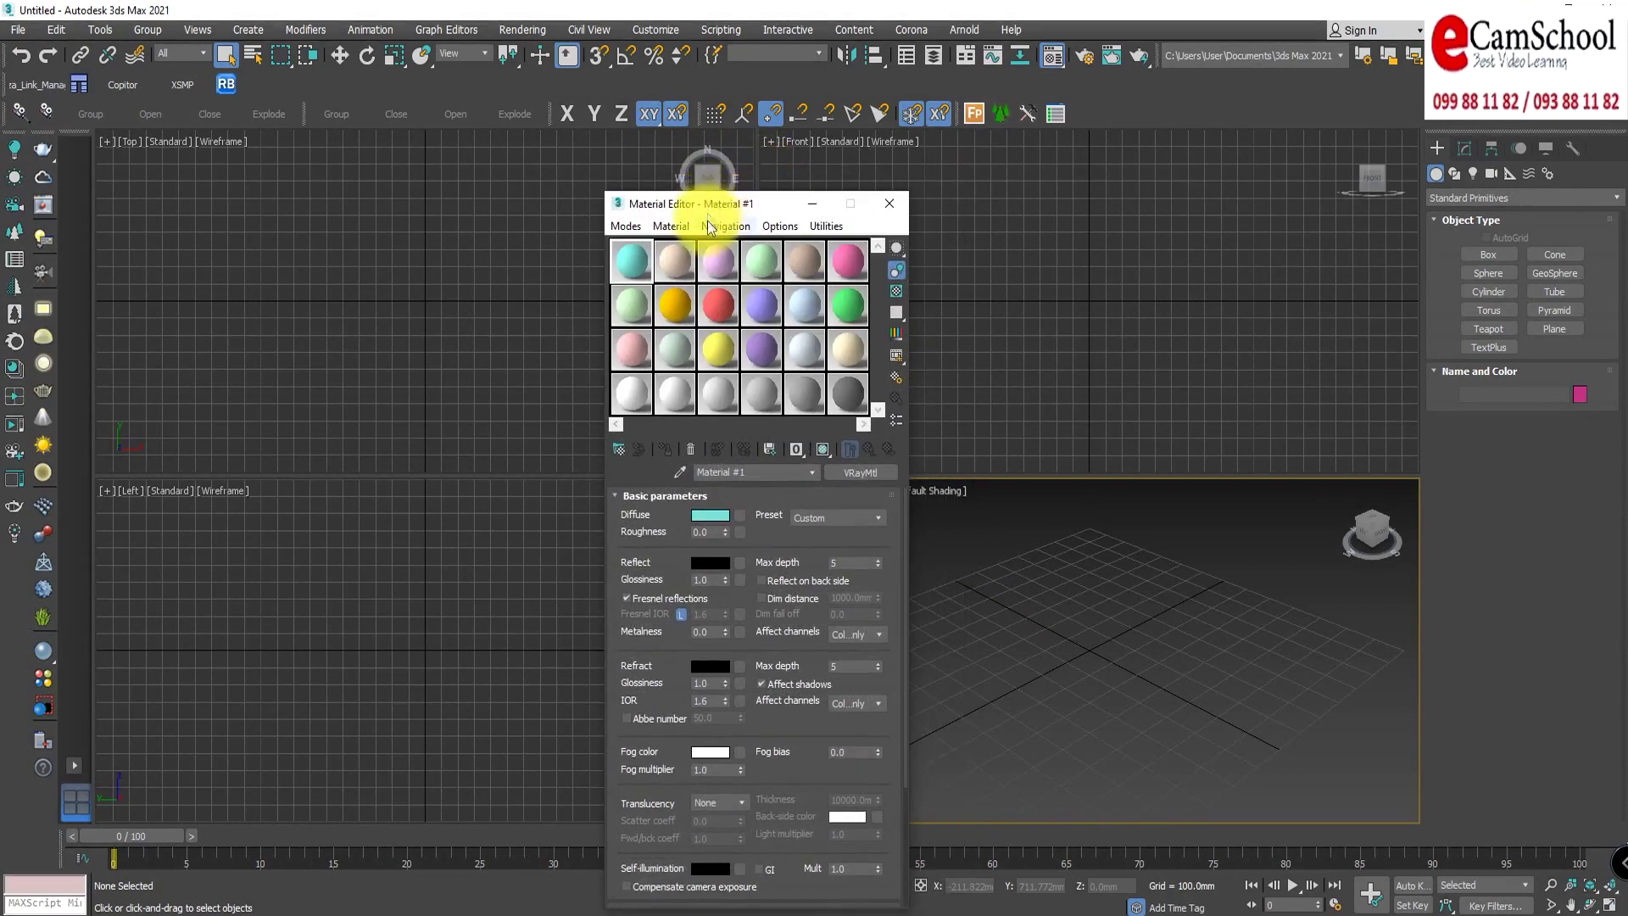
{"action": "left_click", "coordinate": [631, 226]}
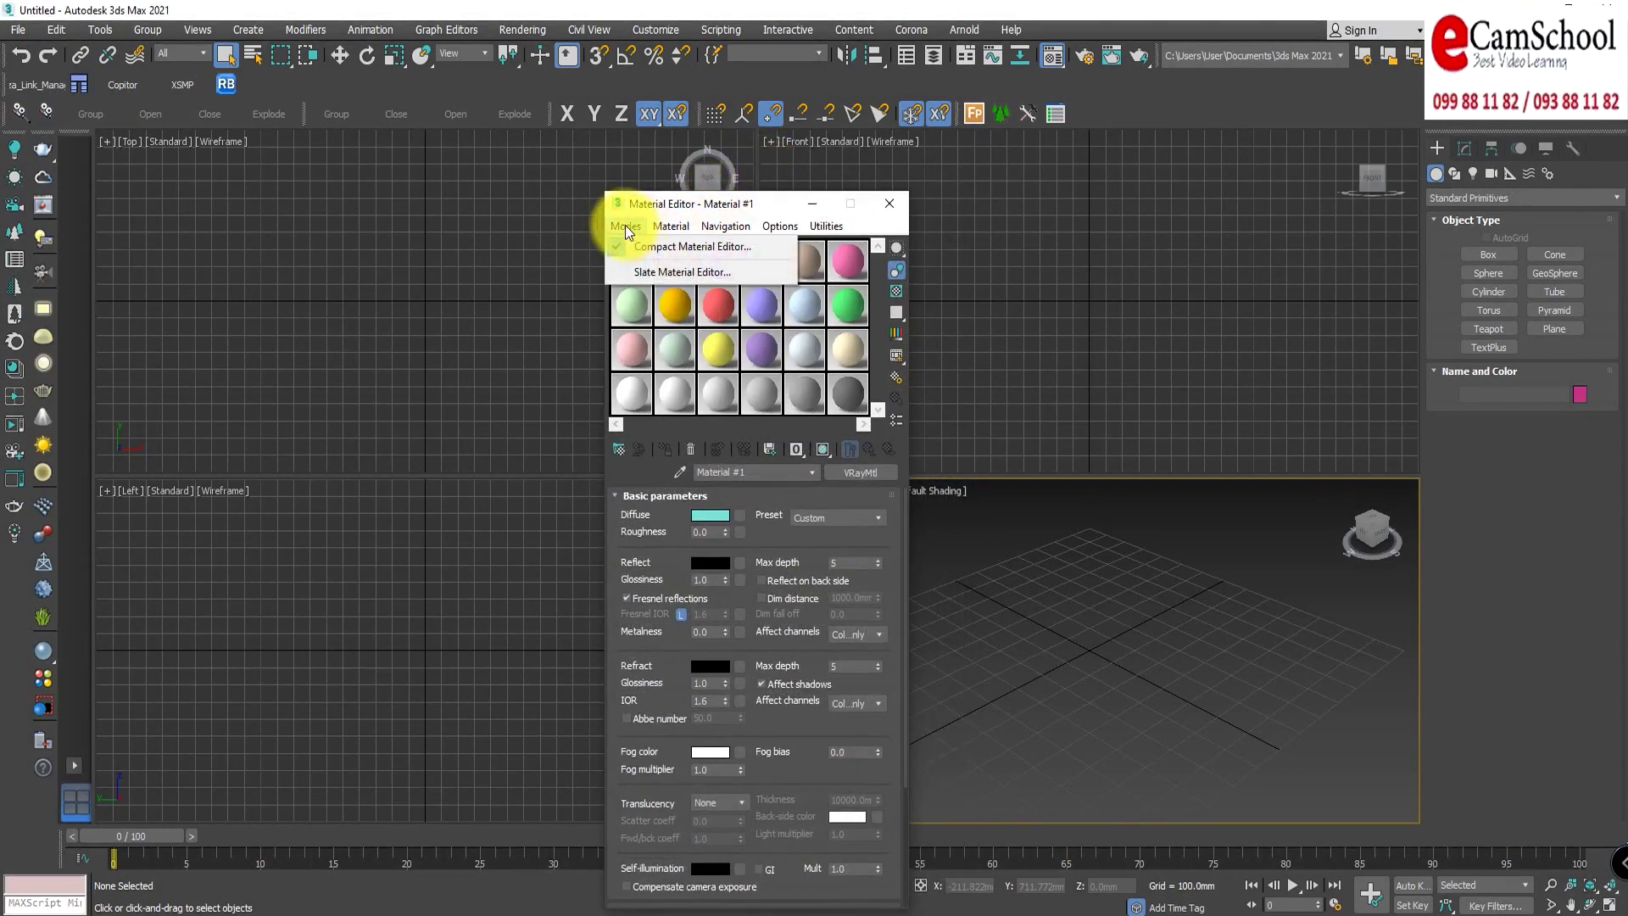
{"action": "left_click", "coordinate": [697, 273]}
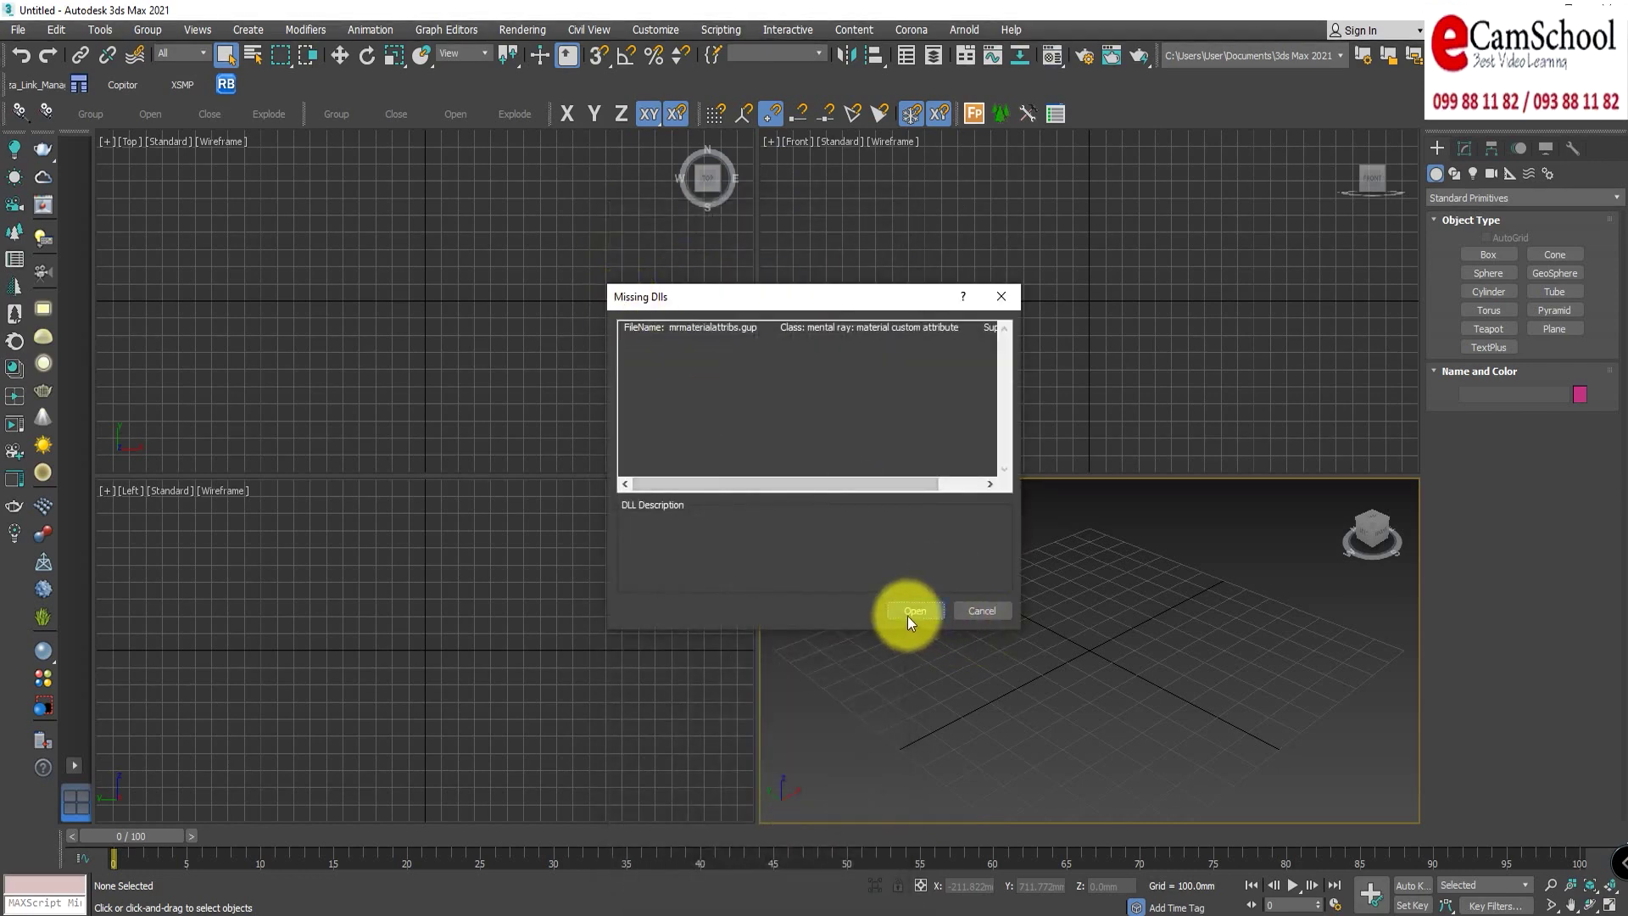
{"action": "left_click", "coordinate": [908, 614]}
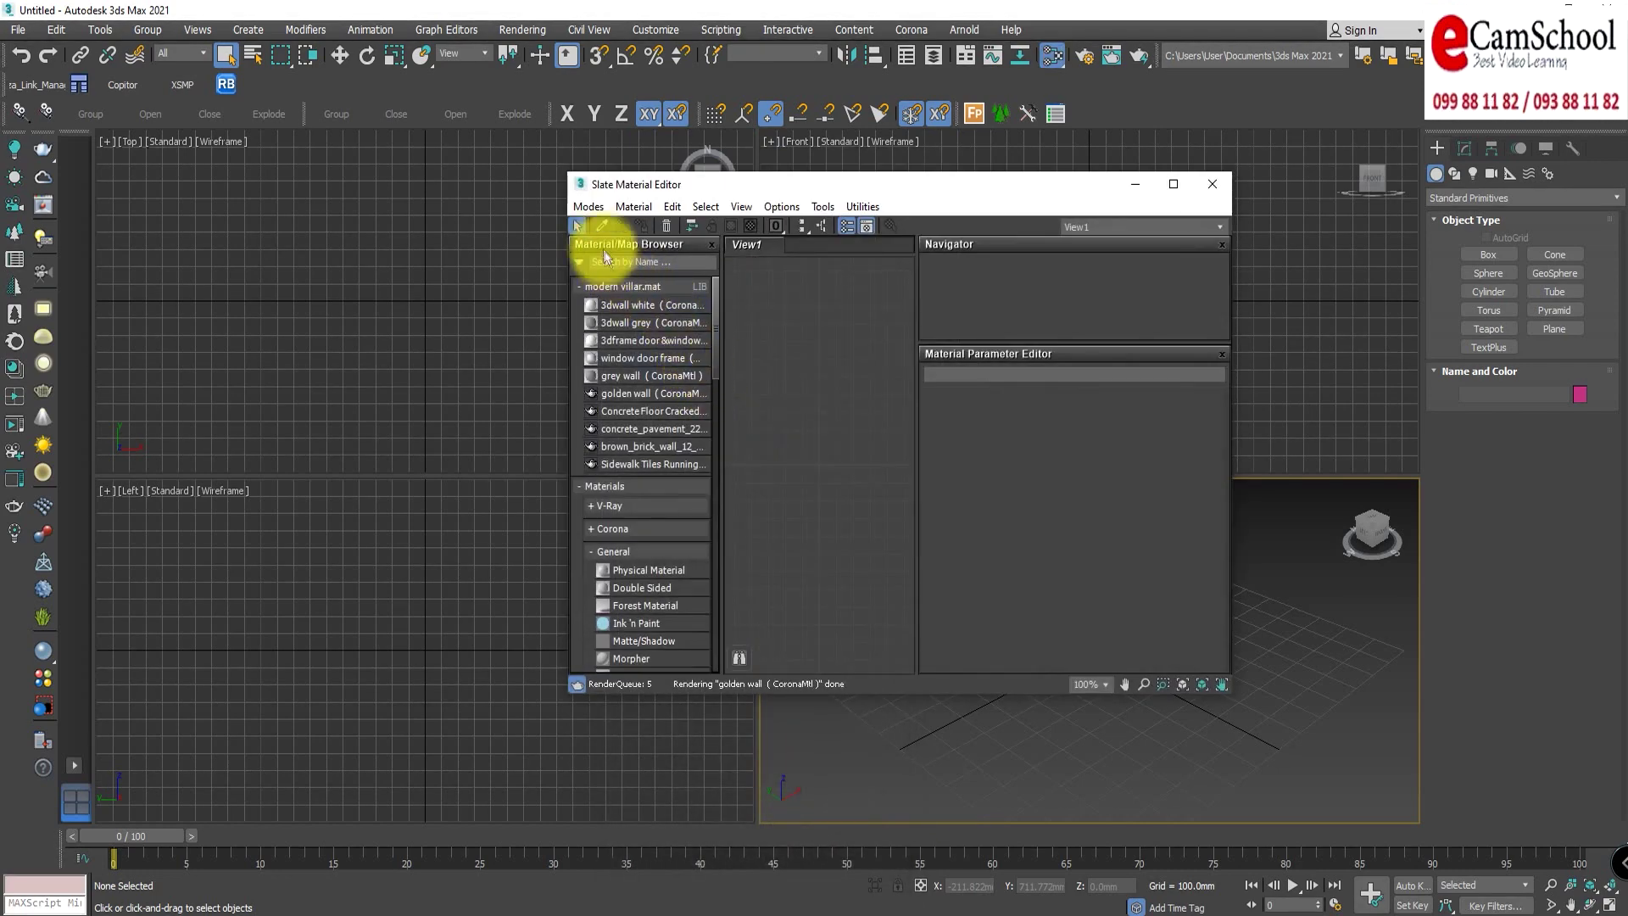
Step: Switch the editor back to Compact mode and bring up the V-Ray 5 Render Setup
{"action": "left_click", "coordinate": [592, 207]}
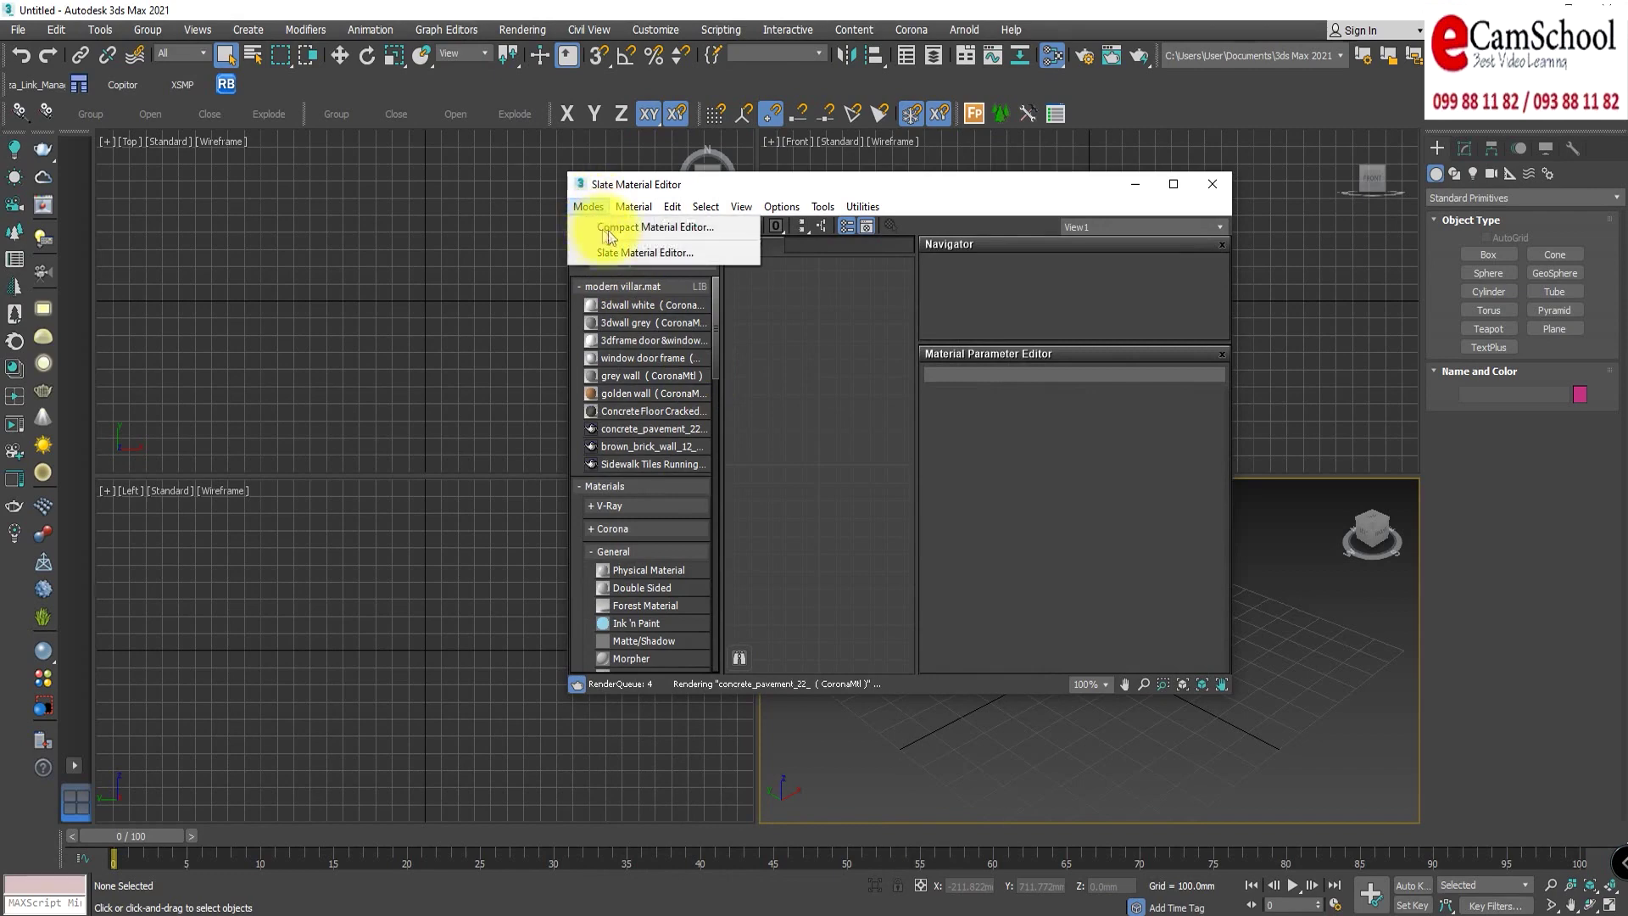
{"action": "left_click", "coordinate": [649, 227]}
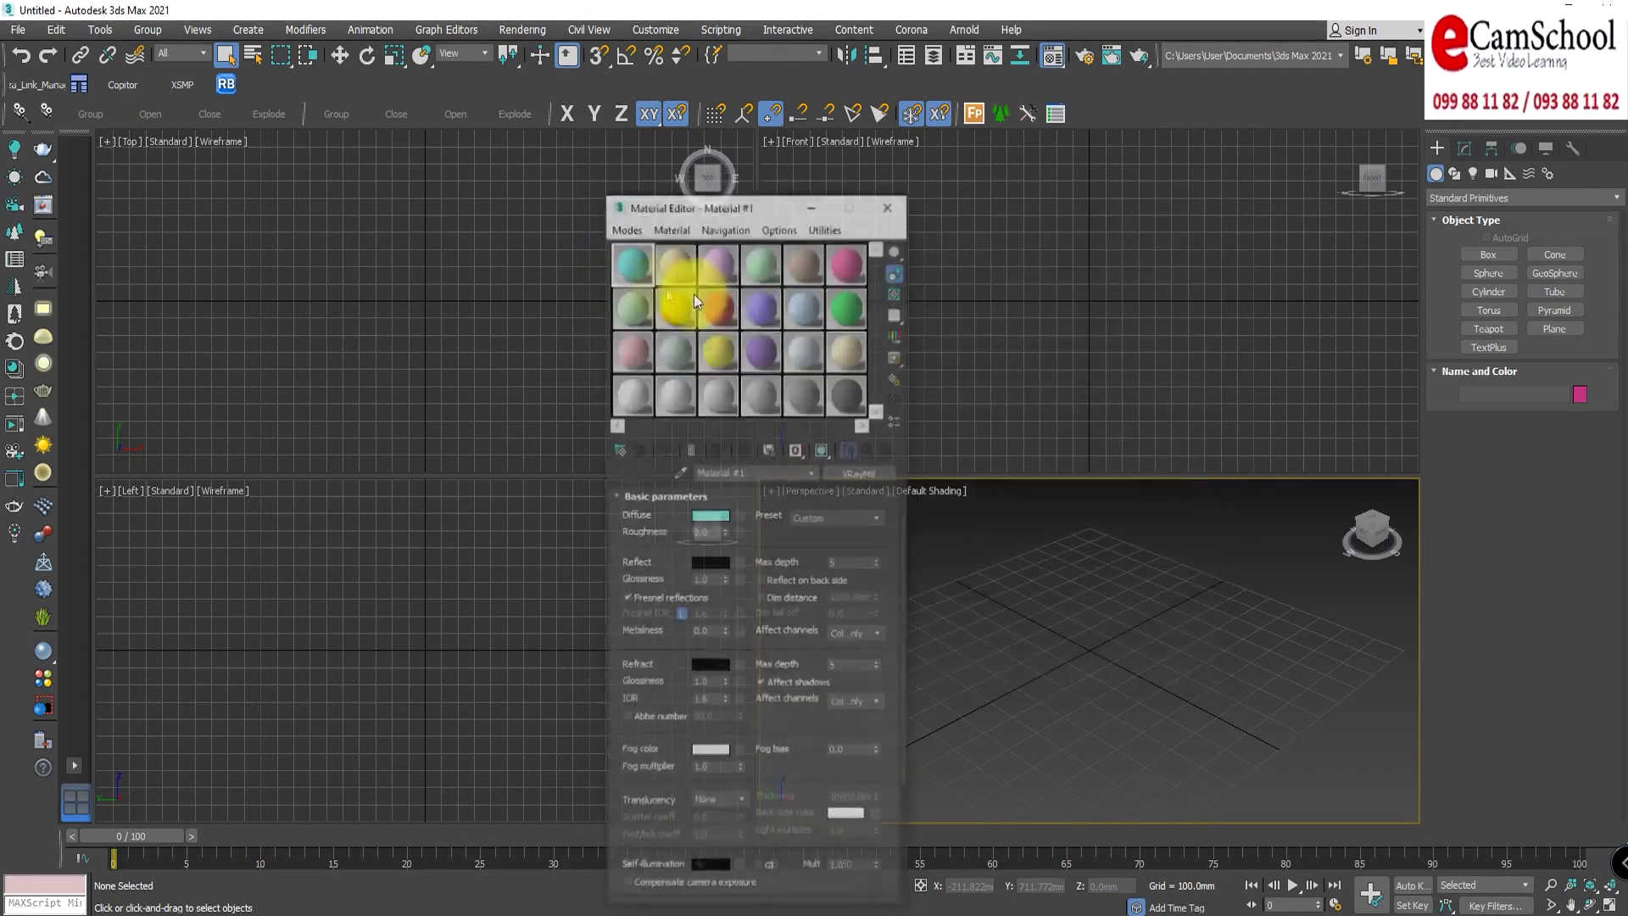
{"action": "left_click_drag", "start_coordinate": [723, 211], "coordinate": [696, 201]}
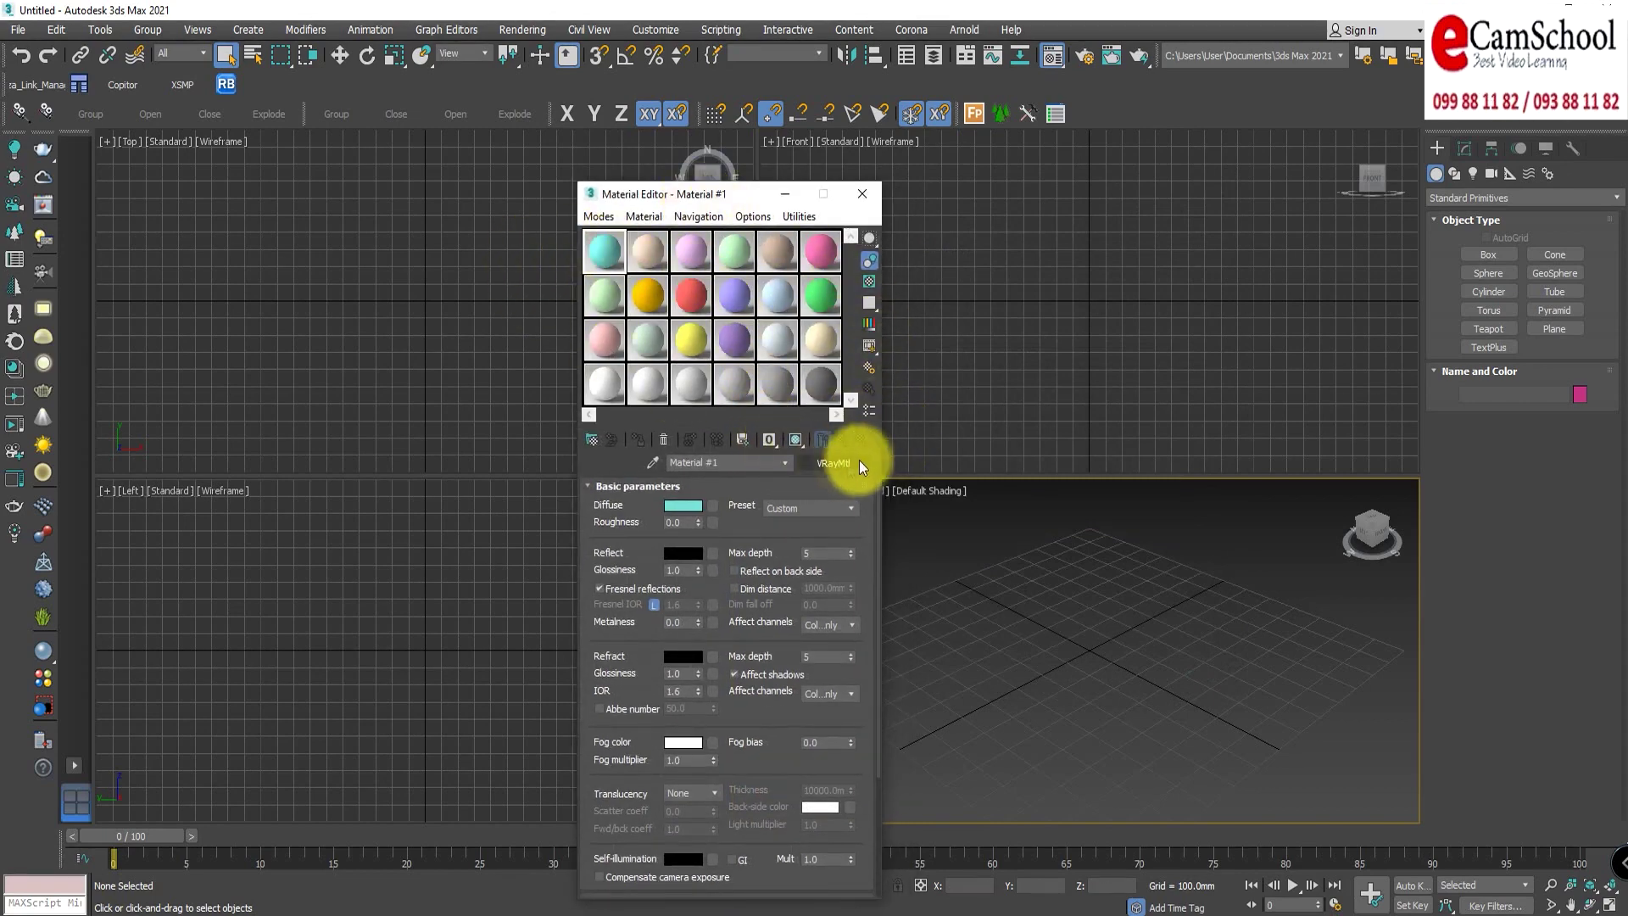
{"action": "left_click_drag", "start_coordinate": [651, 377], "coordinate": [829, 451]}
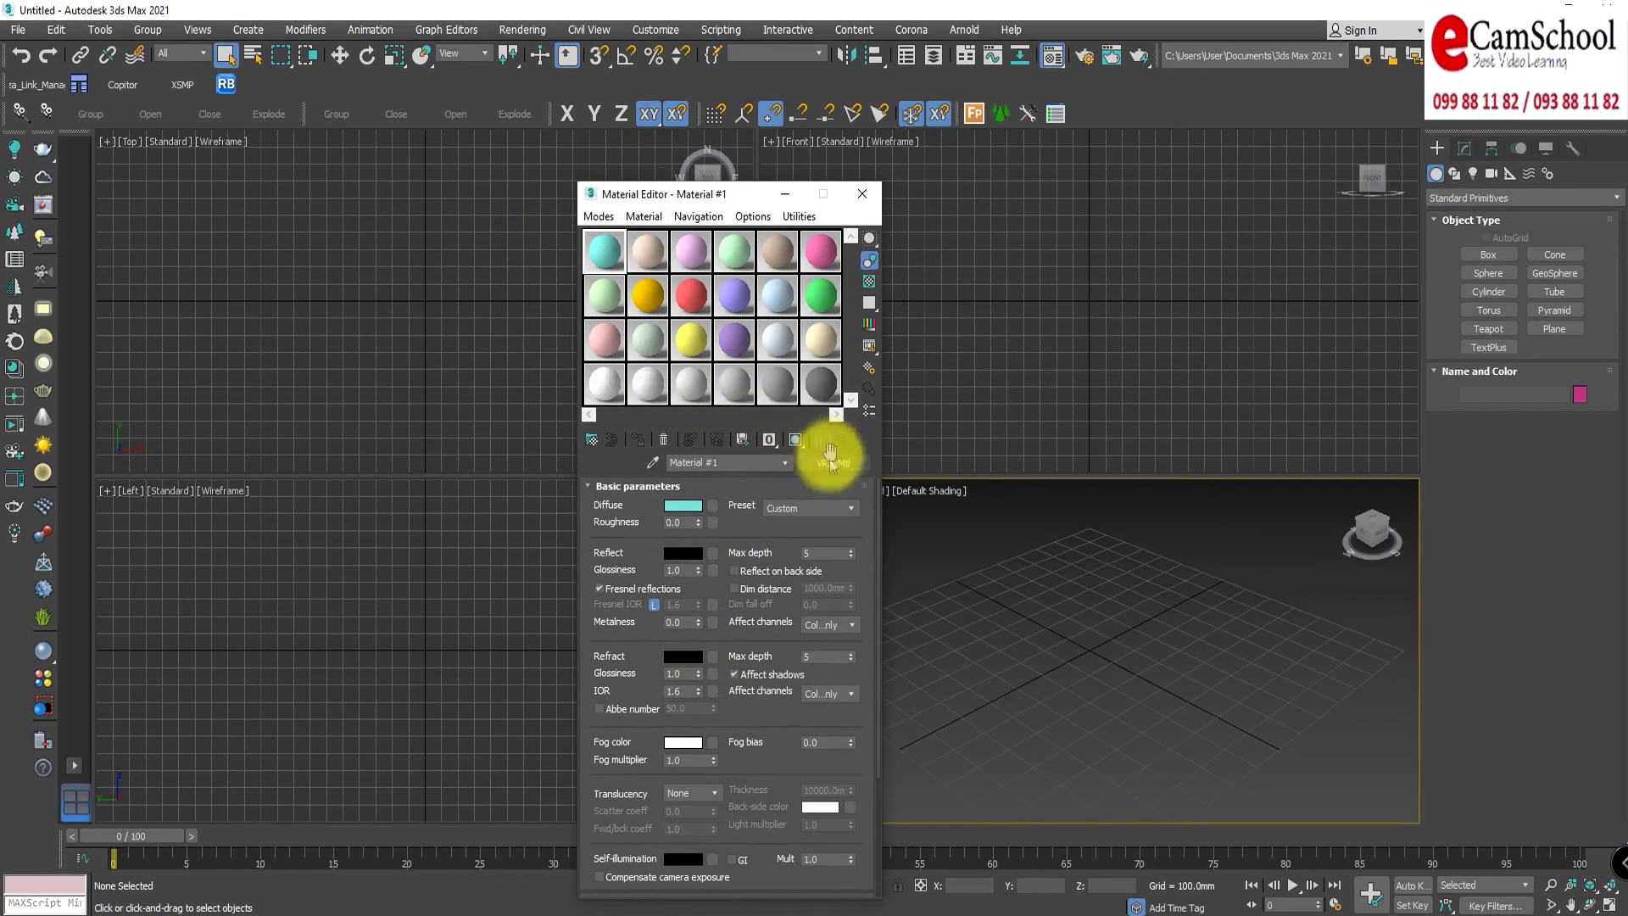
{"action": "left_click", "coordinate": [1085, 57]}
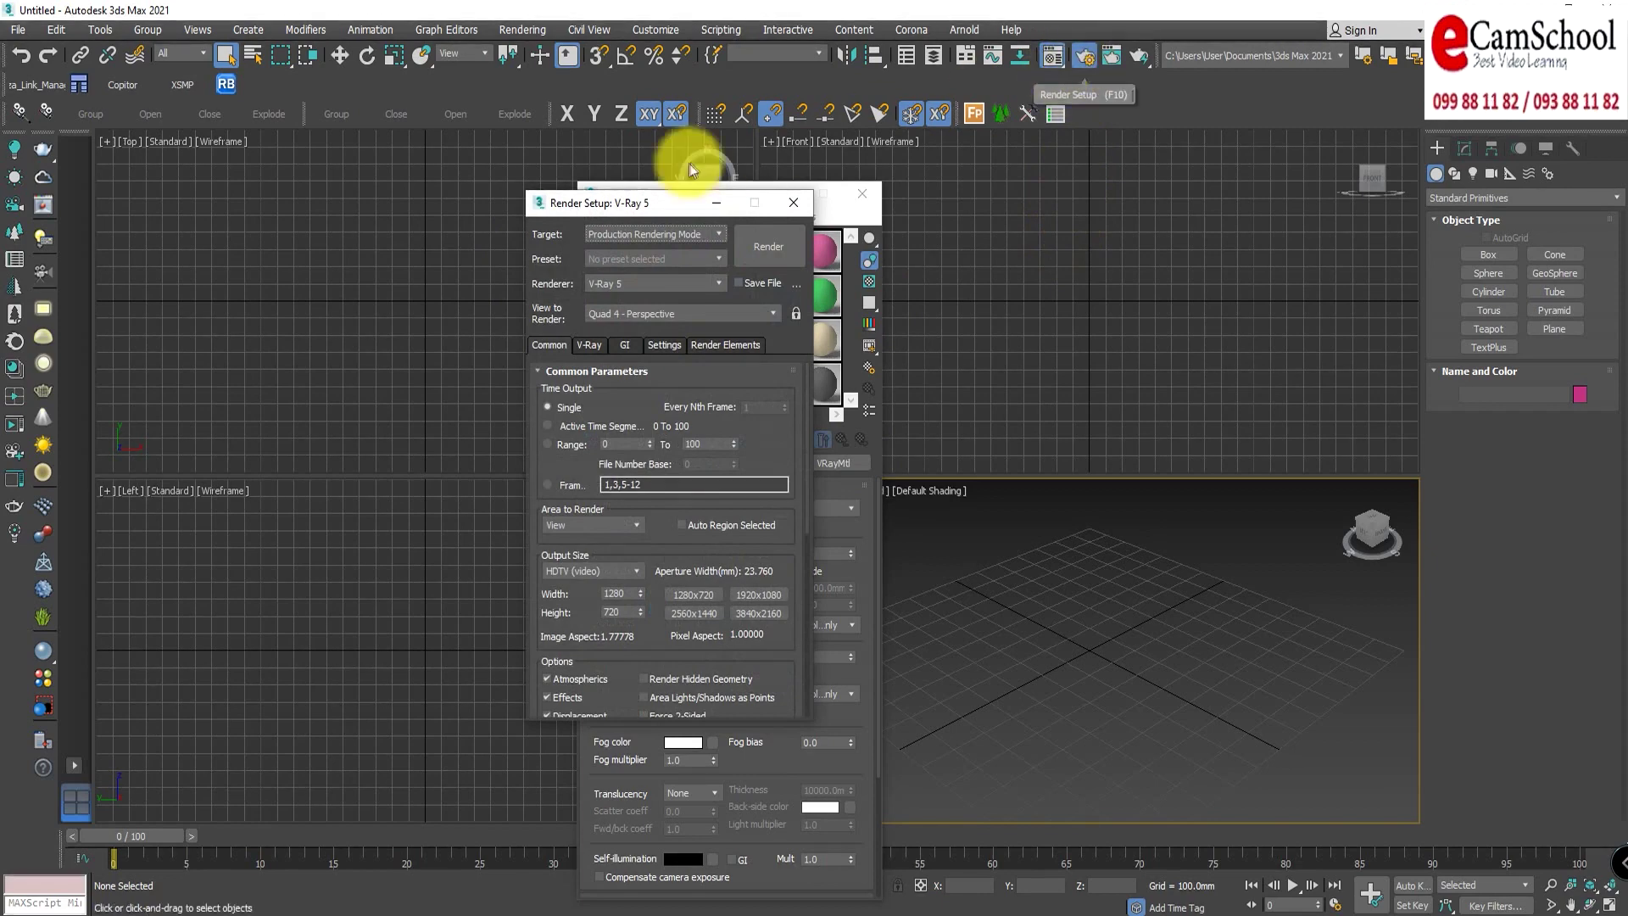
Step: Move Render Setup aside, then highlight the slot=24 and Corona colour lines in Notepad
{"action": "left_click_drag", "start_coordinate": [619, 204], "coordinate": [1058, 181]}
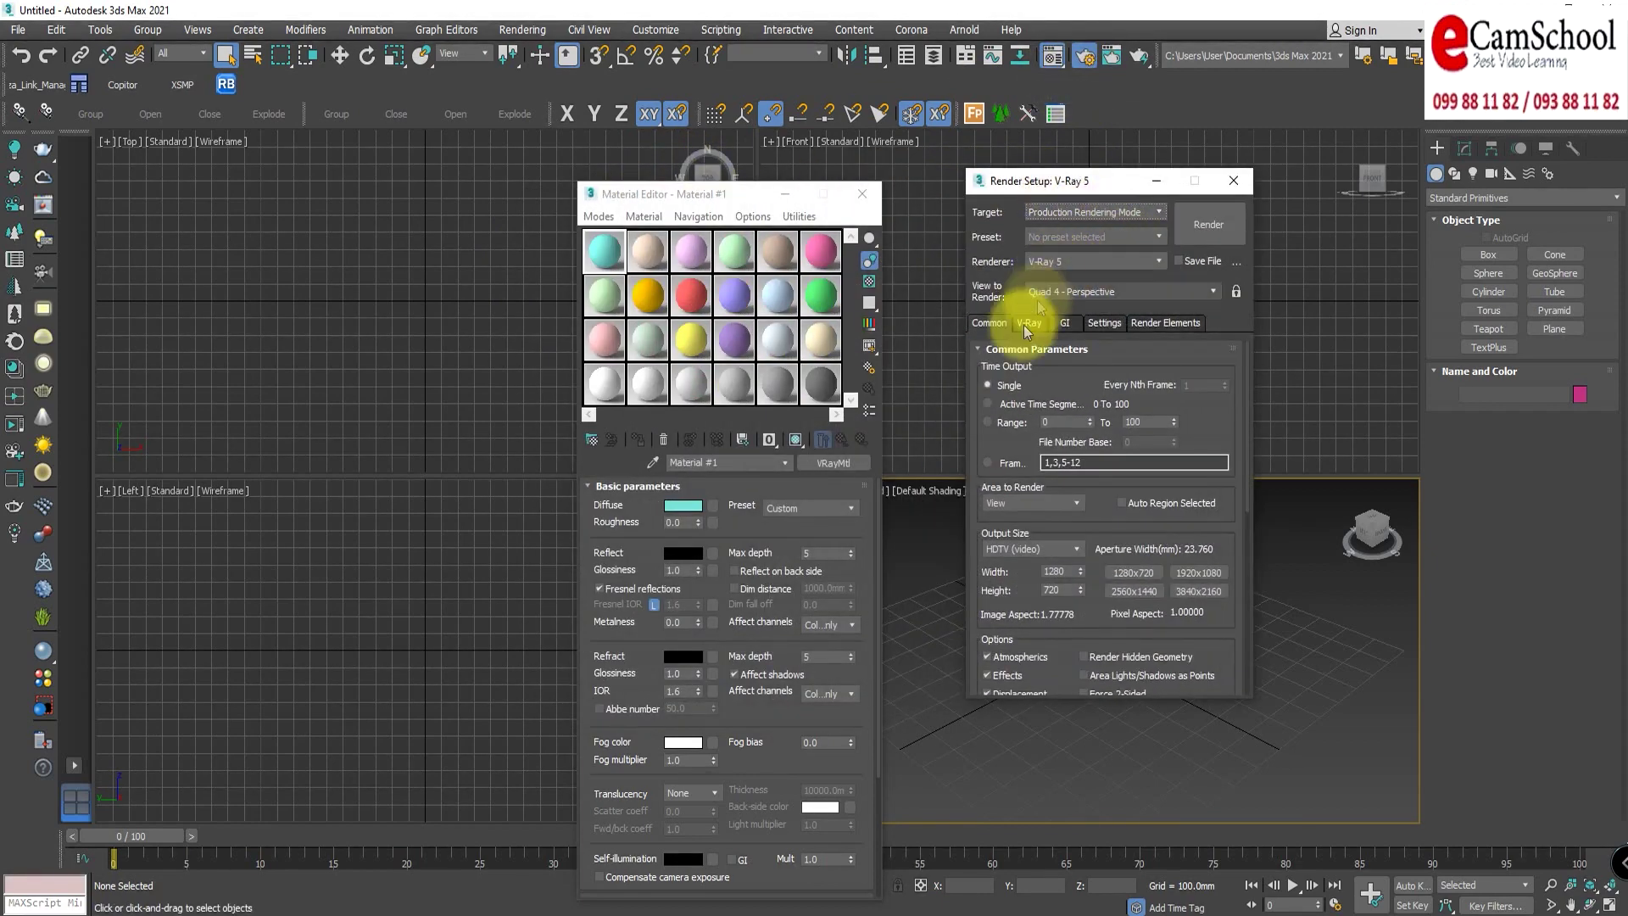
{"action": "left_click", "coordinate": [742, 904]}
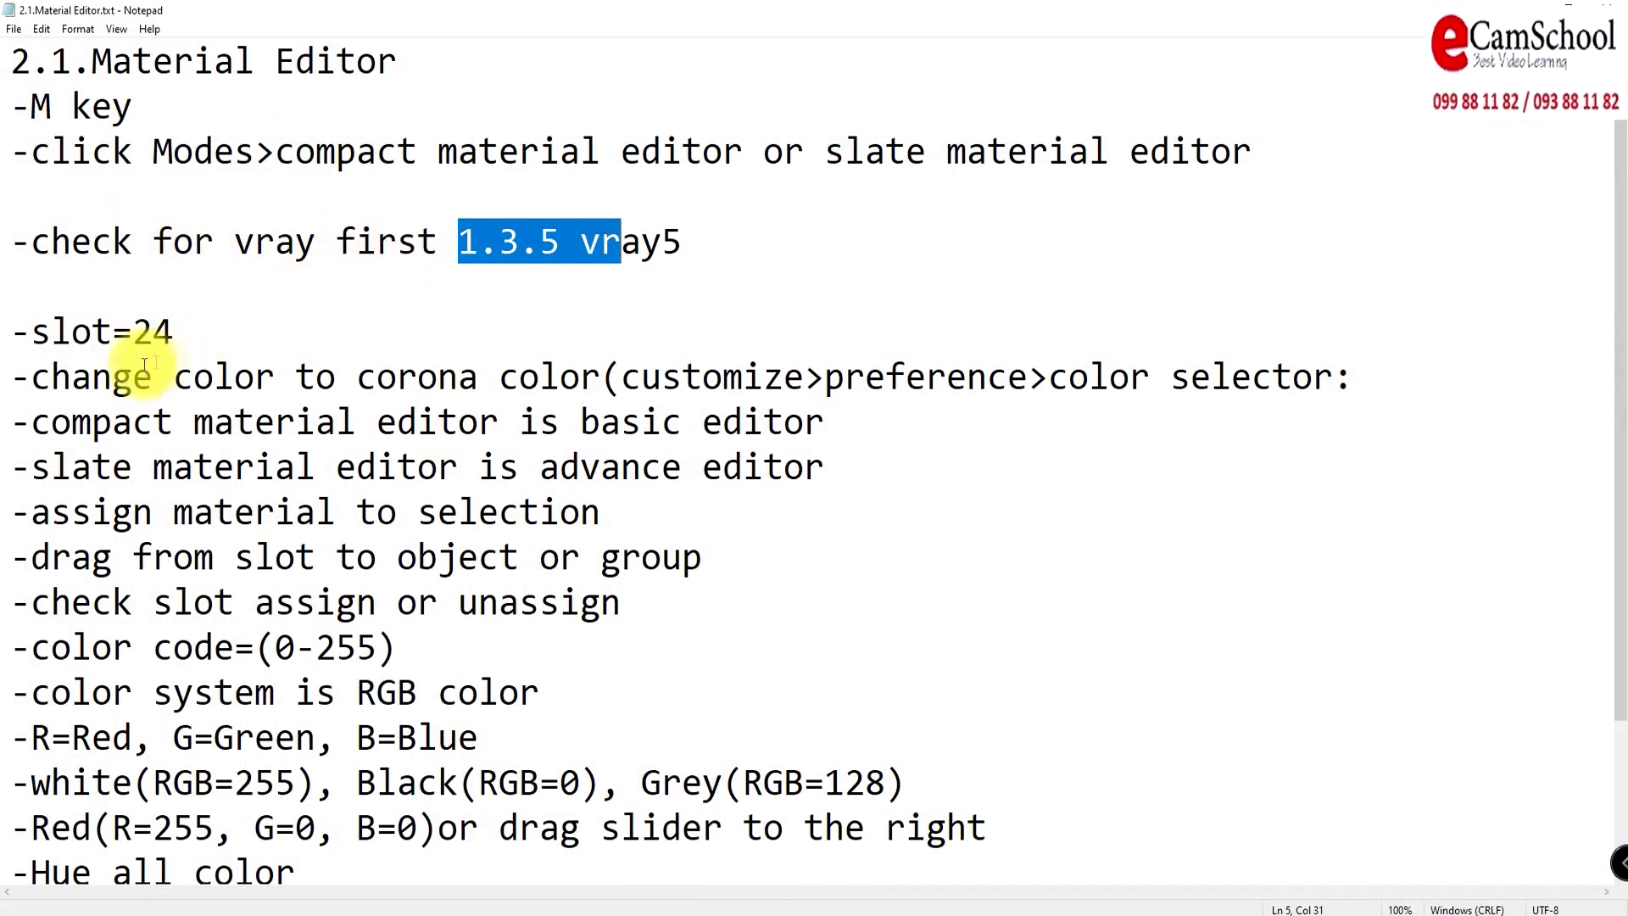
{"action": "left_click_drag", "start_coordinate": [5, 333], "coordinate": [565, 397]}
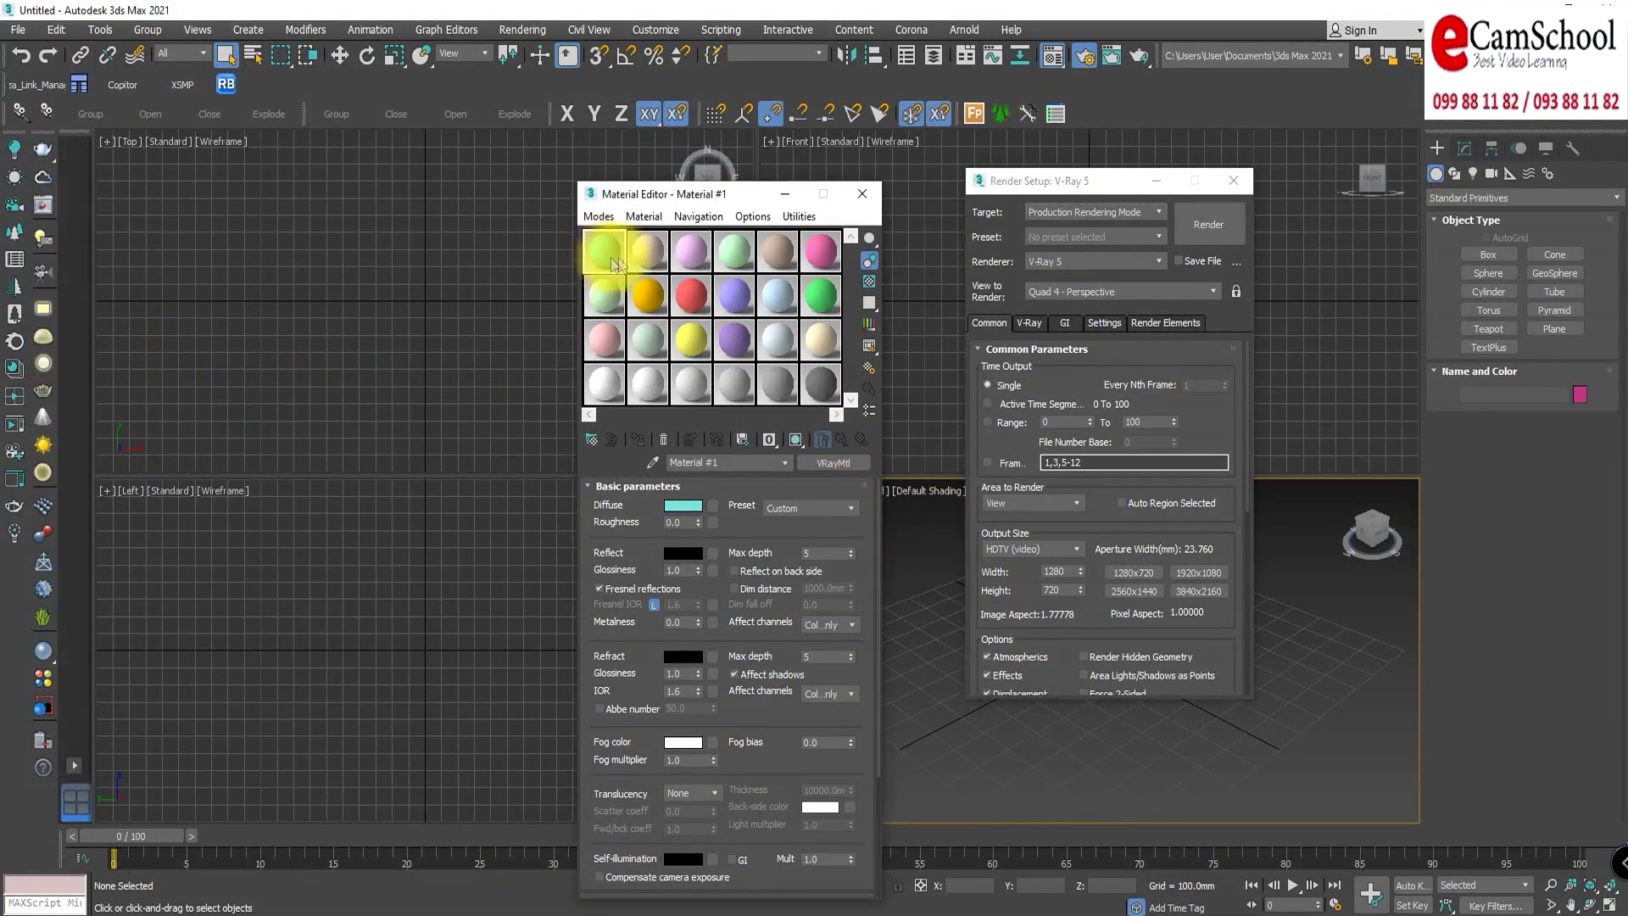
Step: Browse sample slots Material #7 and #24, return to #1, and show 3X2 sample windows
{"action": "left_click", "coordinate": [773, 256]}
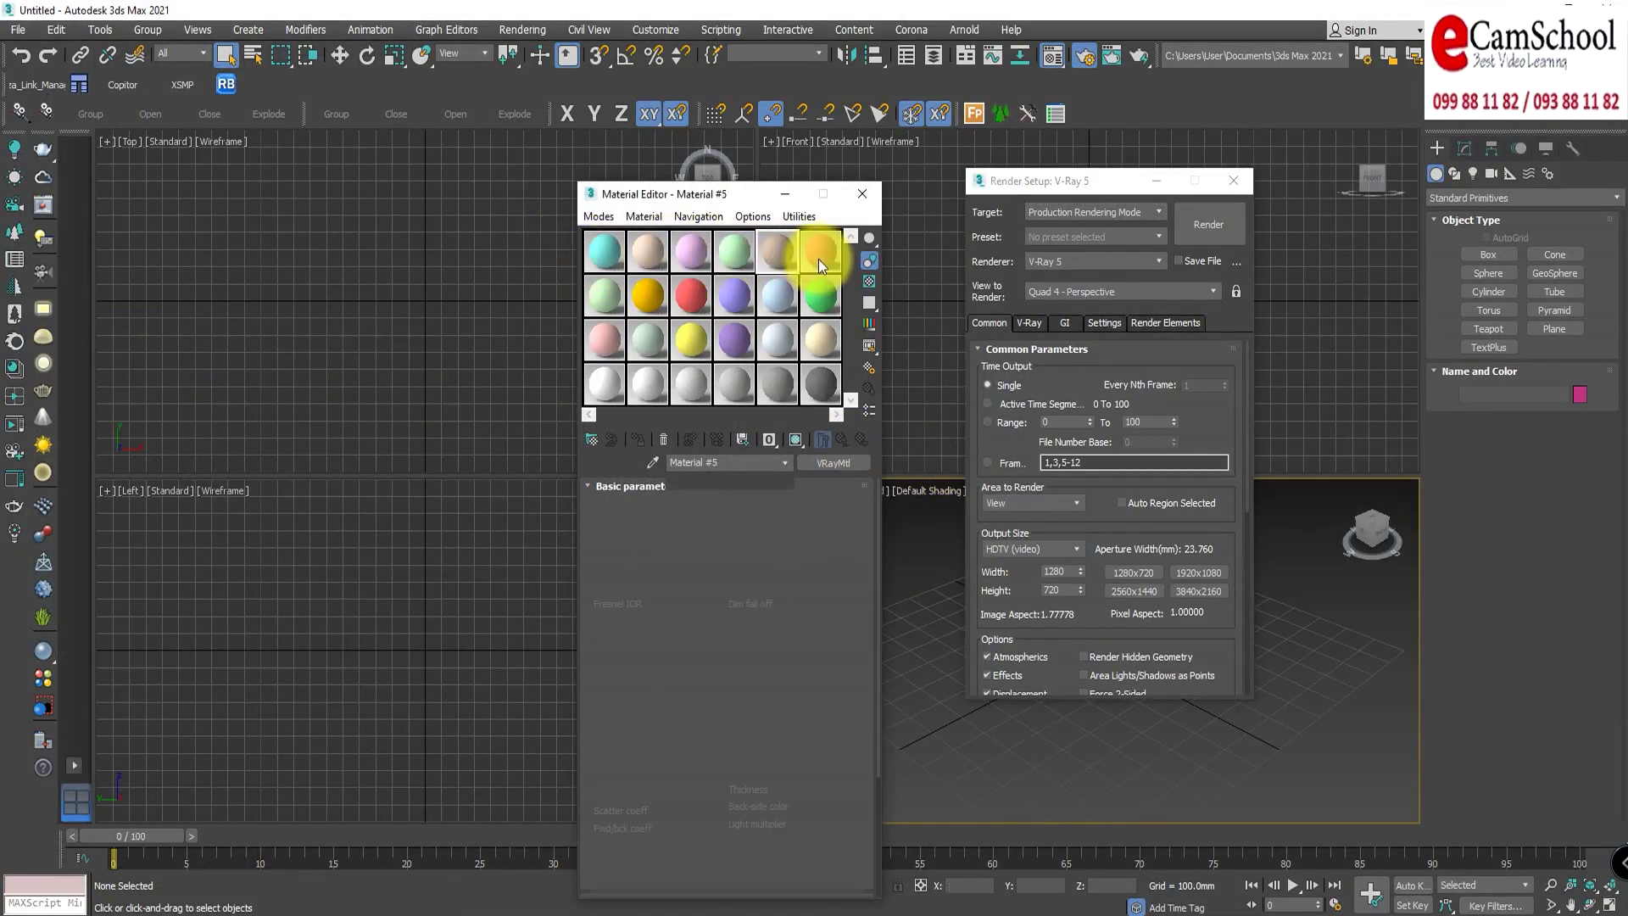
{"action": "left_click", "coordinate": [666, 309]}
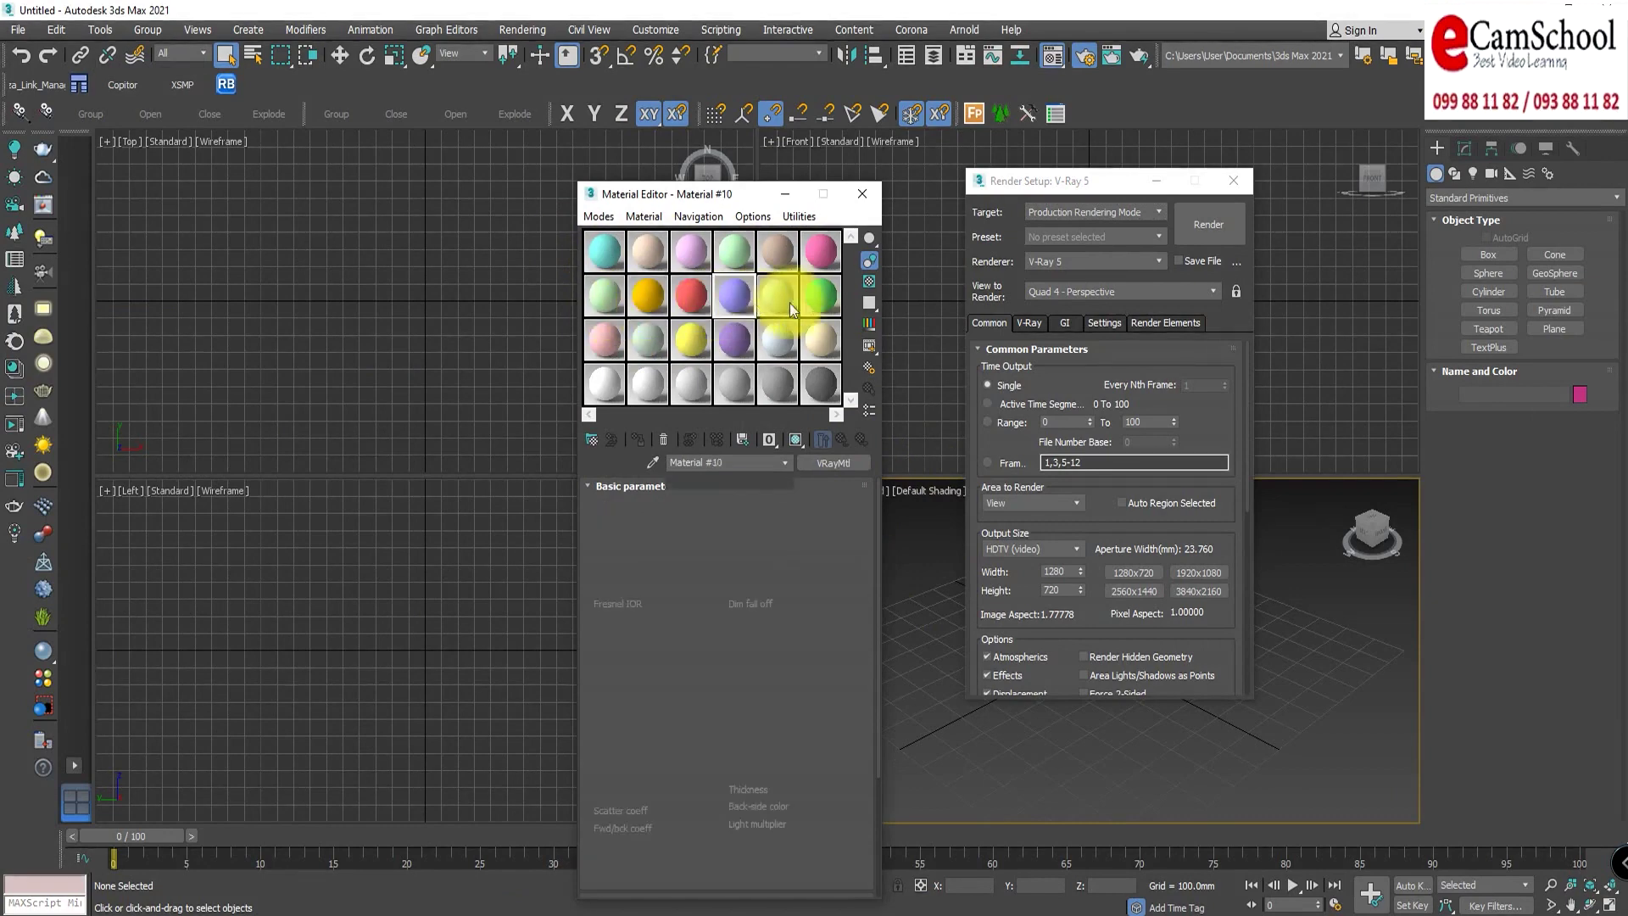
{"action": "left_click", "coordinate": [821, 384]}
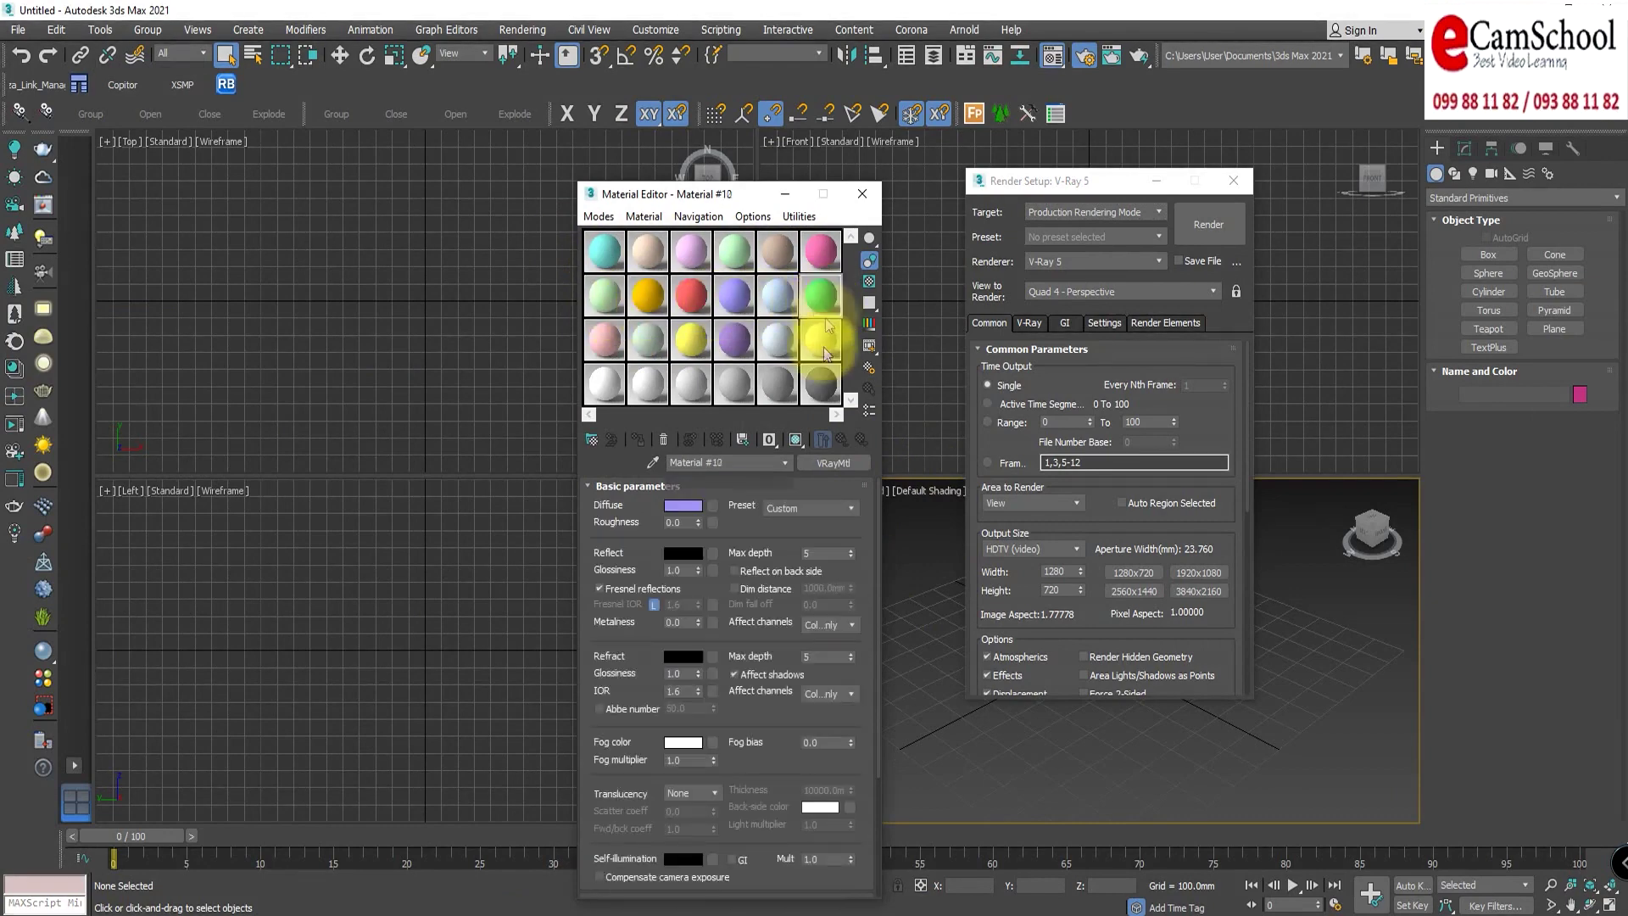
{"action": "left_click", "coordinate": [608, 243]}
{"action": "right_click", "coordinate": [612, 267]}
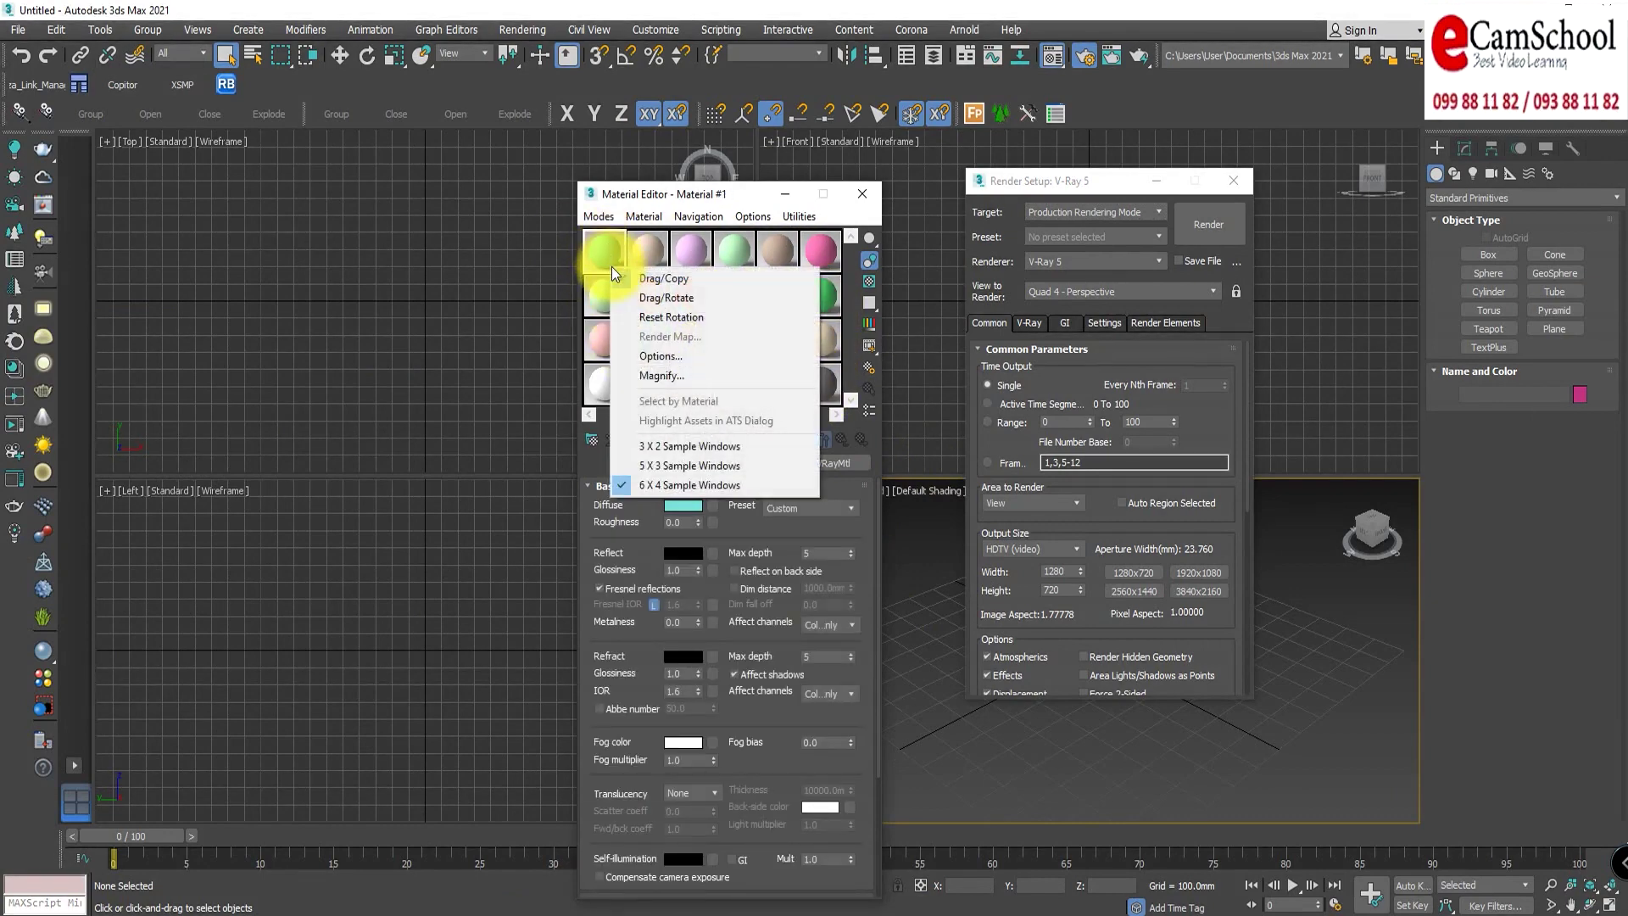
{"action": "left_click", "coordinate": [696, 447]}
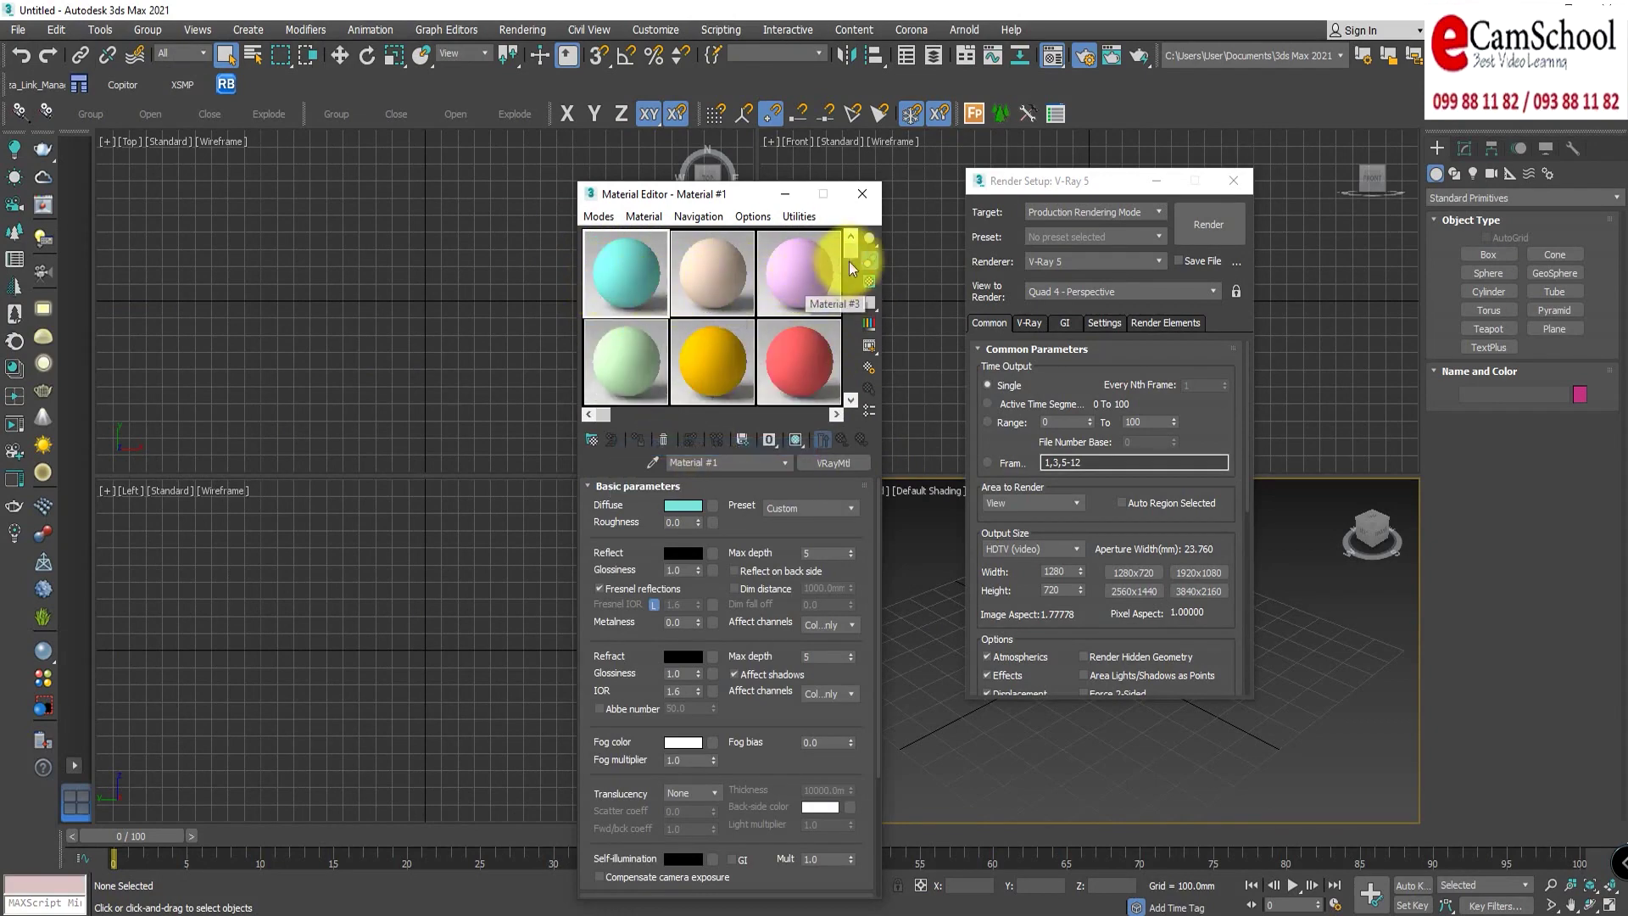
{"action": "mouse_move", "coordinate": [852, 252]}
{"action": "left_mouse_down"}
{"action": "mouse_move", "coordinate": [853, 397]}
{"action": "mouse_move", "coordinate": [857, 266]}
{"action": "left_mouse_up"}
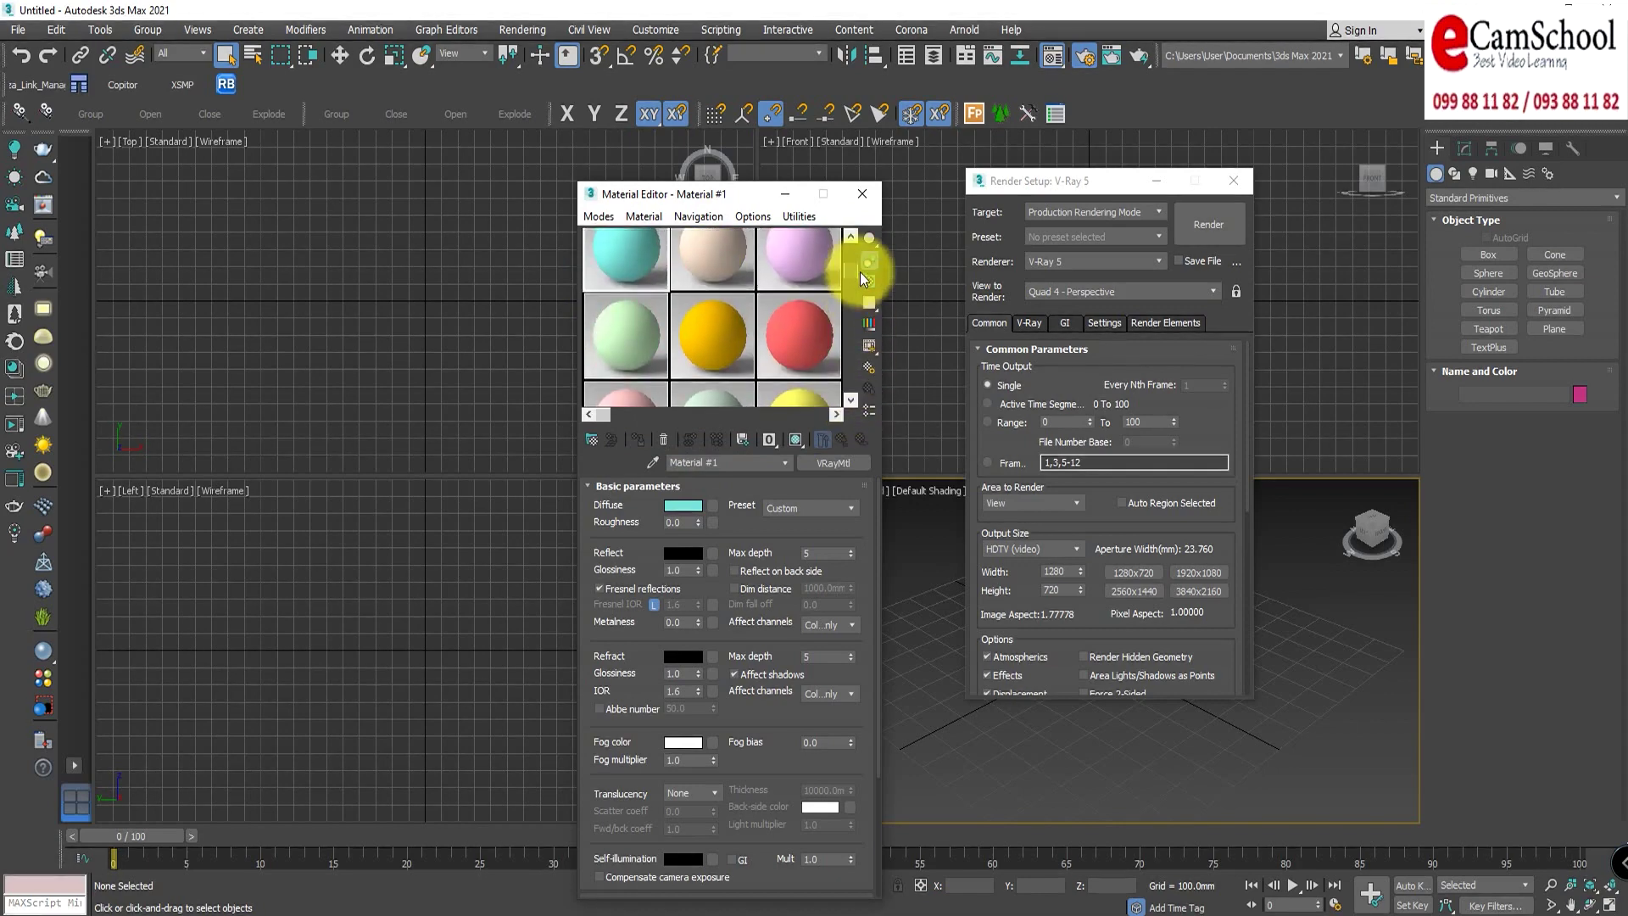
Step: Restore the 6X4 sample grid, rearrange the windows, and open Material #1's diffuse colour picker
{"action": "right_click", "coordinate": [632, 263]}
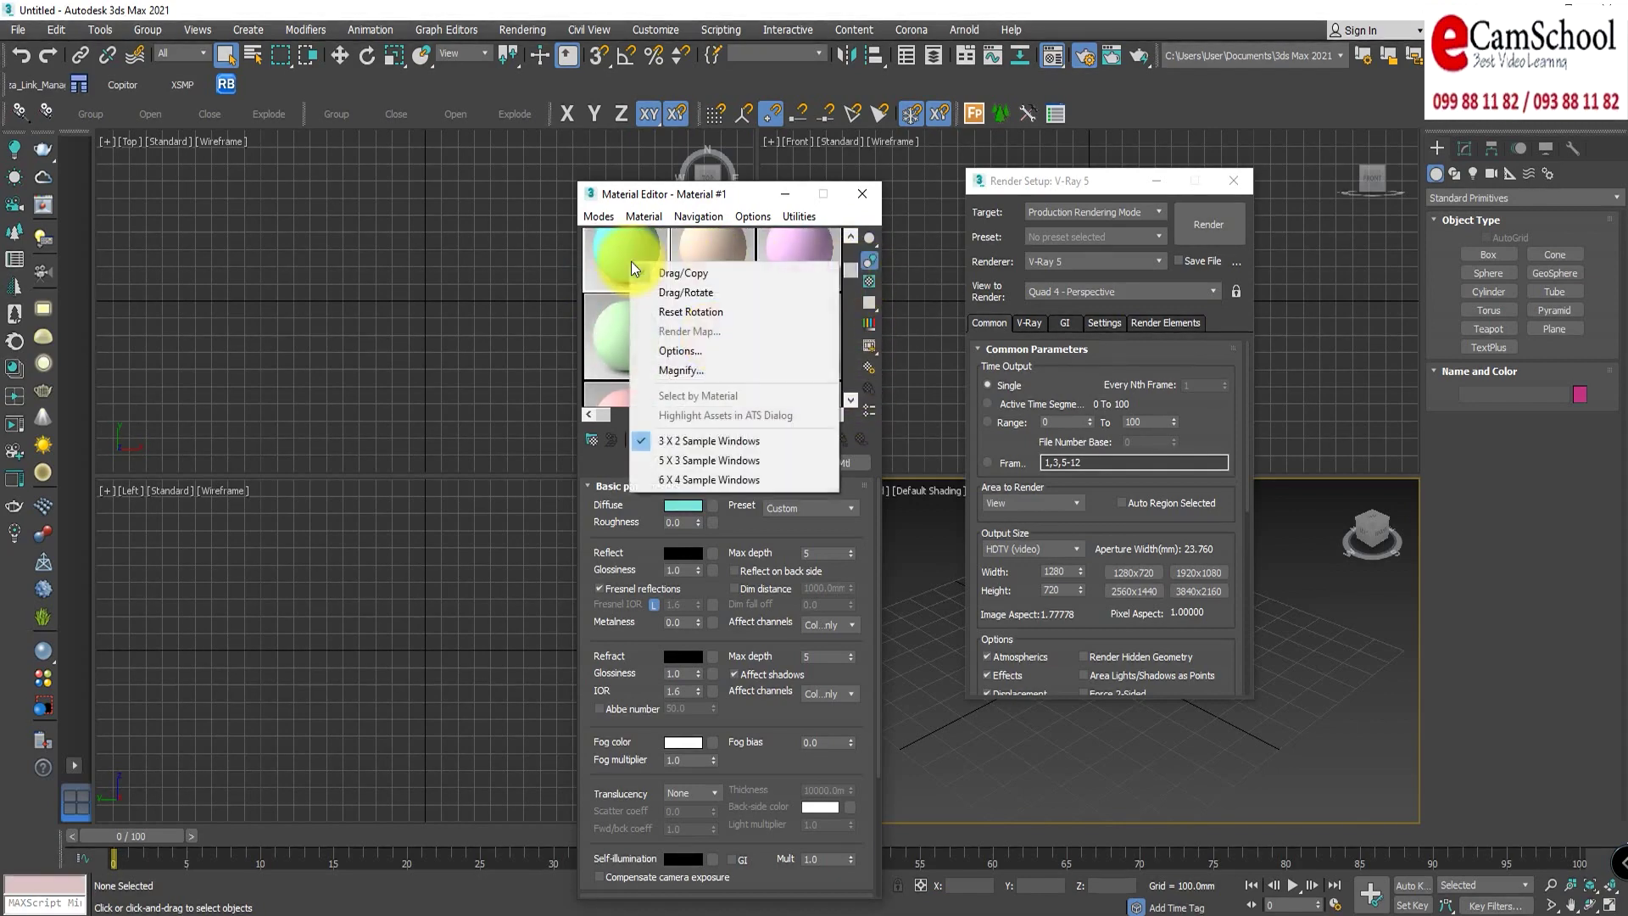
{"action": "left_click", "coordinate": [684, 480]}
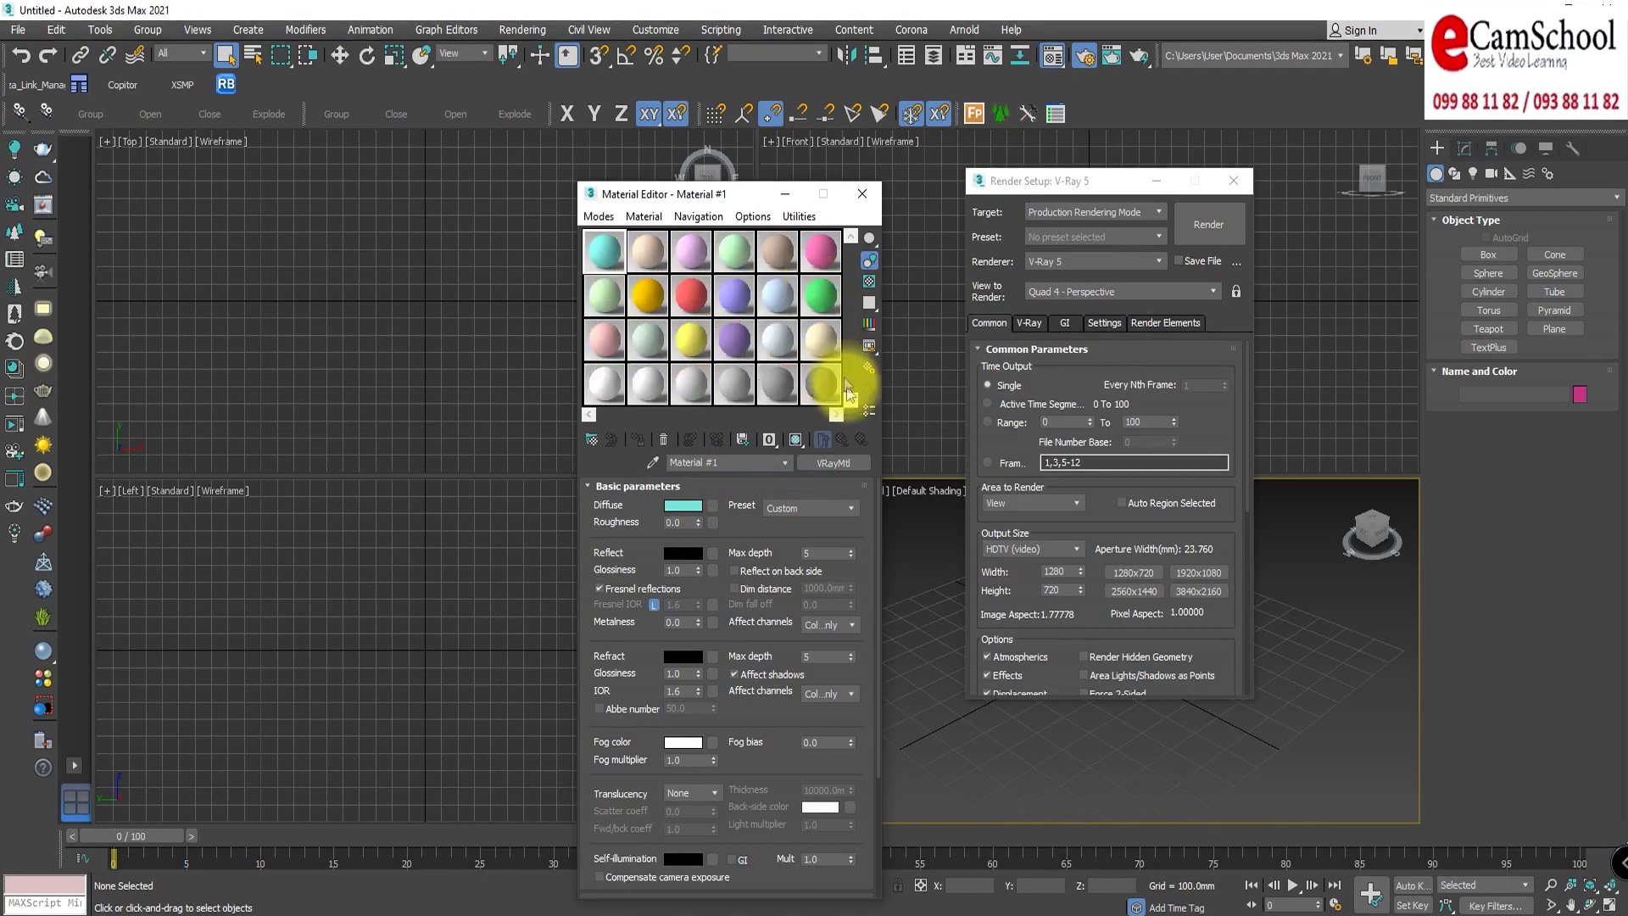
{"action": "left_click_drag", "start_coordinate": [704, 194], "coordinate": [645, 184]}
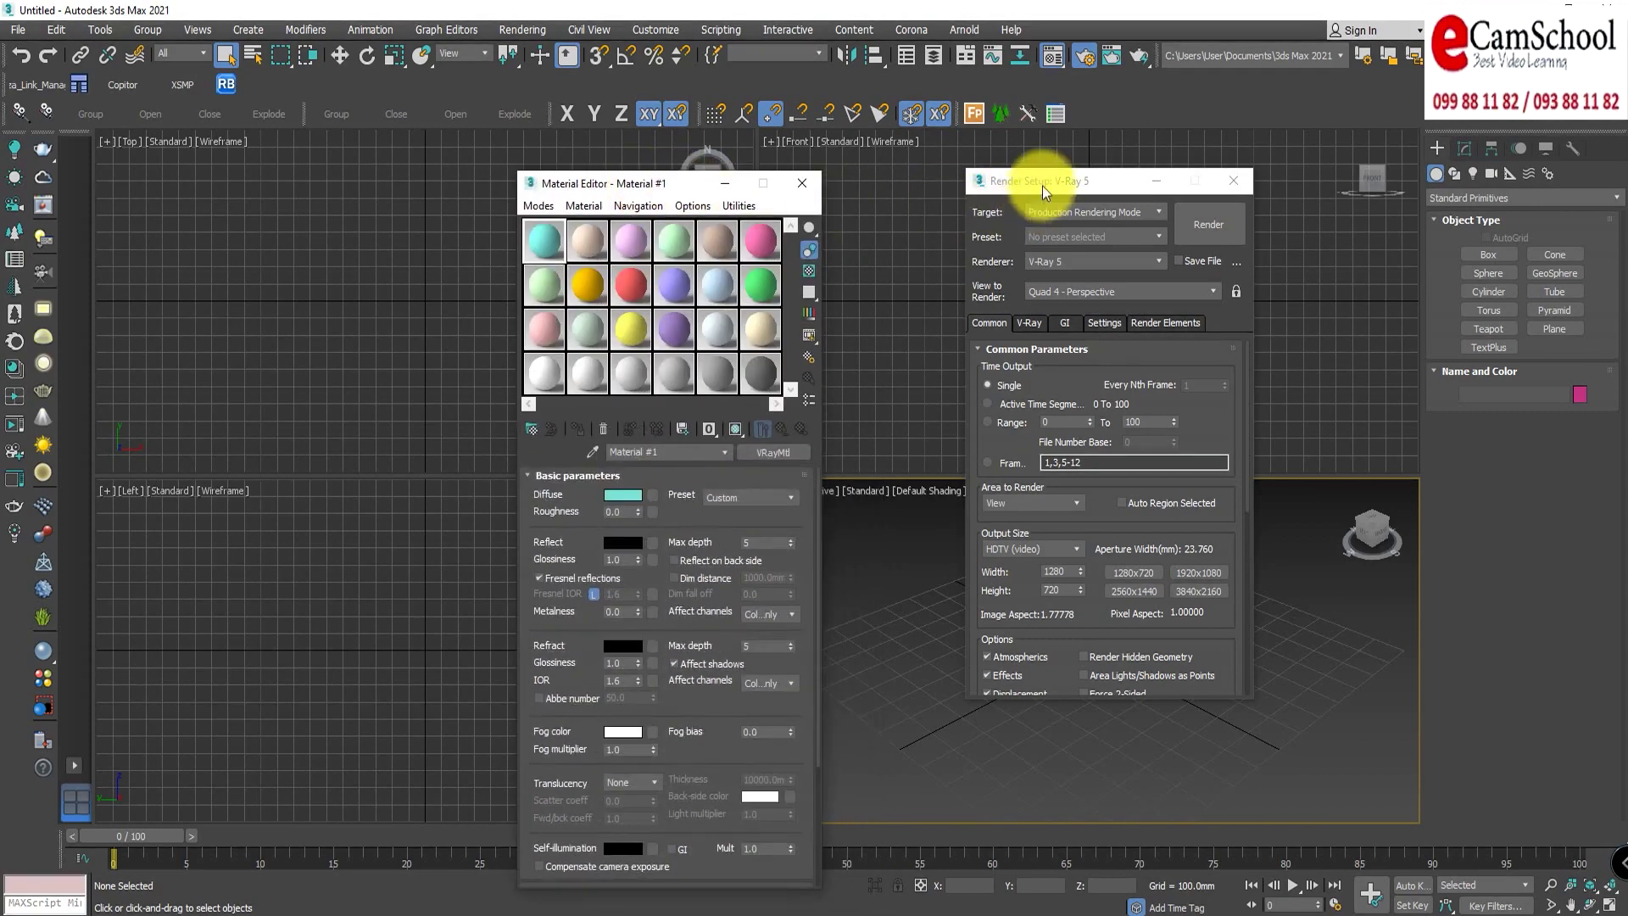
{"action": "left_click_drag", "start_coordinate": [1045, 188], "coordinate": [954, 189]}
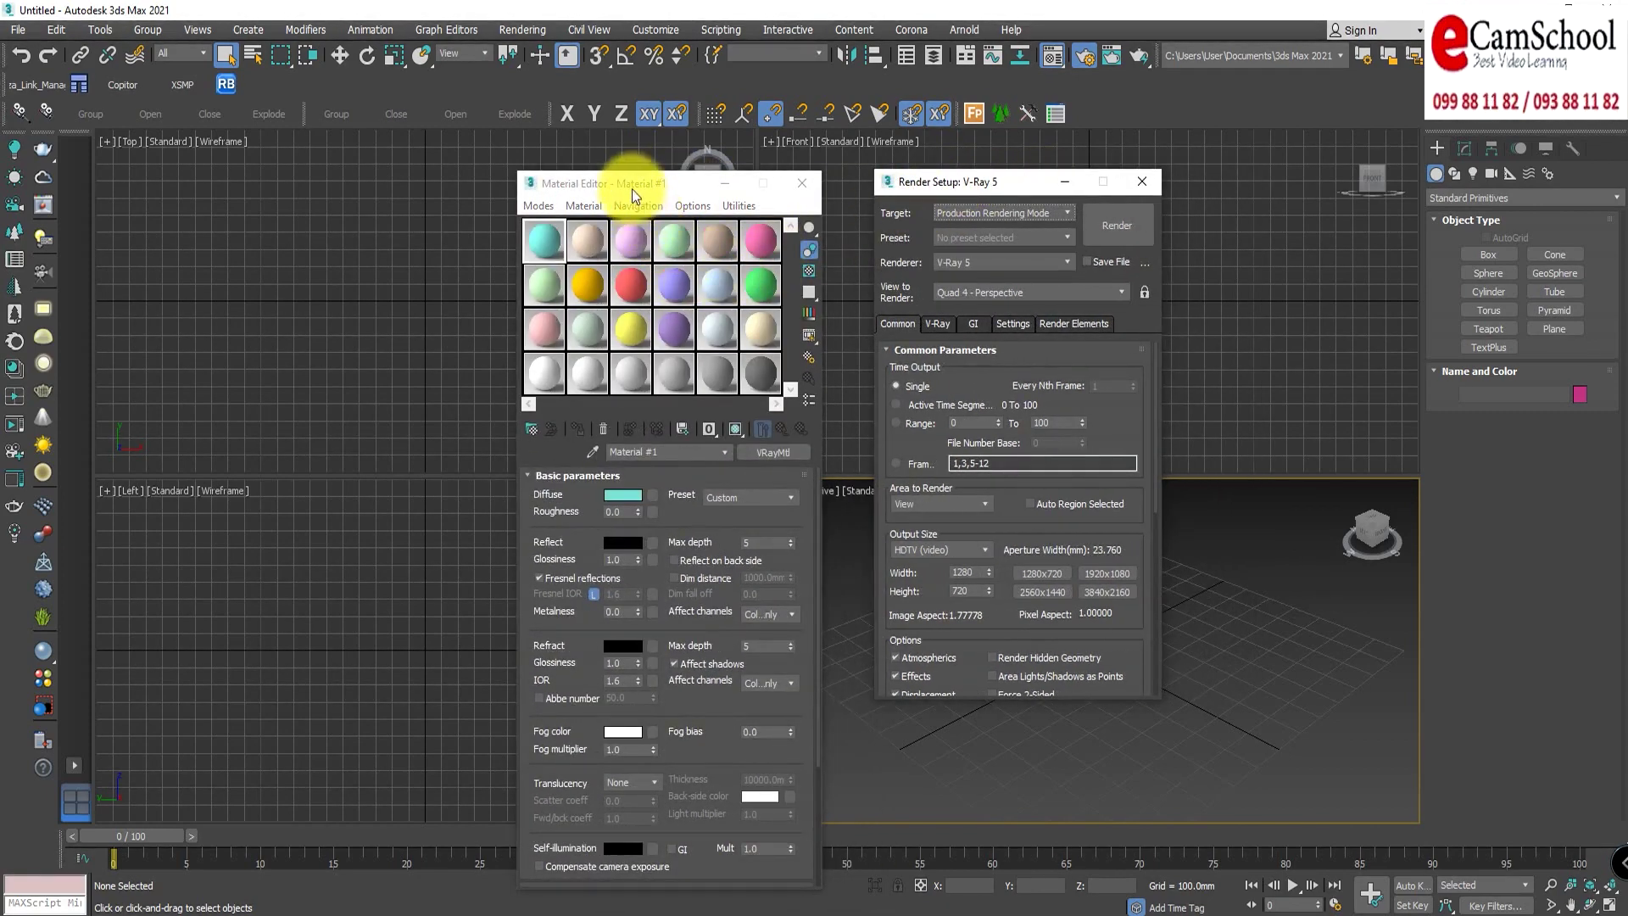
{"action": "left_click_drag", "start_coordinate": [632, 195], "coordinate": [606, 187]}
{"action": "left_click", "coordinate": [602, 482]}
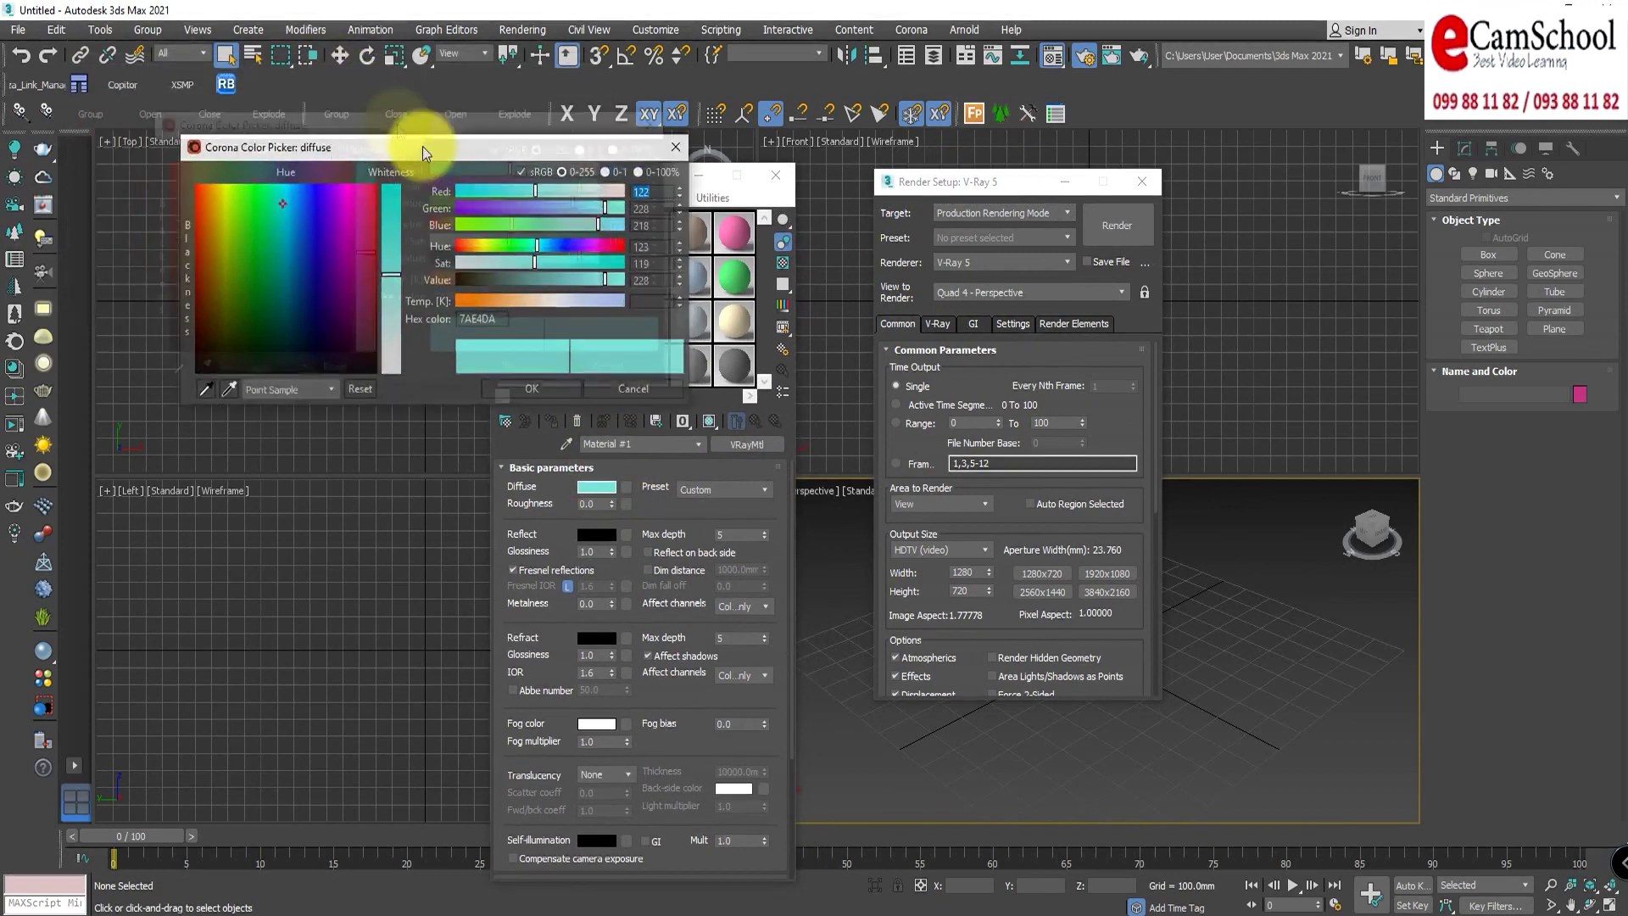
Step: Move the Corona diffuse picker aside, close it, then close the Material Editor
{"action": "left_click_drag", "start_coordinate": [309, 63], "coordinate": [459, 189]}
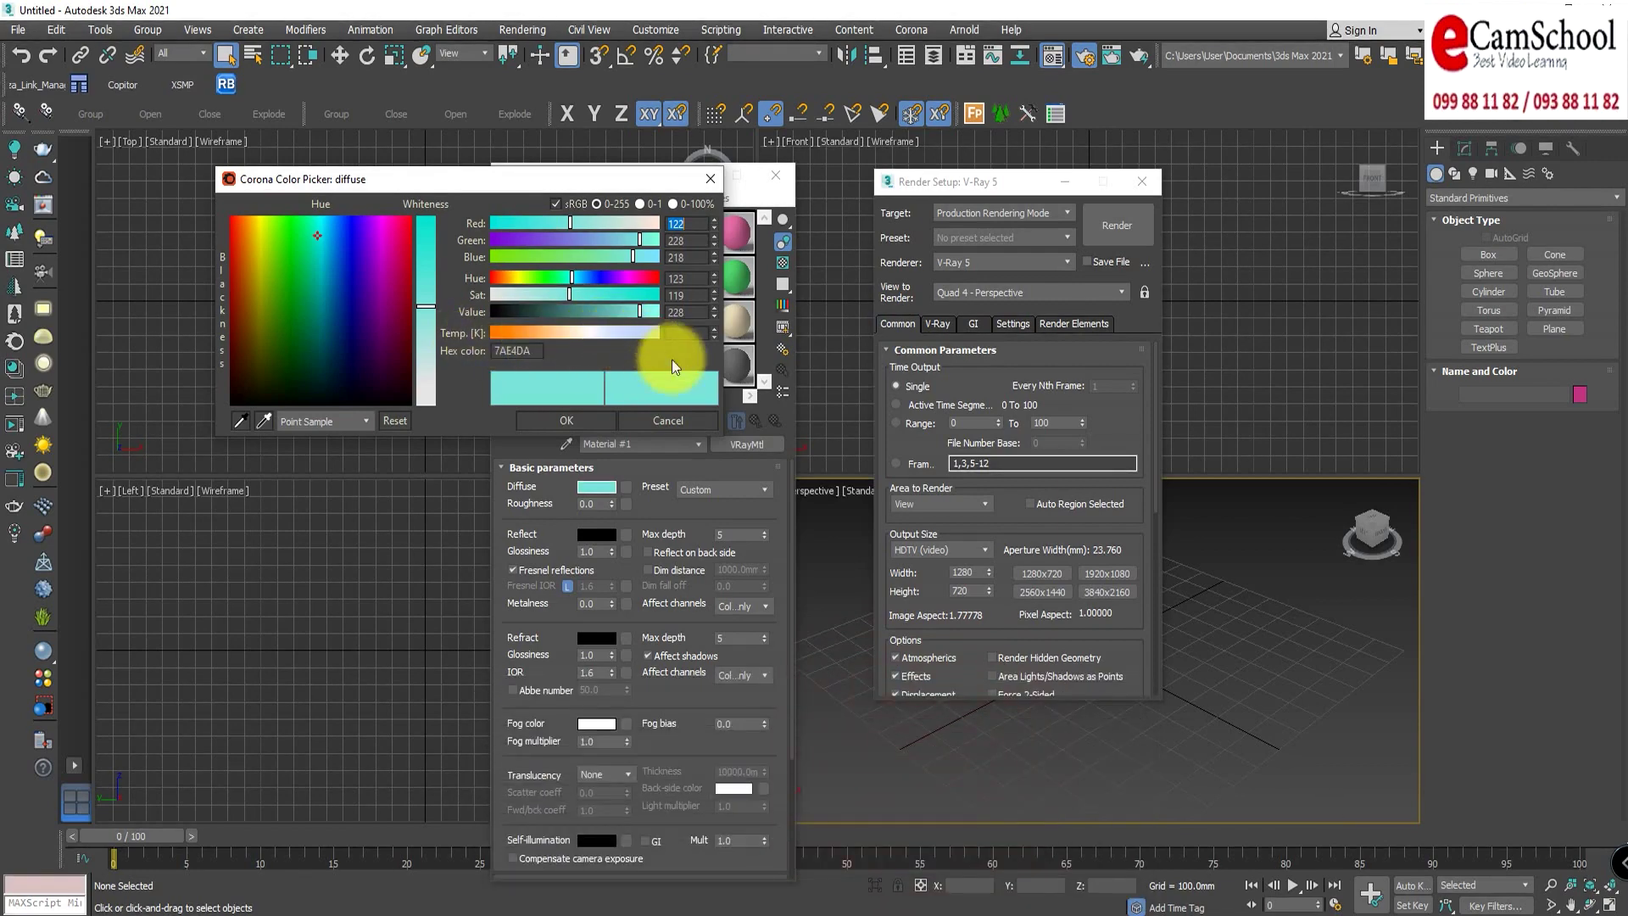
{"action": "left_click", "coordinate": [672, 419]}
{"action": "left_click", "coordinate": [775, 174]}
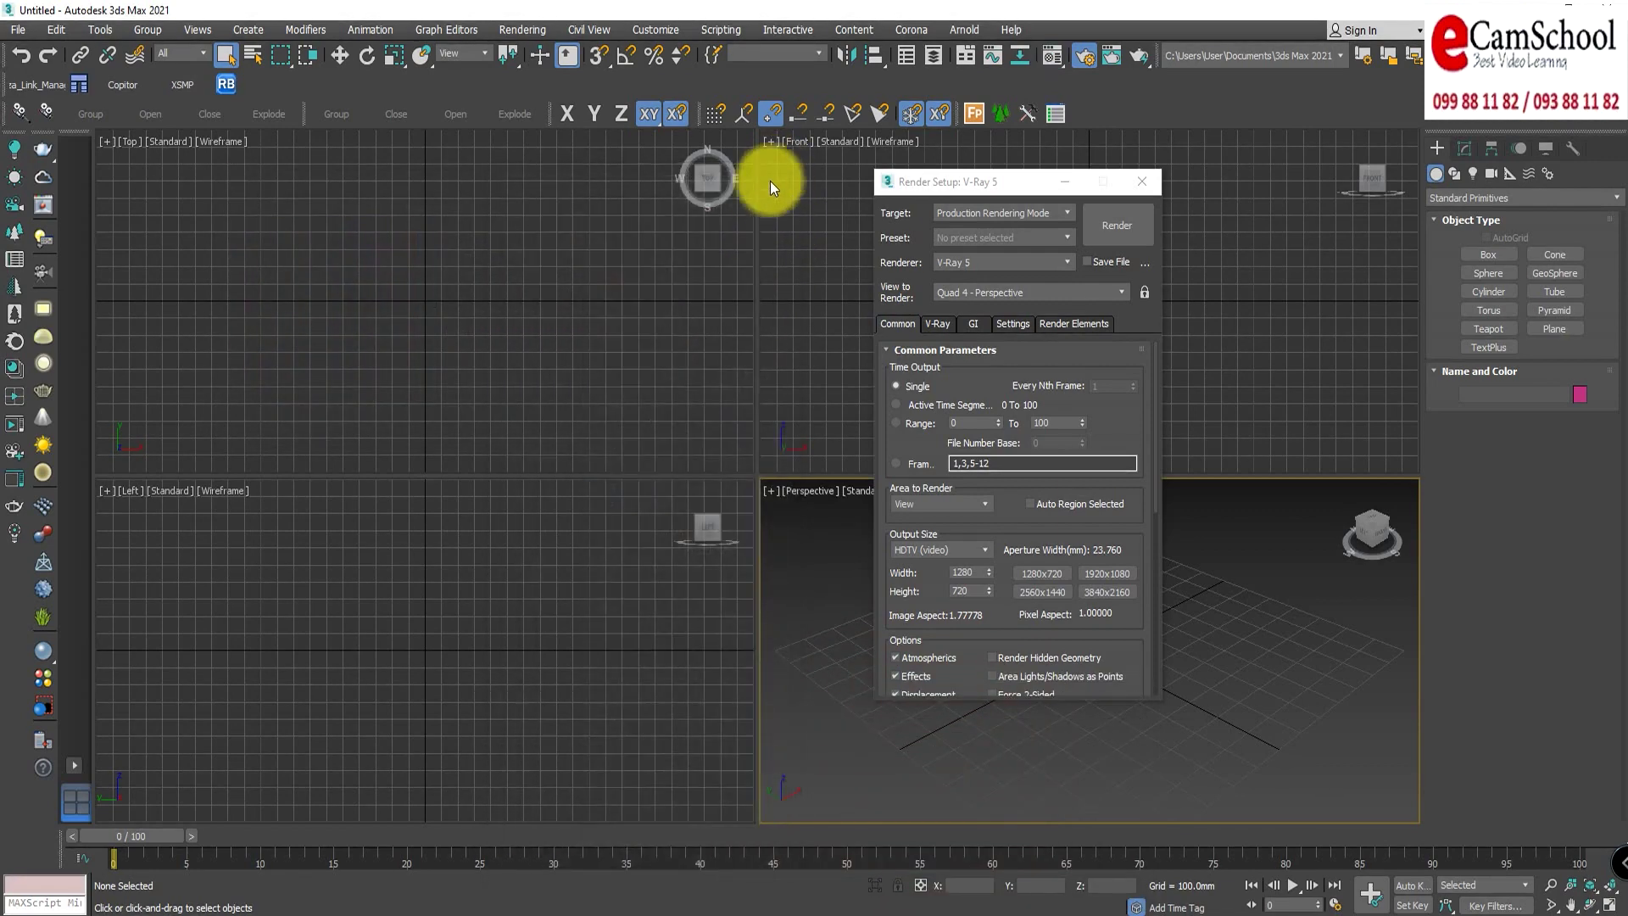
Step: Set the General preferences Color Selector to Corona Improved Picker and apply it
{"action": "left_click", "coordinate": [649, 28]}
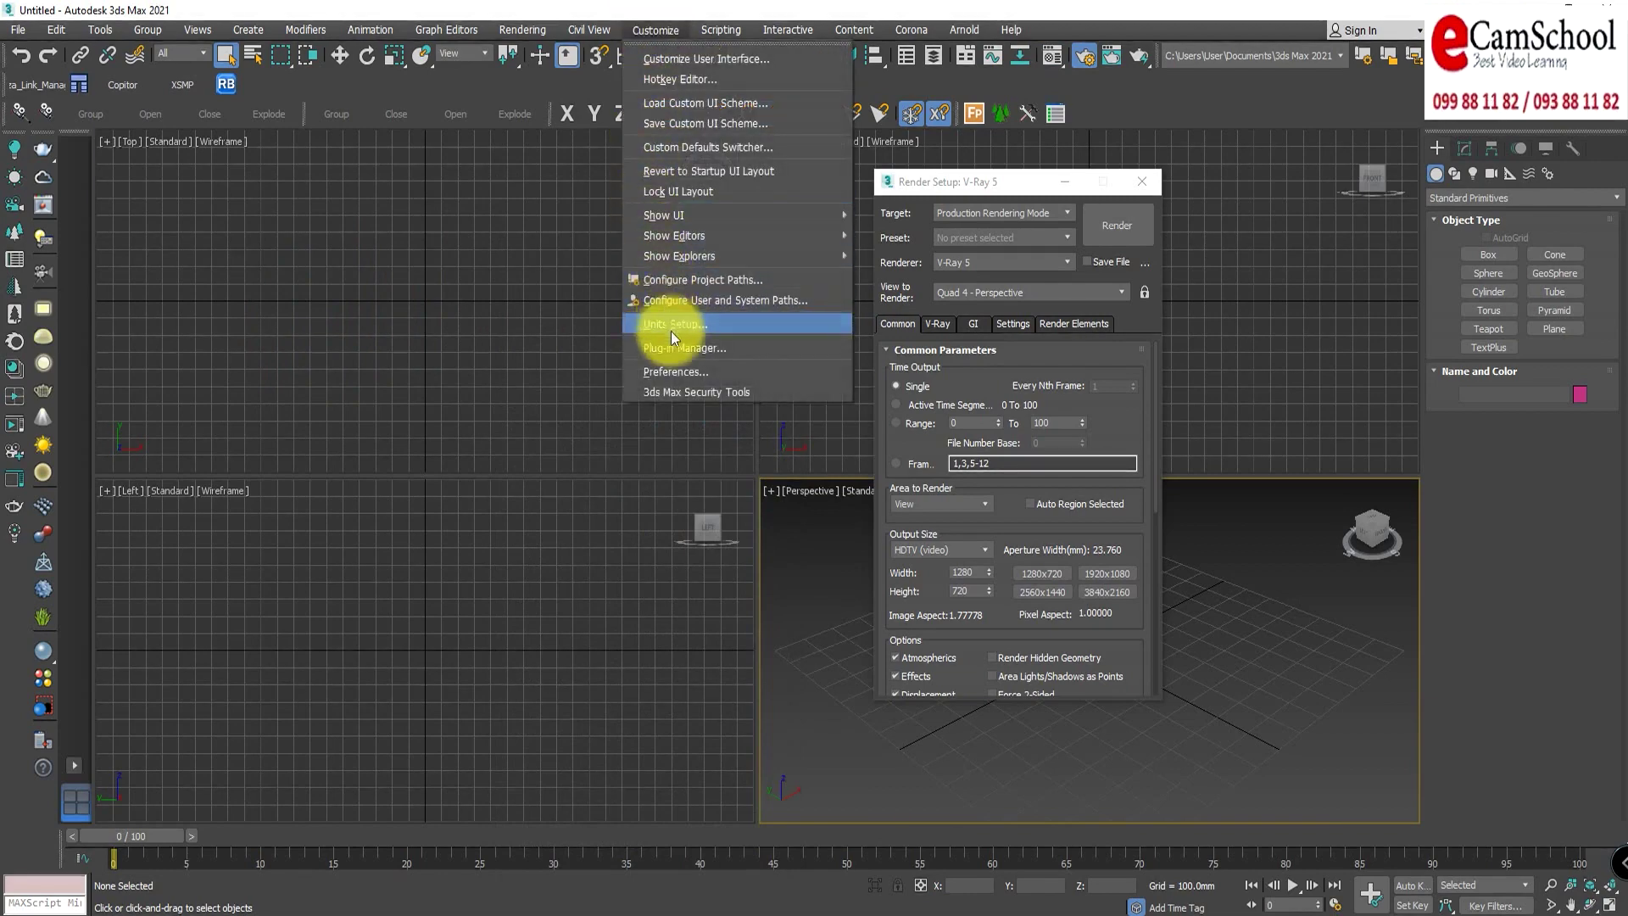
{"action": "left_click", "coordinate": [672, 372]}
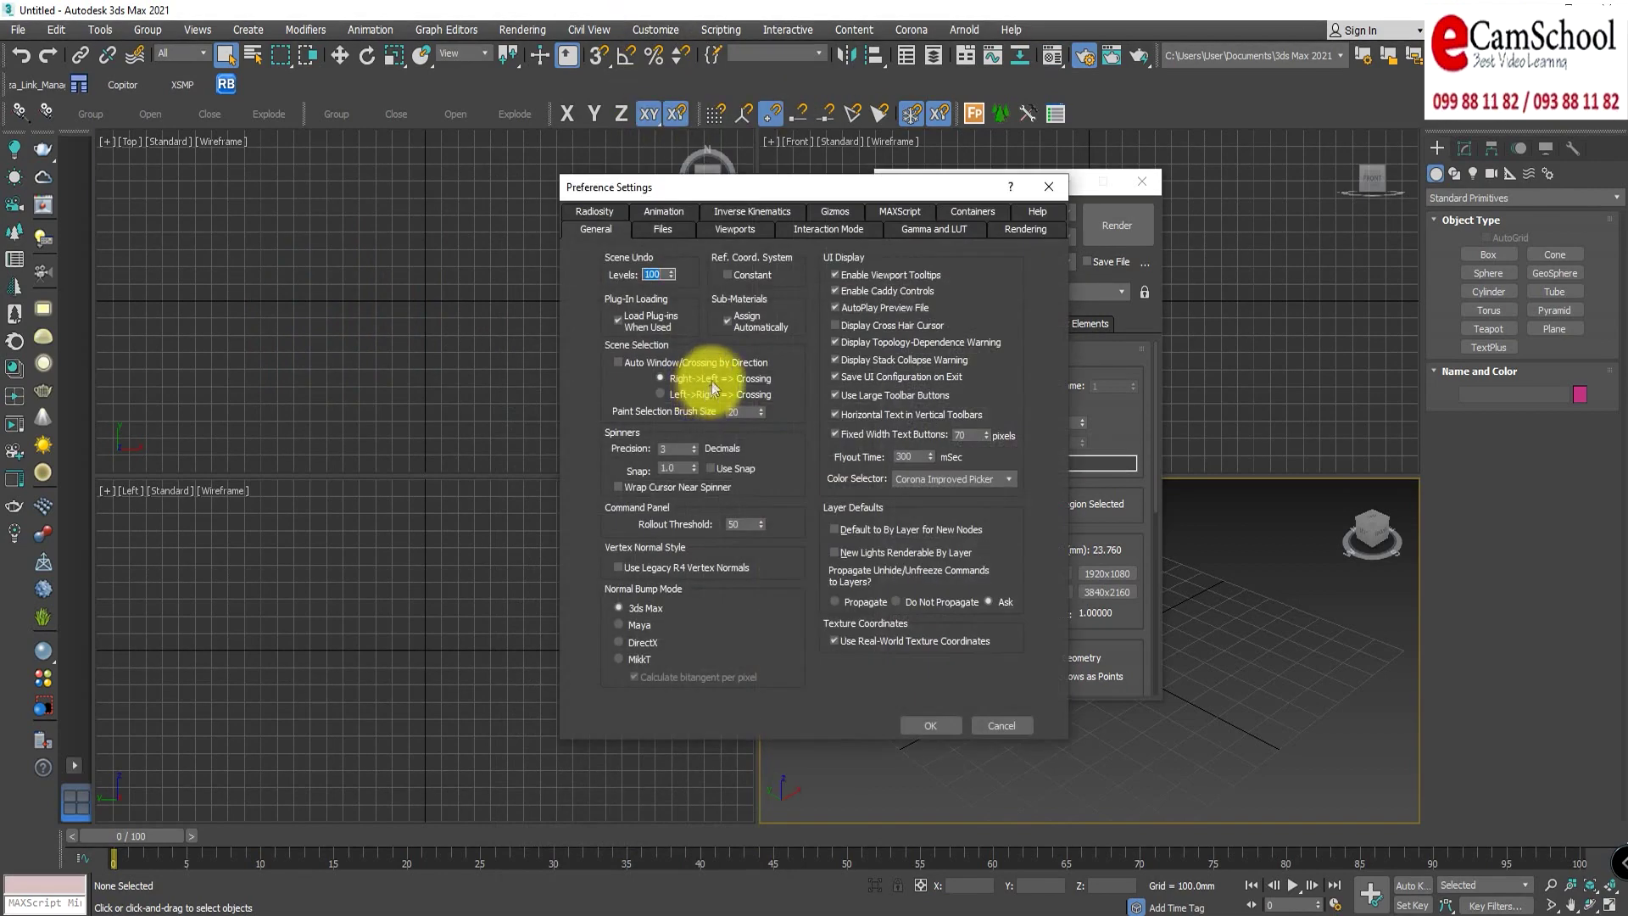
{"action": "left_click", "coordinate": [592, 229]}
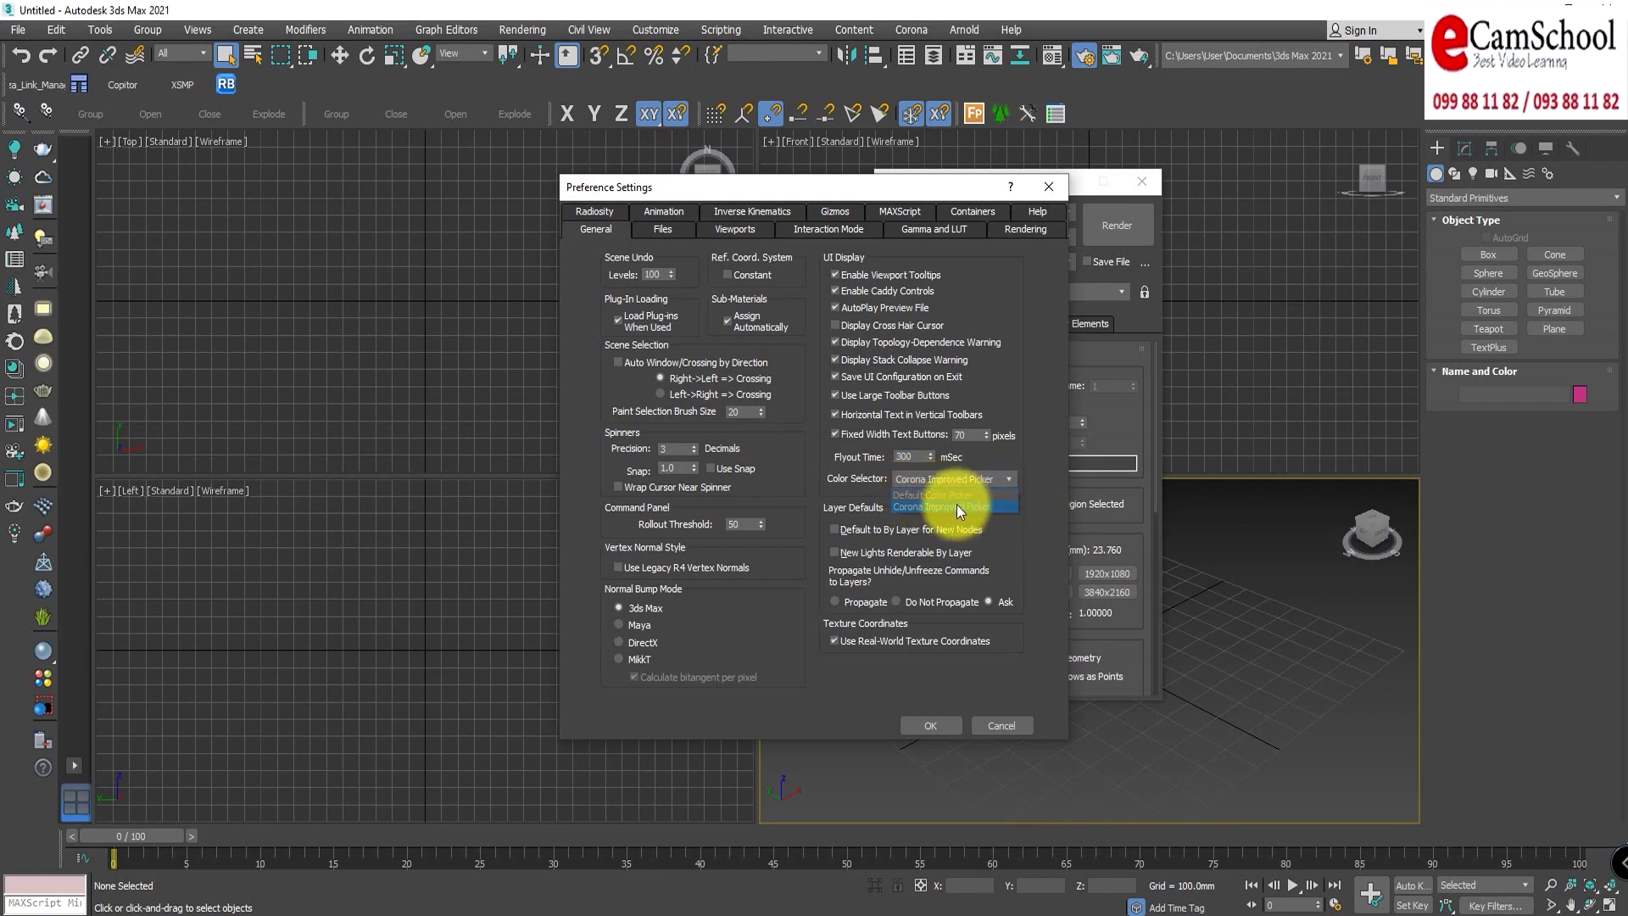
{"action": "left_click", "coordinate": [957, 505]}
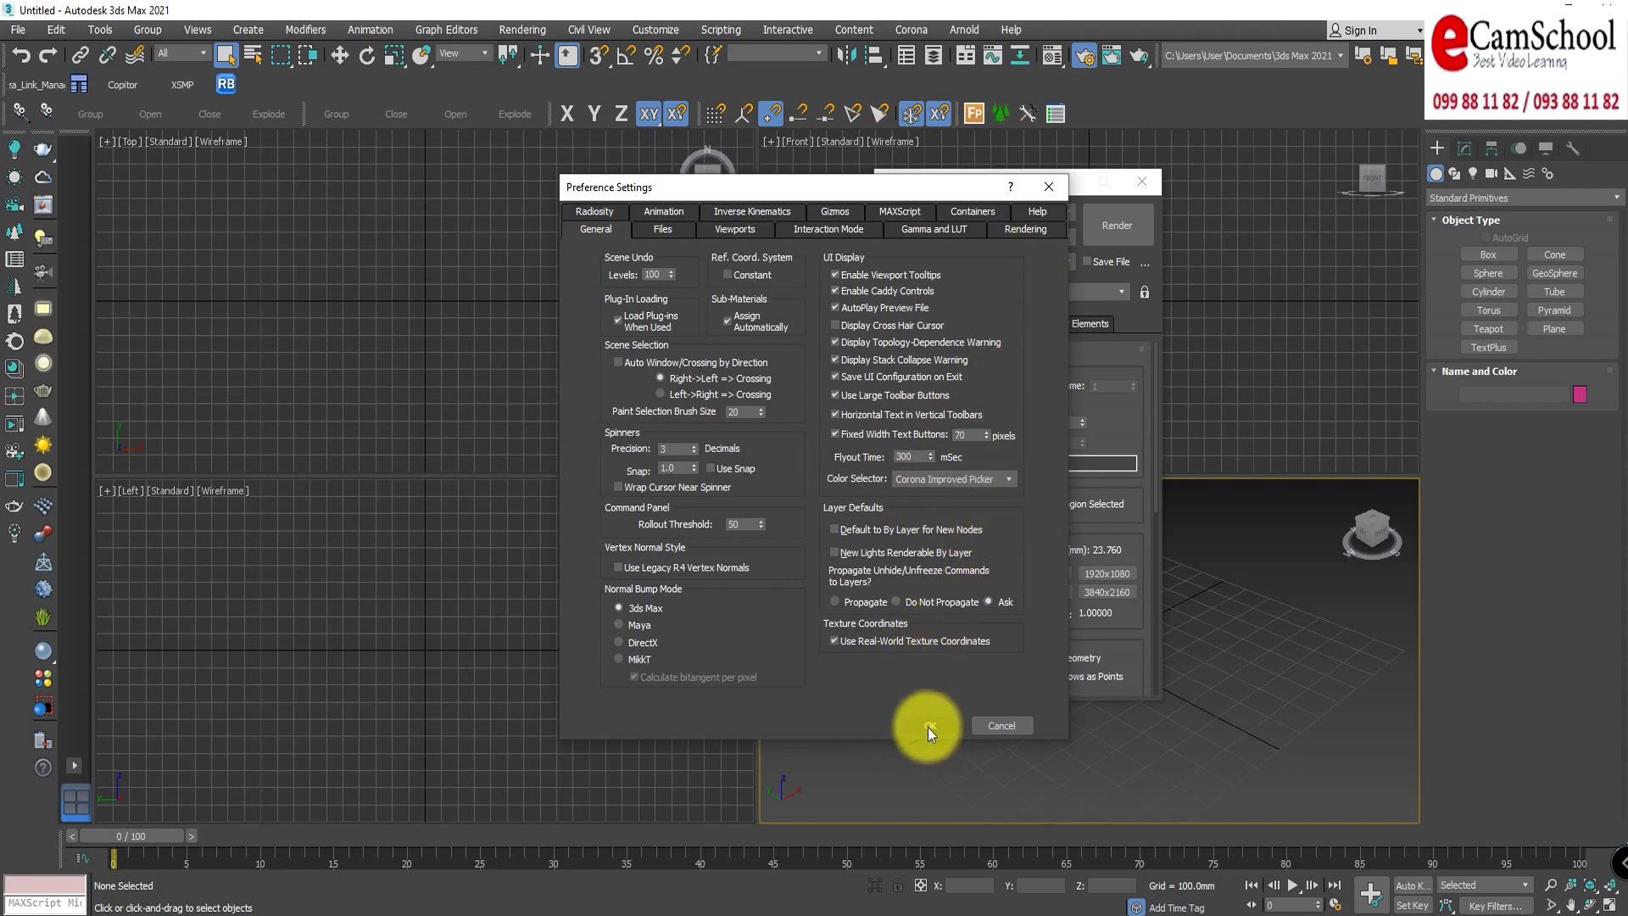
{"action": "left_click", "coordinate": [927, 726]}
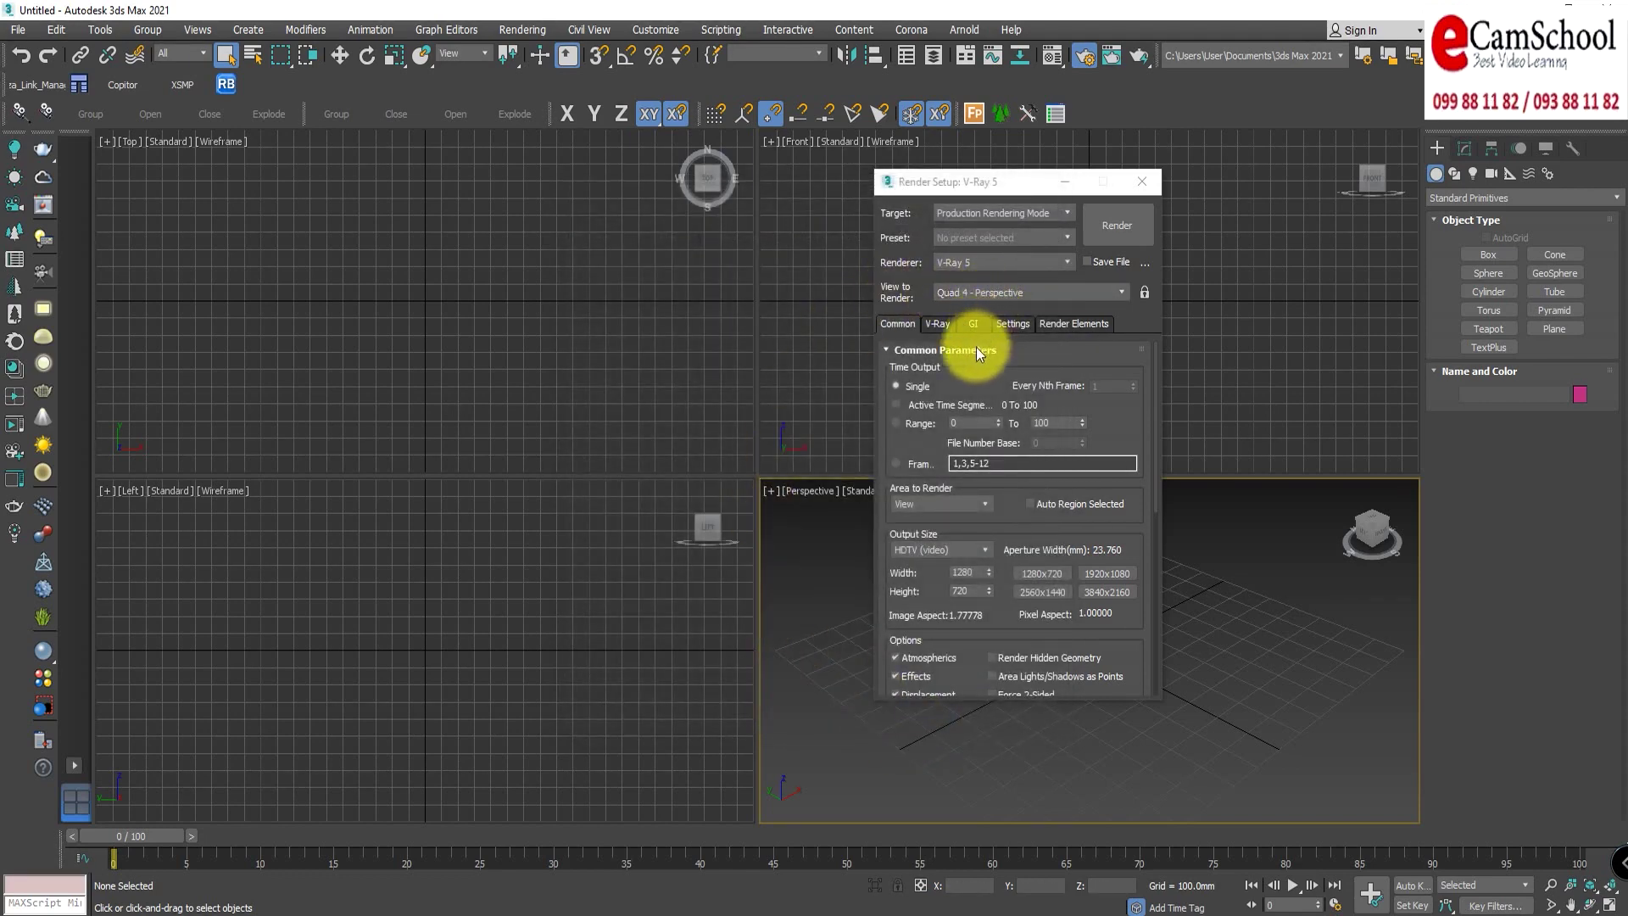
Step: Close Render Setup, reopen the Material Editor and check the Diffuse swatch opens the Corona picker
{"action": "left_click", "coordinate": [1142, 181]}
{"action": "left_click", "coordinate": [1055, 55]}
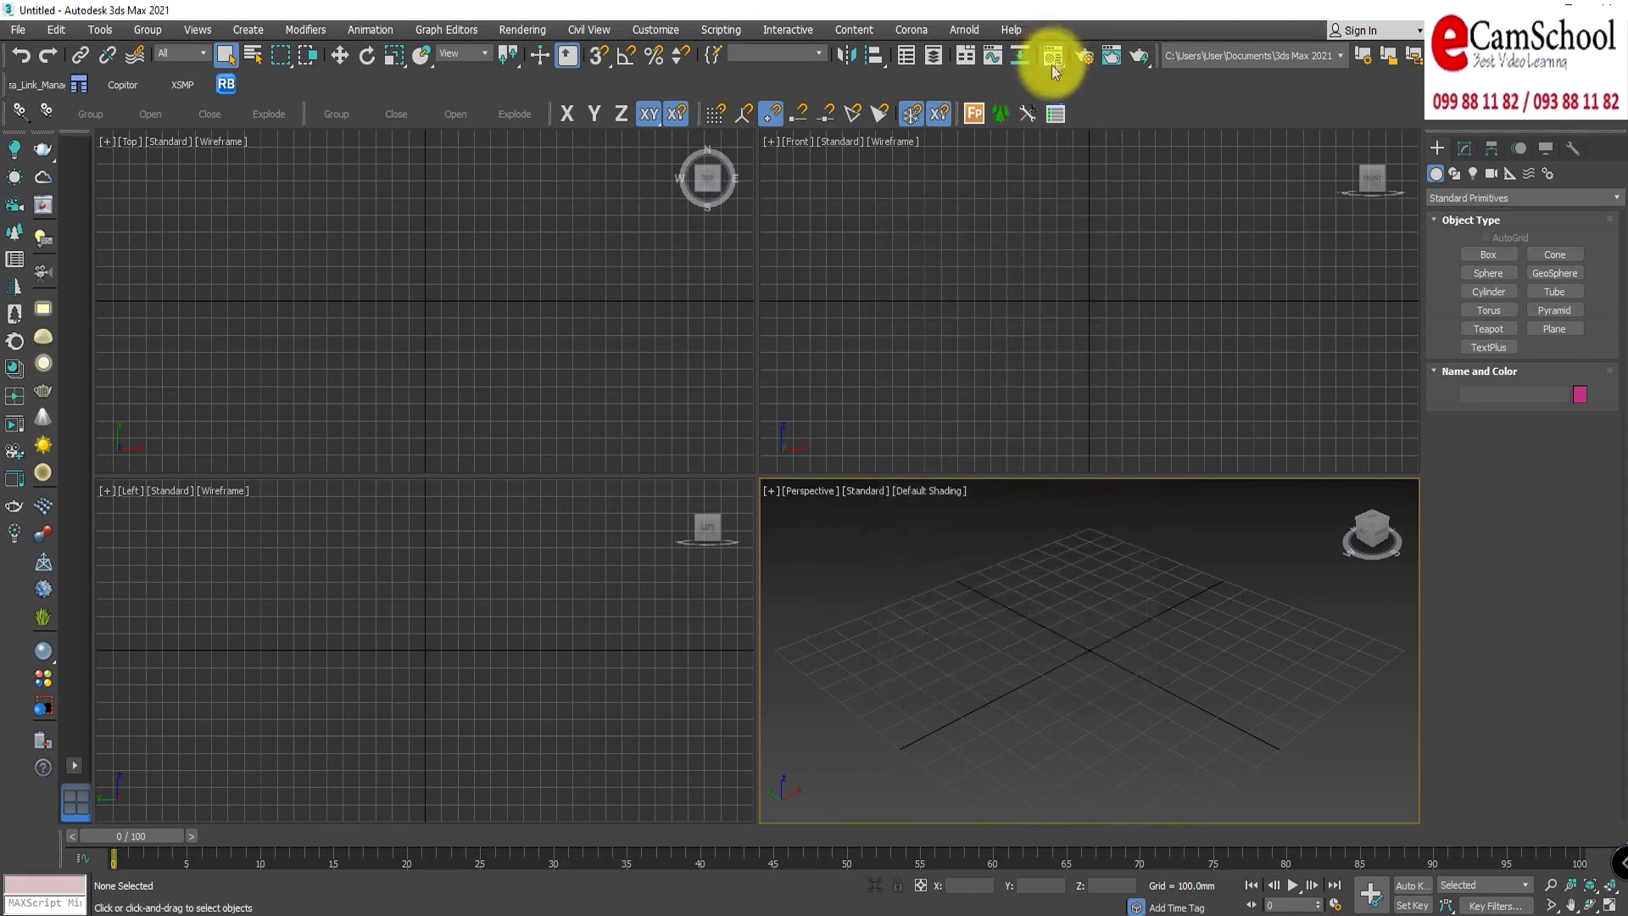
{"action": "left_click", "coordinate": [607, 489]}
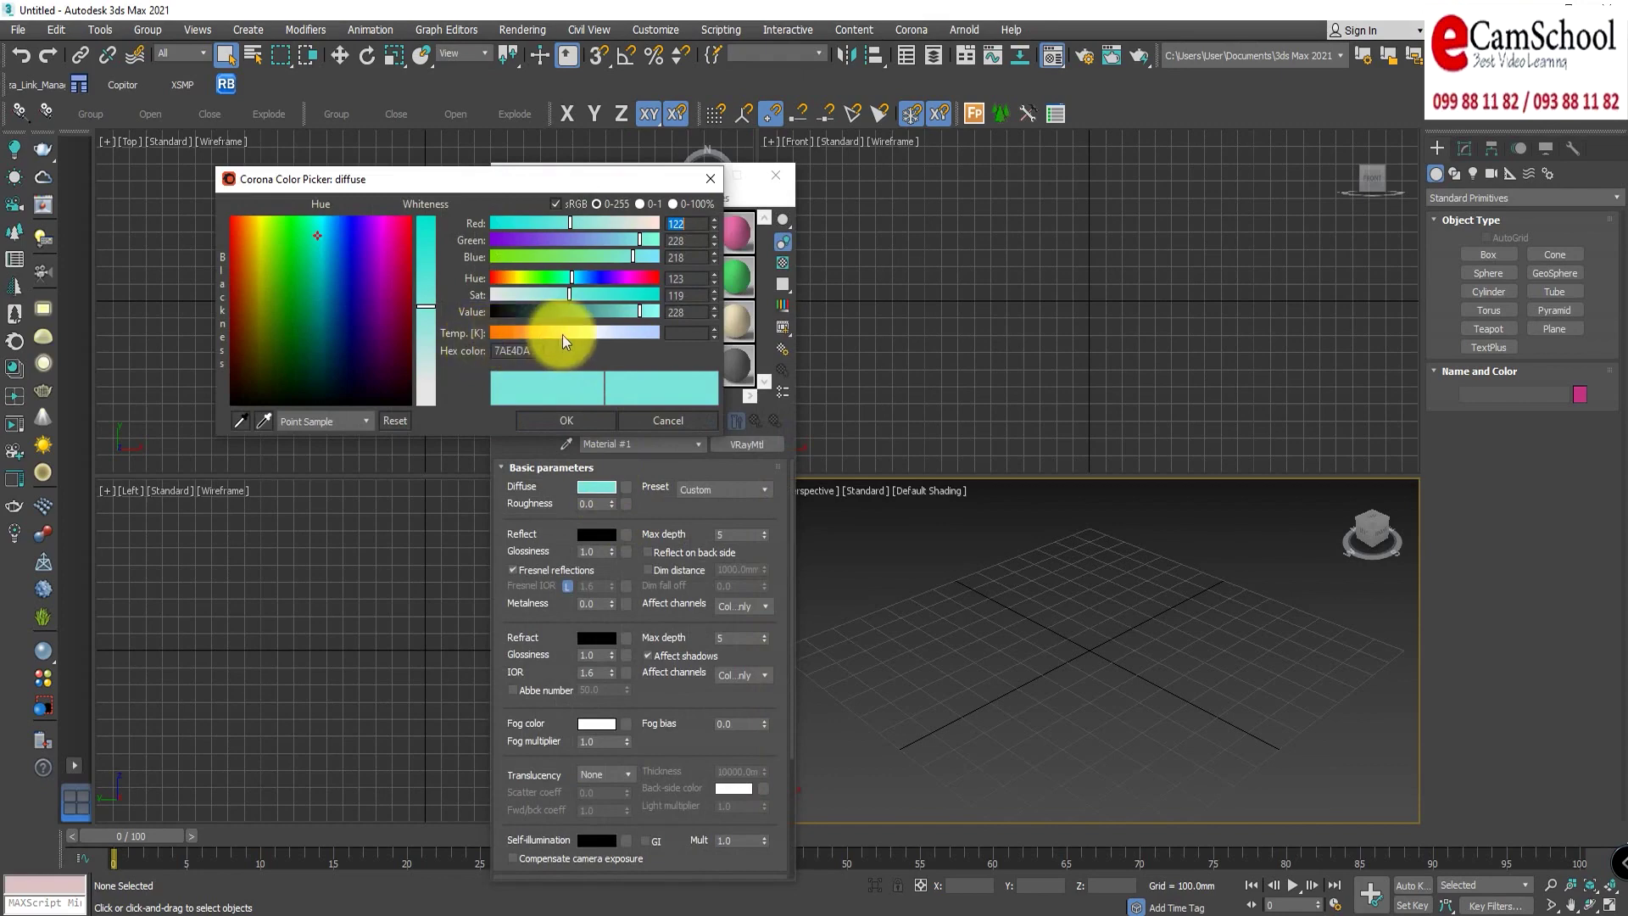
{"action": "left_click", "coordinate": [683, 420]}
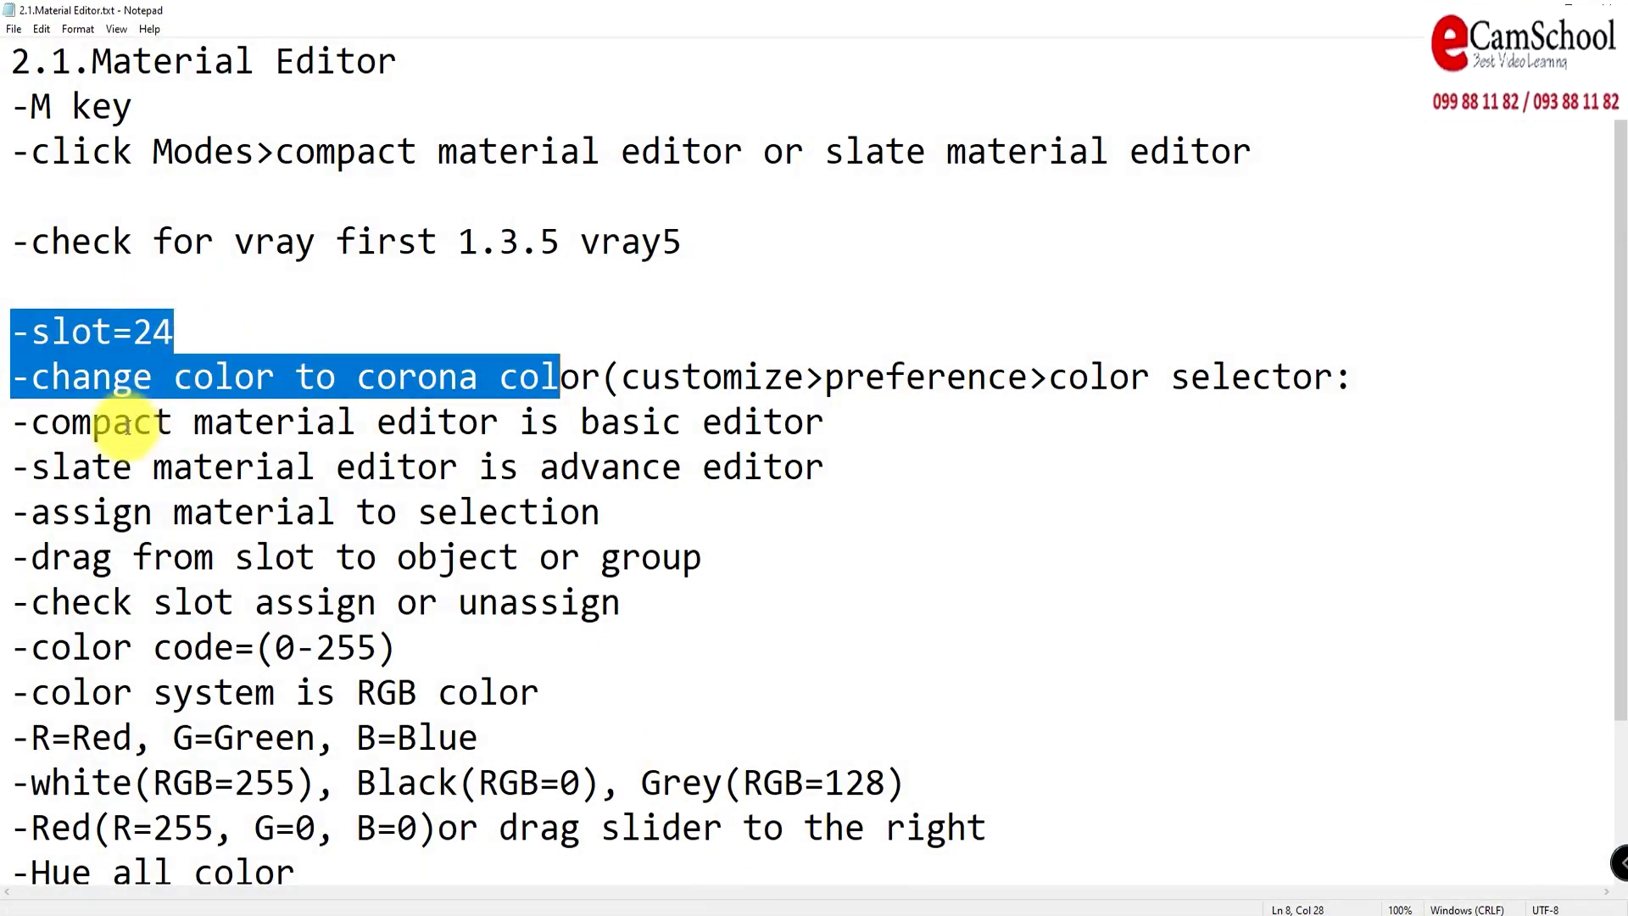
{"action": "scroll", "coordinate": [479, 422], "scroll_direction": "down", "scroll_amount": 2}
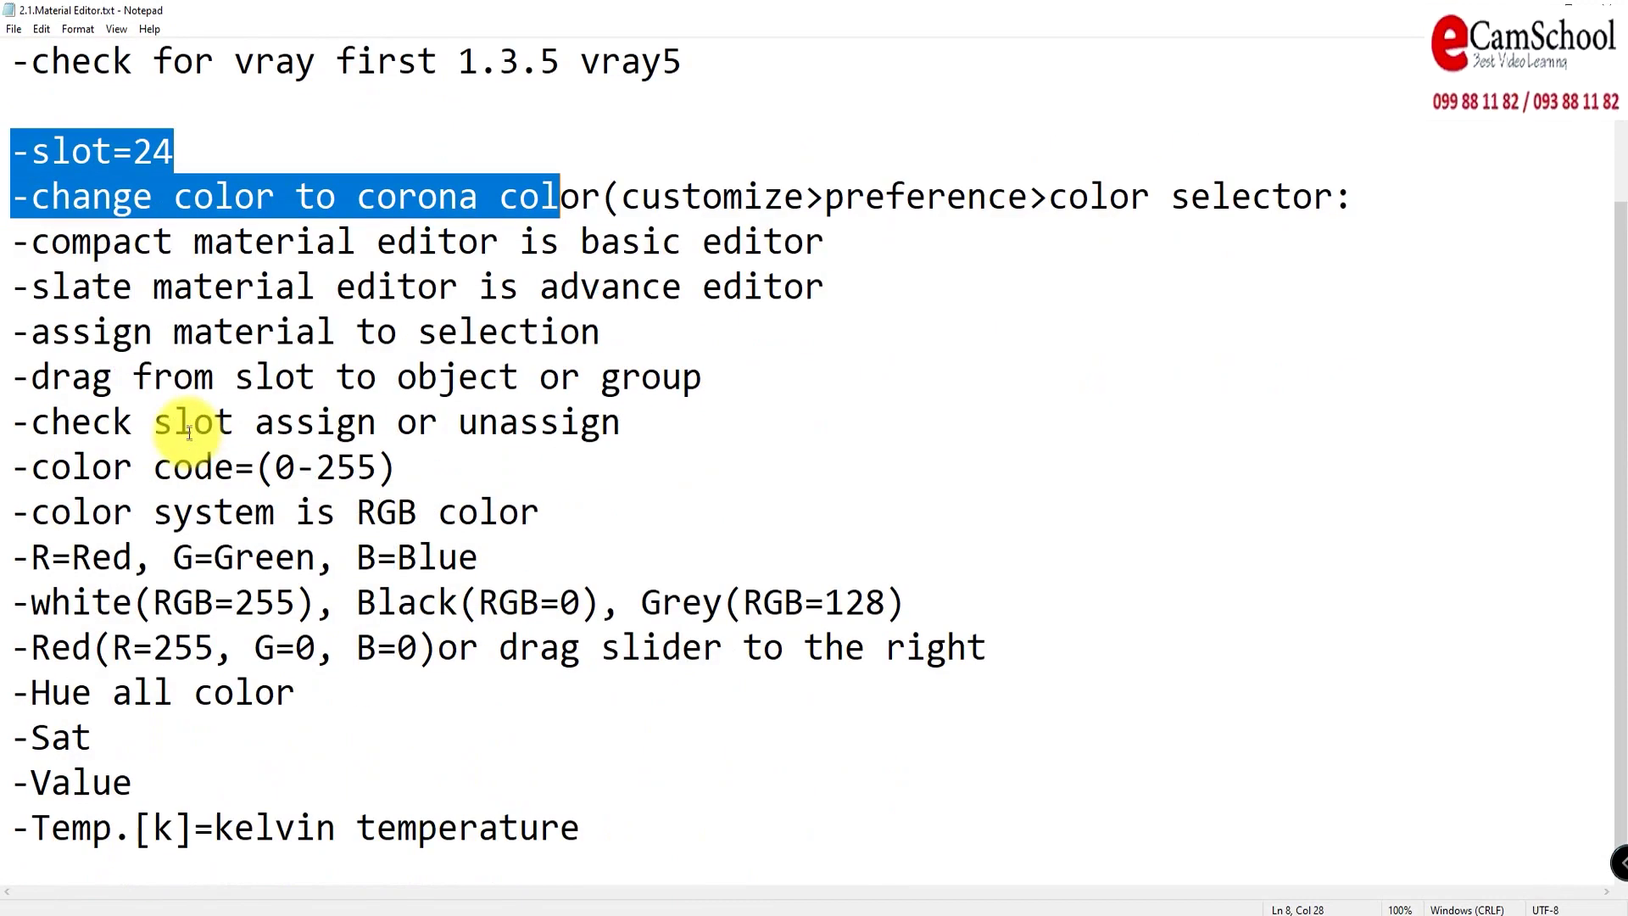
{"action": "left_click_drag", "start_coordinate": [14, 243], "coordinate": [821, 241]}
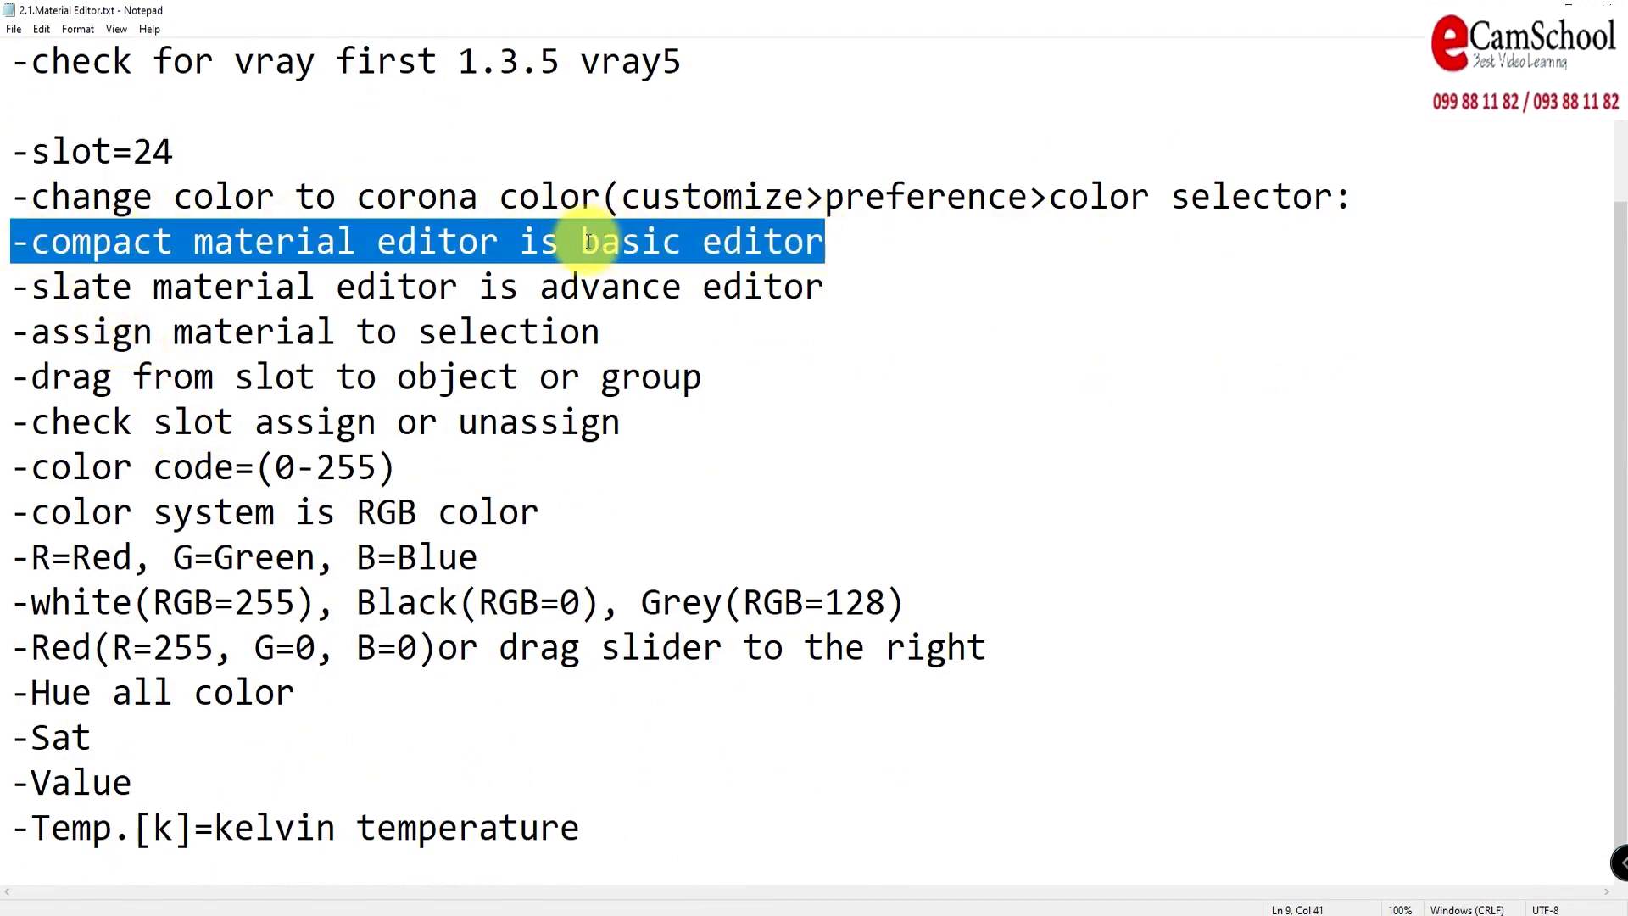
{"action": "left_click_drag", "start_coordinate": [31, 286], "coordinate": [824, 286]}
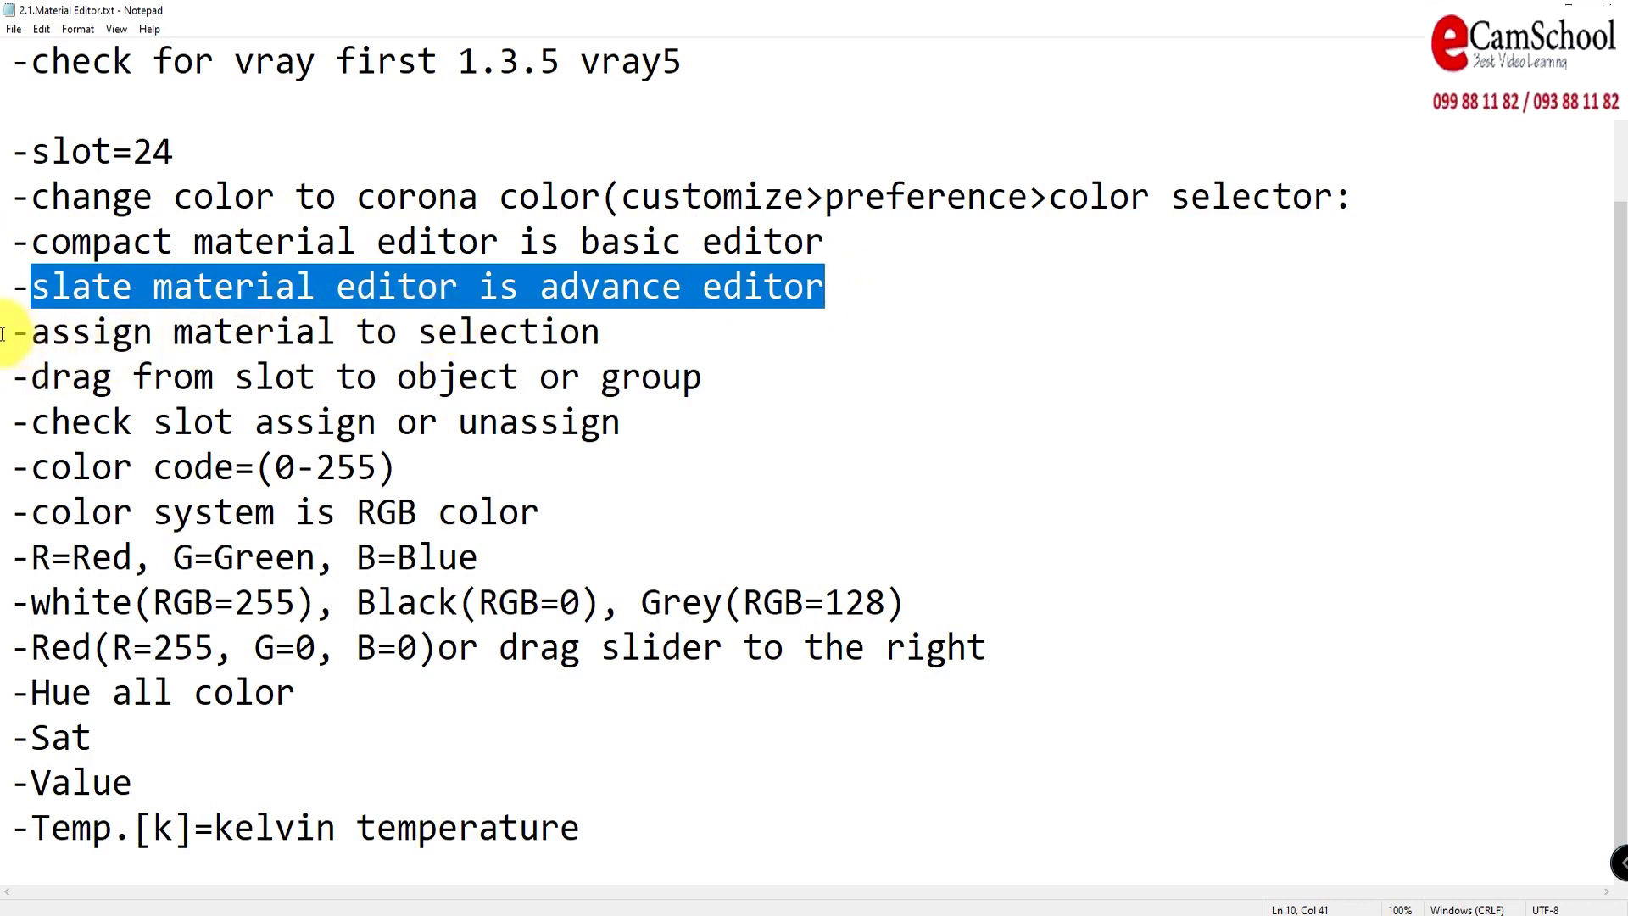
{"action": "left_click_drag", "start_coordinate": [3, 334], "coordinate": [614, 336]}
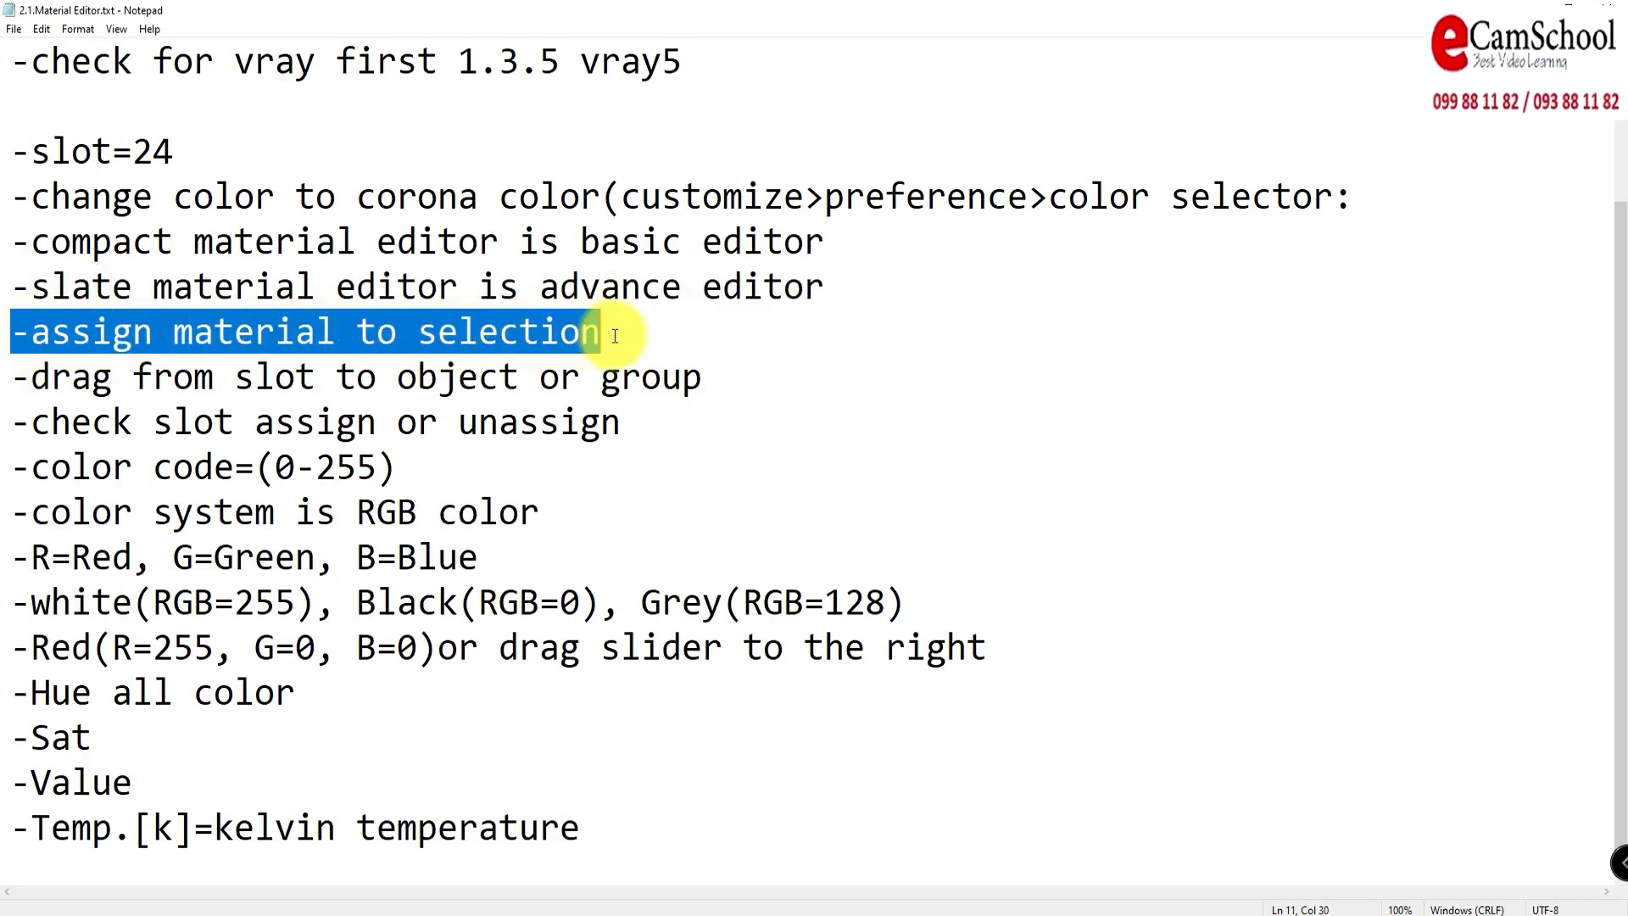
{"action": "left_click_drag", "start_coordinate": [725, 395], "coordinate": [134, 384]}
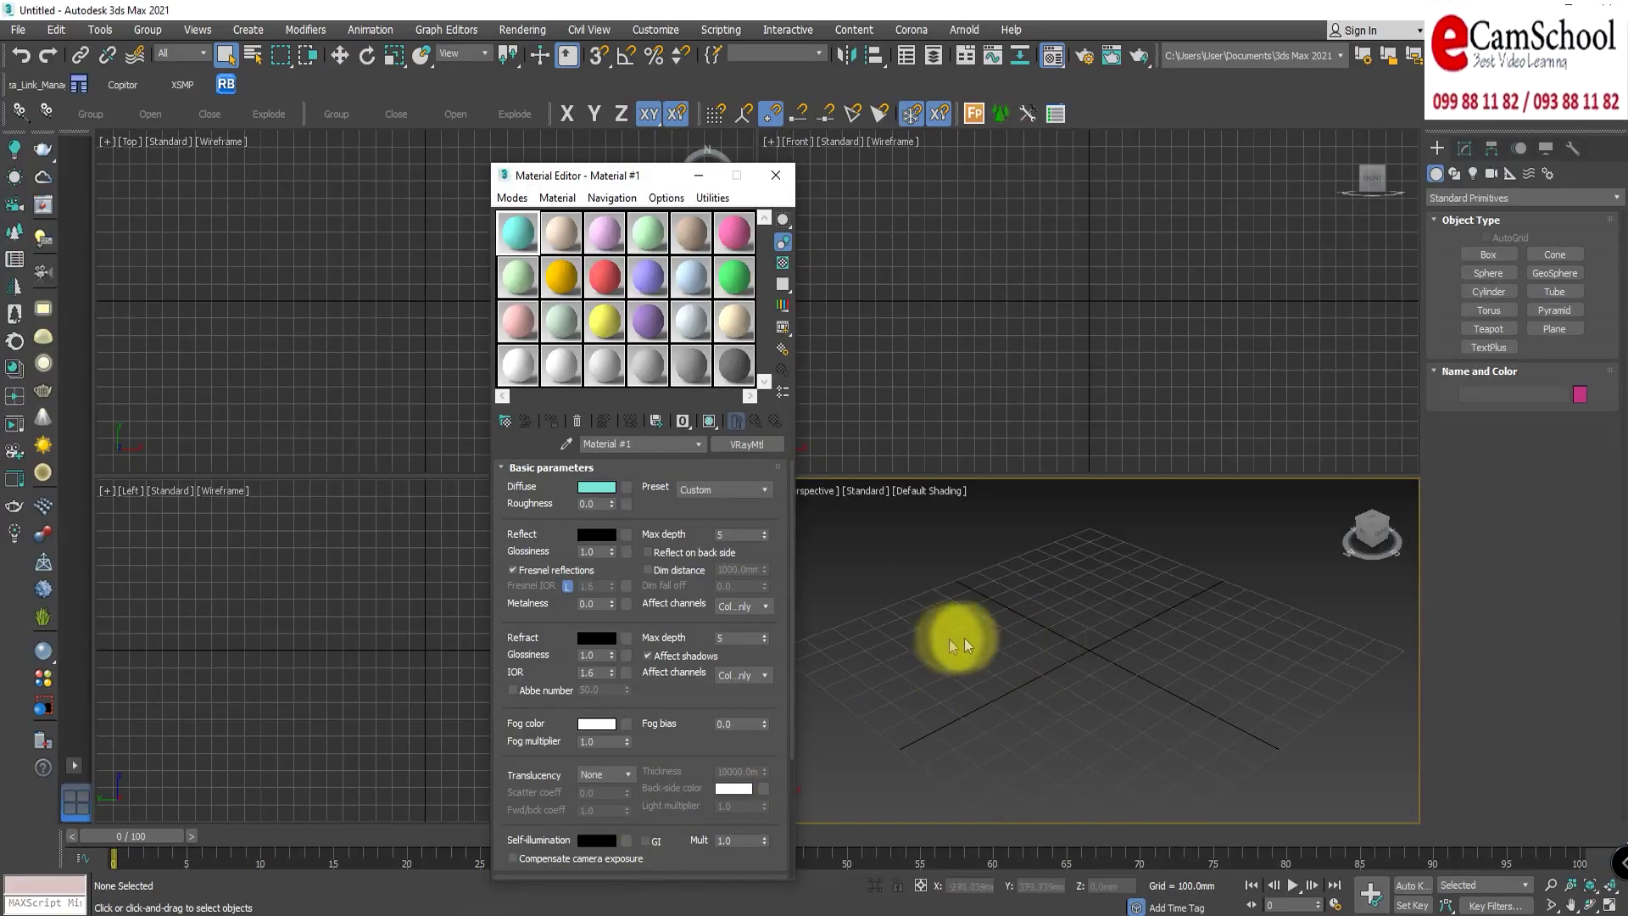
Step: Create a box, a sphere and a teapot side by side in the Perspective view
{"action": "left_click_drag", "start_coordinate": [623, 175], "coordinate": [521, 170]}
{"action": "left_click", "coordinate": [1486, 260]}
{"action": "left_click_drag", "start_coordinate": [898, 613], "coordinate": [890, 675]}
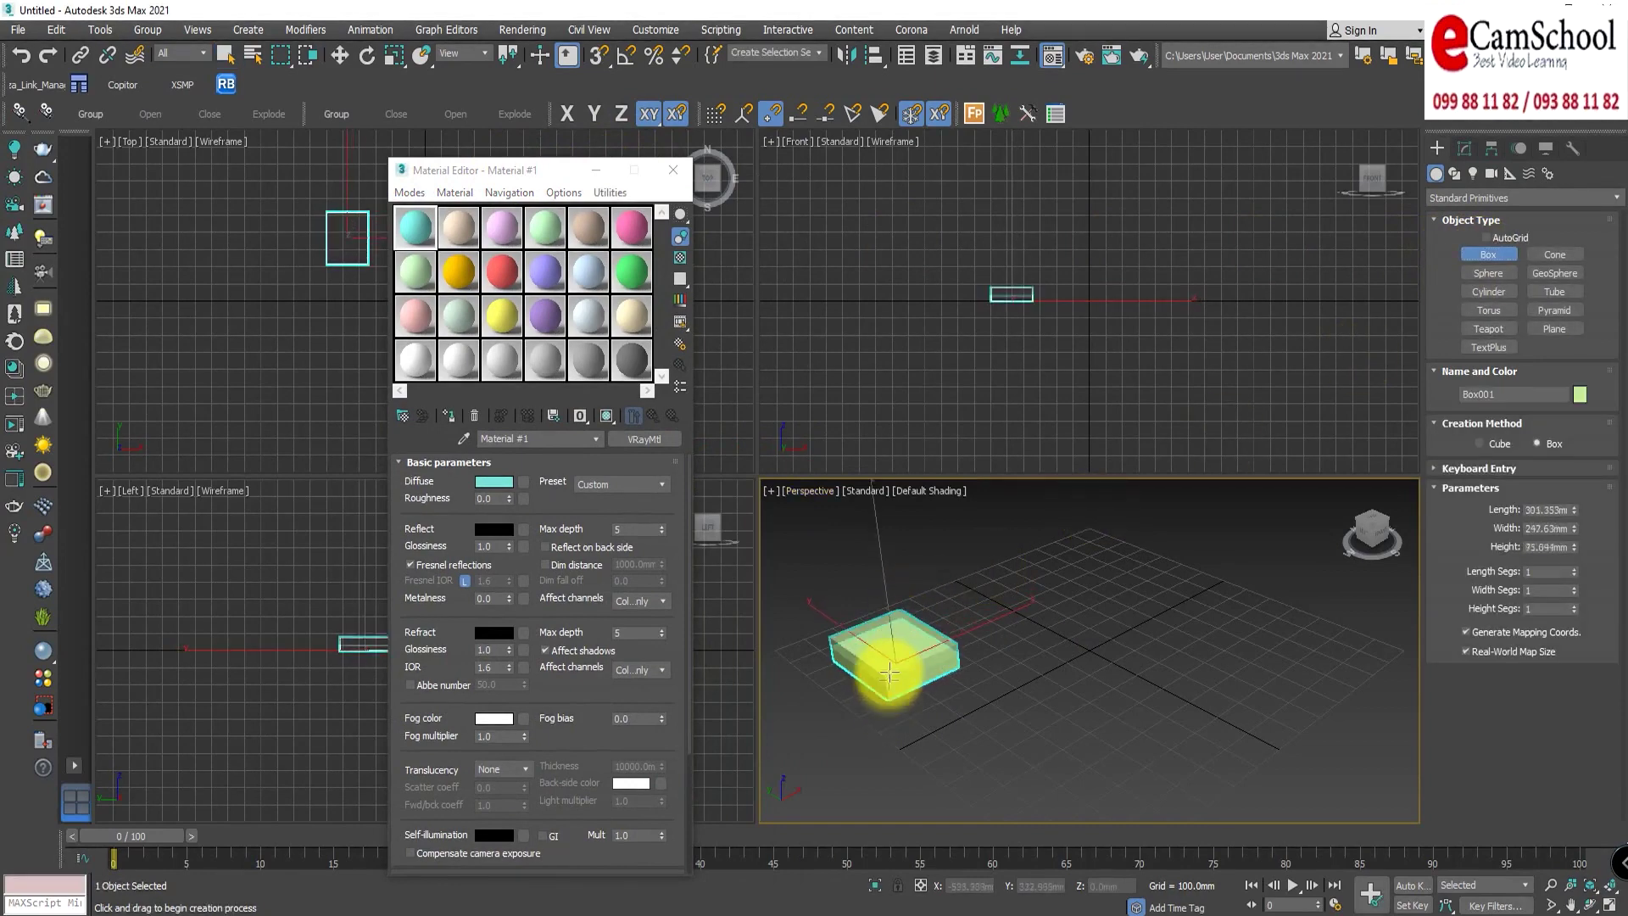
{"action": "left_click", "coordinate": [887, 647]}
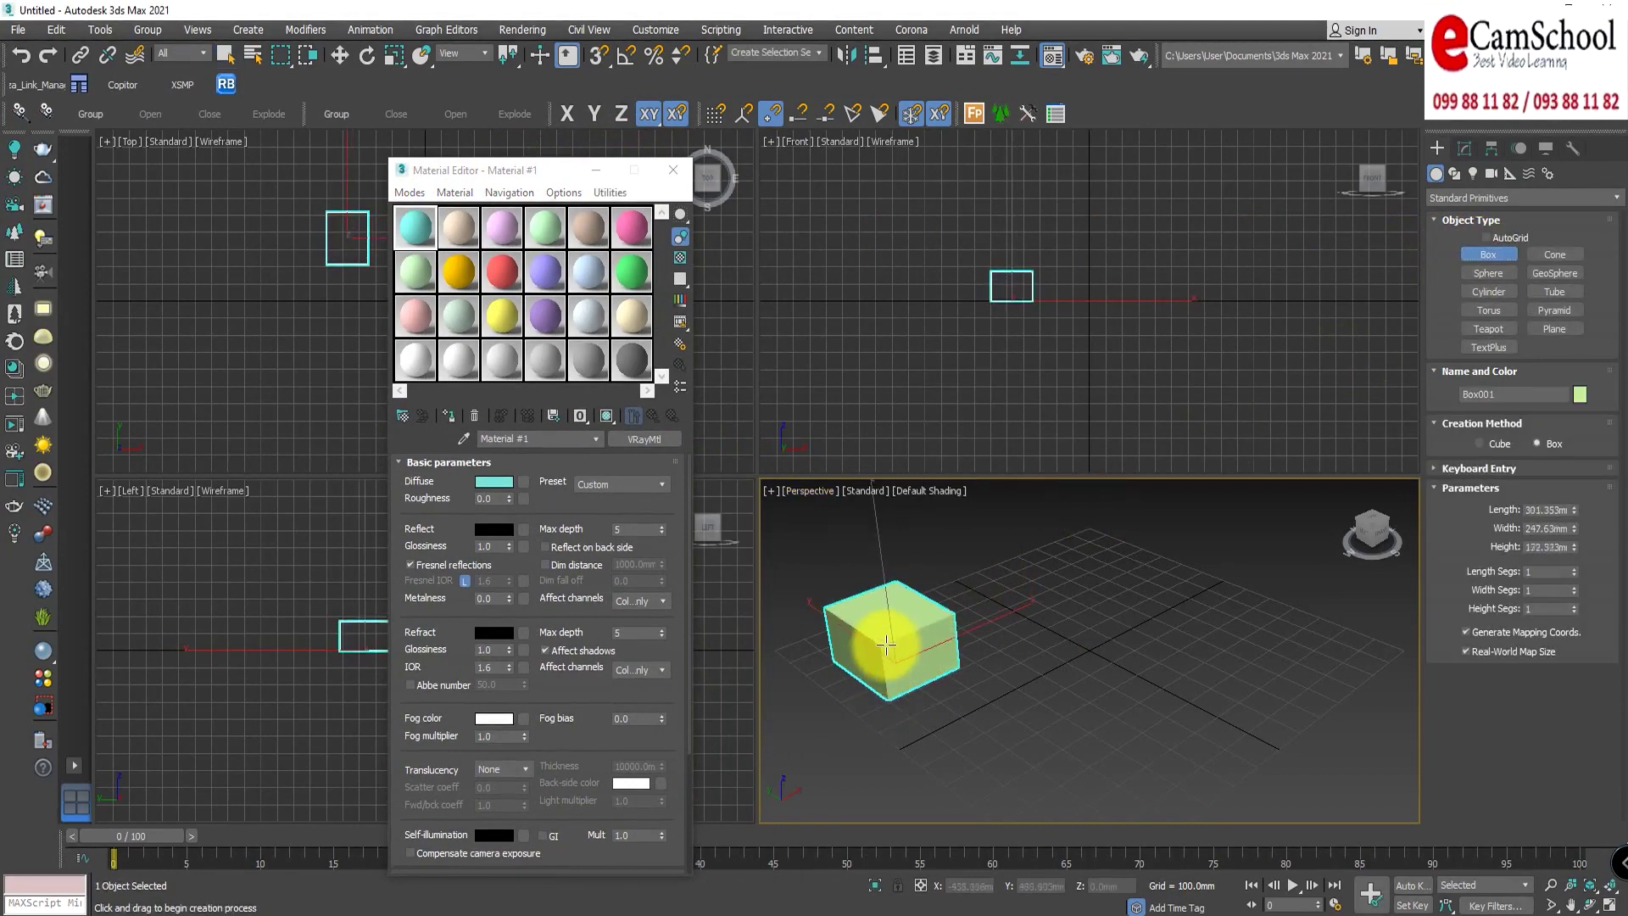
{"action": "left_click", "coordinate": [1486, 273]}
{"action": "left_click_drag", "start_coordinate": [1055, 624], "coordinate": [1060, 560]}
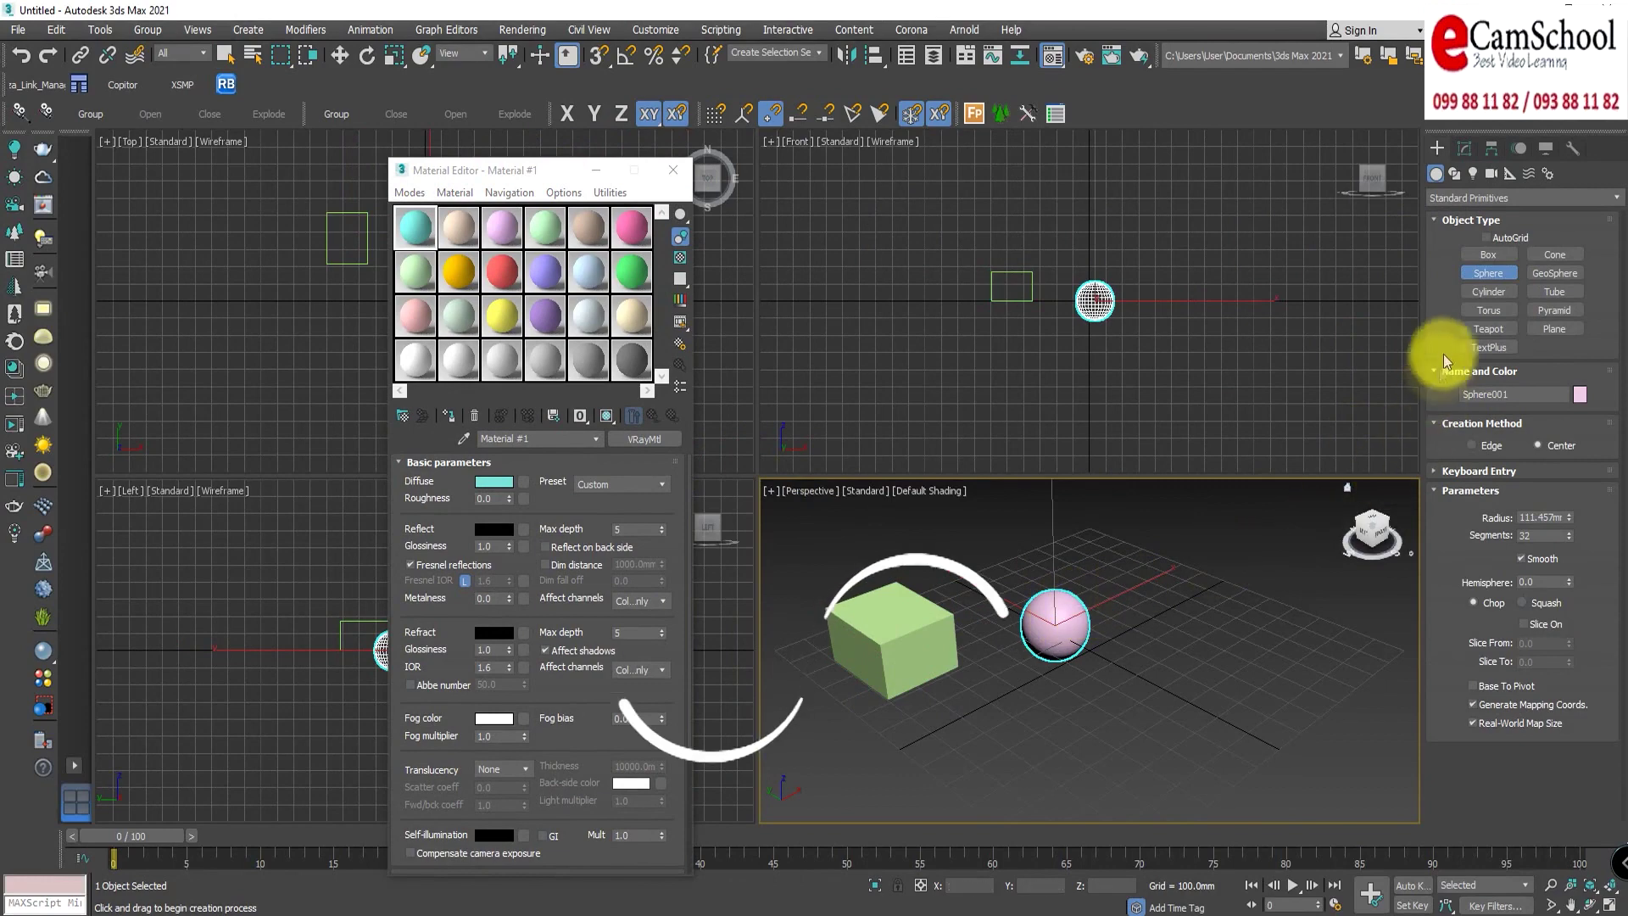
{"action": "left_click", "coordinate": [1488, 329]}
{"action": "left_click_drag", "start_coordinate": [1113, 649], "coordinate": [1154, 648]}
{"action": "right_click", "coordinate": [1153, 648]}
Step: Group the sphere and teapot as Group001, then select the box
{"action": "scroll", "coordinate": [1109, 697], "scroll_direction": "up", "scroll_amount": 2}
{"action": "mouse_move", "coordinate": [1272, 710]}
{"action": "left_mouse_down"}
{"action": "mouse_move", "coordinate": [1044, 655]}
{"action": "mouse_move", "coordinate": [943, 517]}
{"action": "left_mouse_up"}
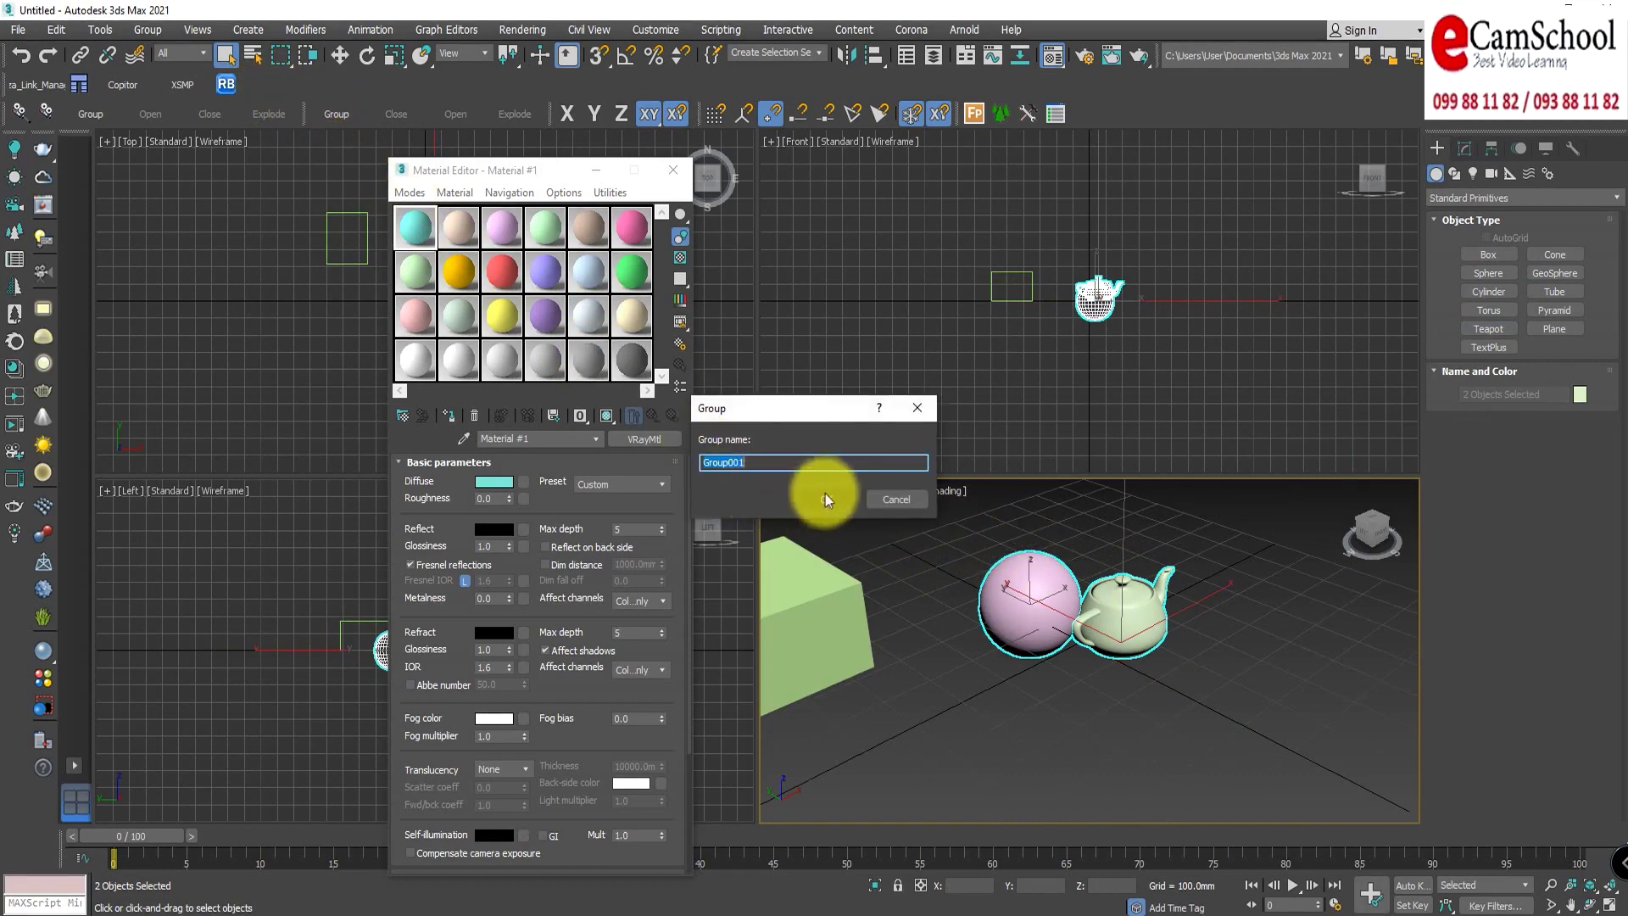
{"action": "left_click", "coordinate": [826, 498]}
{"action": "middle_click_drag", "start_coordinate": [952, 679], "coordinate": [1018, 646]}
{"action": "left_click", "coordinate": [1019, 646]}
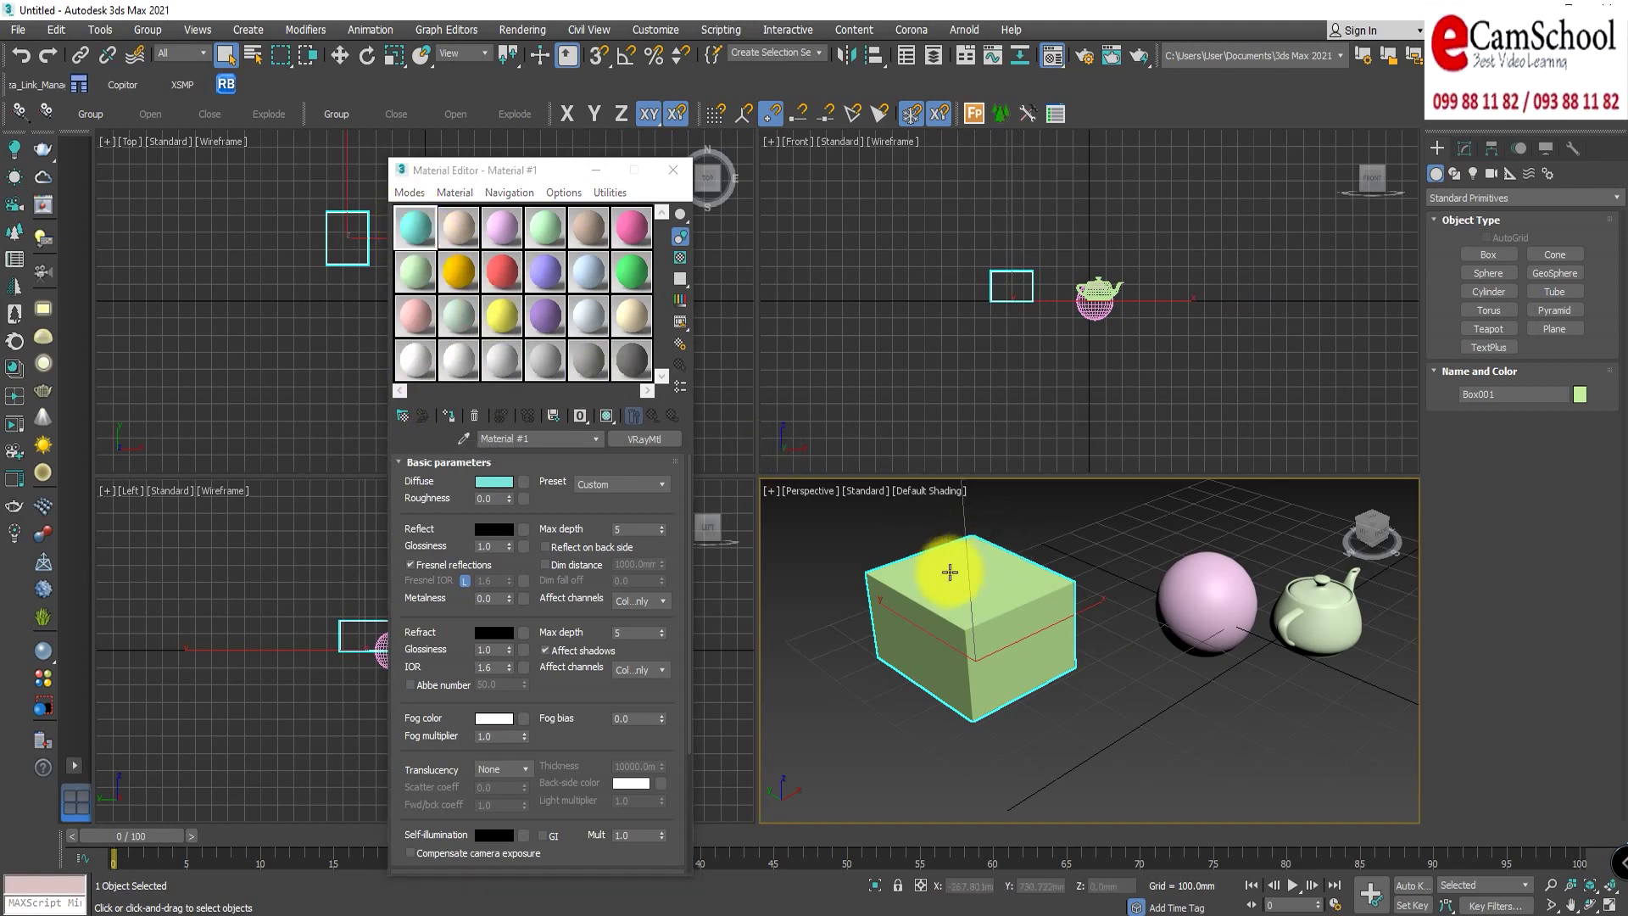
Step: Assign the cyan Material #1 to the box and create a torus in front of it
{"action": "left_click", "coordinate": [449, 415]}
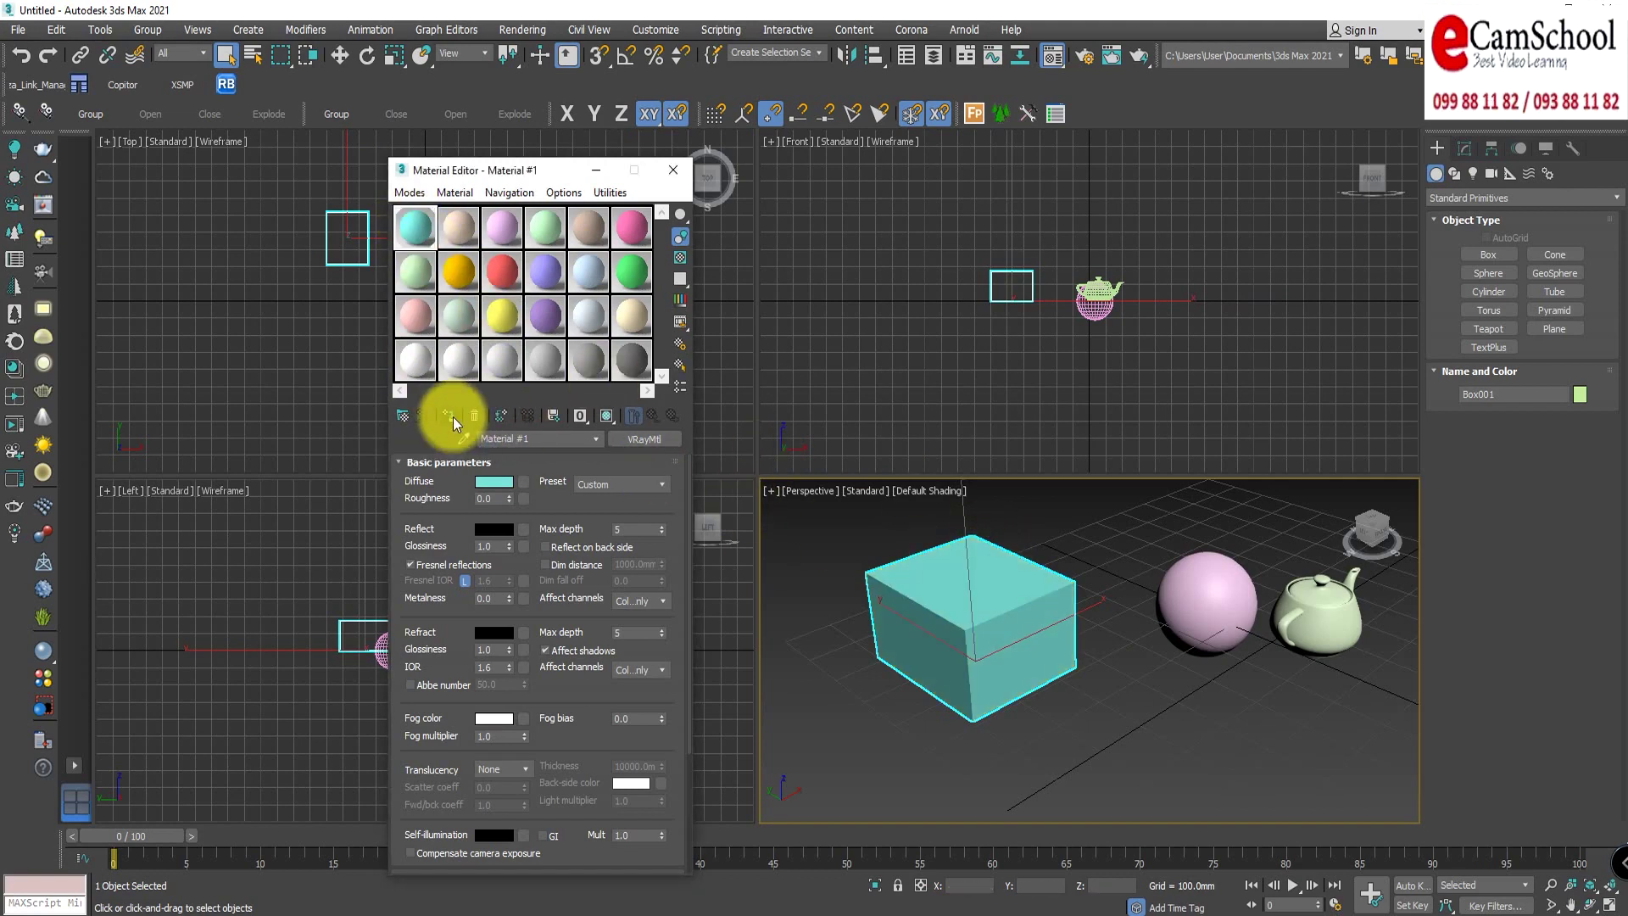
{"action": "left_click", "coordinate": [1279, 736]}
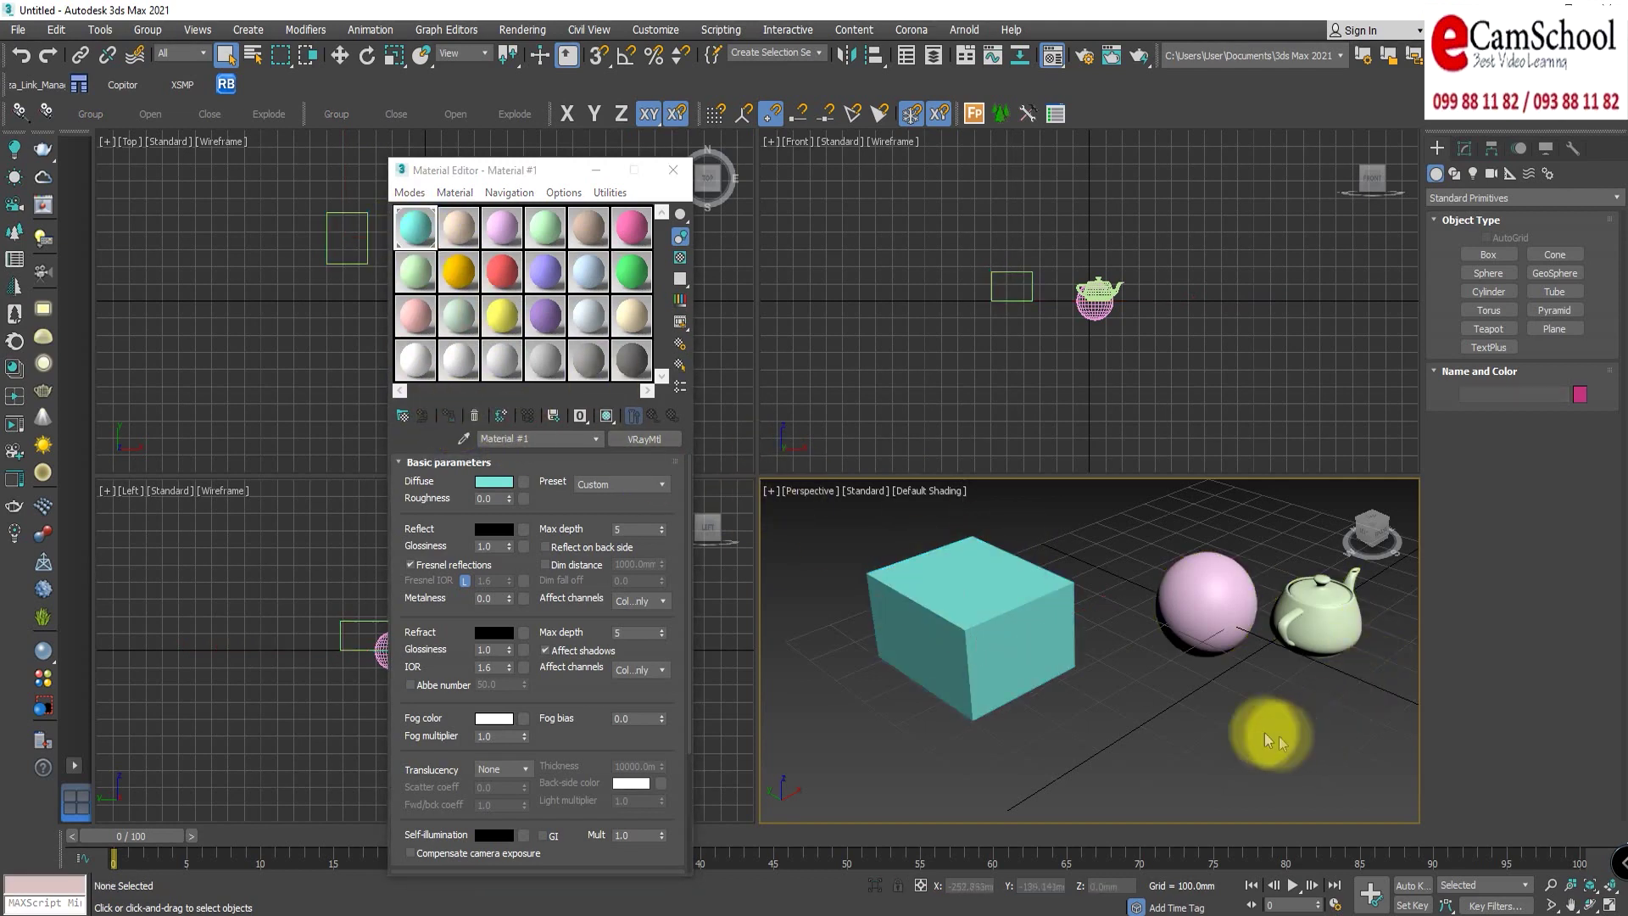
{"action": "left_click", "coordinate": [1490, 310]}
{"action": "left_click_drag", "start_coordinate": [823, 770], "coordinate": [912, 746]}
{"action": "left_click", "coordinate": [835, 726]}
{"action": "right_click", "coordinate": [891, 731]}
{"action": "left_click", "coordinate": [923, 740]}
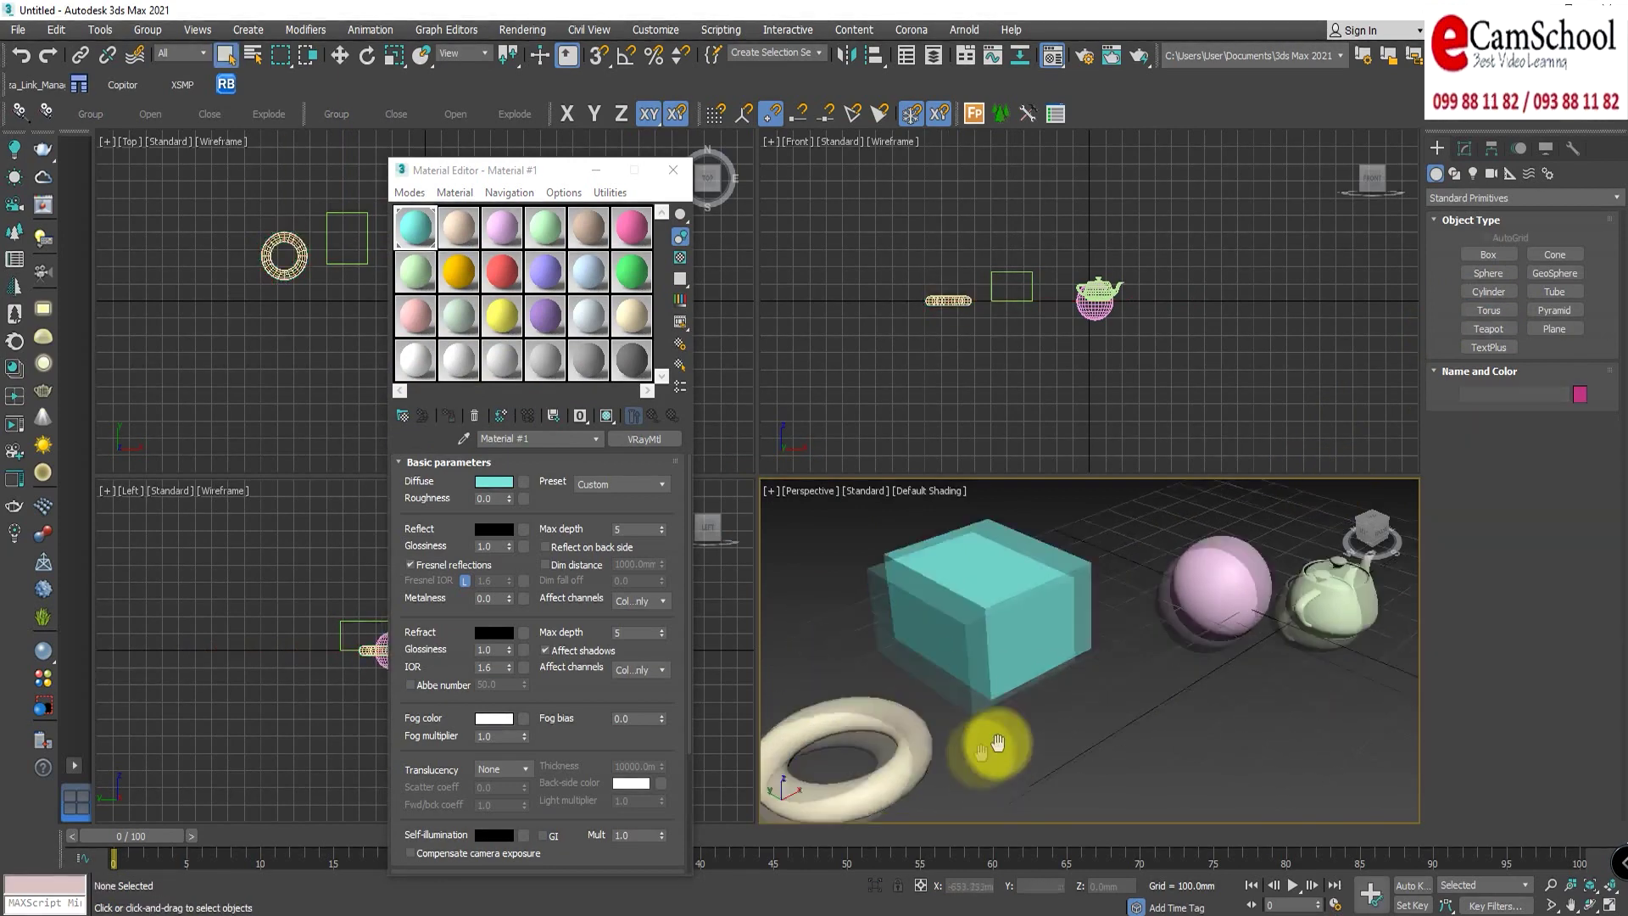
{"action": "middle_click_drag", "start_coordinate": [989, 744], "coordinate": [1091, 705]}
Step: Assign the beige Material #2 to the torus
{"action": "left_click", "coordinate": [460, 238]}
{"action": "left_click_drag", "start_coordinate": [459, 237], "coordinate": [947, 660]}
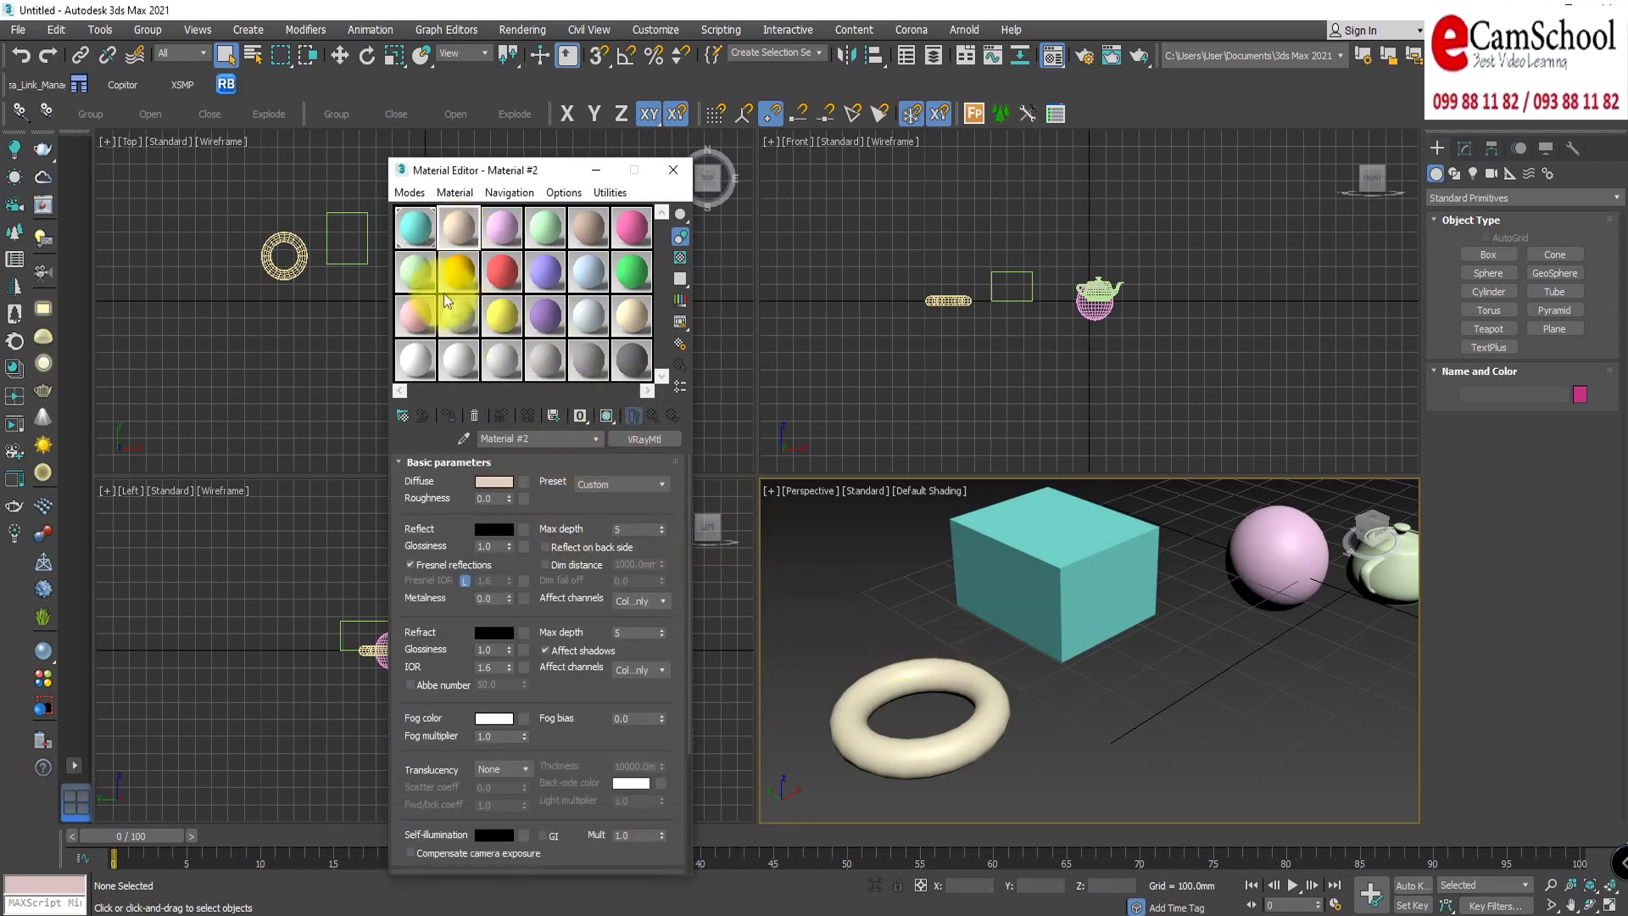
{"action": "left_click", "coordinate": [442, 413]}
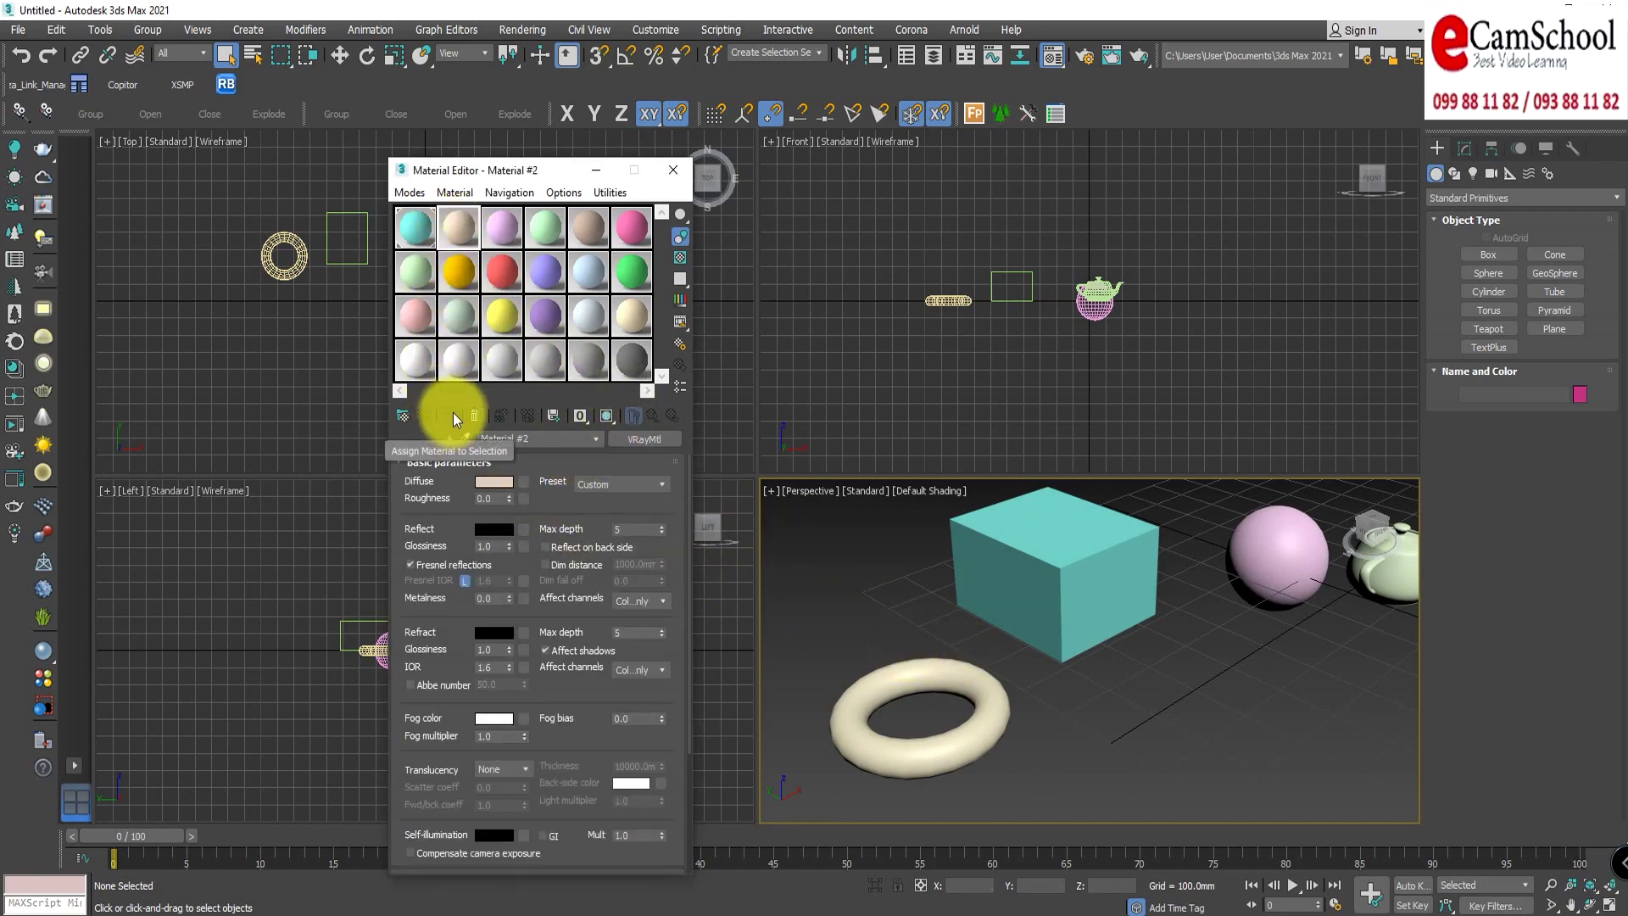
{"action": "left_click", "coordinate": [938, 695]}
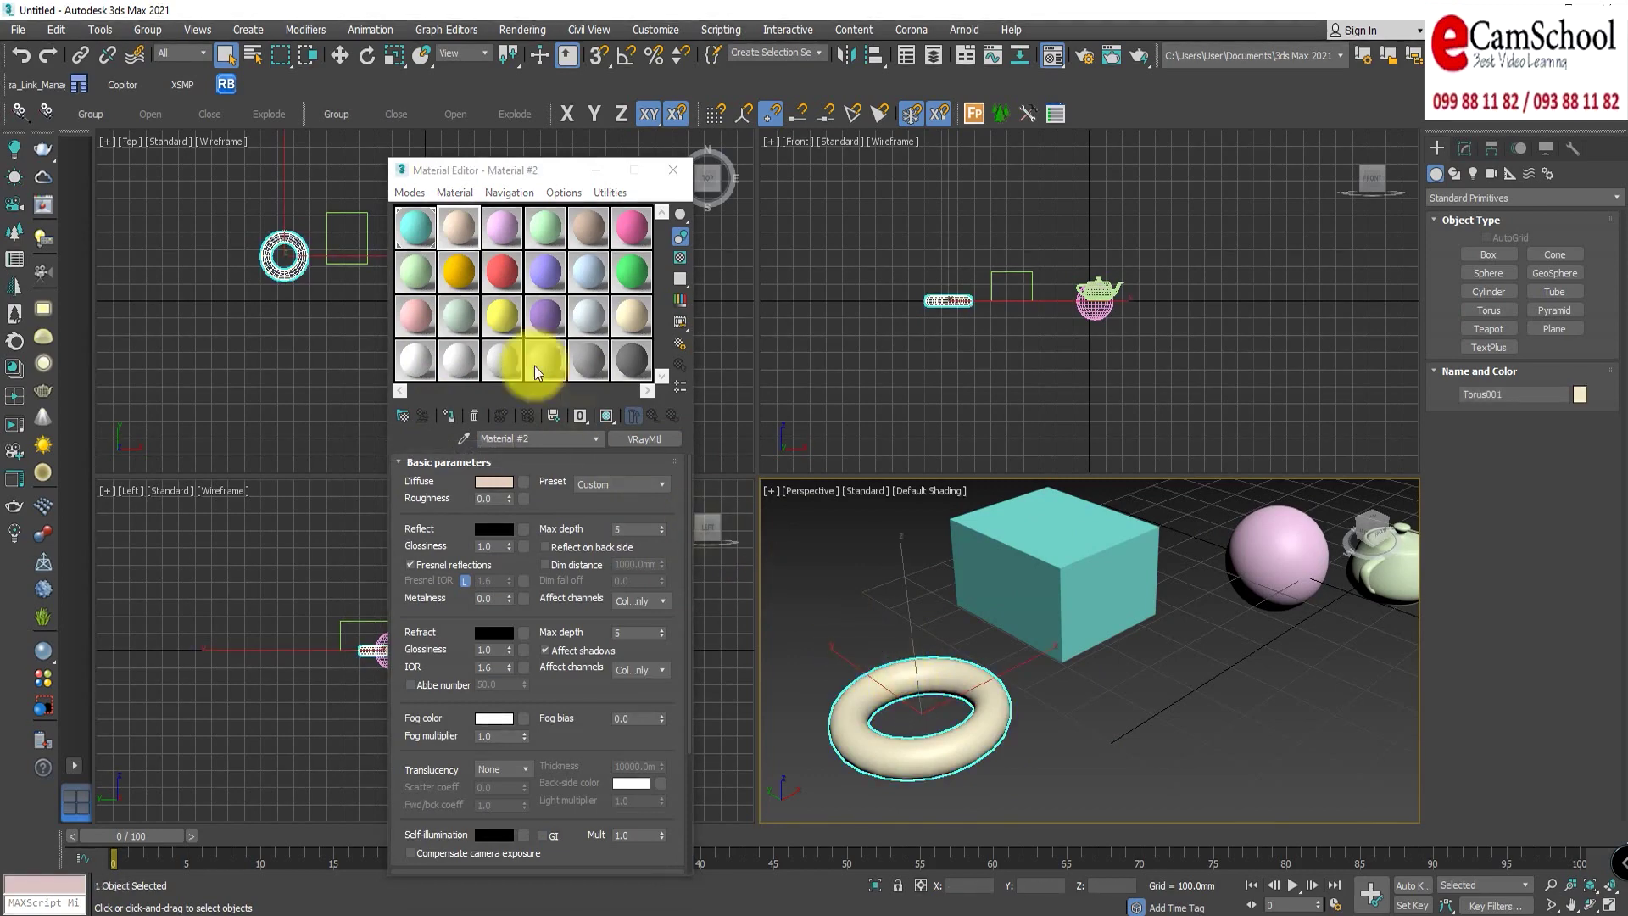
{"action": "left_click", "coordinate": [444, 417]}
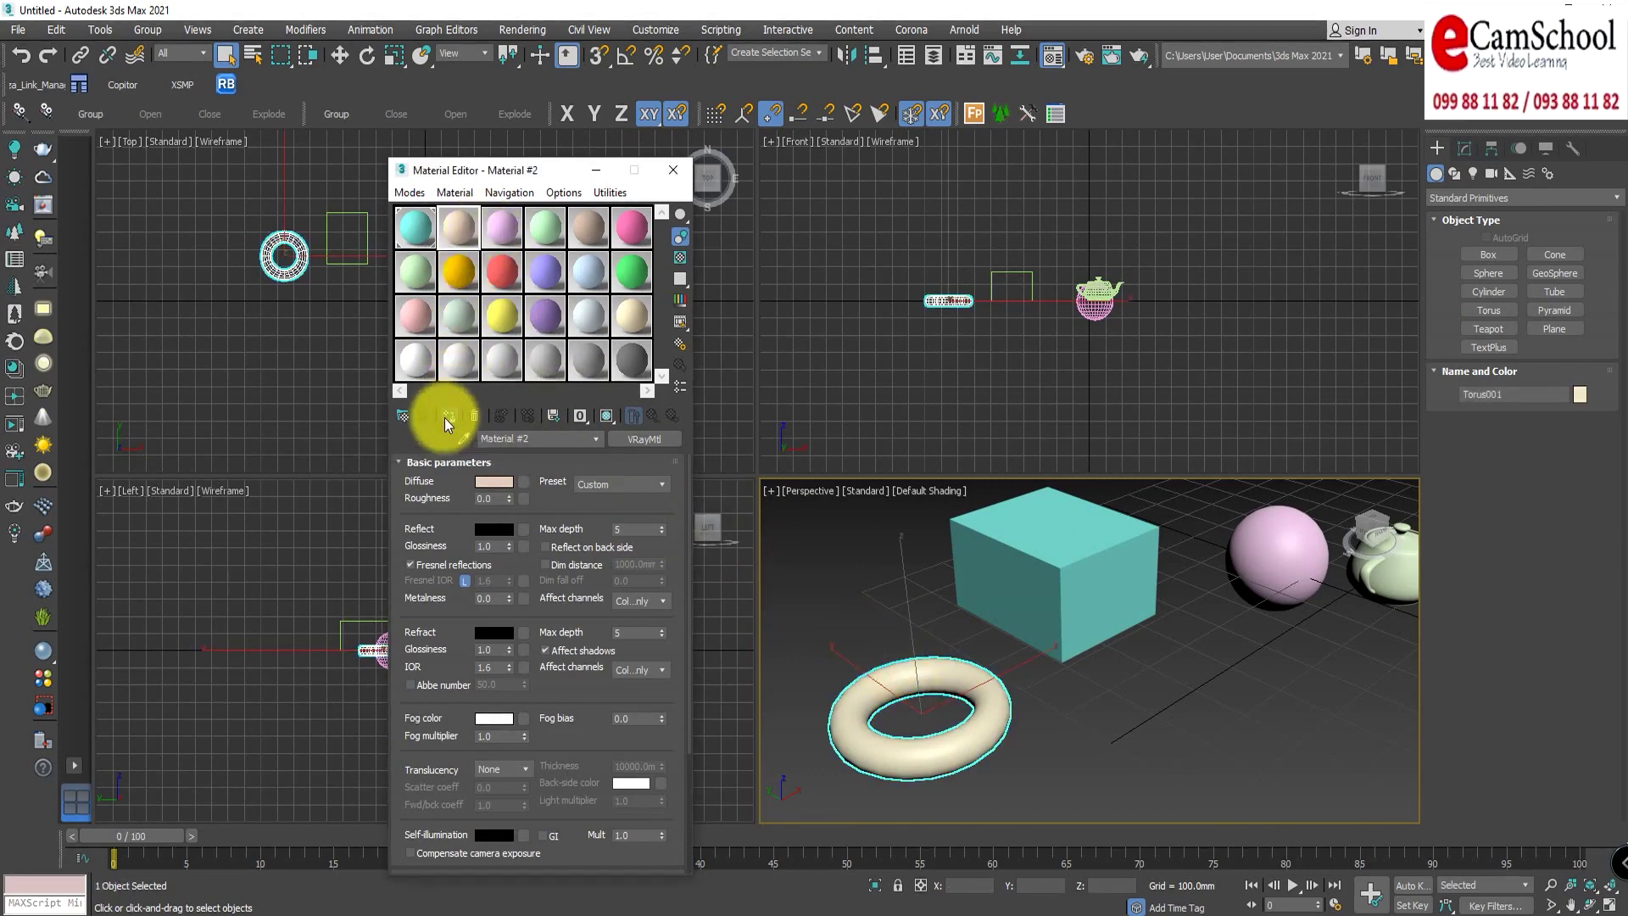
{"action": "left_click", "coordinate": [1248, 780]}
{"action": "middle_click_drag", "start_coordinate": [1249, 780], "coordinate": [1102, 576]}
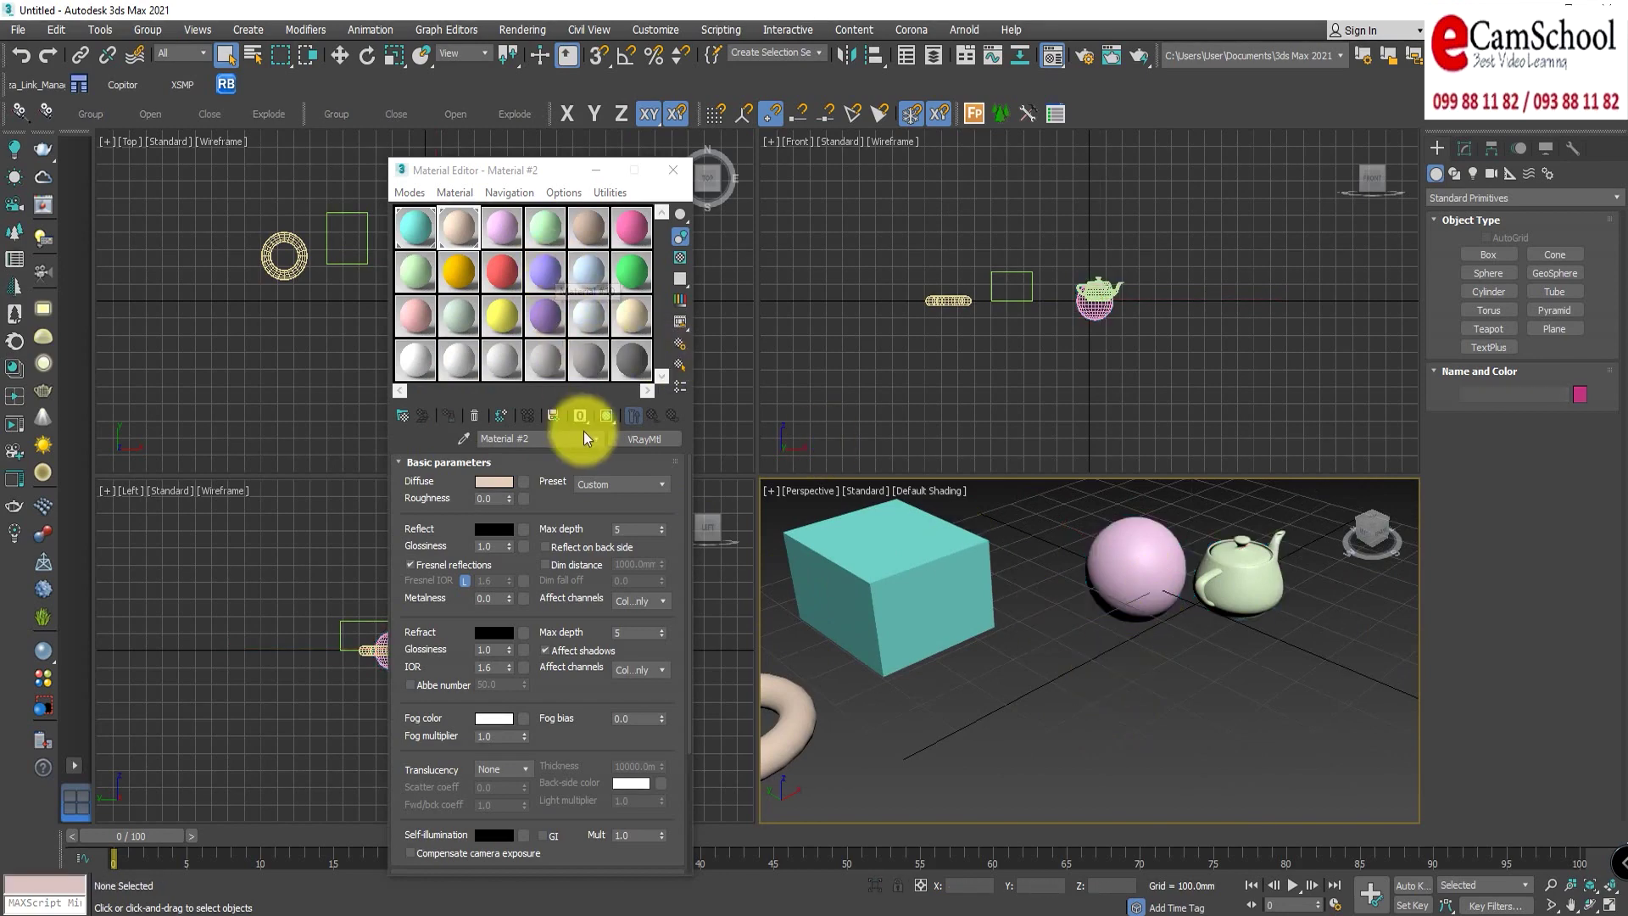
Step: Drag the purple Material #16 onto Group001's sphere and teapot and view the group in Modify
{"action": "left_click", "coordinate": [546, 316]}
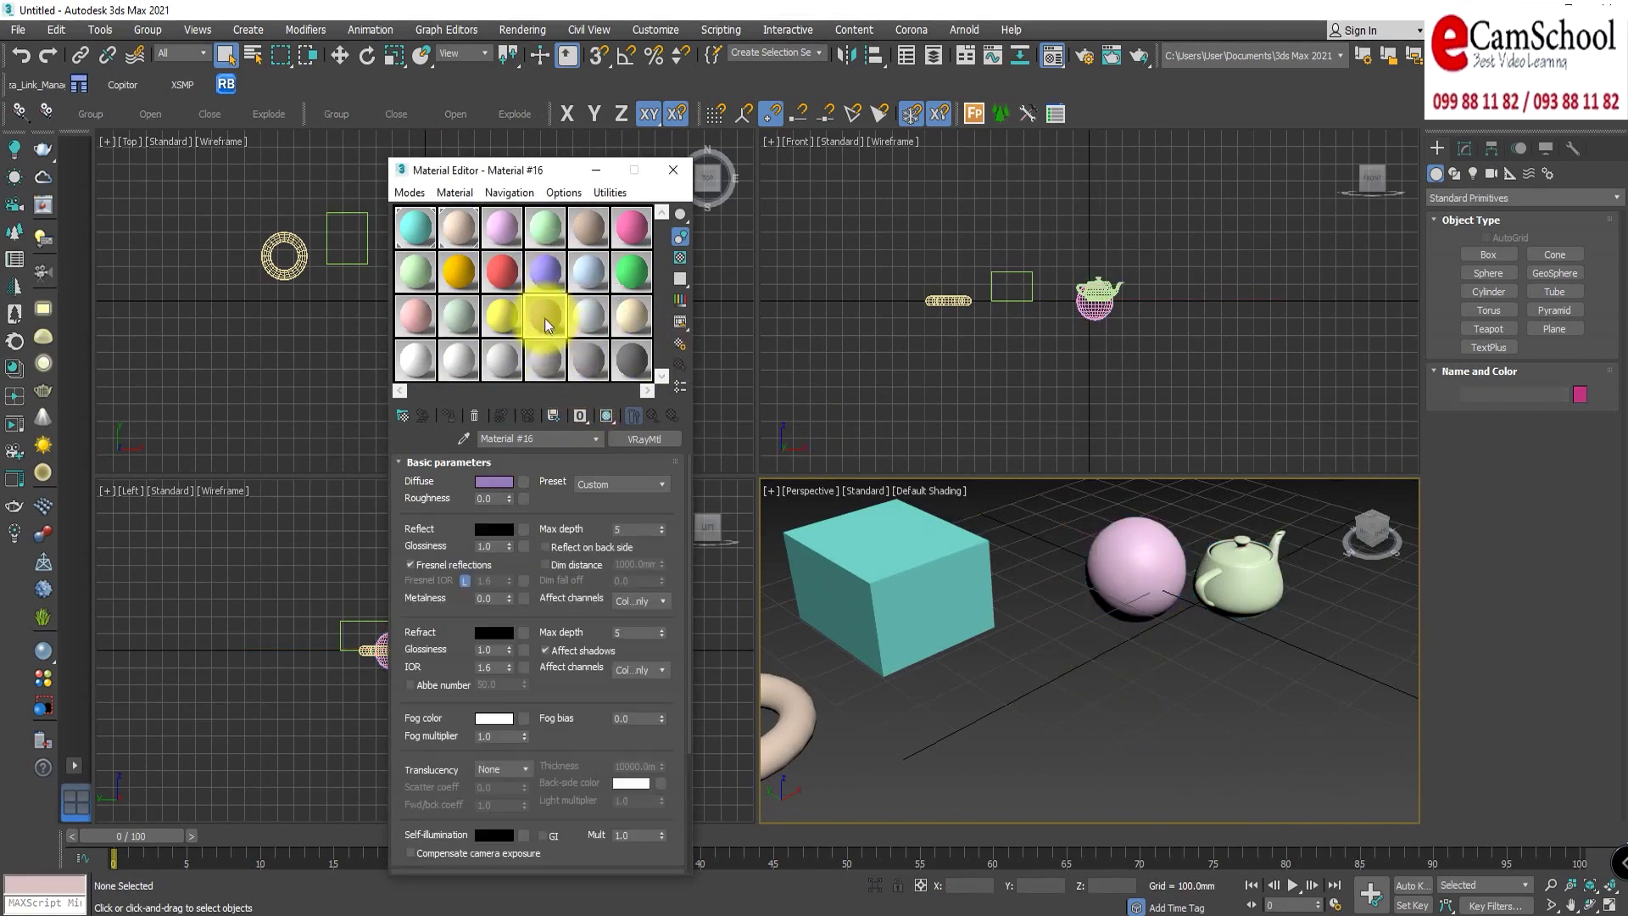
{"action": "left_click_drag", "start_coordinate": [546, 313], "coordinate": [1140, 573]}
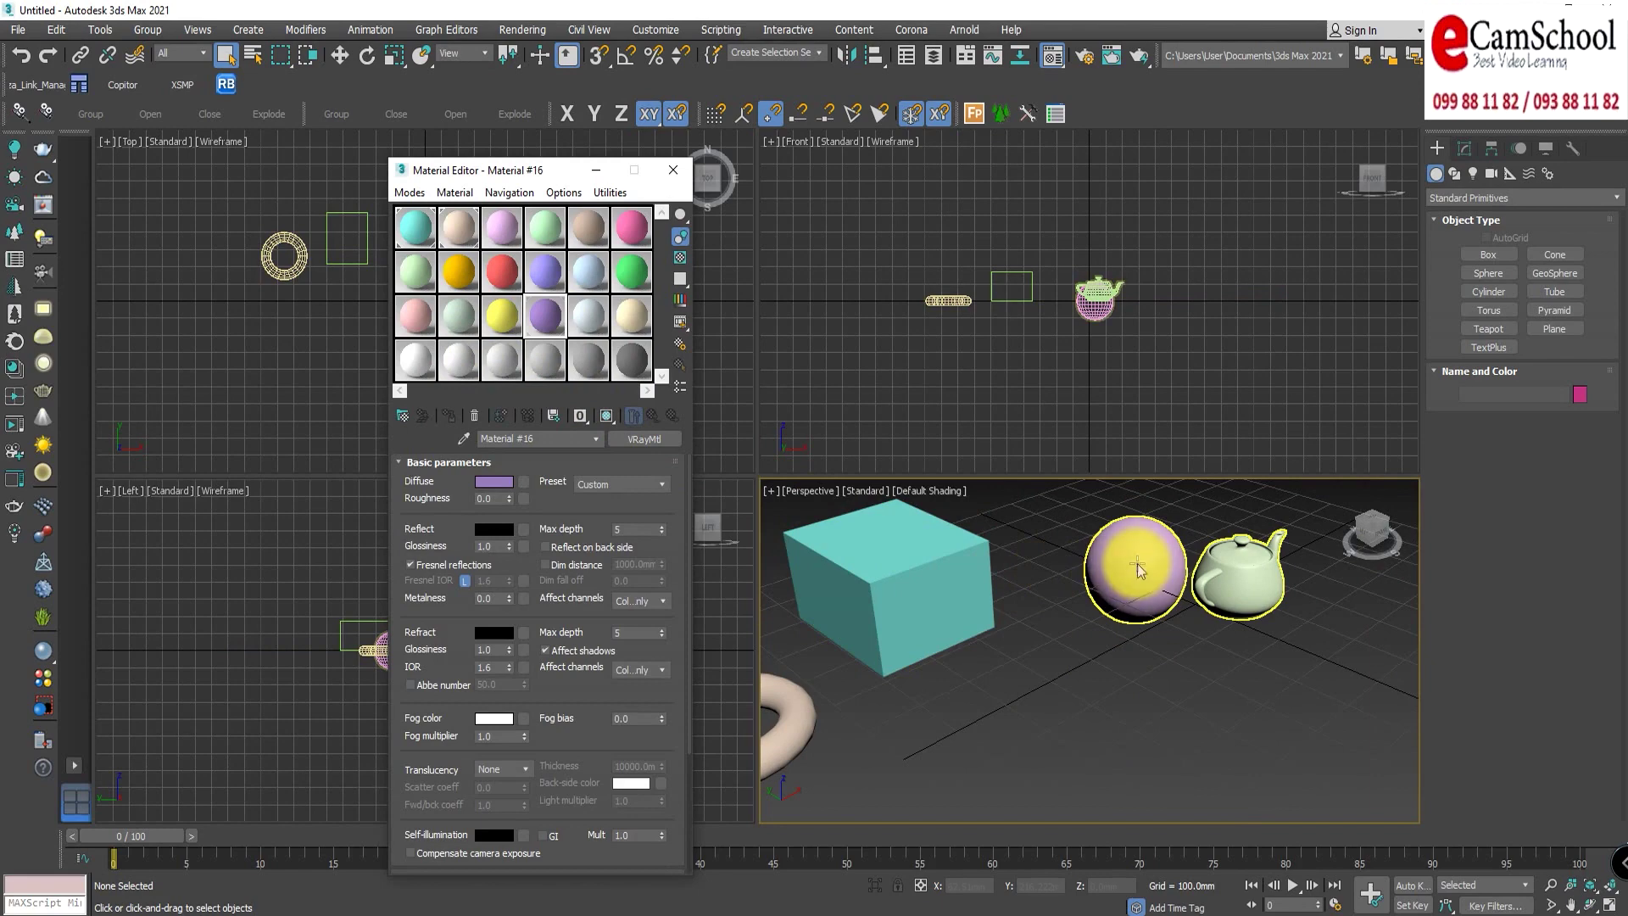
{"action": "mouse_move", "coordinate": [547, 323]}
{"action": "left_mouse_down"}
{"action": "mouse_move", "coordinate": [1197, 614]}
{"action": "mouse_move", "coordinate": [1254, 582]}
{"action": "left_mouse_up"}
{"action": "left_click", "coordinate": [1107, 564]}
{"action": "middle_click_drag", "start_coordinate": [1174, 644], "coordinate": [1056, 668]}
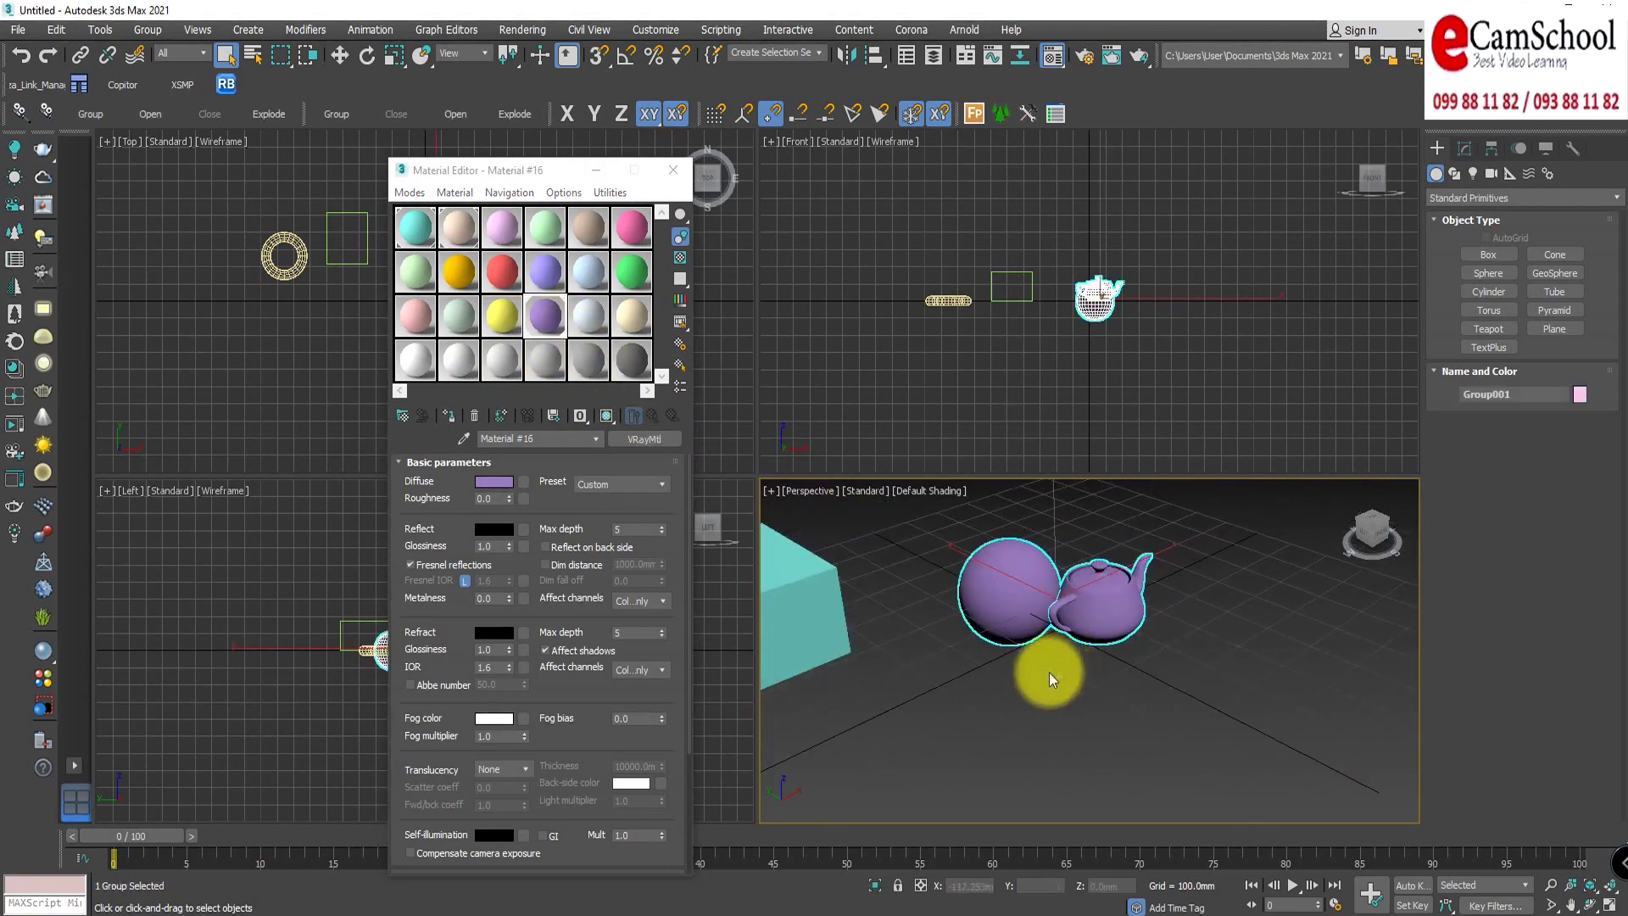
{"action": "mouse_move", "coordinate": [536, 314]}
{"action": "left_mouse_down"}
{"action": "mouse_move", "coordinate": [1121, 607]}
{"action": "mouse_move", "coordinate": [950, 649]}
{"action": "left_mouse_up"}
{"action": "left_click_drag", "start_coordinate": [556, 270], "coordinate": [1005, 603]}
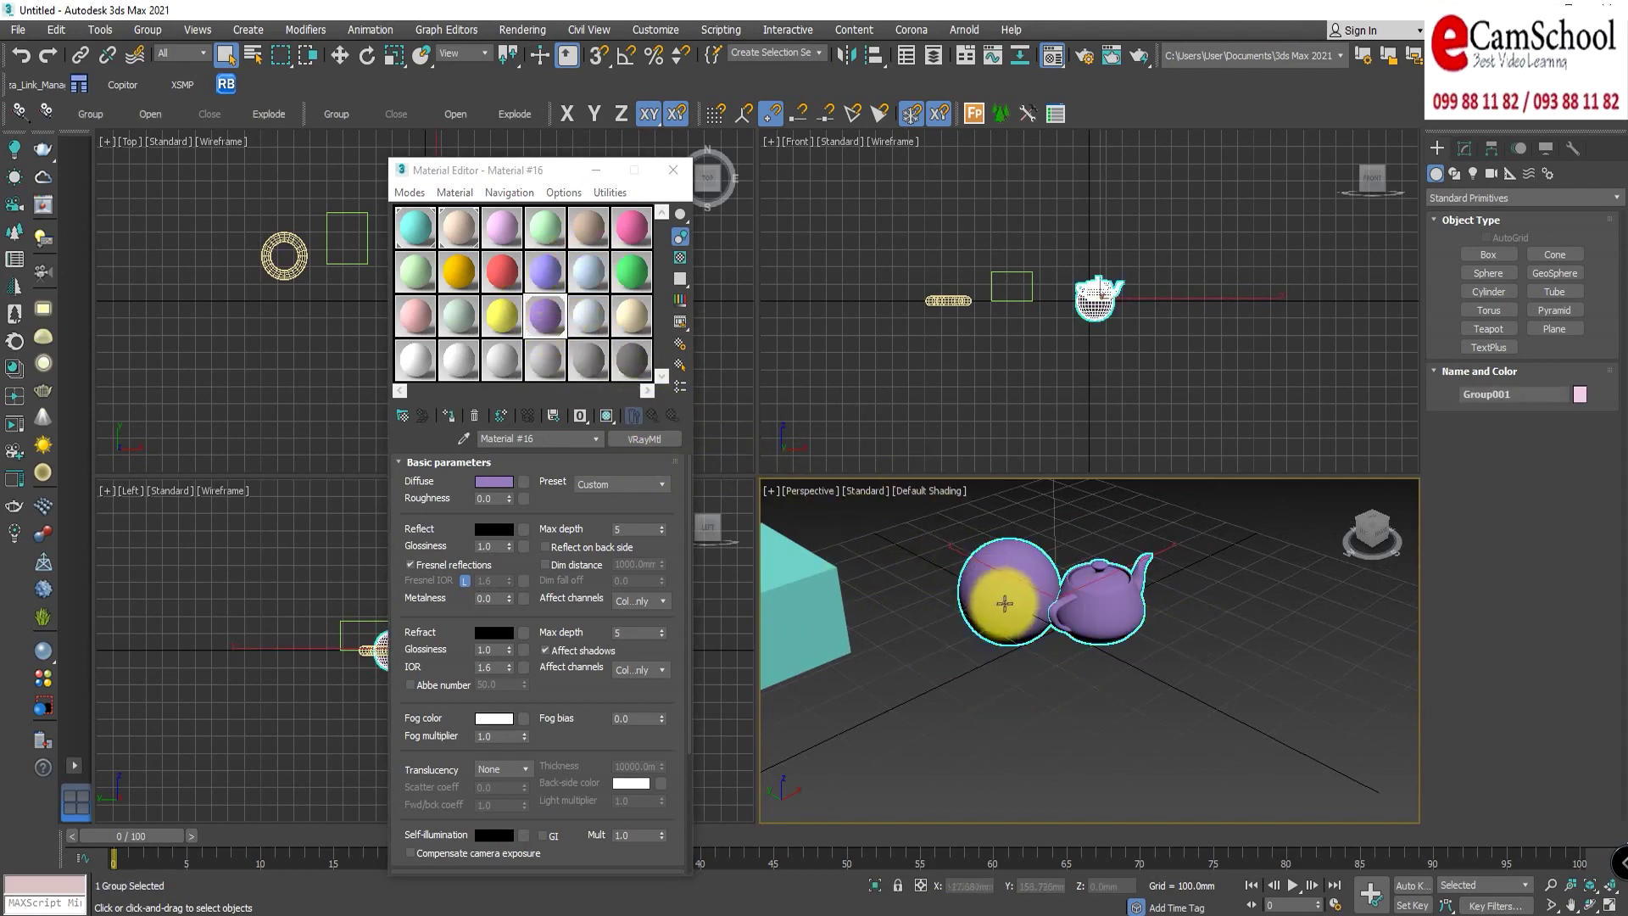
{"action": "left_click", "coordinate": [1464, 150]}
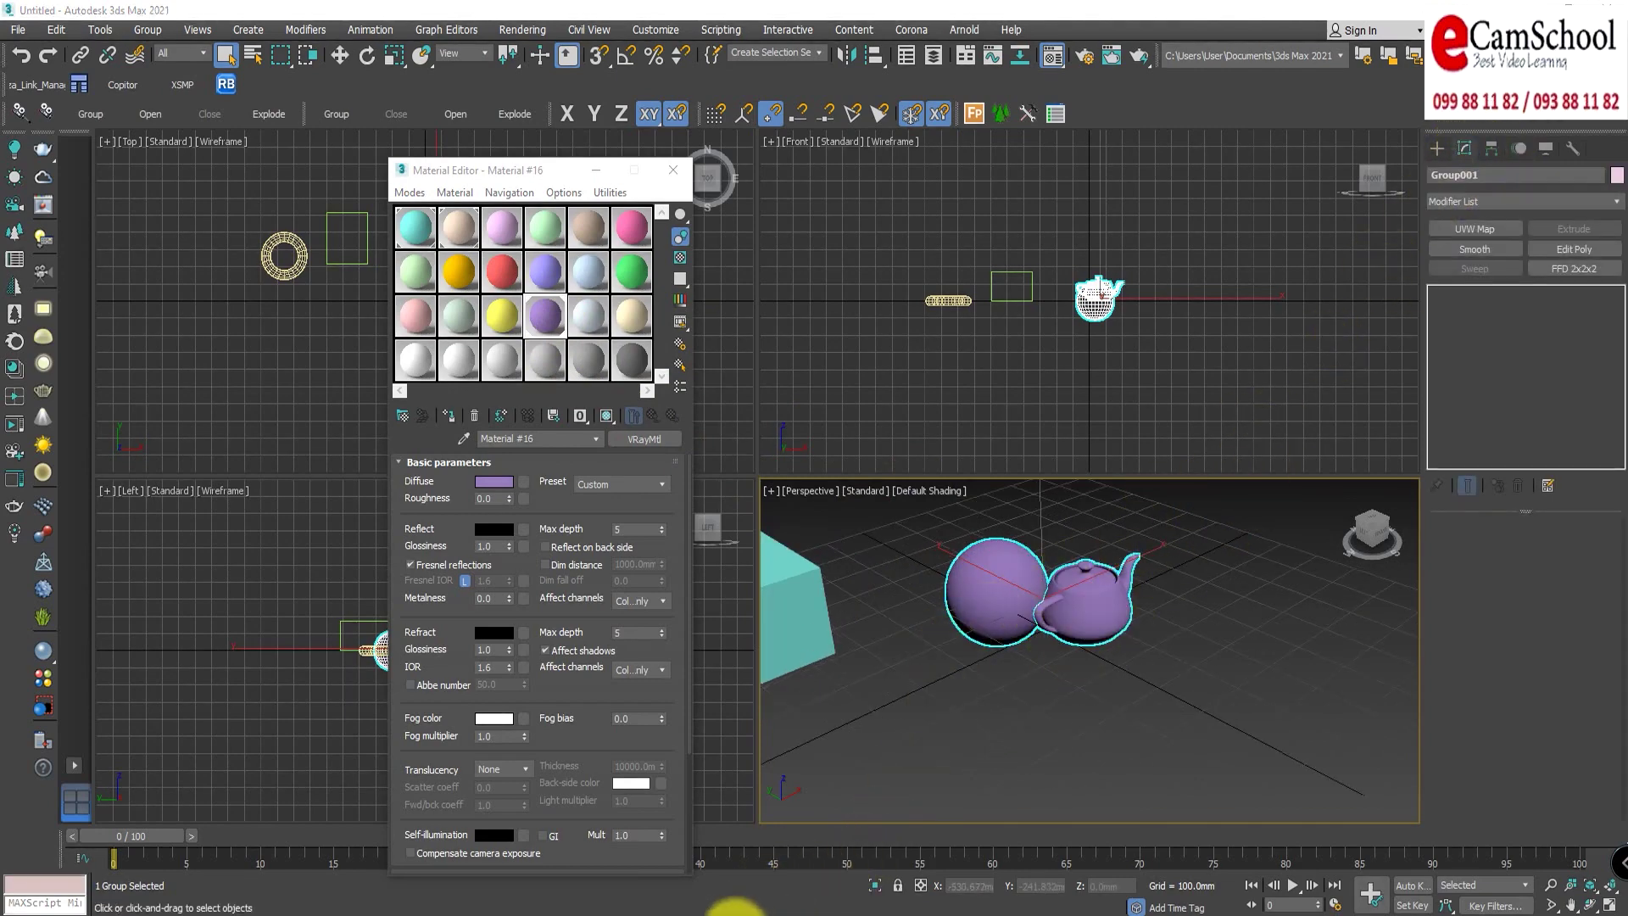
{"action": "left_click", "coordinate": [733, 912]}
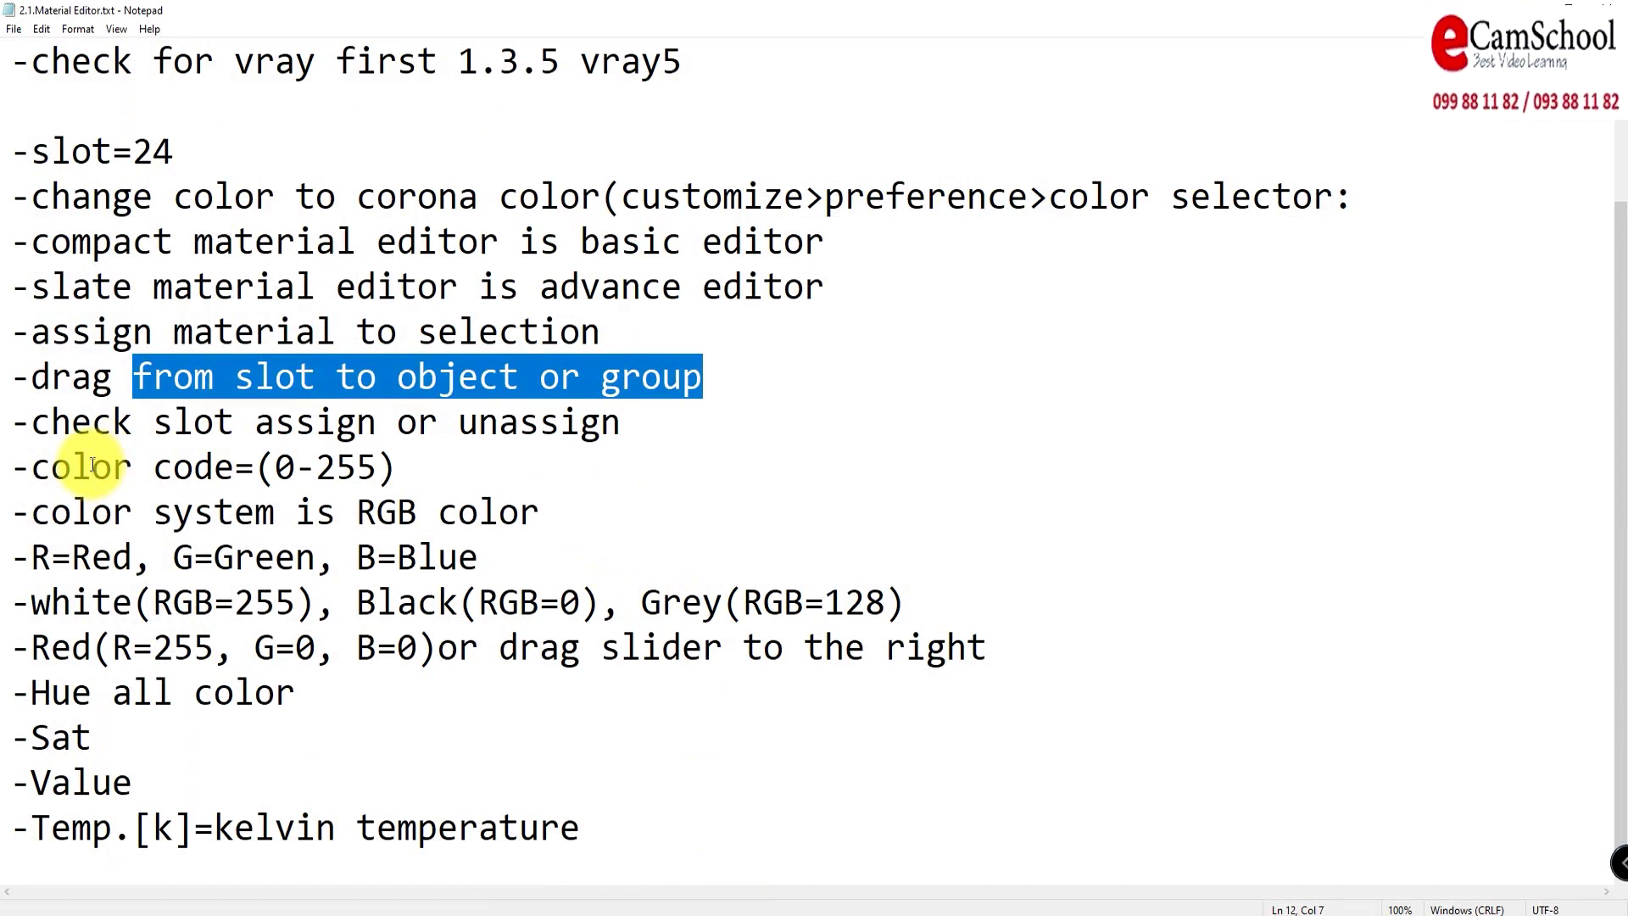
Step: Highlight the slot-assignment, colour-code, 0-255 range and RGB lines in the Notepad notes, then return to 3ds Max
{"action": "left_click_drag", "start_coordinate": [31, 422], "coordinate": [591, 435]}
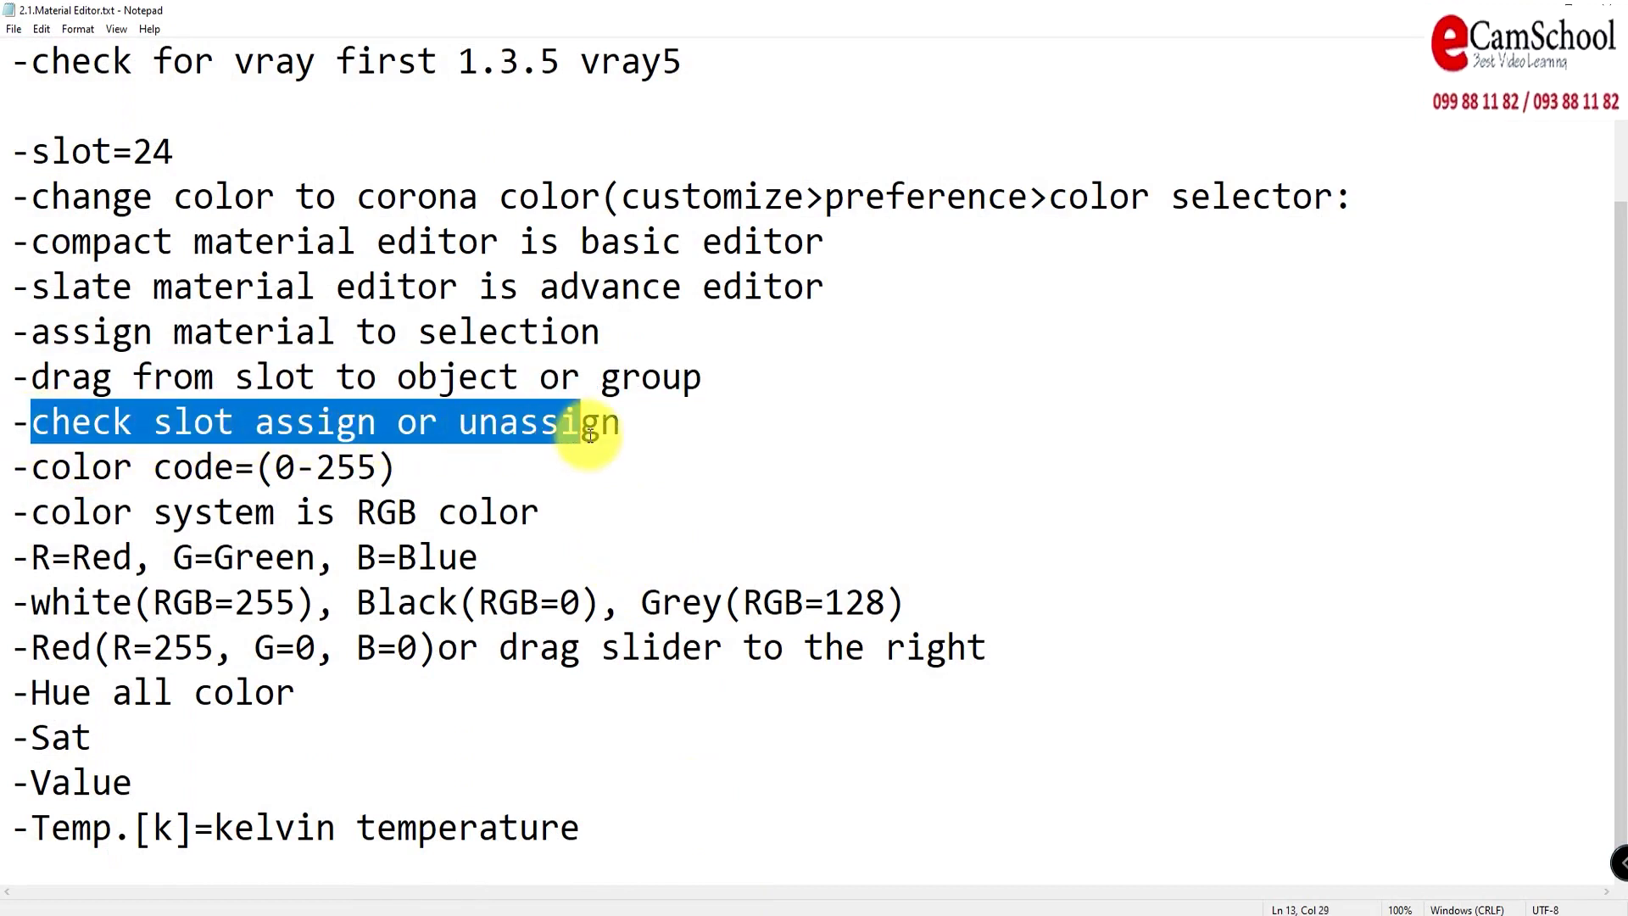
{"action": "left_click_drag", "start_coordinate": [31, 467], "coordinate": [327, 467]}
{"action": "left_click_drag", "start_coordinate": [32, 467], "coordinate": [293, 469]}
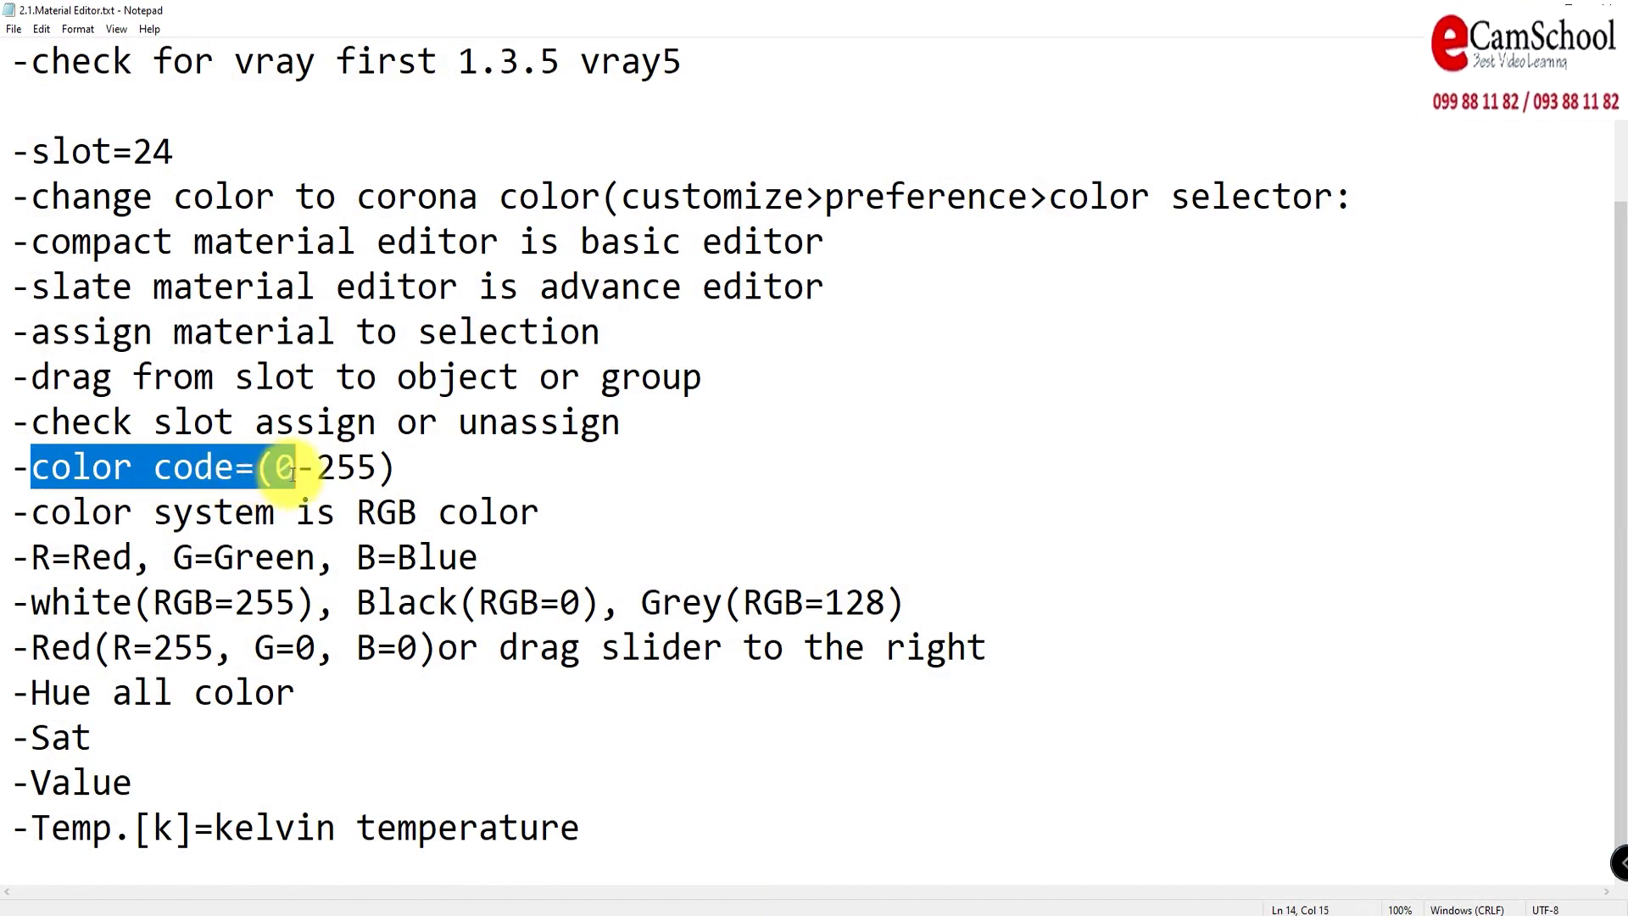
{"action": "mouse_move", "coordinate": [295, 474]}
{"action": "left_mouse_down"}
{"action": "mouse_move", "coordinate": [242, 469]}
{"action": "mouse_move", "coordinate": [397, 475]}
{"action": "left_mouse_up"}
{"action": "left_click", "coordinate": [259, 470]}
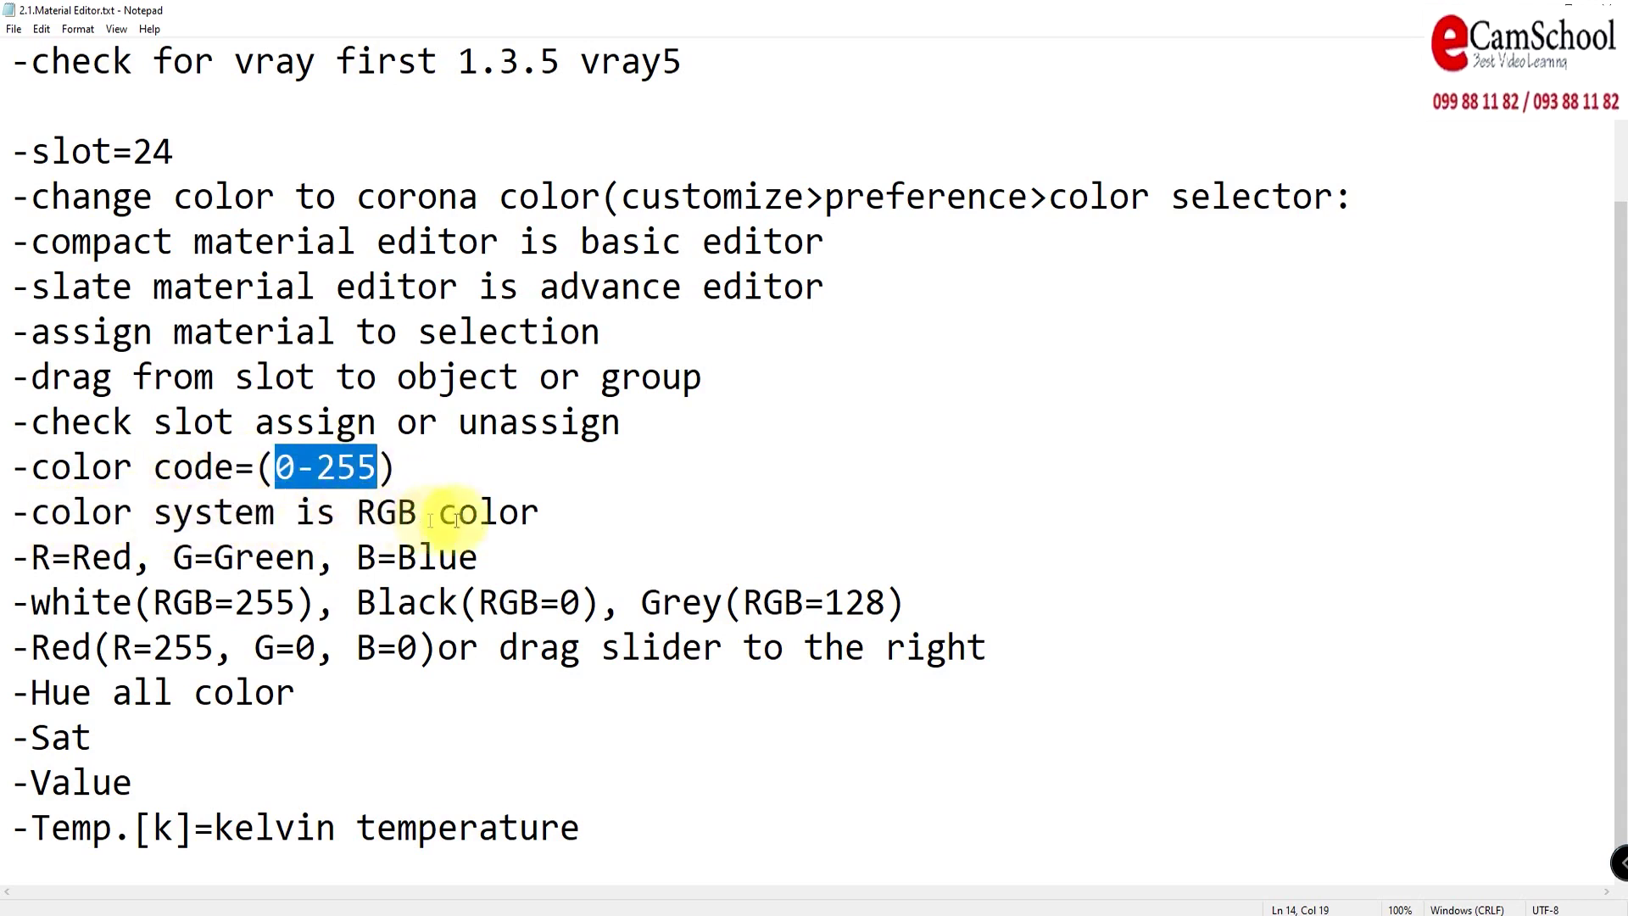
{"action": "left_click_drag", "start_coordinate": [553, 517], "coordinate": [21, 527]}
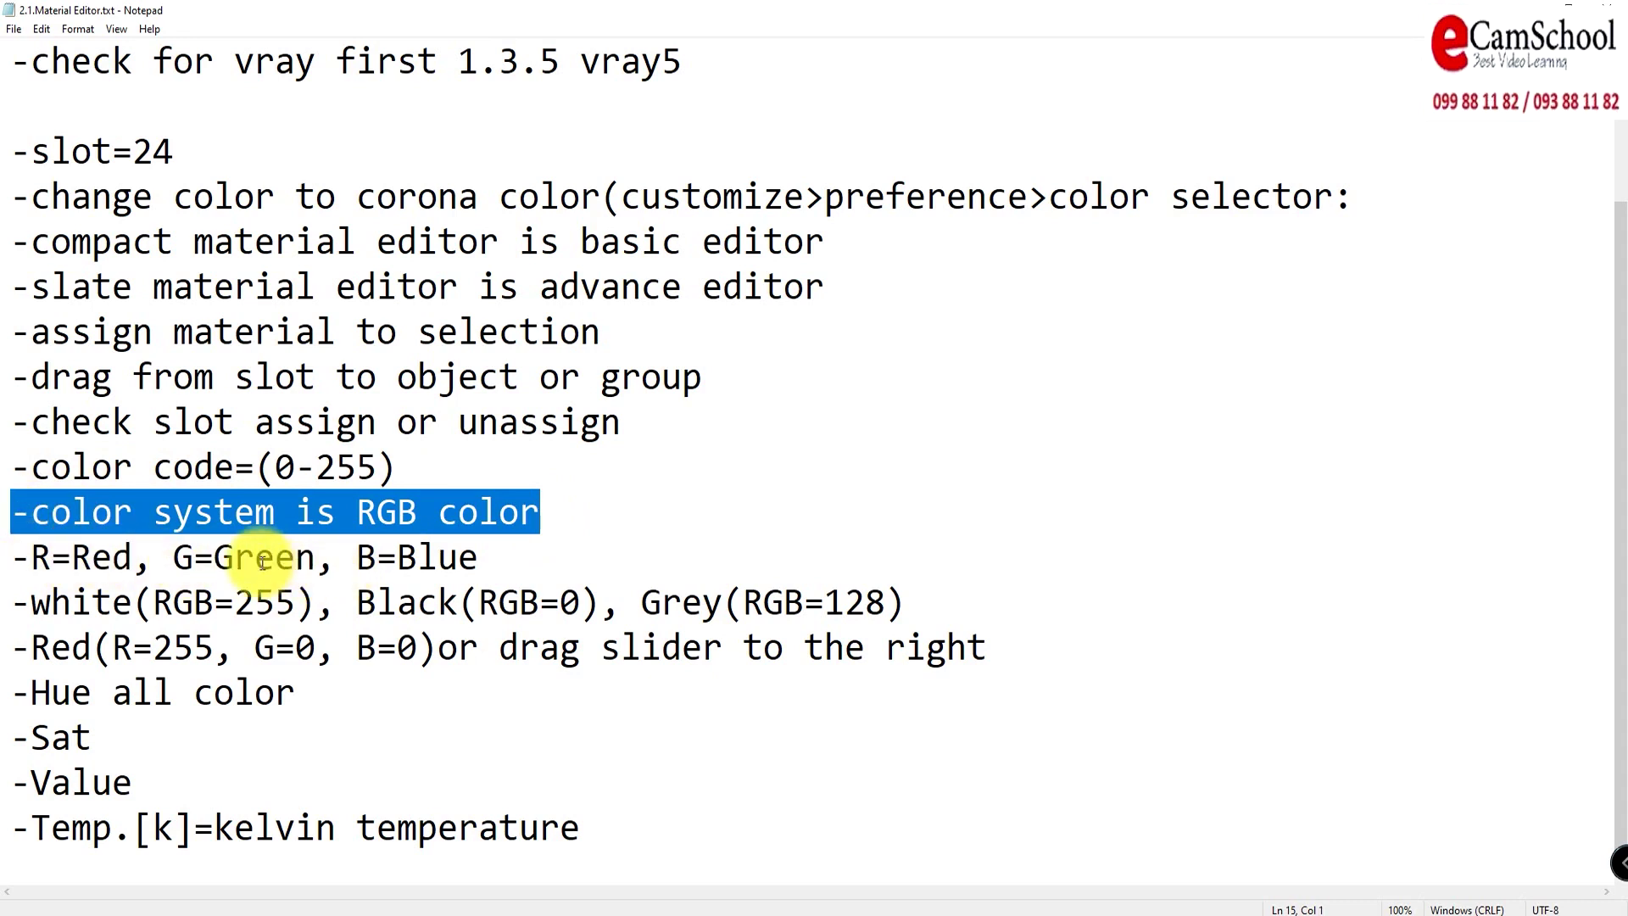
{"action": "left_click_drag", "start_coordinate": [479, 560], "coordinate": [49, 476]}
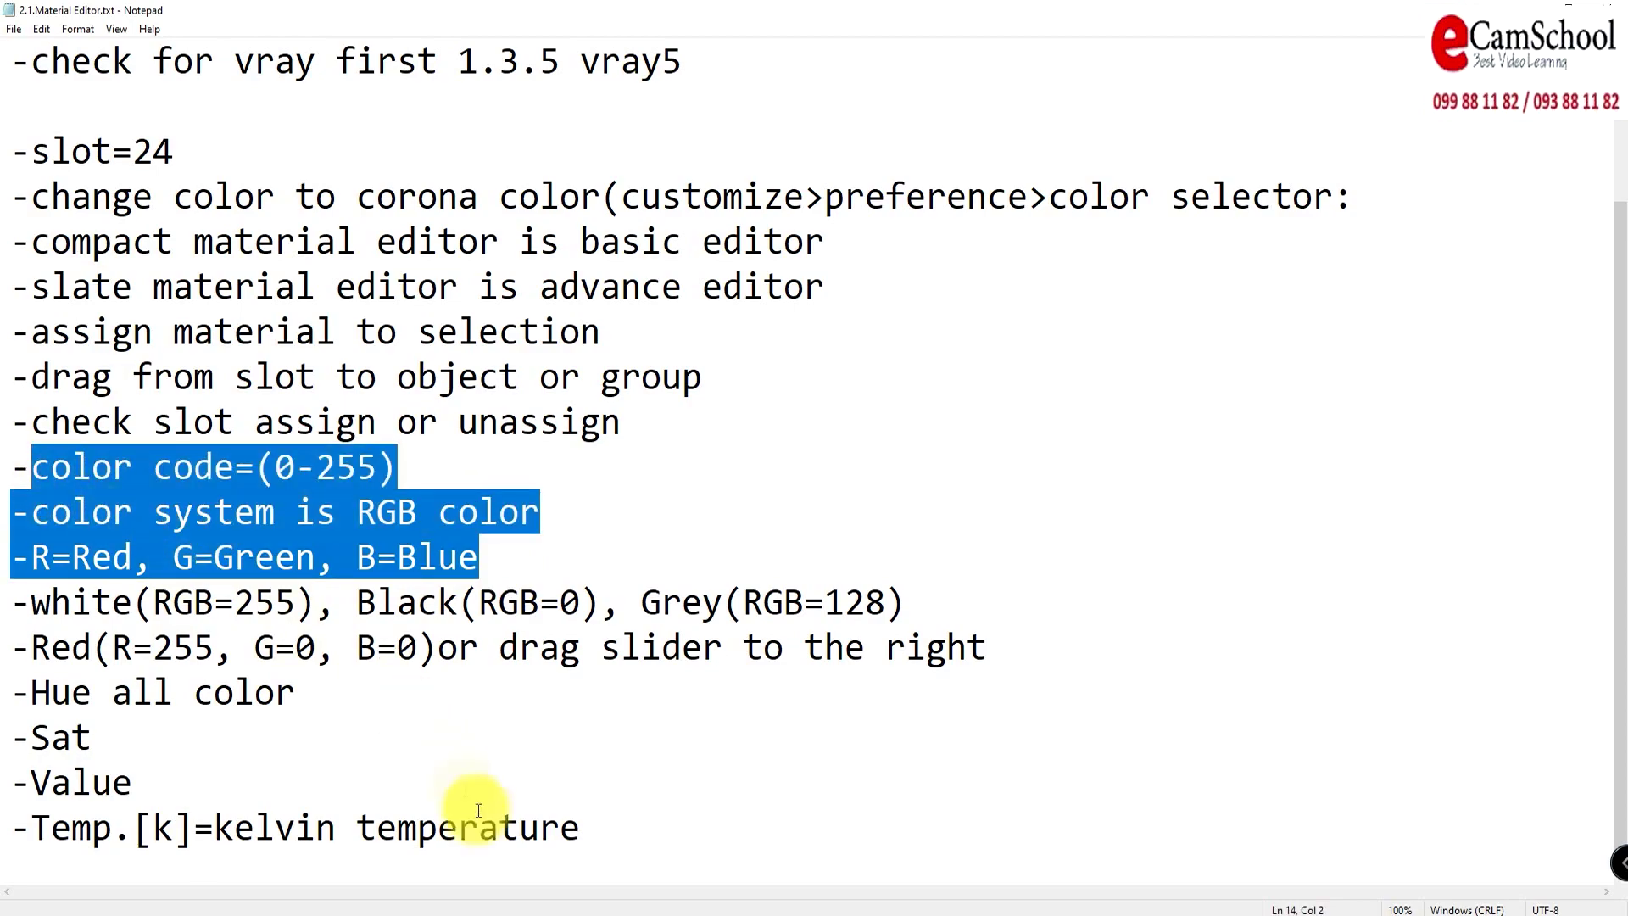
{"action": "left_click", "coordinate": [461, 897]}
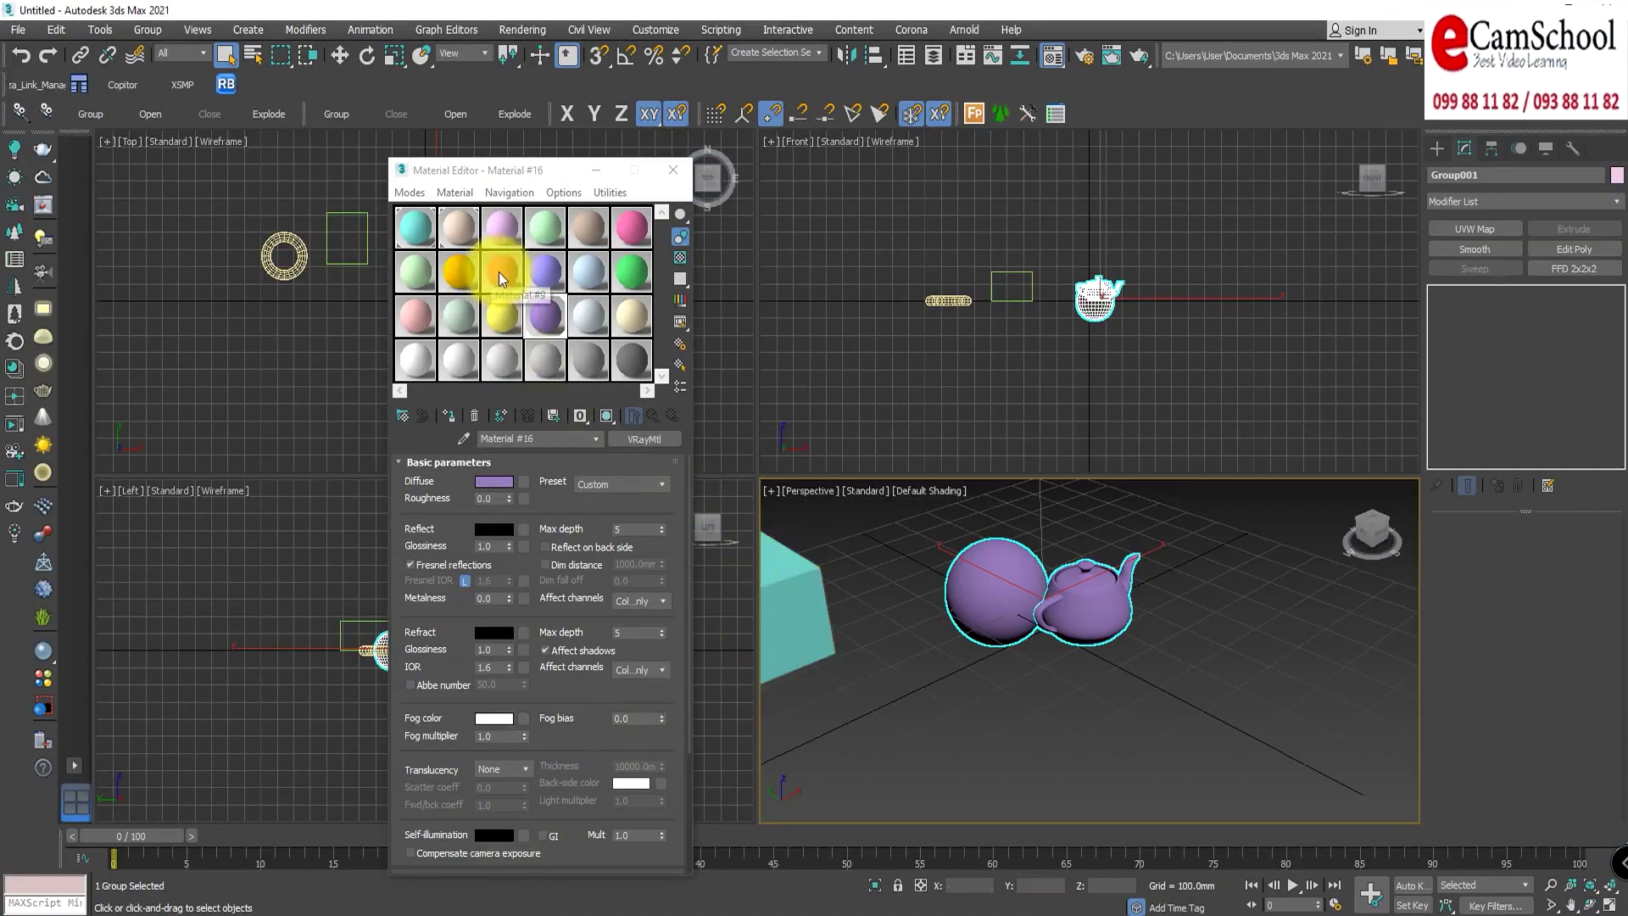
Step: In the group's Diffuse Corona Color Picker, set Red to 255, turning the colour pink FF7ABC
{"action": "middle_click_drag", "start_coordinate": [904, 686], "coordinate": [1036, 665]}
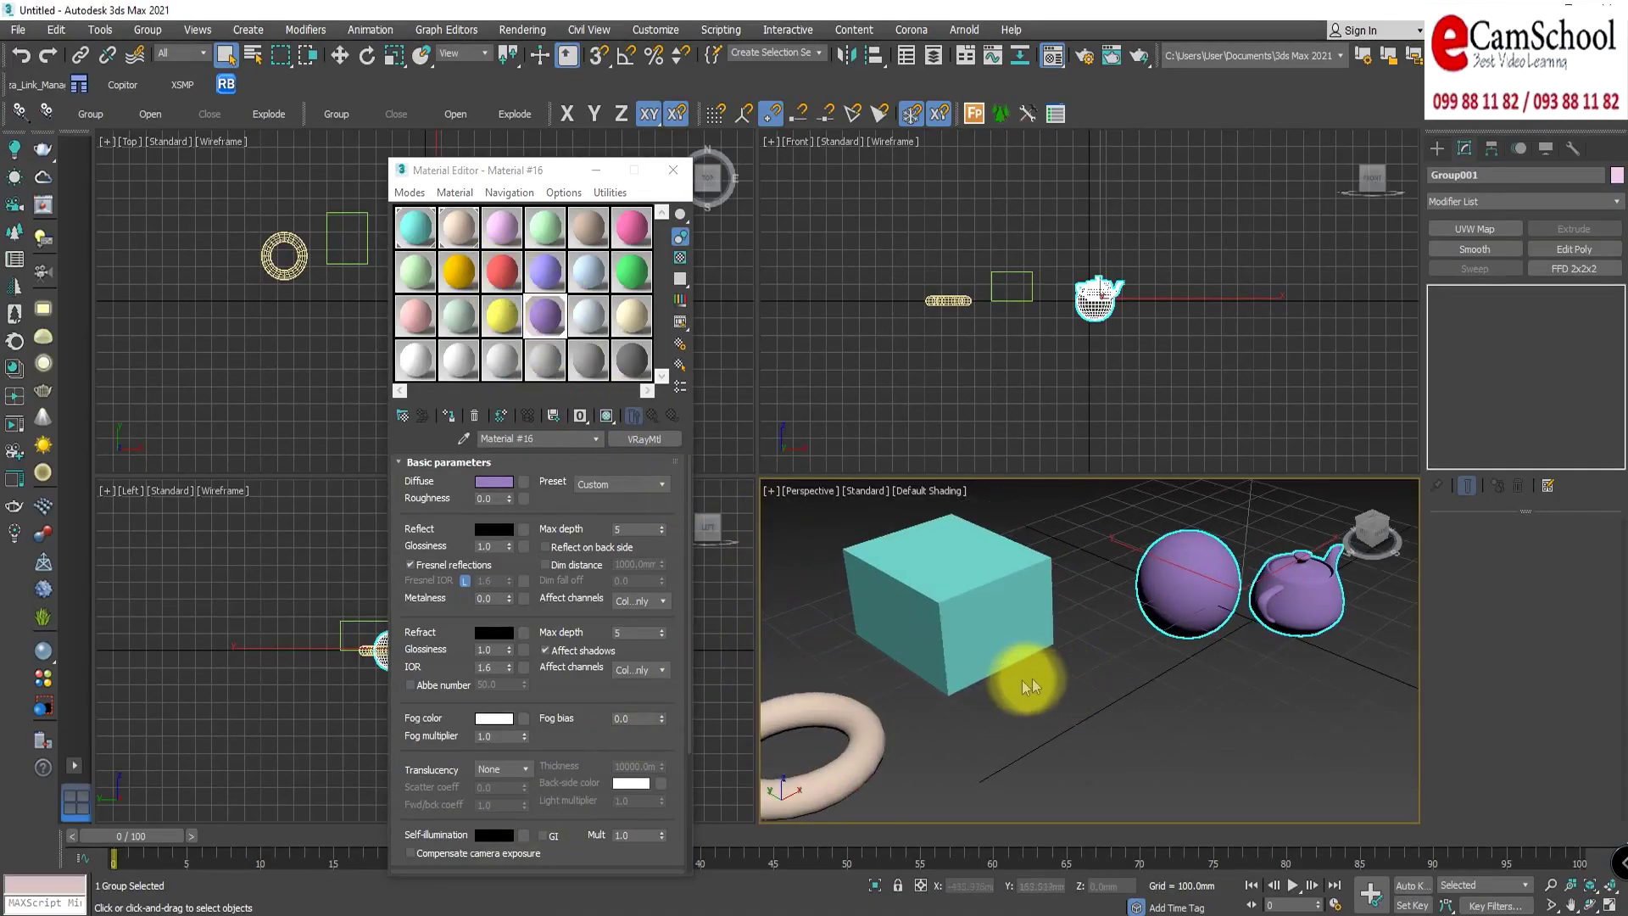
{"action": "left_click", "coordinate": [490, 482]}
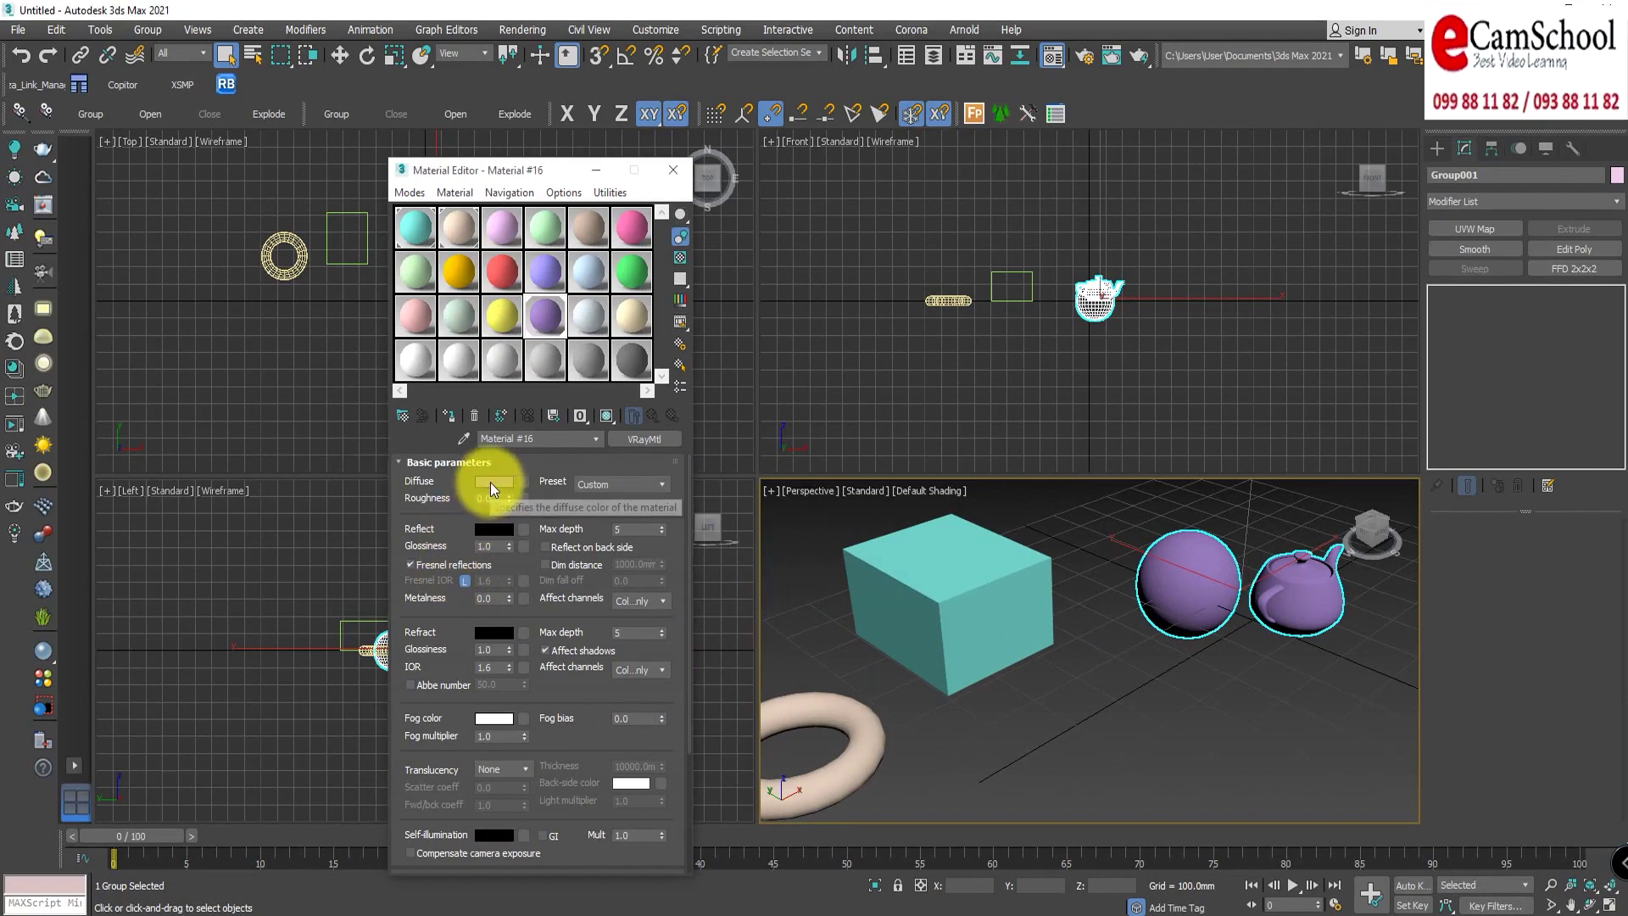
{"action": "left_click_drag", "start_coordinate": [464, 181], "coordinate": [584, 362]}
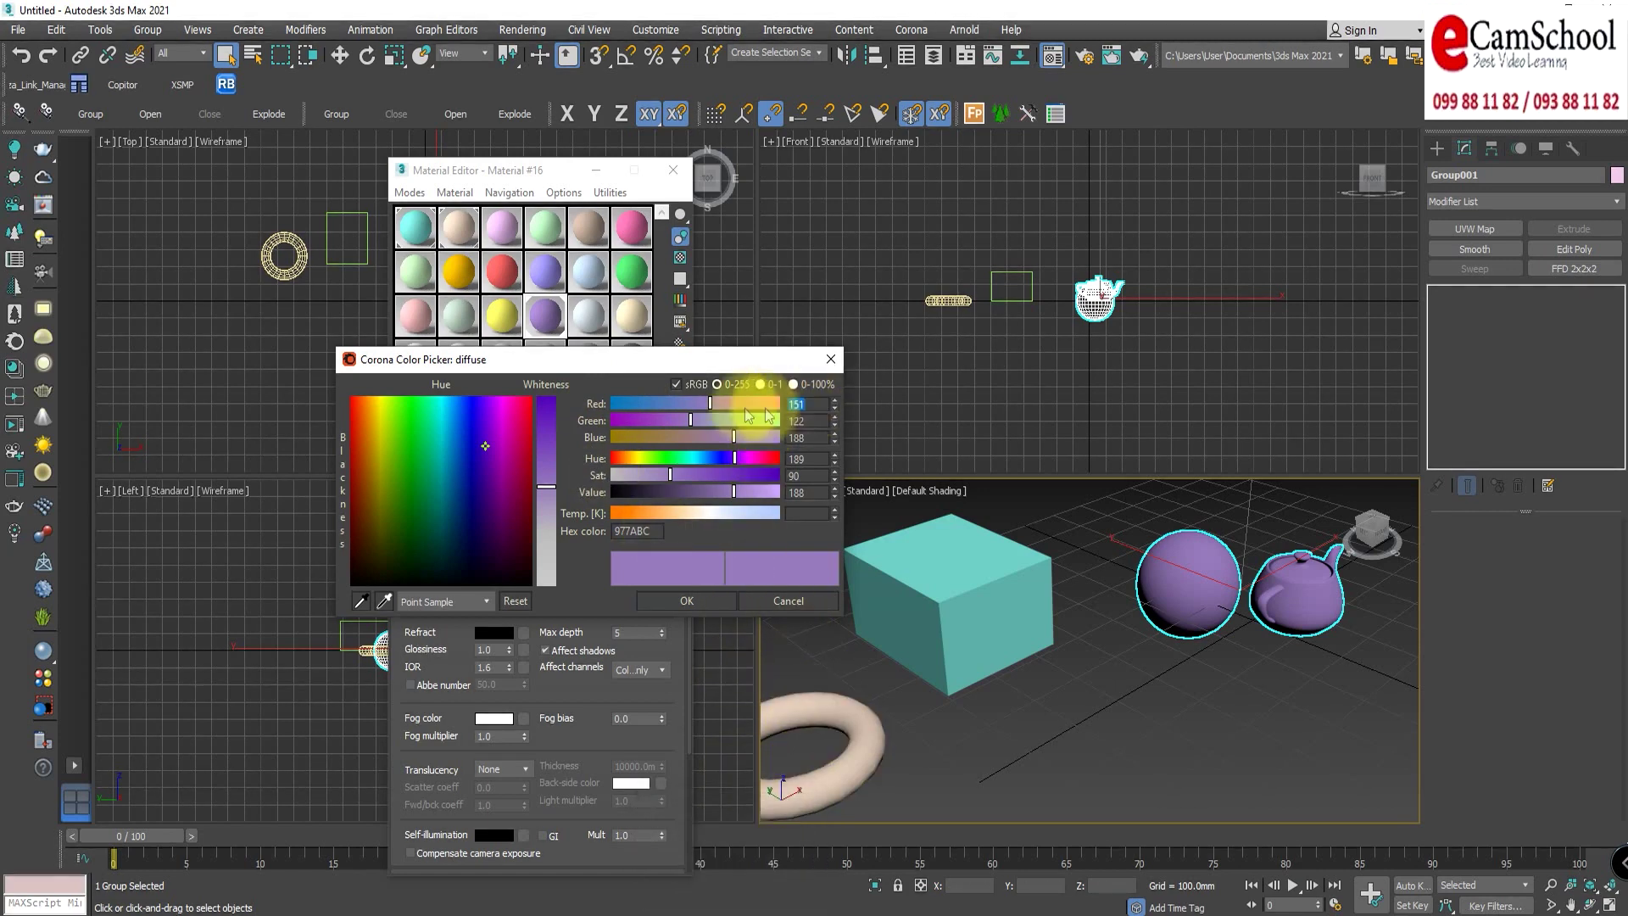
{"action": "left_click_drag", "start_coordinate": [709, 404], "coordinate": [777, 406]}
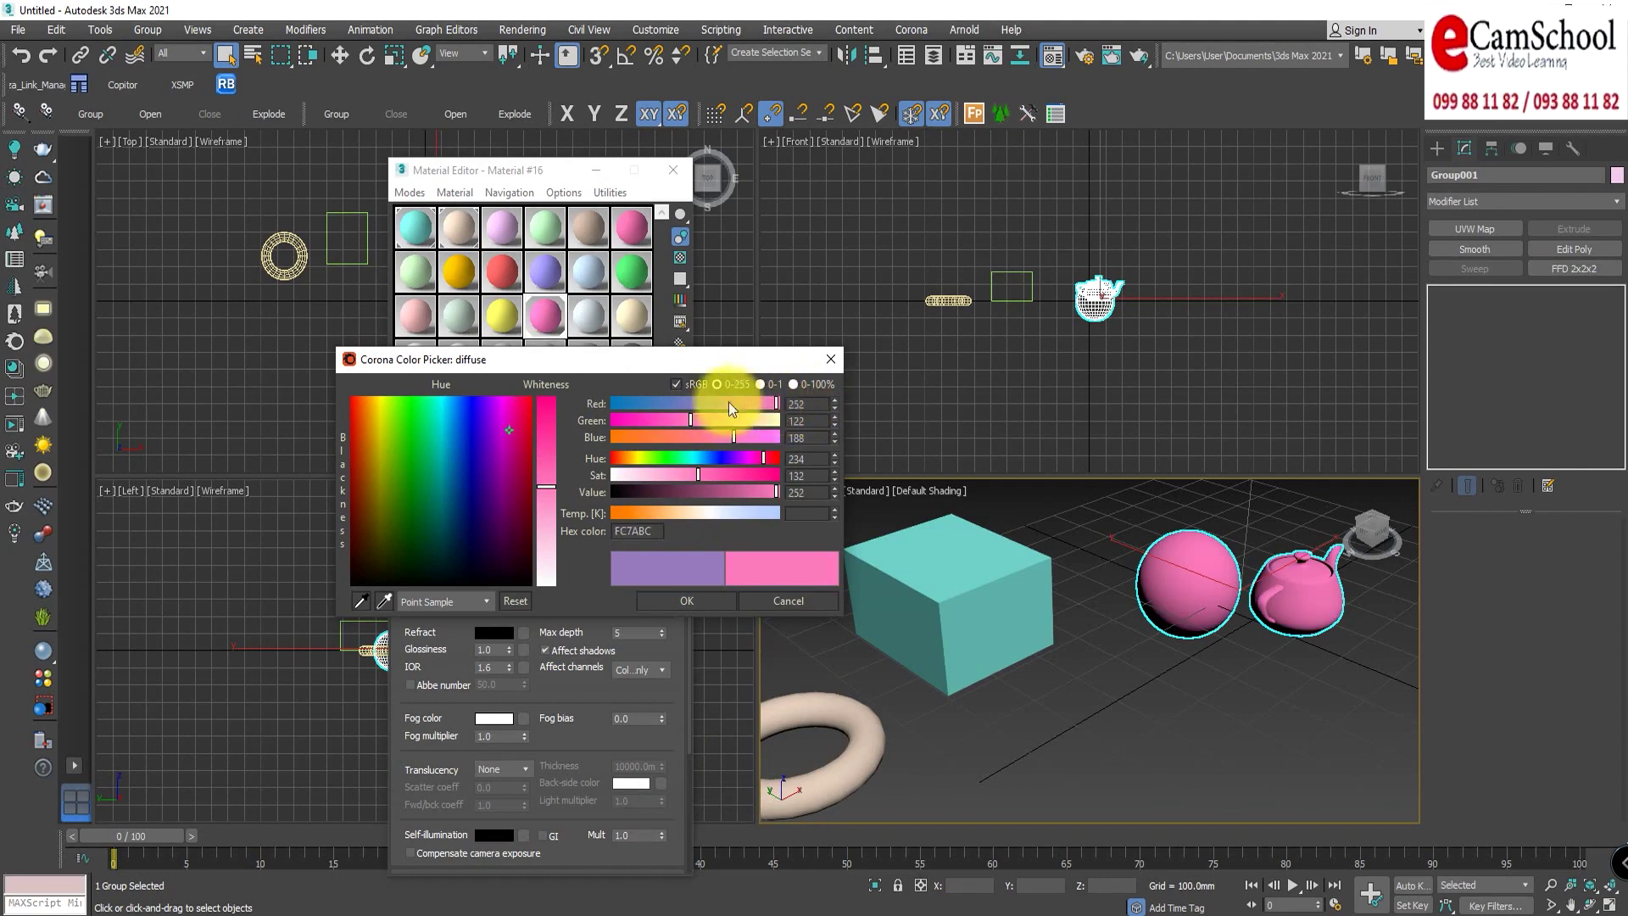
{"action": "left_click_drag", "start_coordinate": [776, 404], "coordinate": [599, 403]}
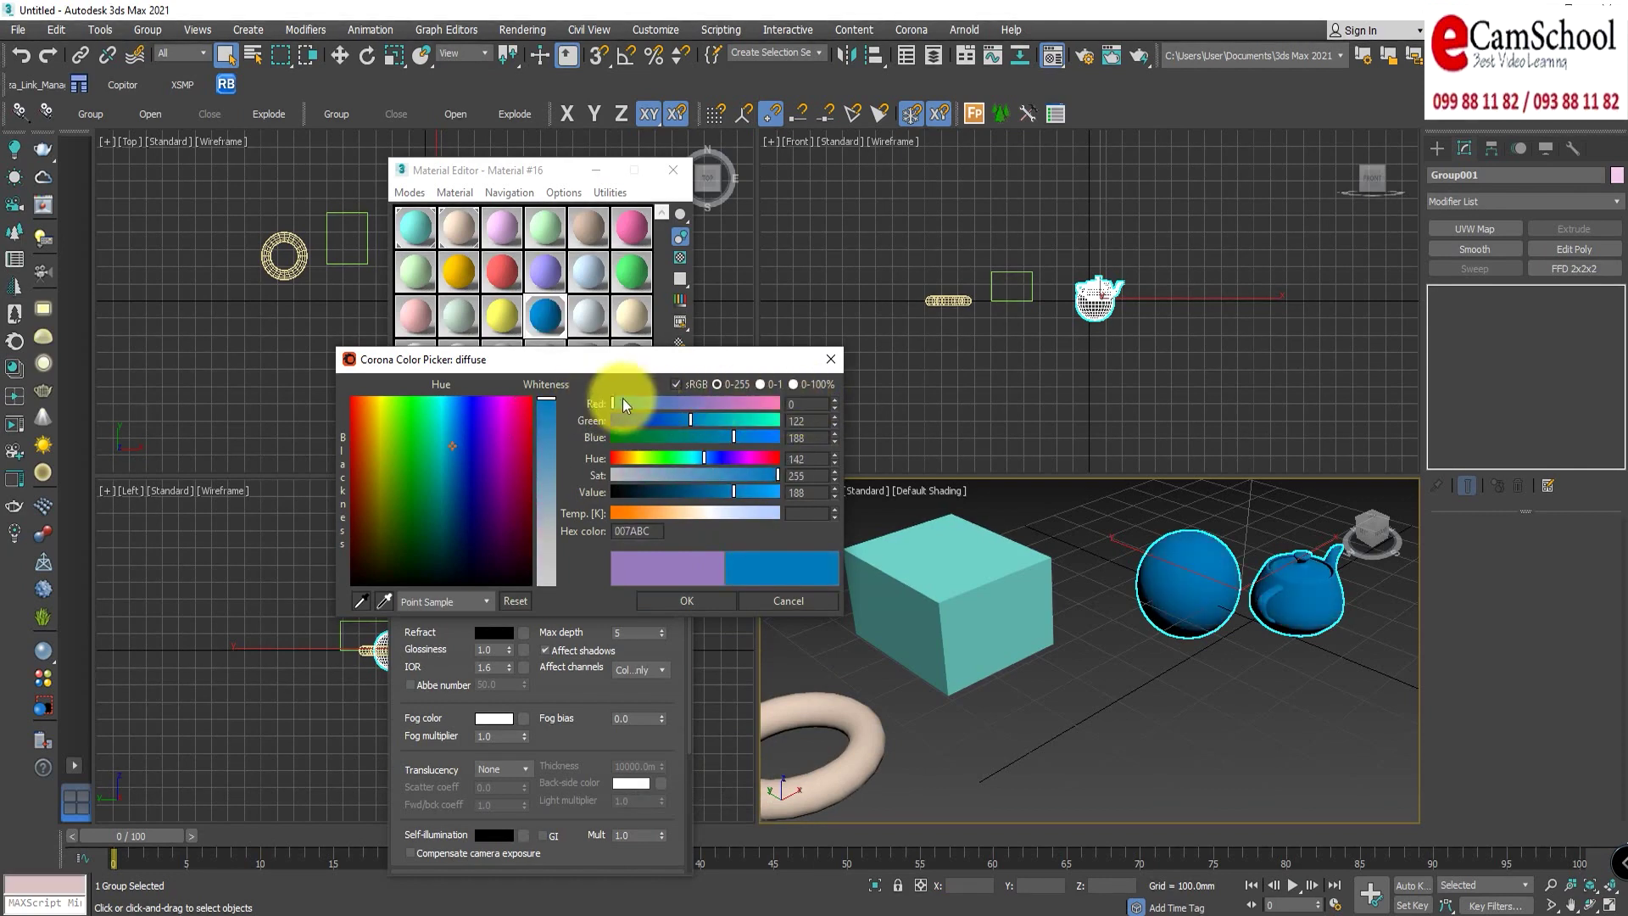
{"action": "left_click_drag", "start_coordinate": [610, 403], "coordinate": [805, 409]}
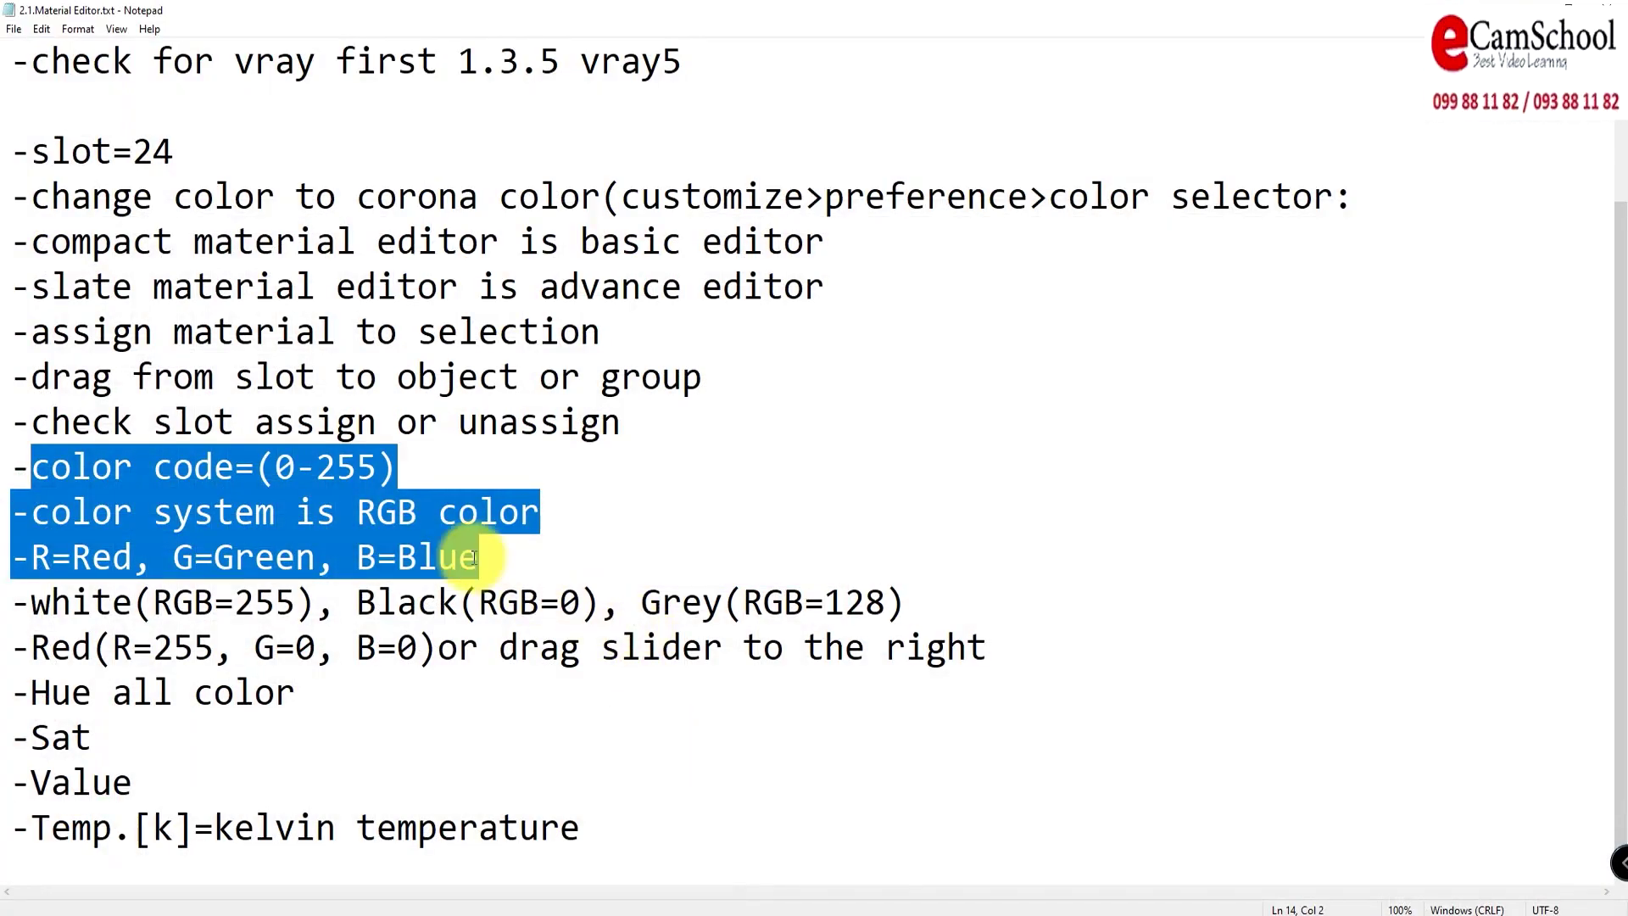
Step: Highlight white RGB=255, black RGB=0 and grey RGB=128 in the Notepad notes, then return to 3ds Max
{"action": "left_click", "coordinate": [53, 604]}
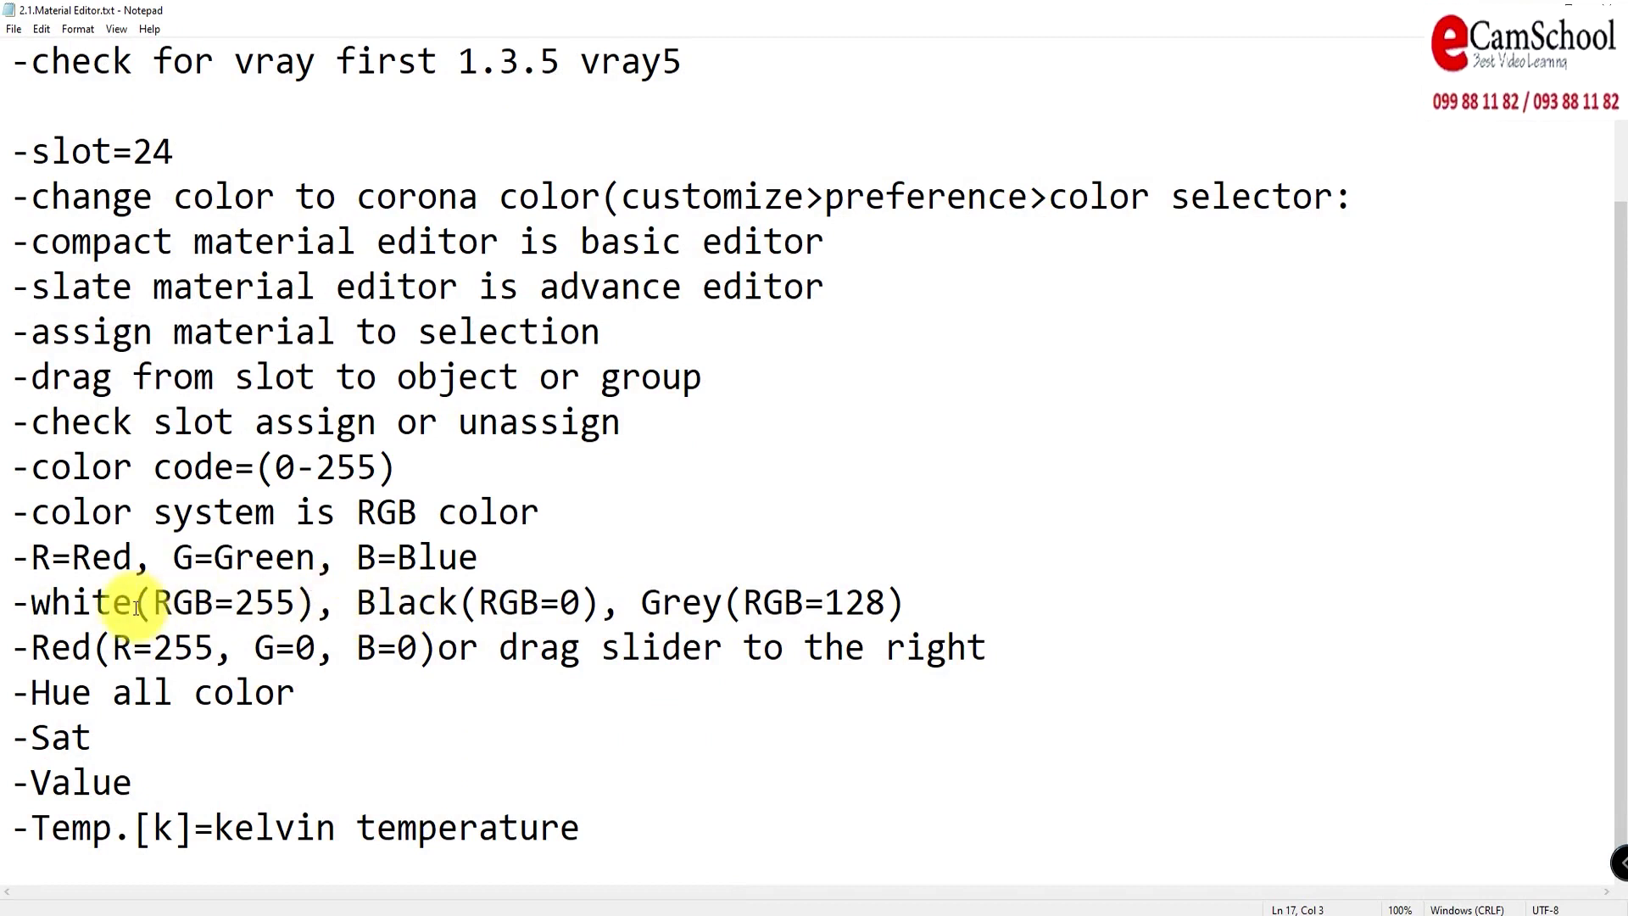
{"action": "left_click_drag", "start_coordinate": [295, 608], "coordinate": [217, 609]}
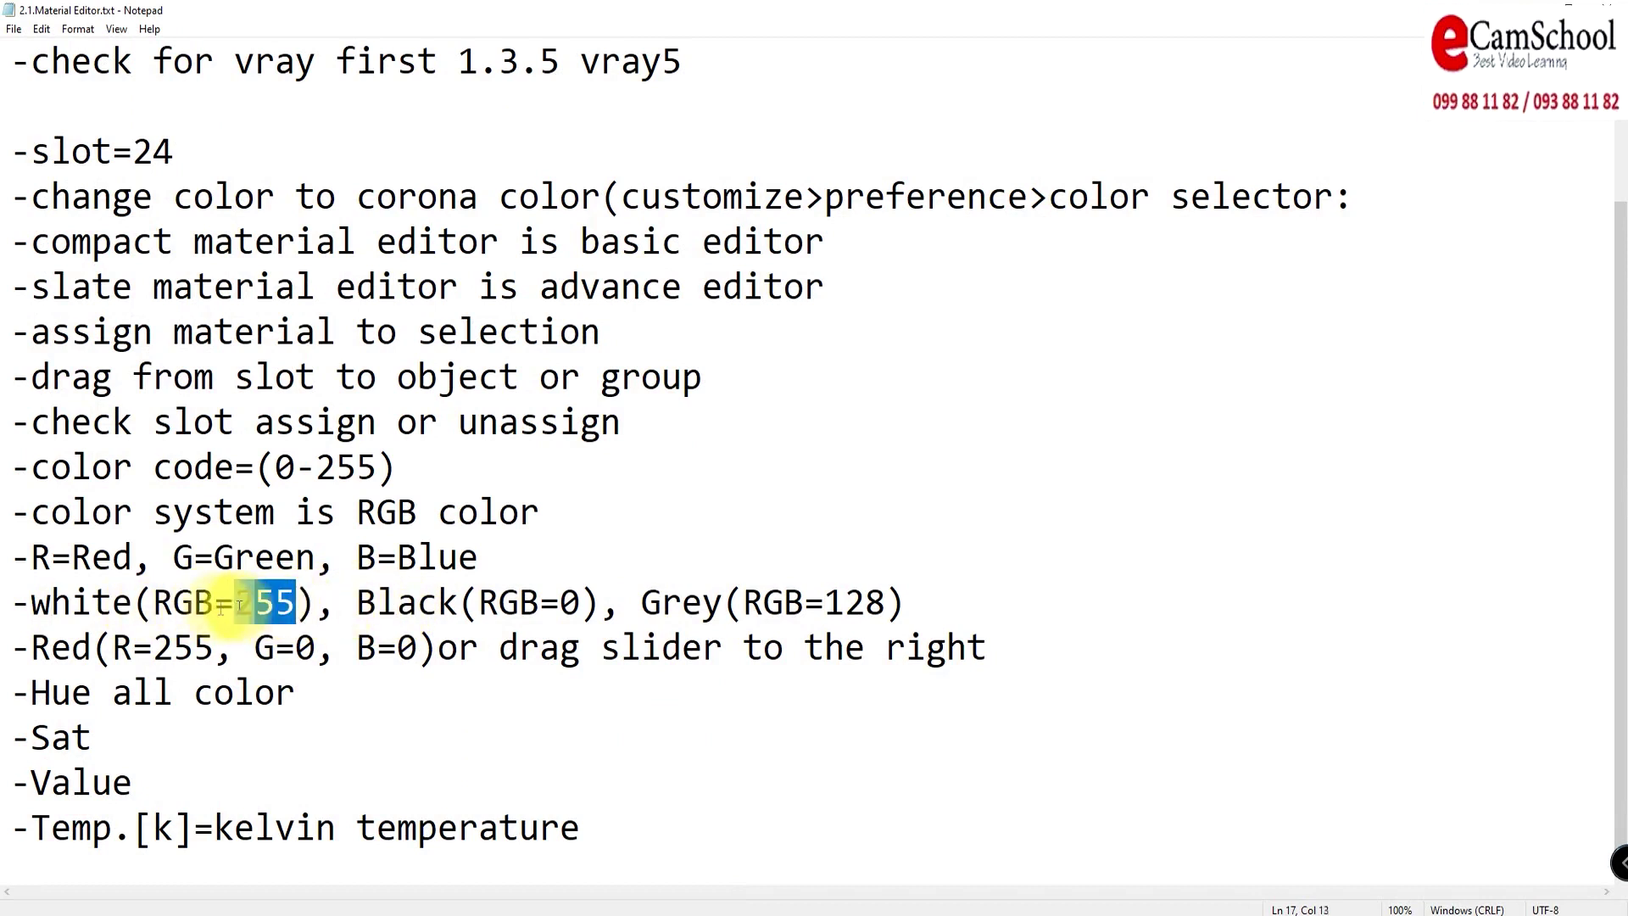
{"action": "left_click", "coordinate": [583, 609]}
{"action": "left_click_drag", "start_coordinate": [583, 606], "coordinate": [480, 606]}
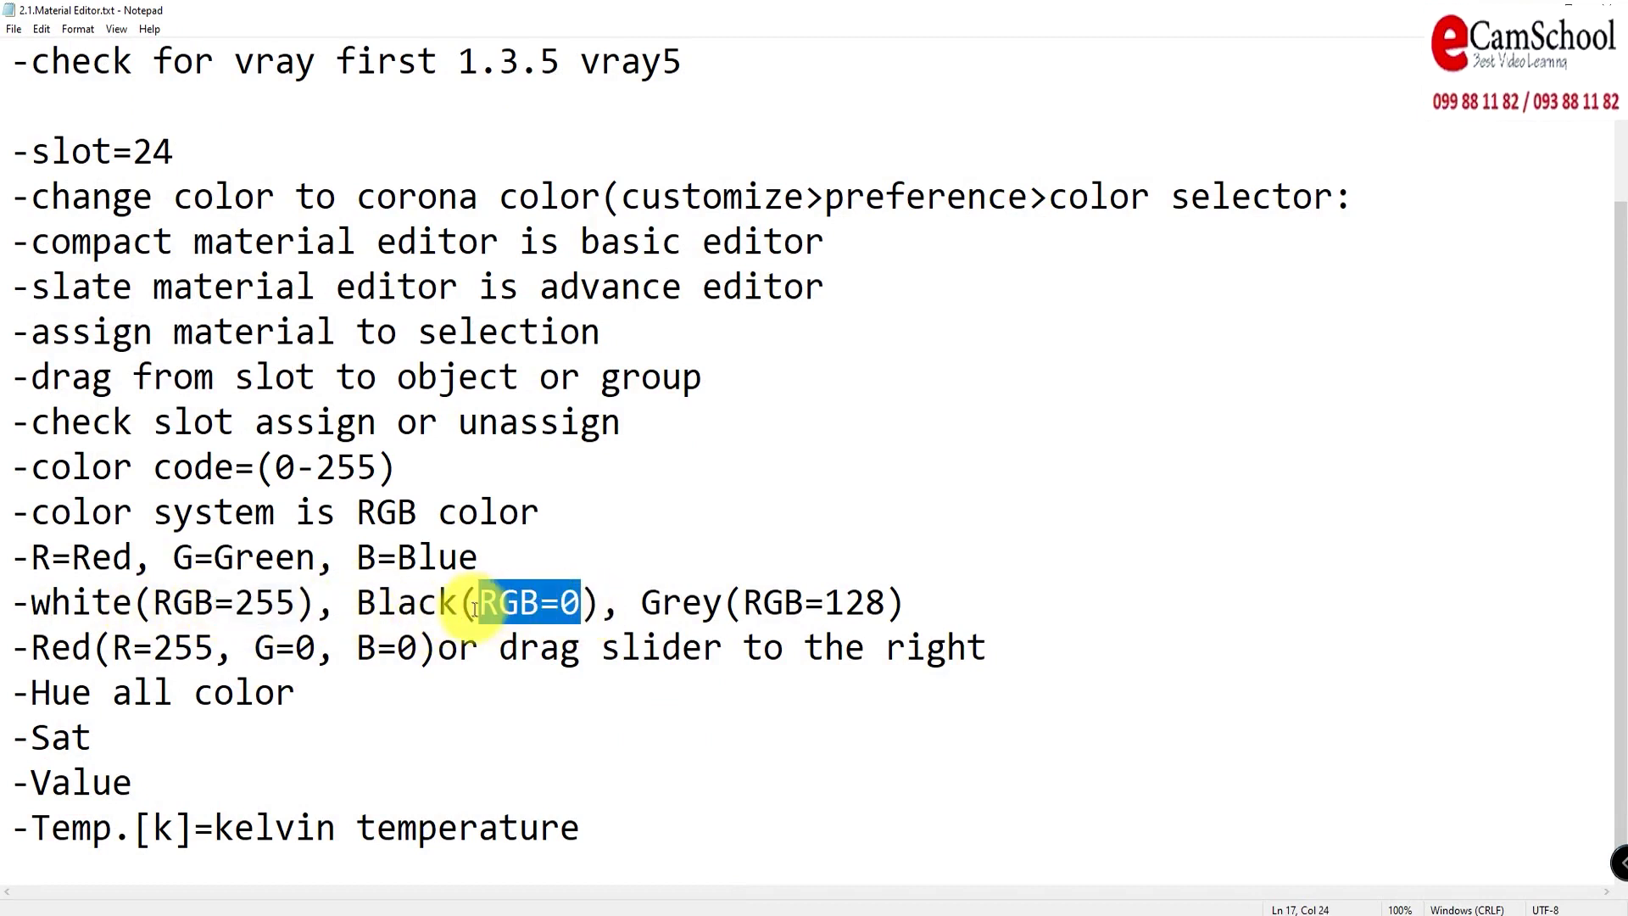
{"action": "left_click_drag", "start_coordinate": [887, 606], "coordinate": [740, 604]}
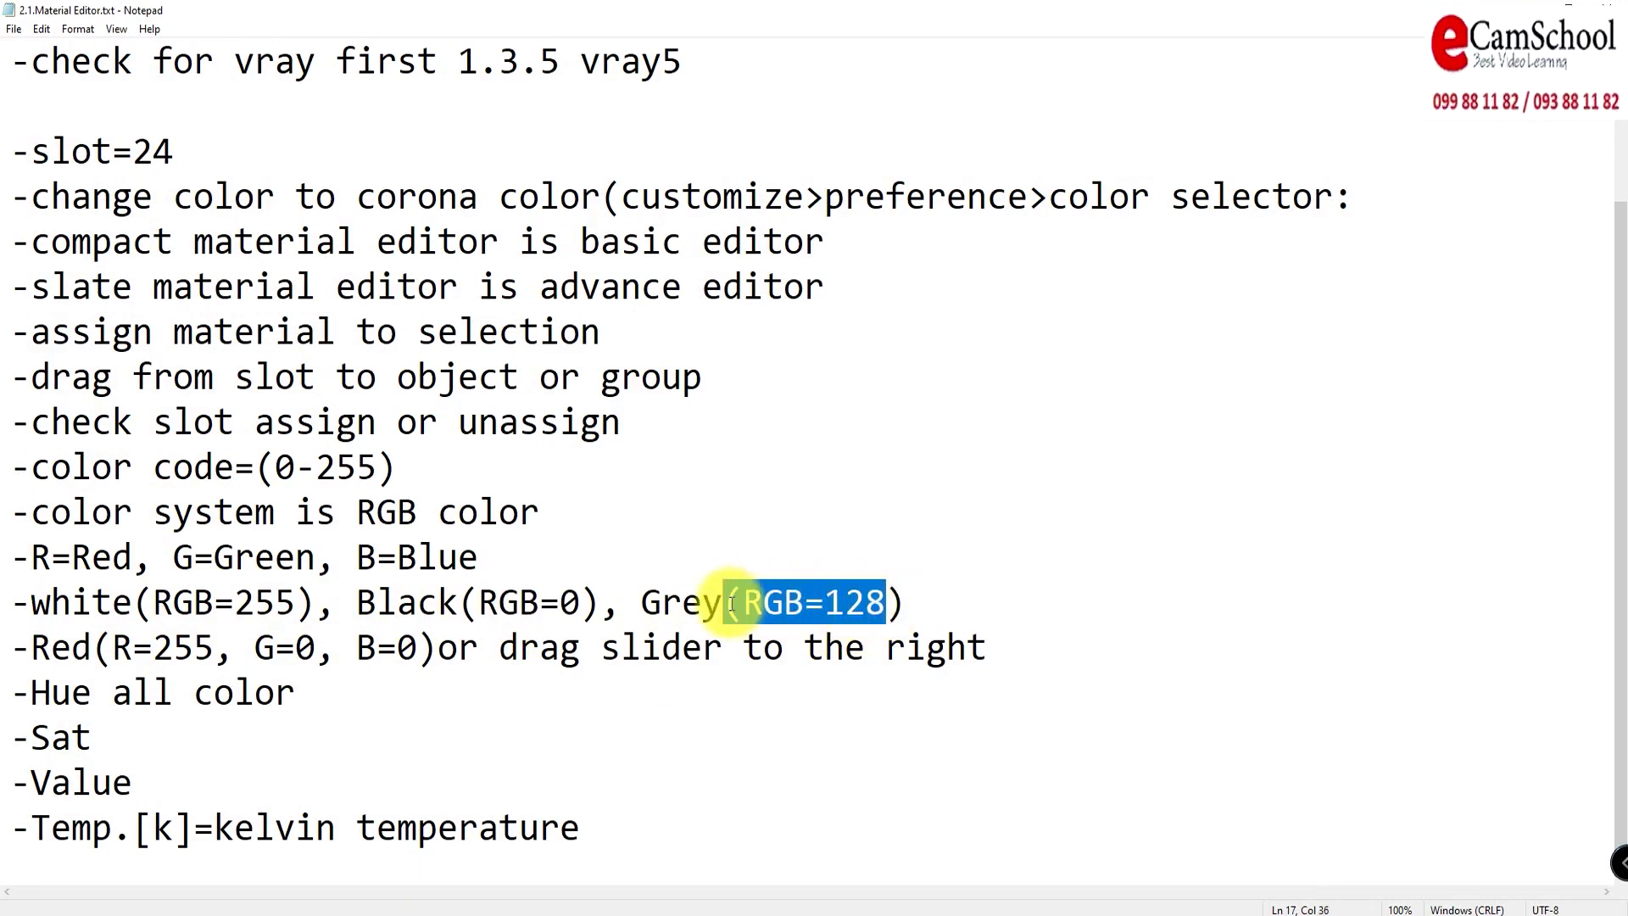
{"action": "left_click", "coordinate": [470, 910]}
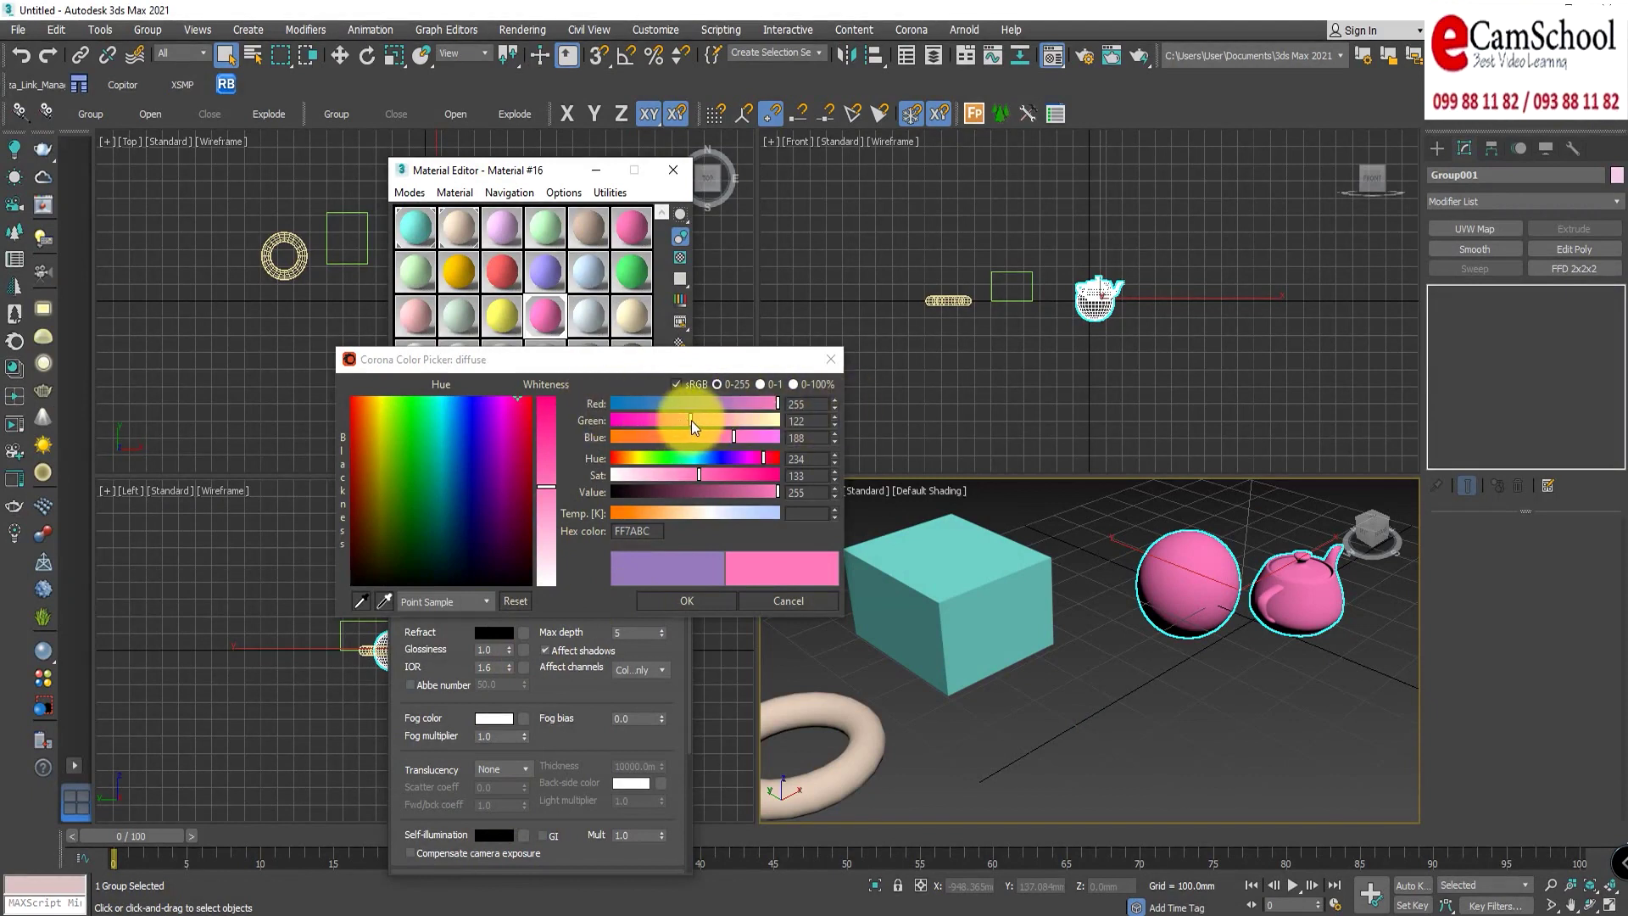
Step: Raise Green and Blue to 255 for pure white and accept the colour for the sphere and teapot
{"action": "left_click_drag", "start_coordinate": [691, 421], "coordinate": [809, 425]}
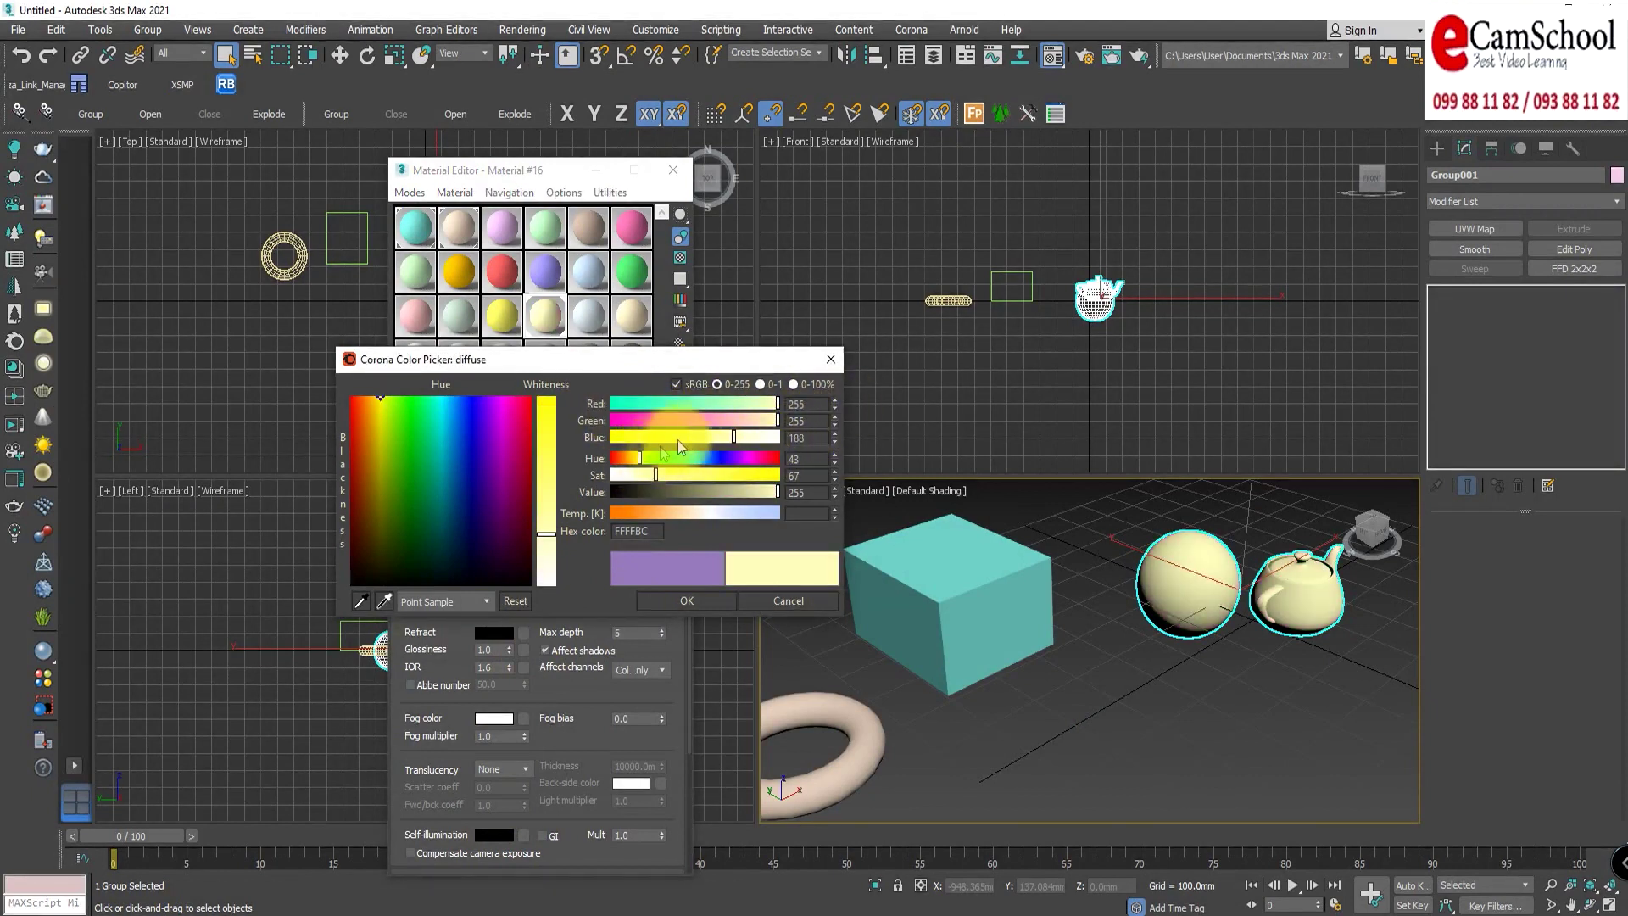
{"action": "left_click_drag", "start_coordinate": [734, 436], "coordinate": [785, 437]}
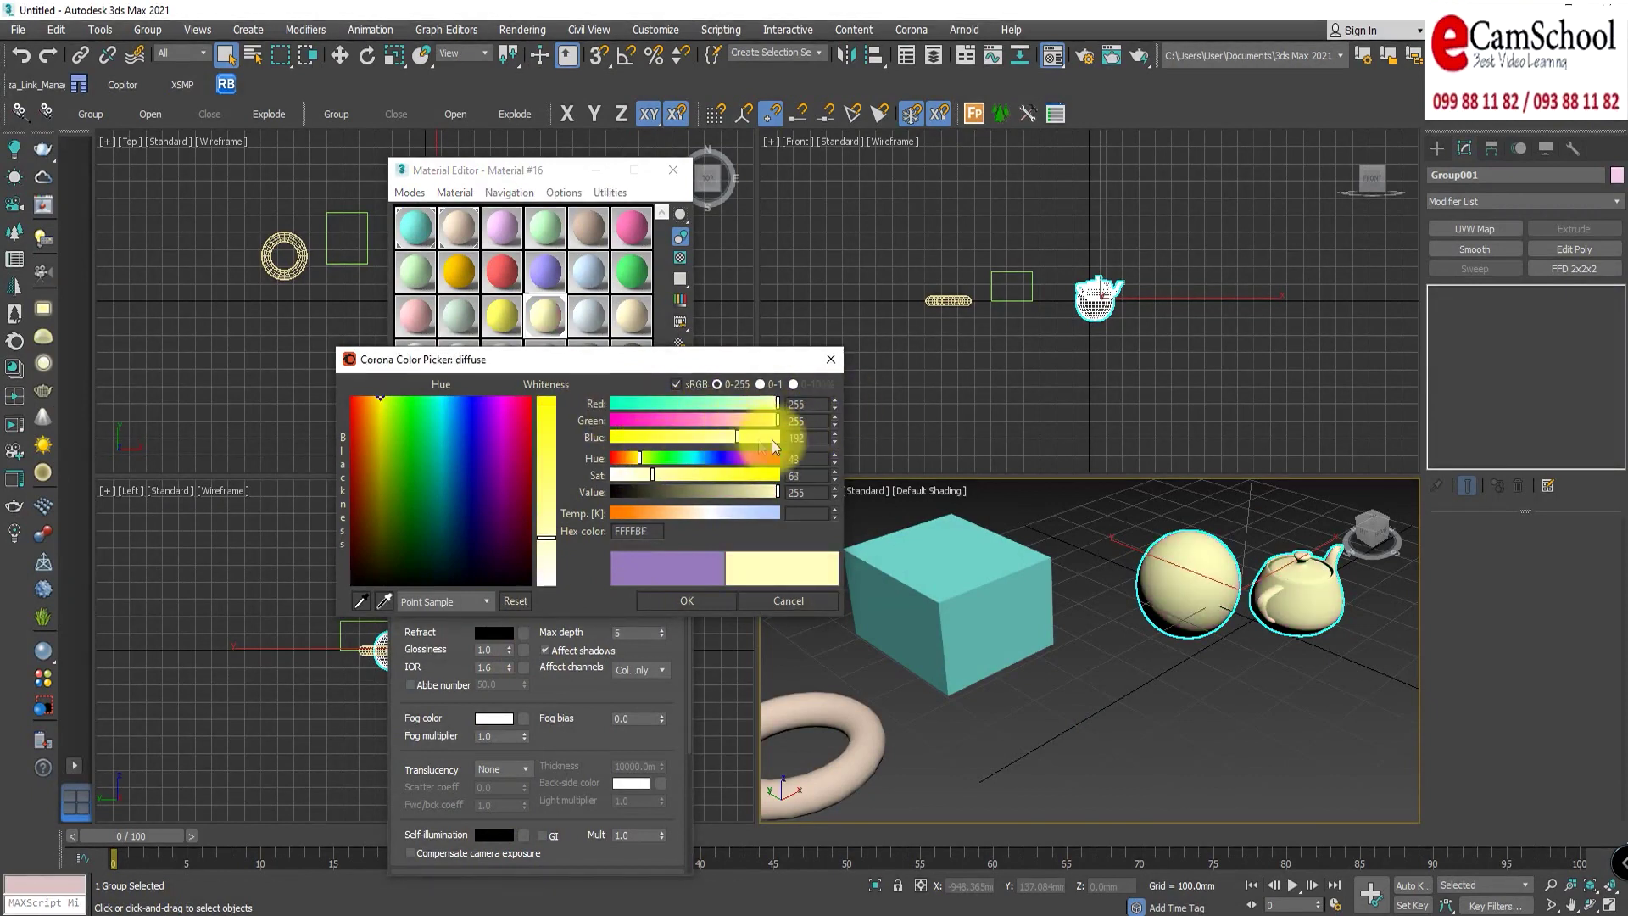
{"action": "left_click", "coordinate": [699, 600]}
{"action": "scroll", "coordinate": [996, 676], "scroll_direction": "down", "scroll_amount": 3}
{"action": "scroll", "coordinate": [1079, 654], "scroll_direction": "up", "scroll_amount": 4}
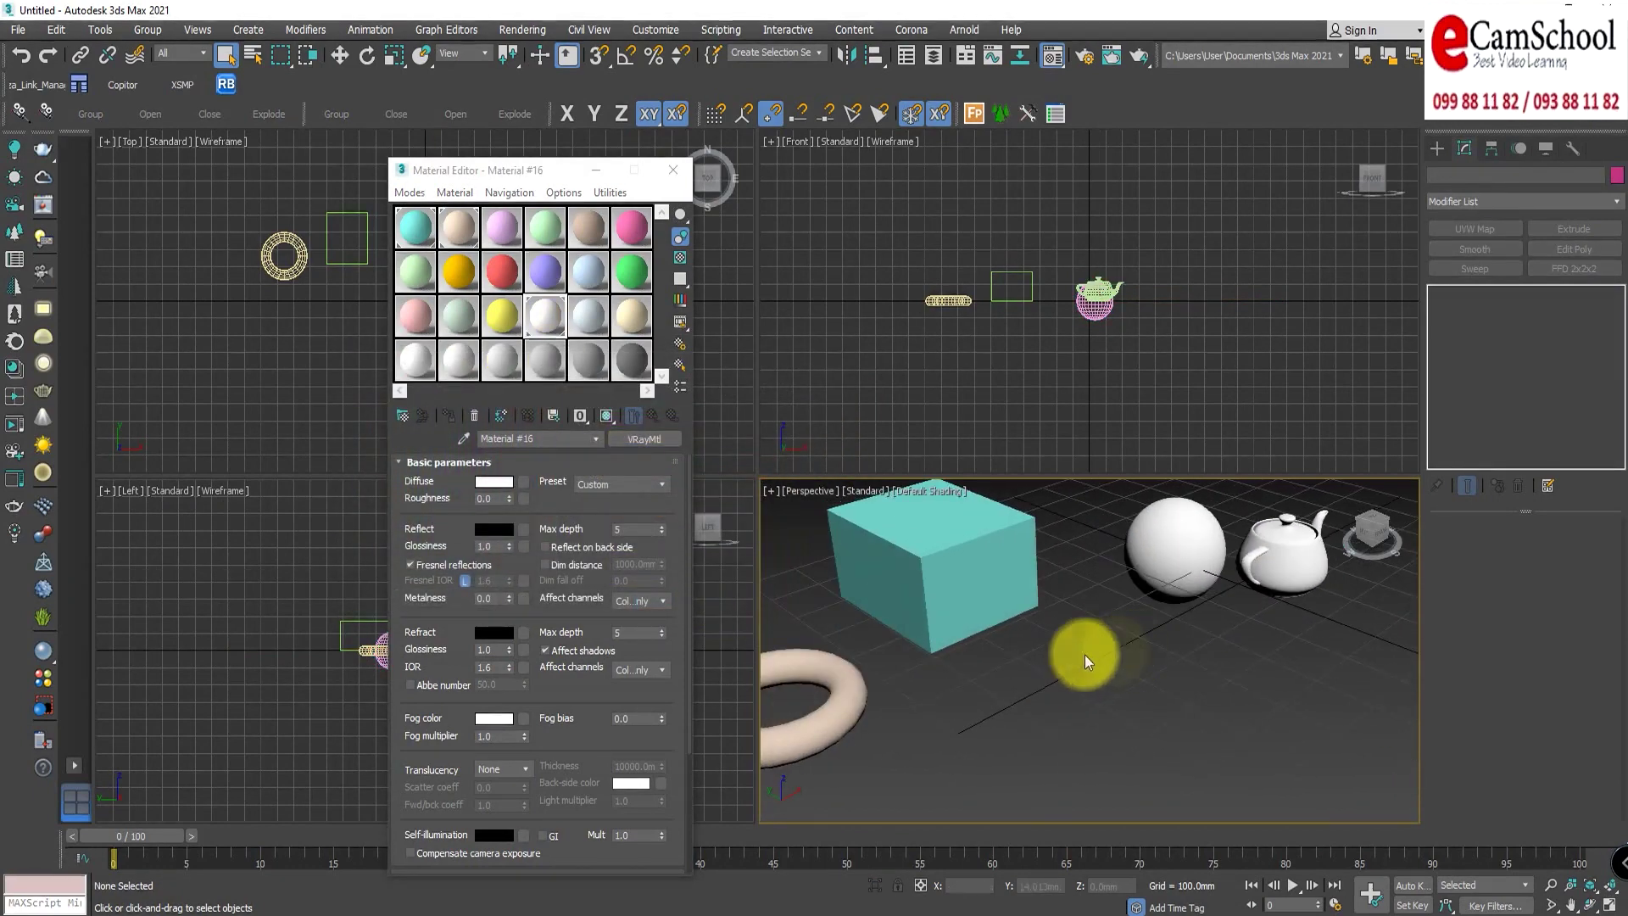
Step: Pick the box's cyan Material #1 and set its diffuse to grey RGB 128, 128, 128
{"action": "left_click", "coordinate": [917, 592]}
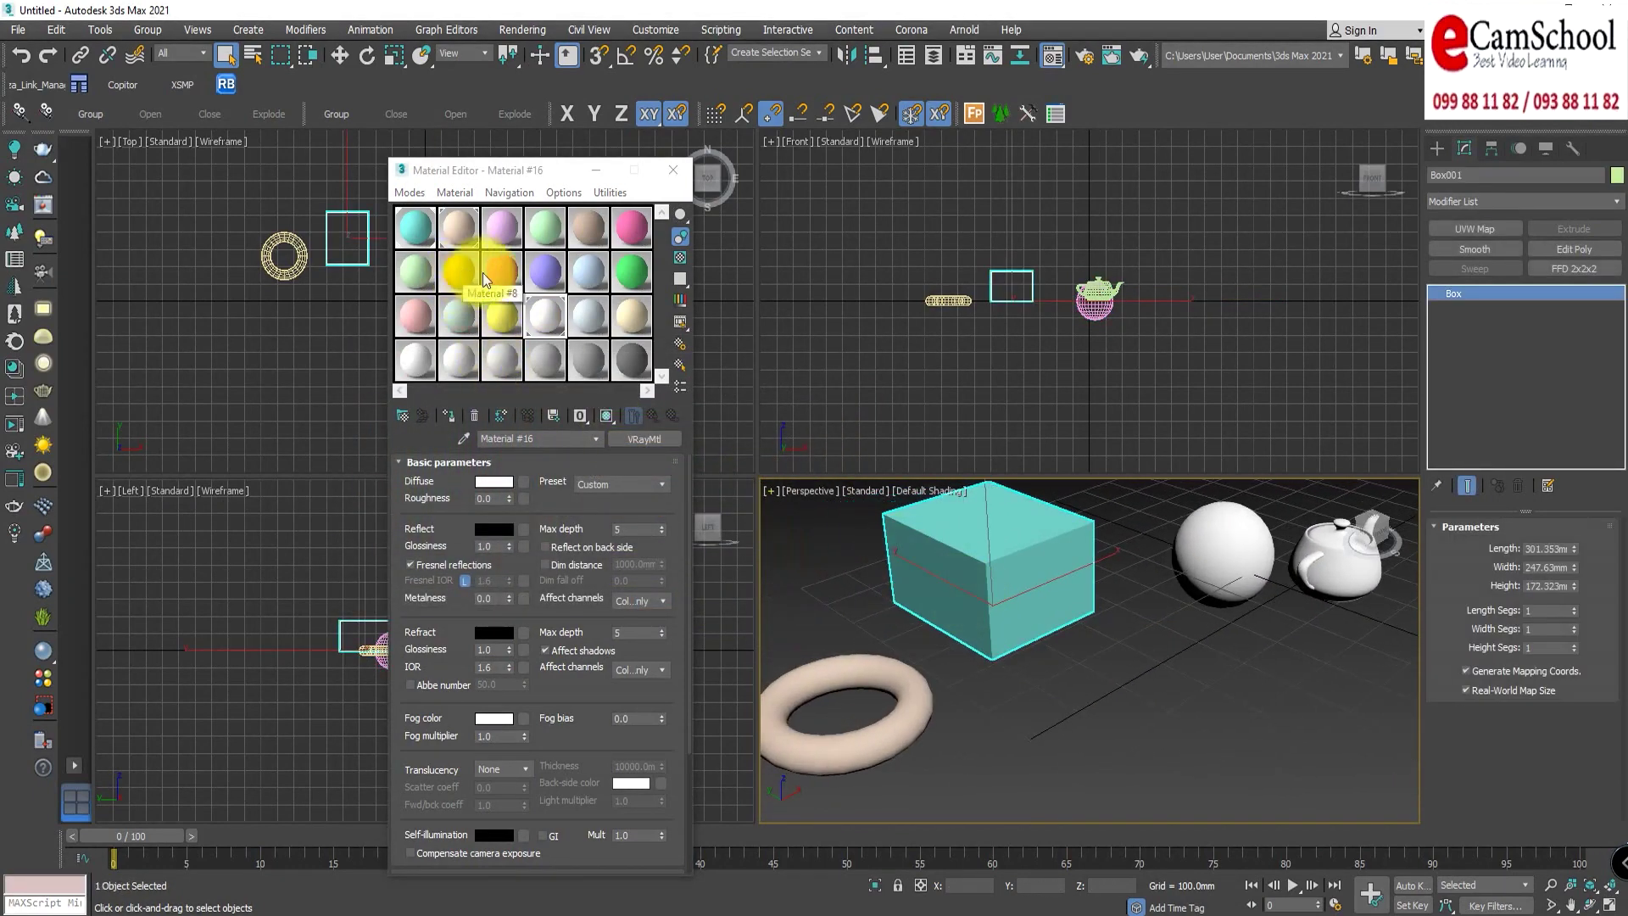
{"action": "left_click_drag", "start_coordinate": [420, 231], "coordinate": [937, 529]}
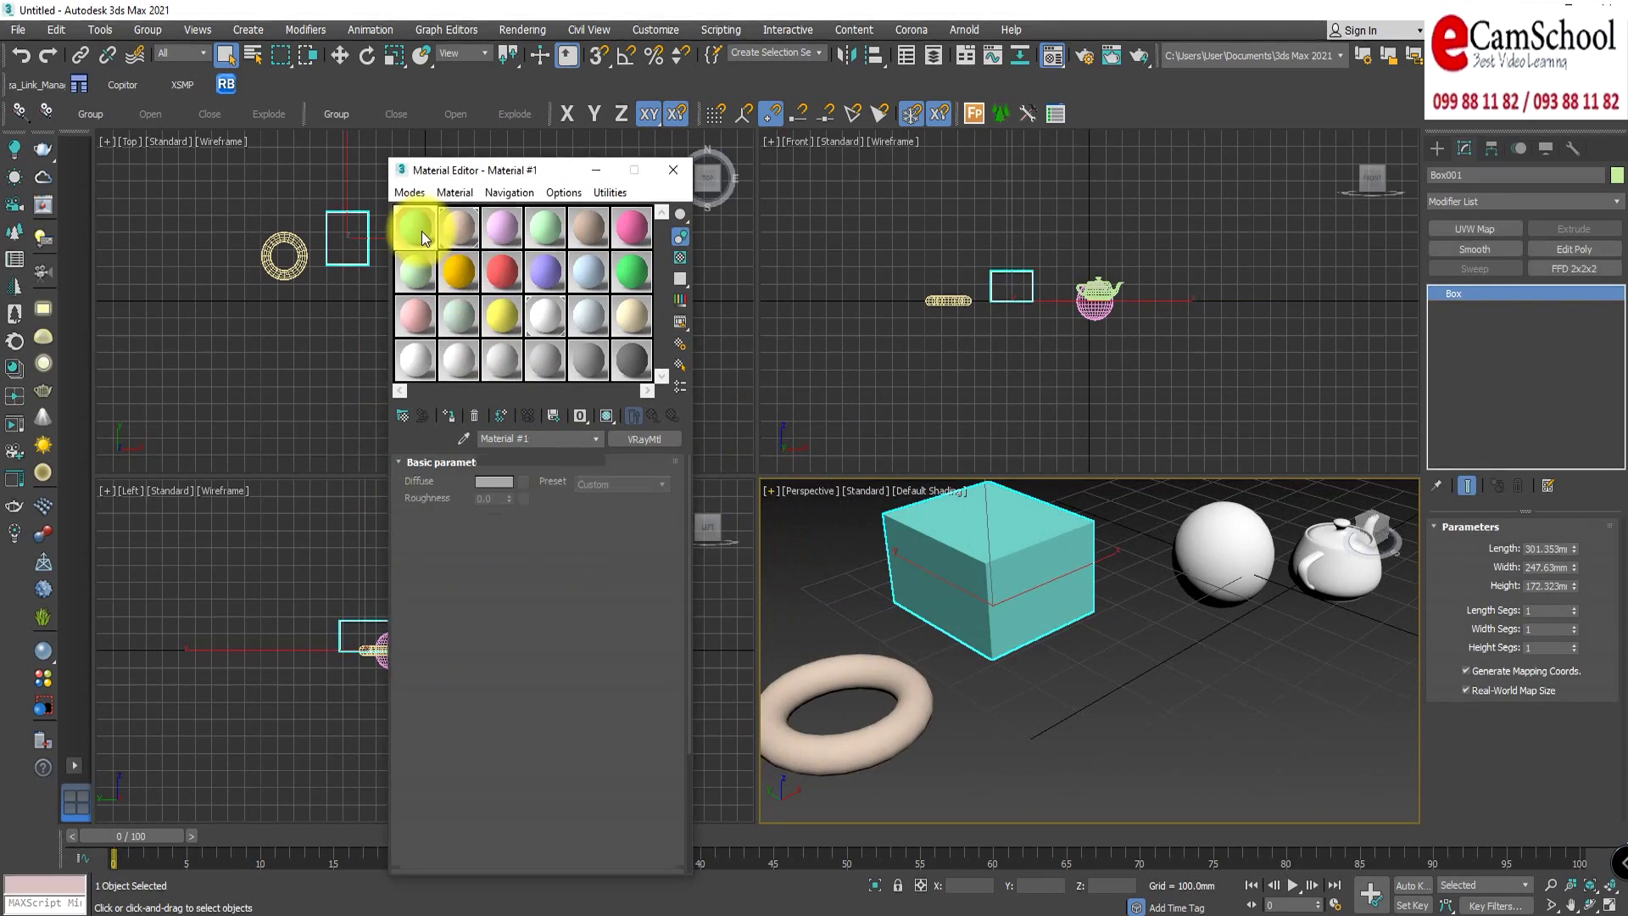
{"action": "left_click", "coordinate": [1035, 699]}
{"action": "left_click", "coordinate": [500, 482]}
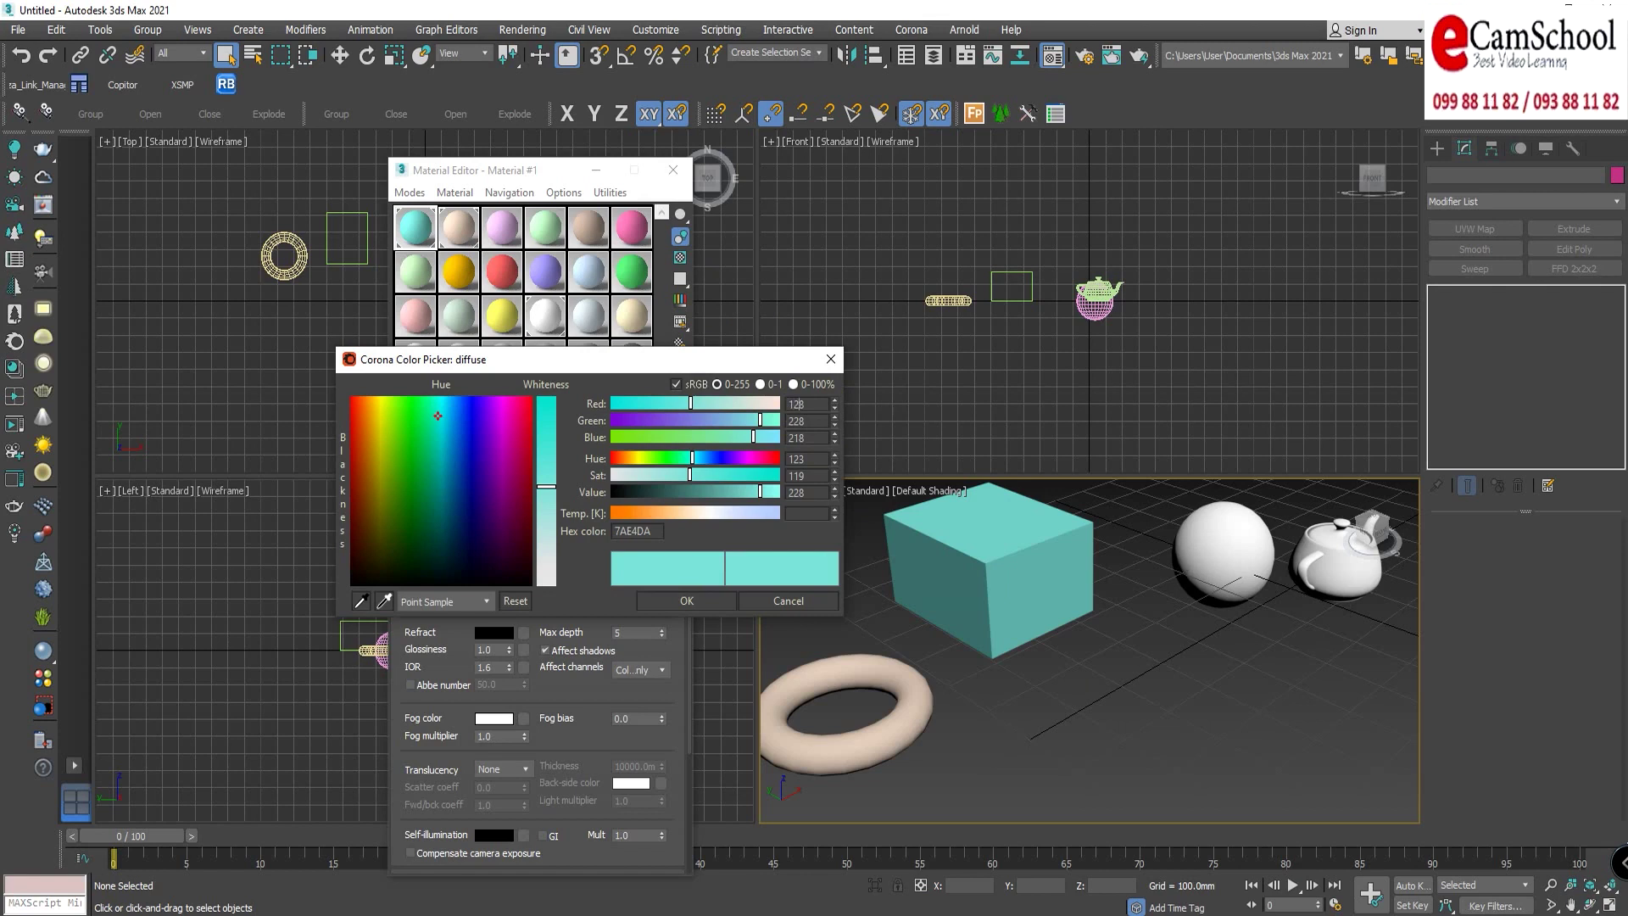
{"action": "key", "text": "Tab"}
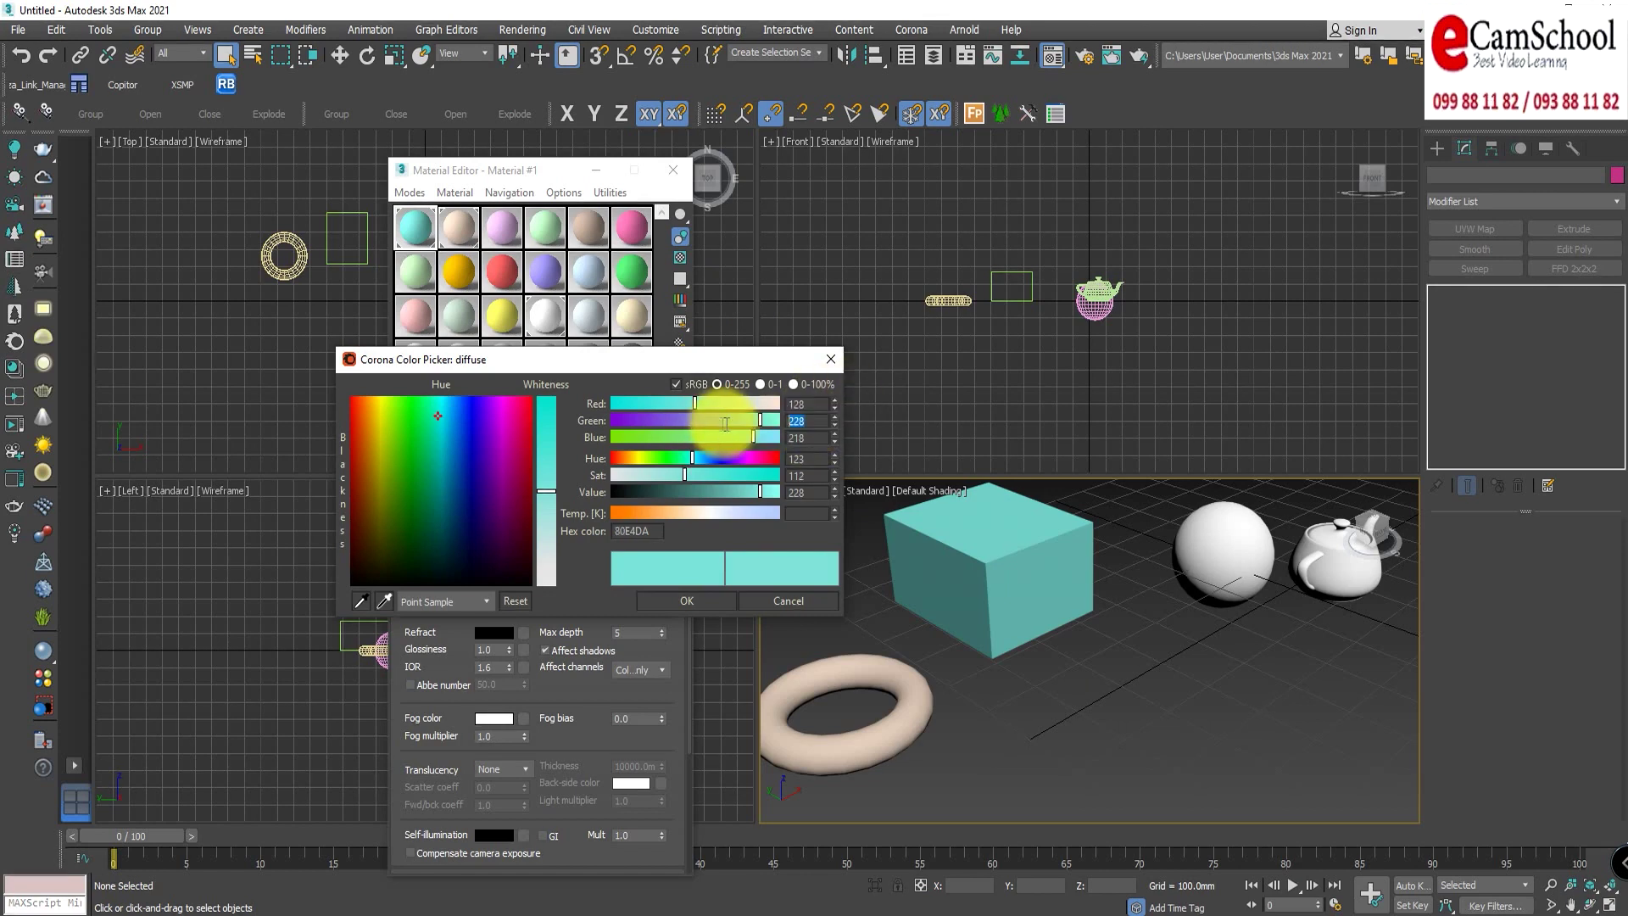
{"action": "type", "text": "128"}
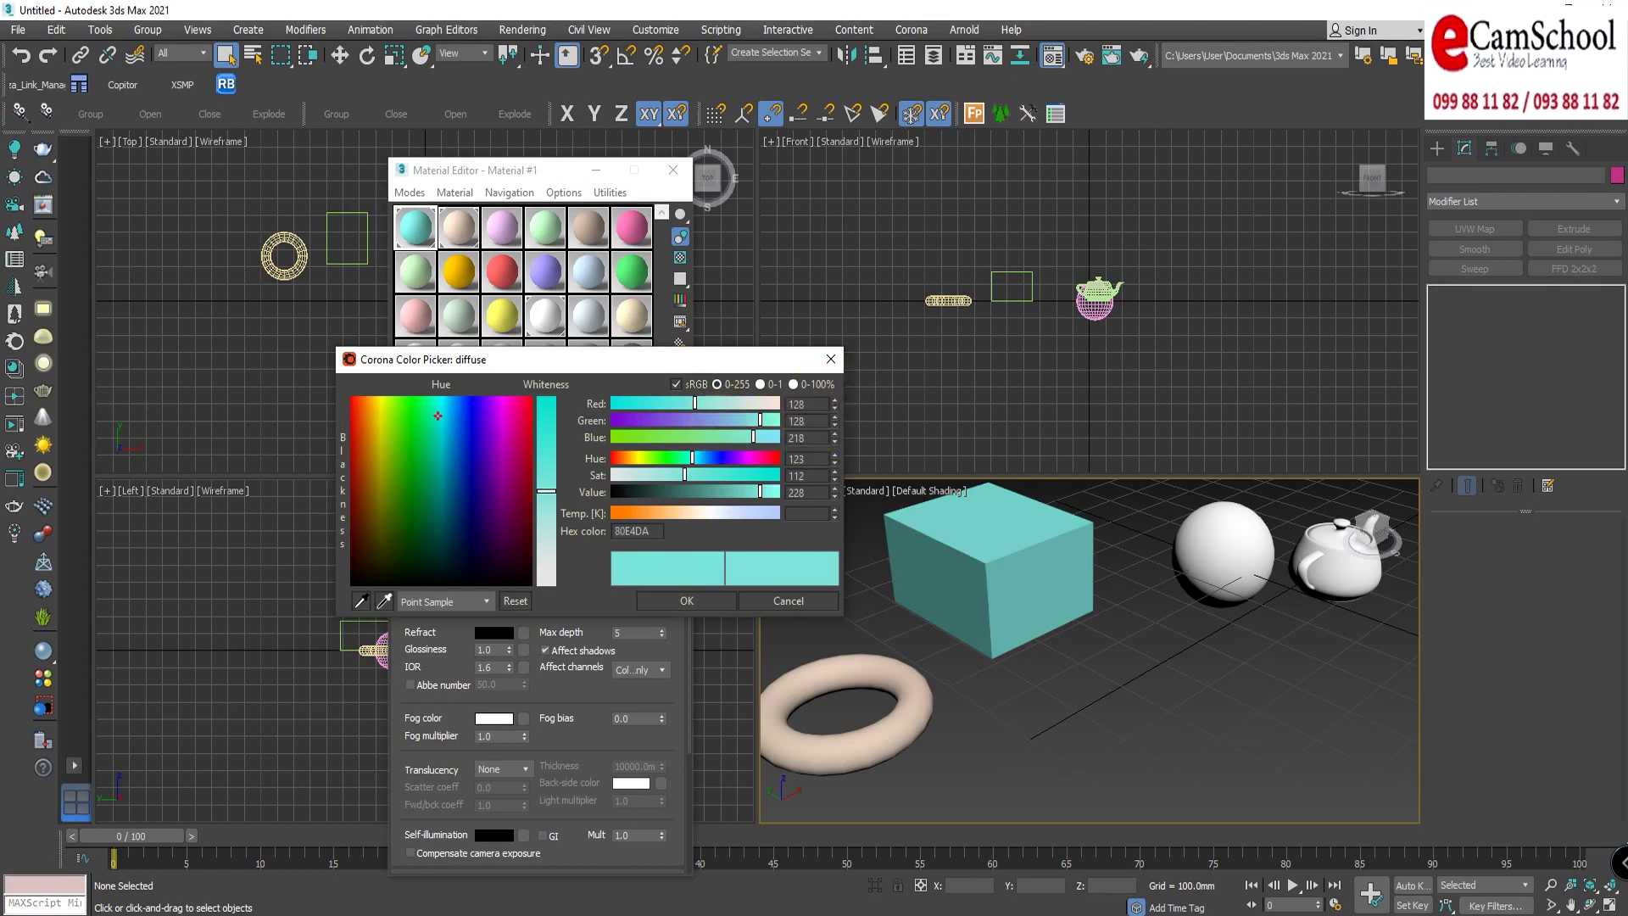
{"action": "double_click", "coordinate": [807, 435]}
{"action": "type", "text": "128"}
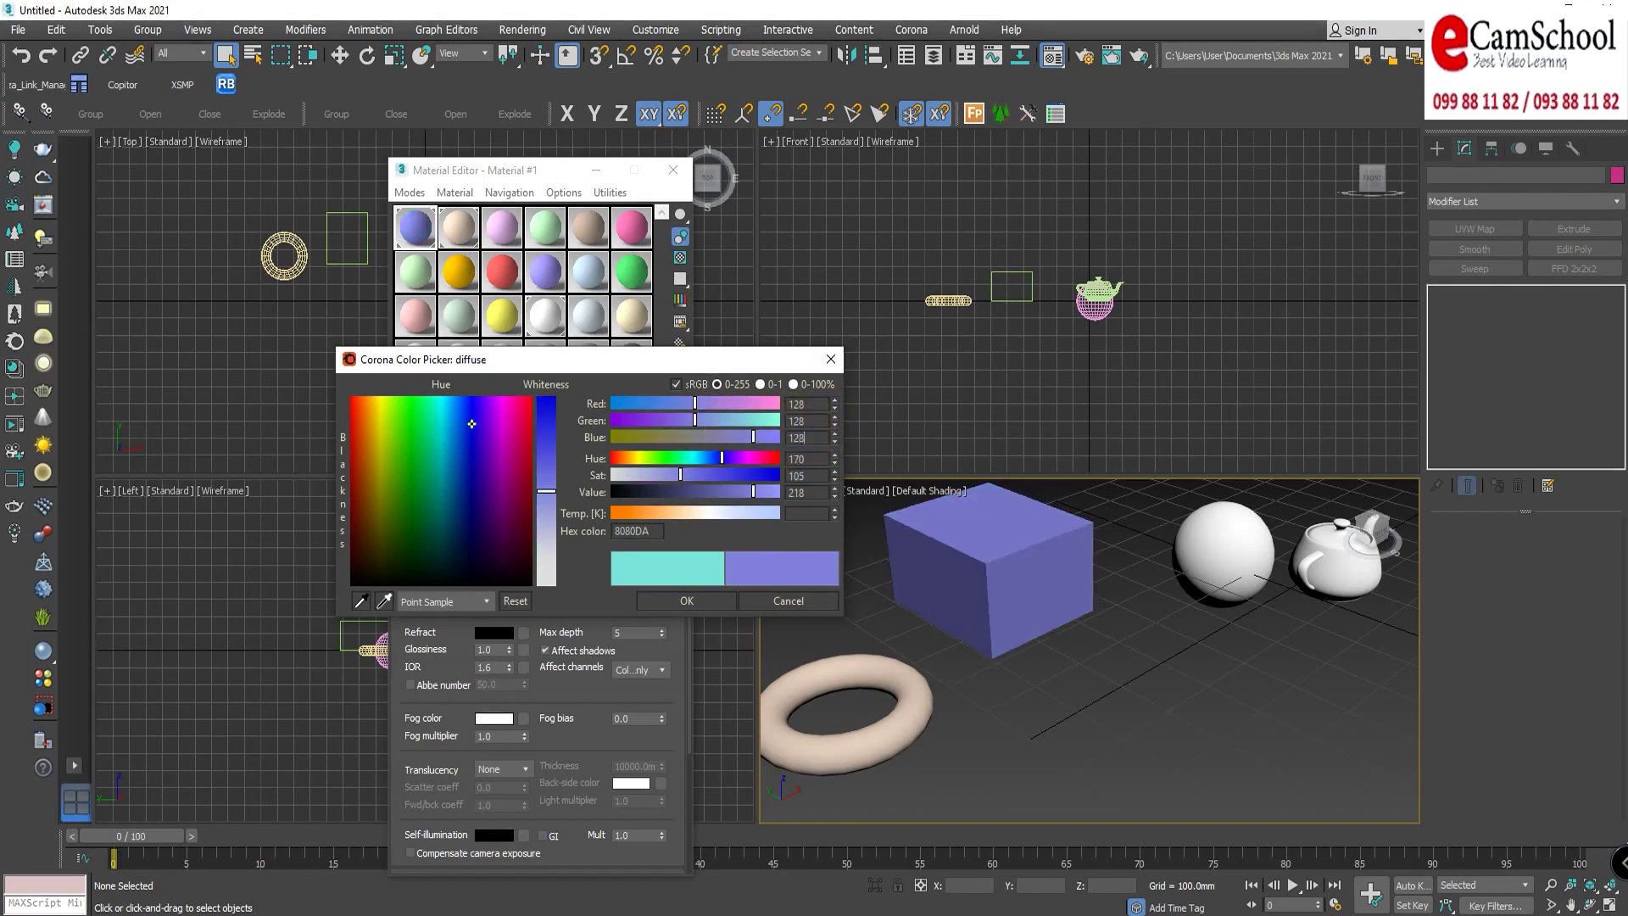
{"action": "key", "text": "Return"}
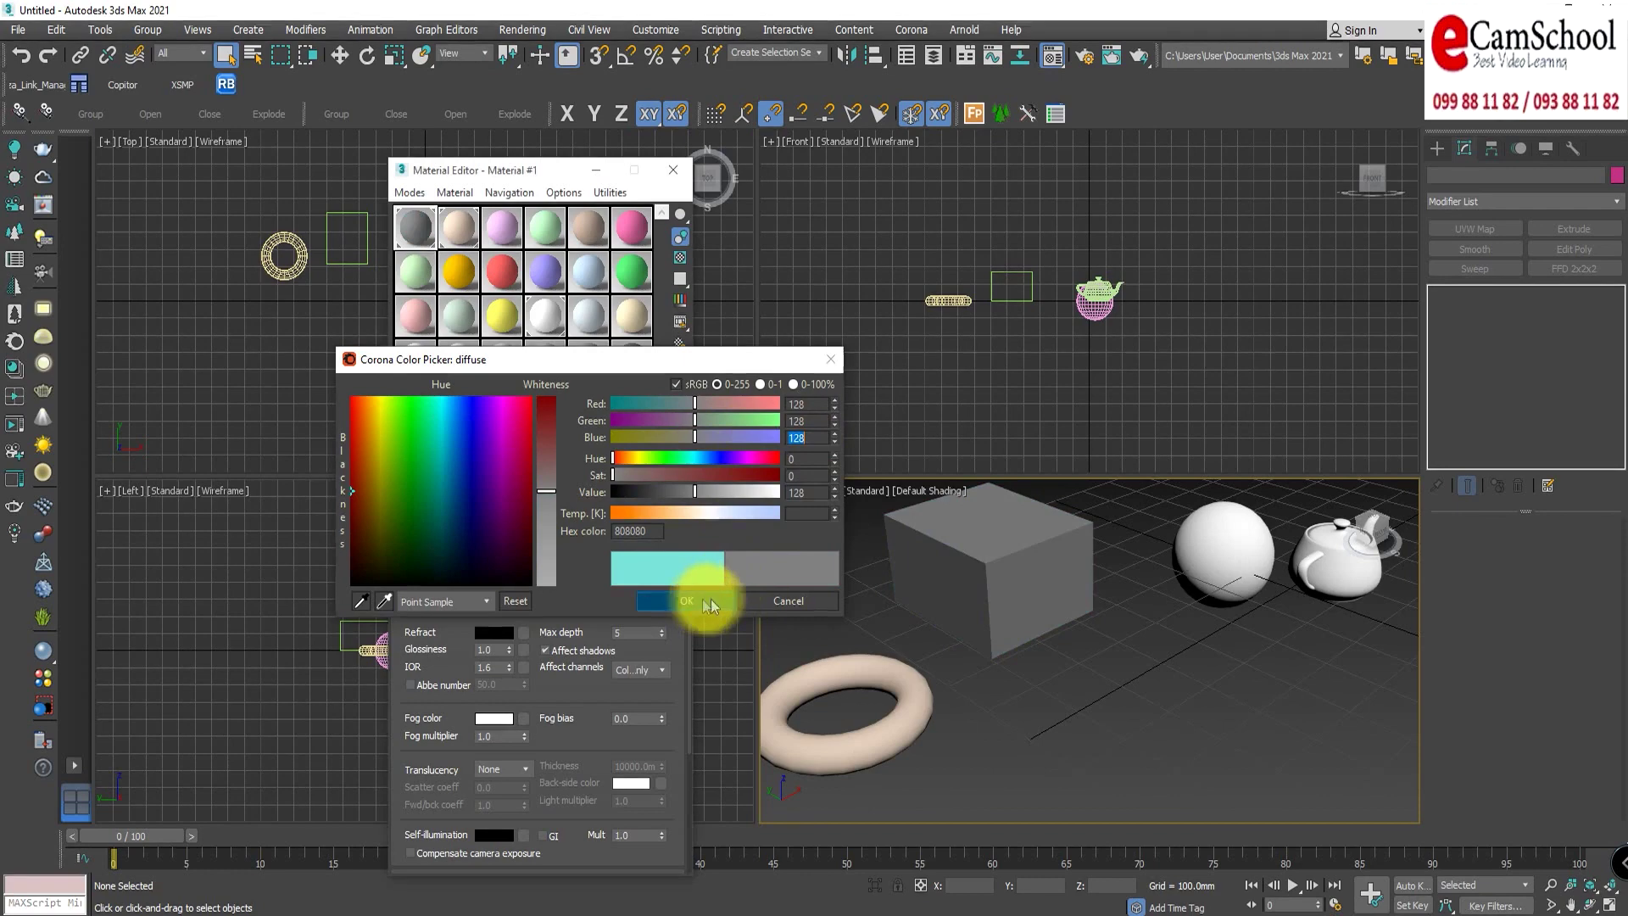
{"action": "left_click", "coordinate": [686, 601]}
{"action": "middle_click_drag", "start_coordinate": [981, 662], "coordinate": [999, 635]}
{"action": "left_click", "coordinate": [805, 628]}
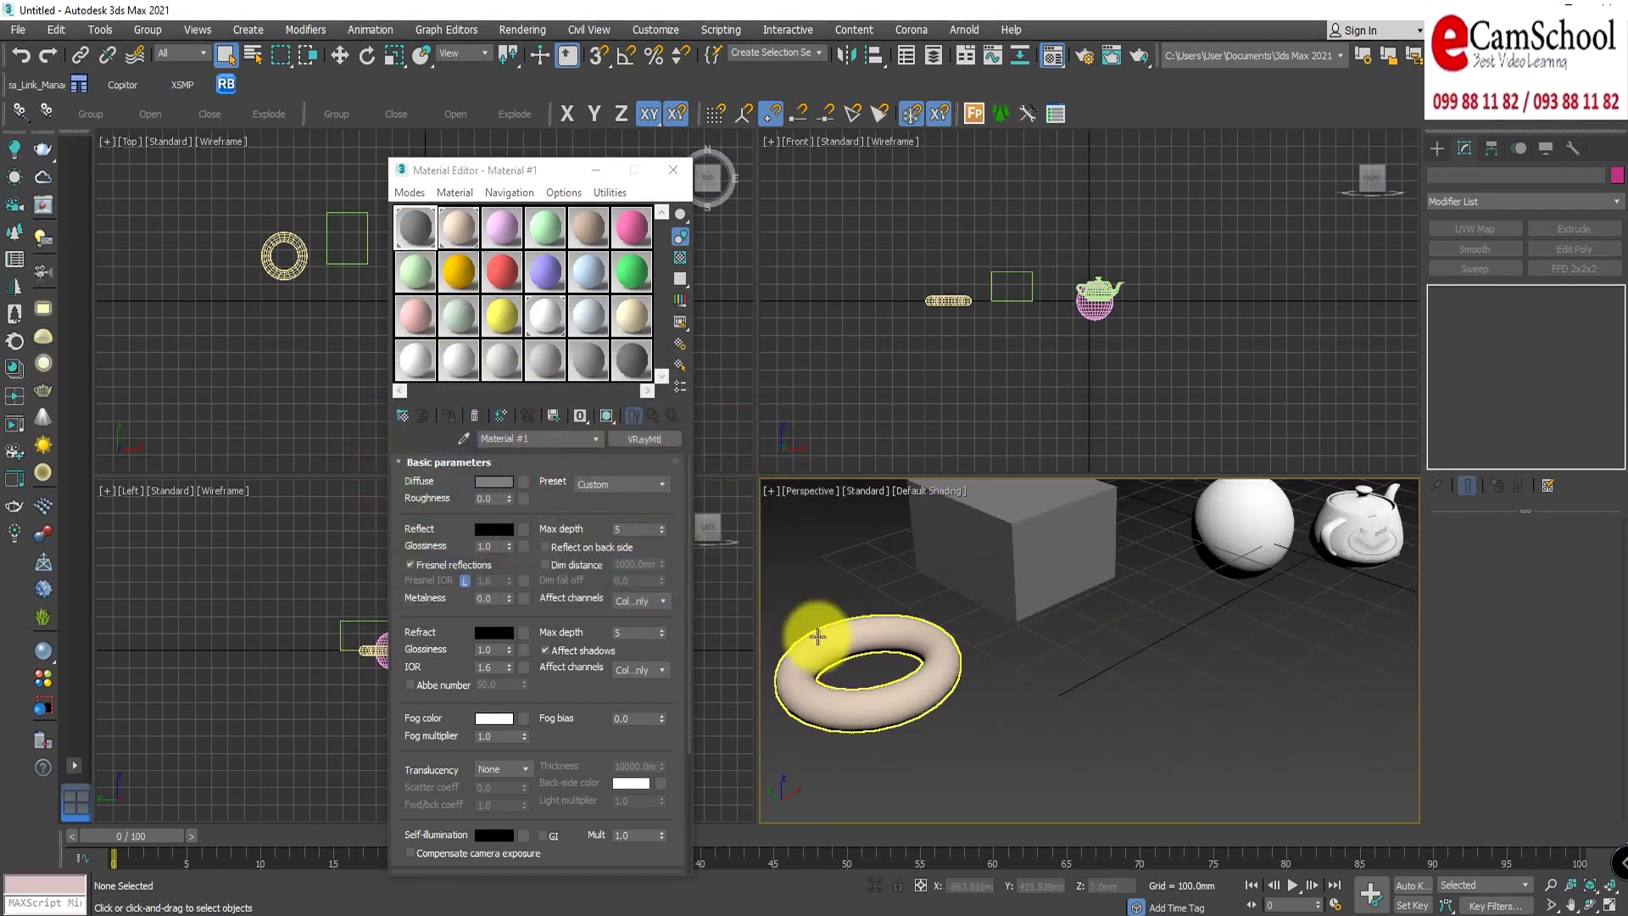
Step: Make Material #2 active, set its diffuse to black RGB 0, 0, 0, then switch to Notepad
{"action": "left_click", "coordinate": [797, 576]}
{"action": "left_click", "coordinate": [458, 226]}
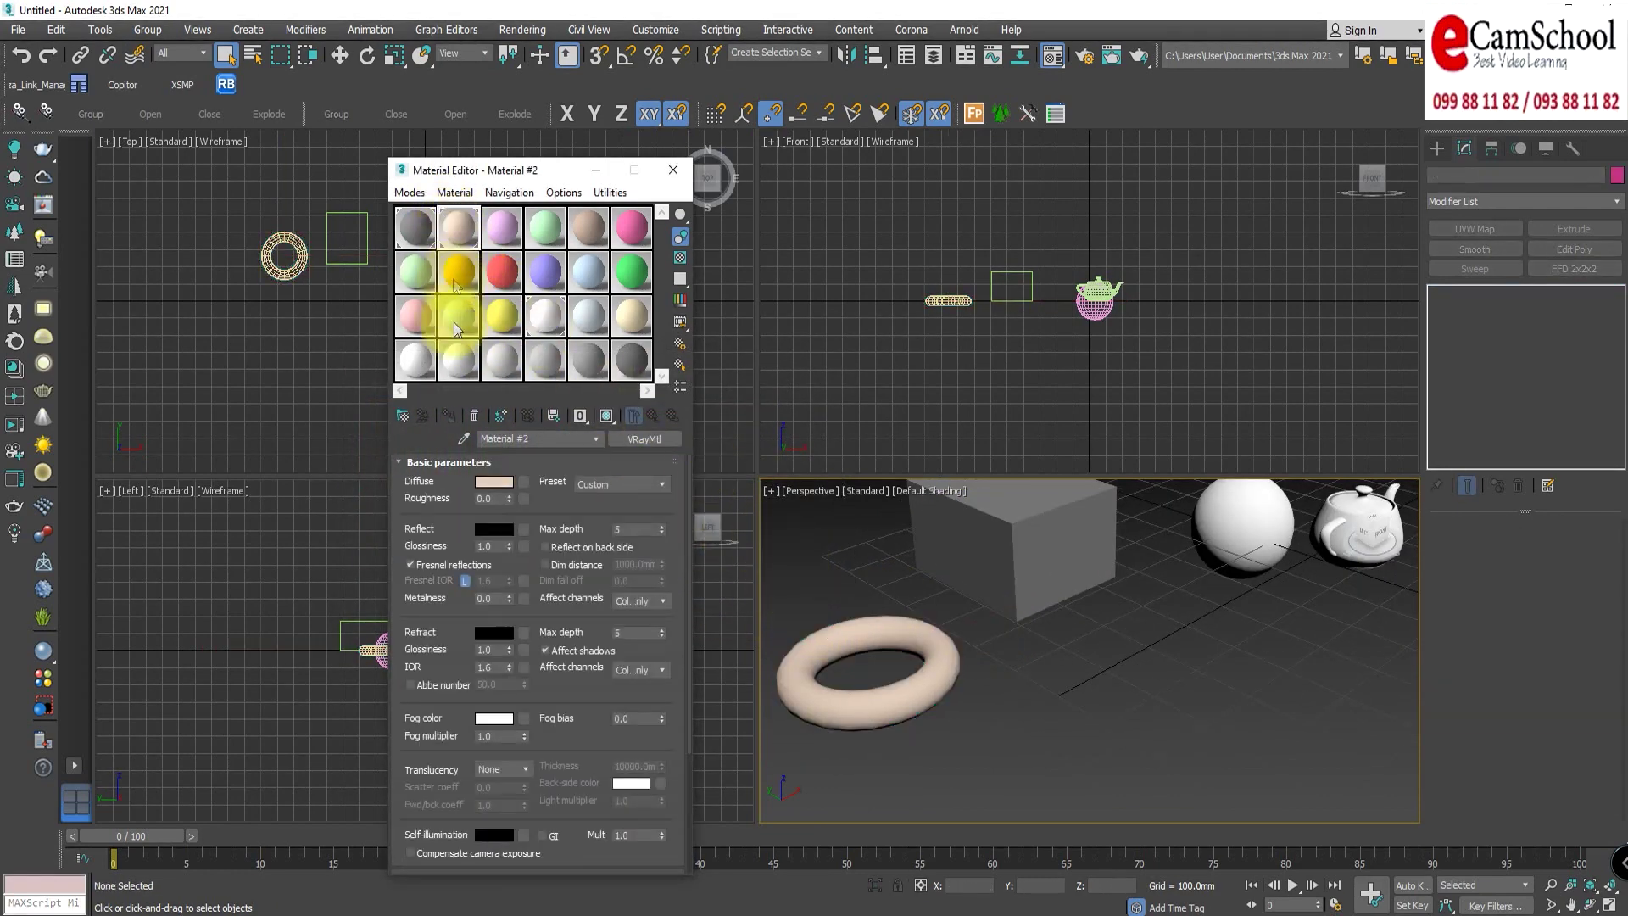
{"action": "left_click", "coordinate": [494, 481]}
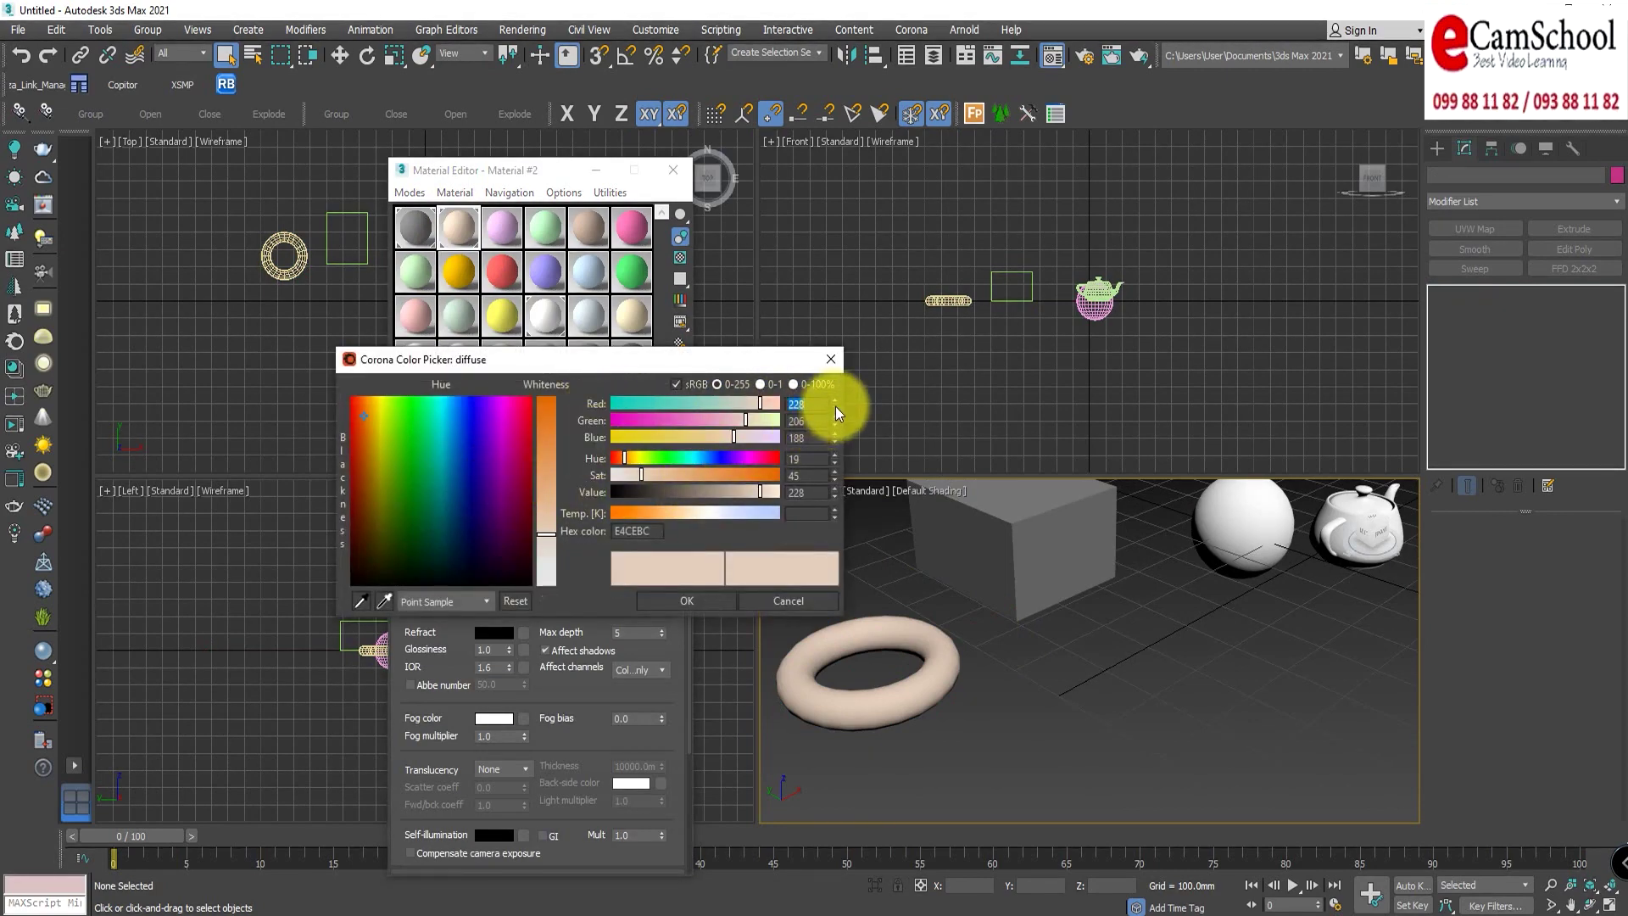
{"action": "type", "text": "0"}
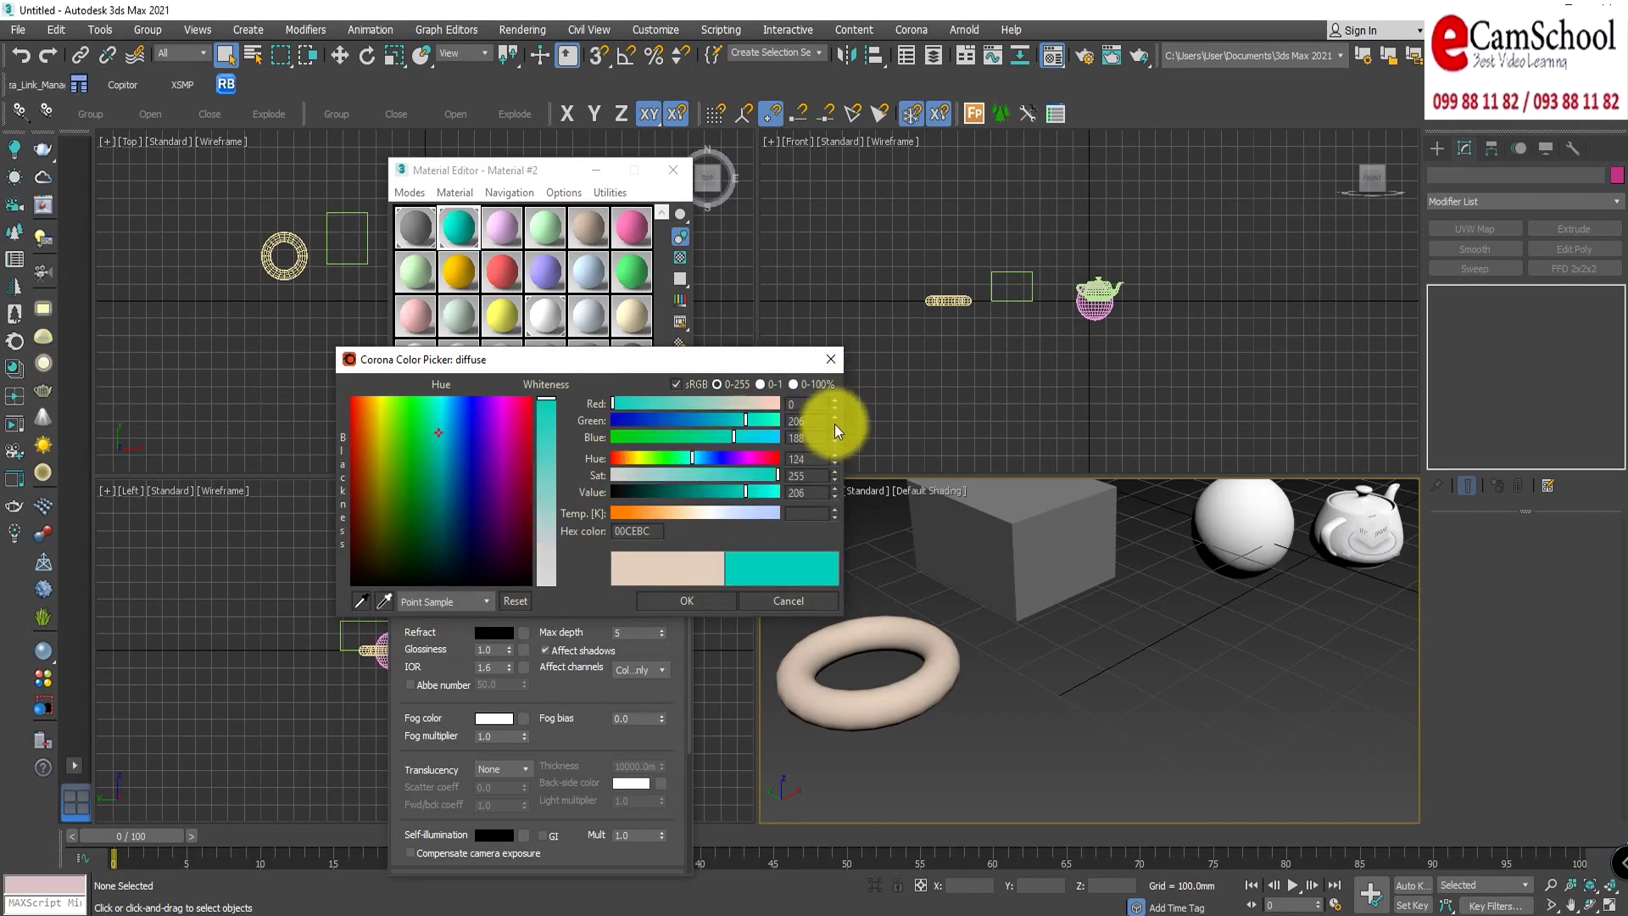
{"action": "right_click", "coordinate": [834, 424]}
{"action": "right_click", "coordinate": [835, 438]}
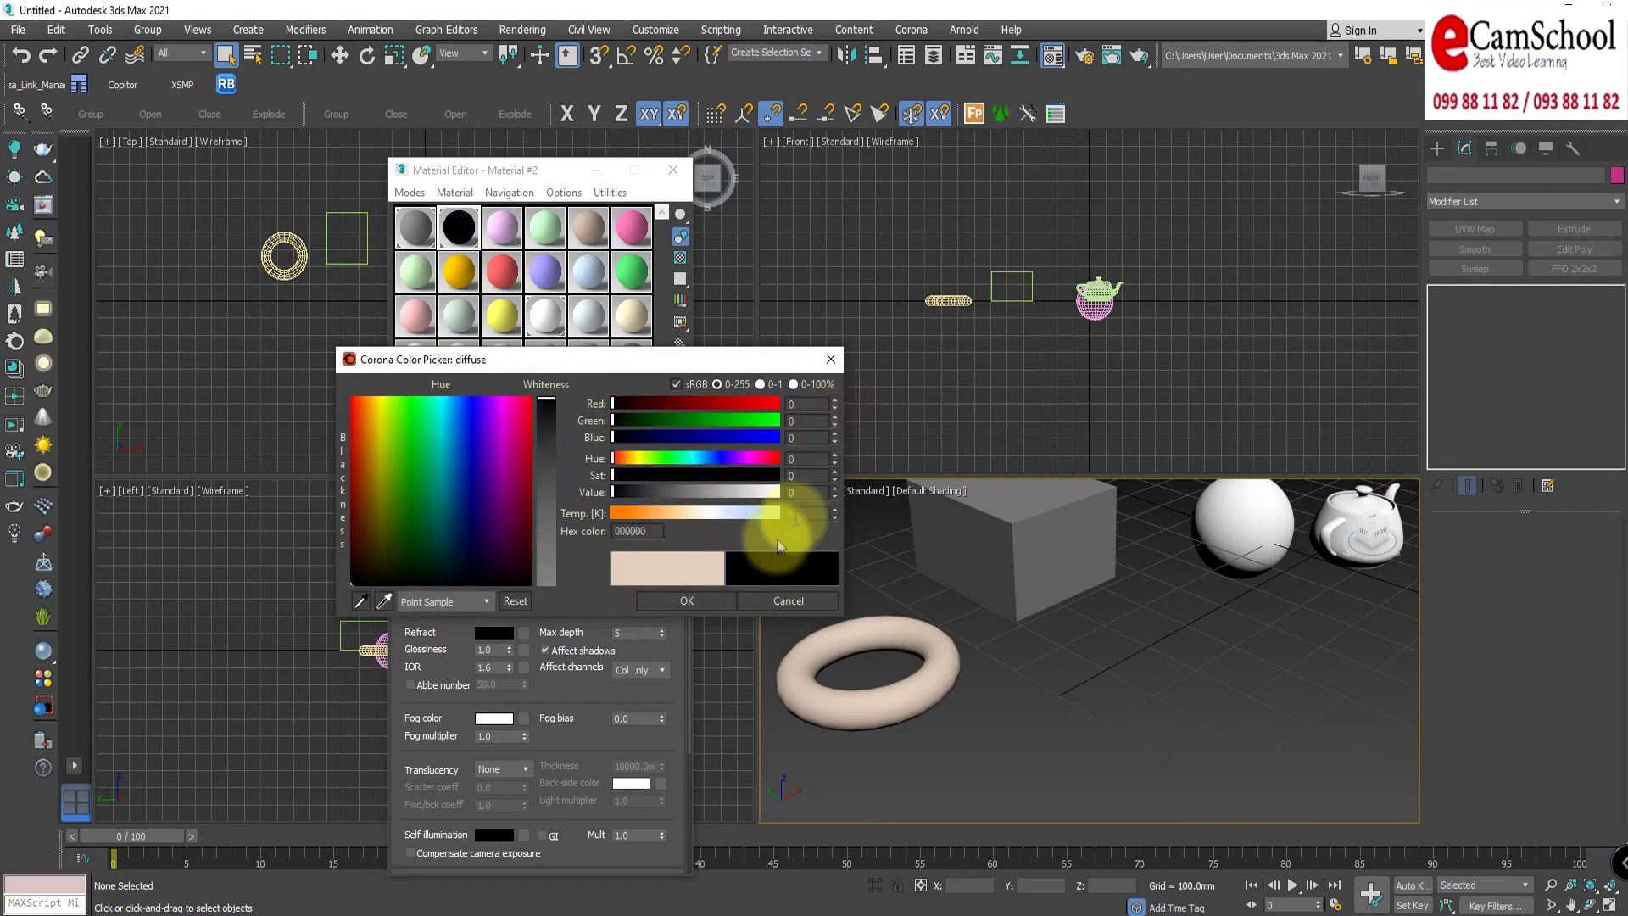
{"action": "left_click", "coordinate": [676, 604]}
{"action": "left_click", "coordinate": [727, 904]}
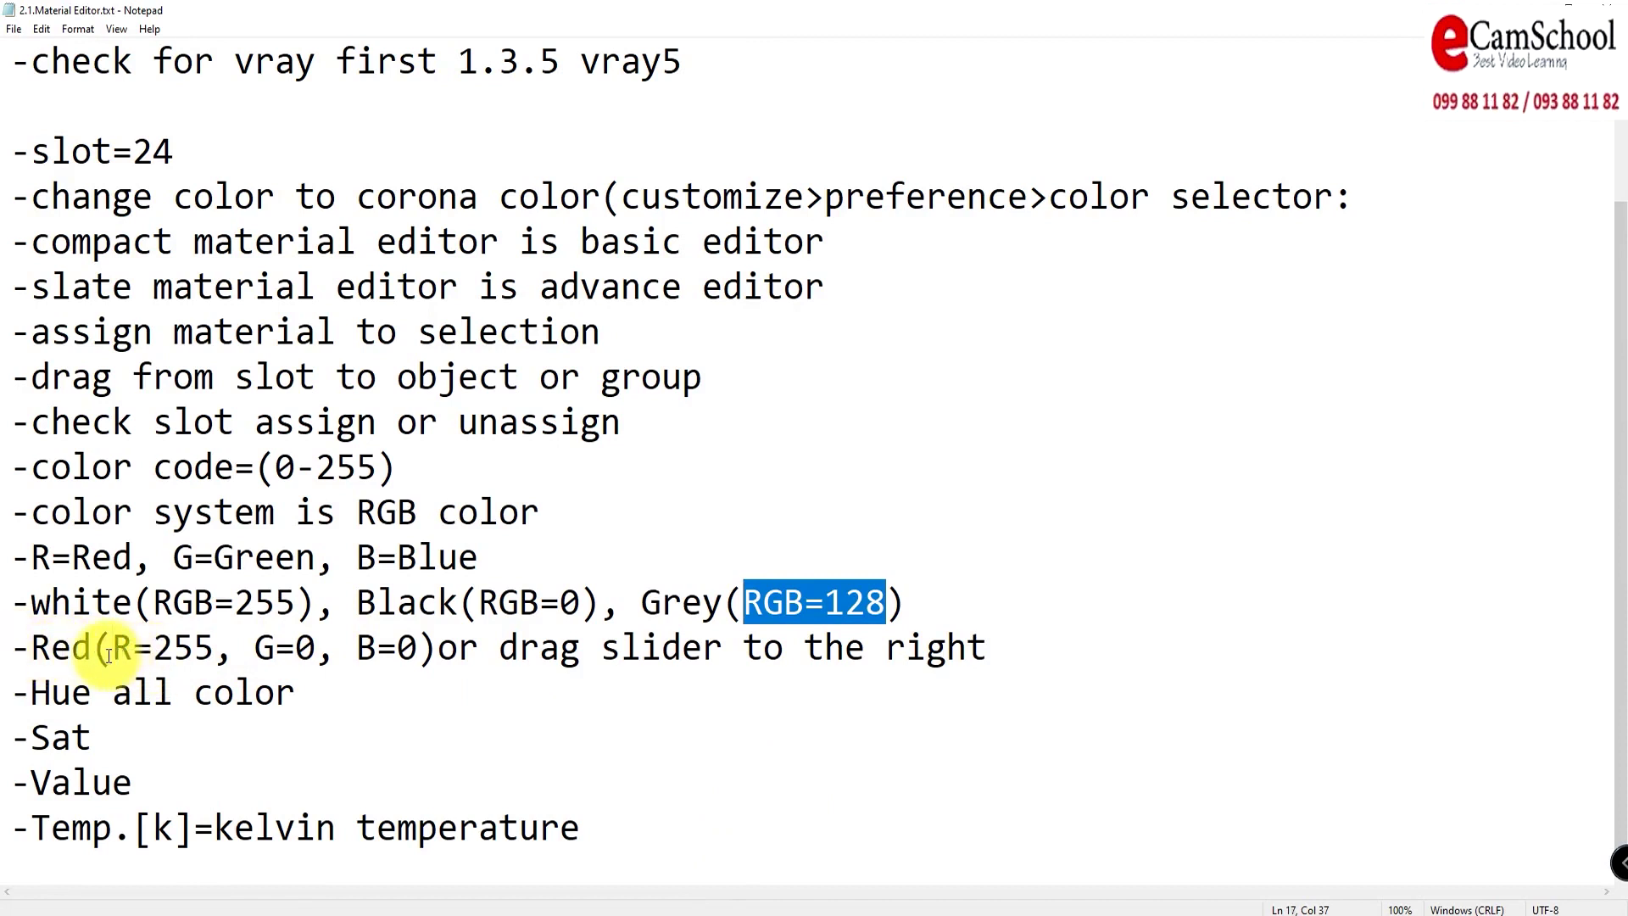
Step: Highlight R=255, G=0 and B=0 in Notepad's red colour note
{"action": "left_click_drag", "start_coordinate": [113, 649], "coordinate": [204, 653]}
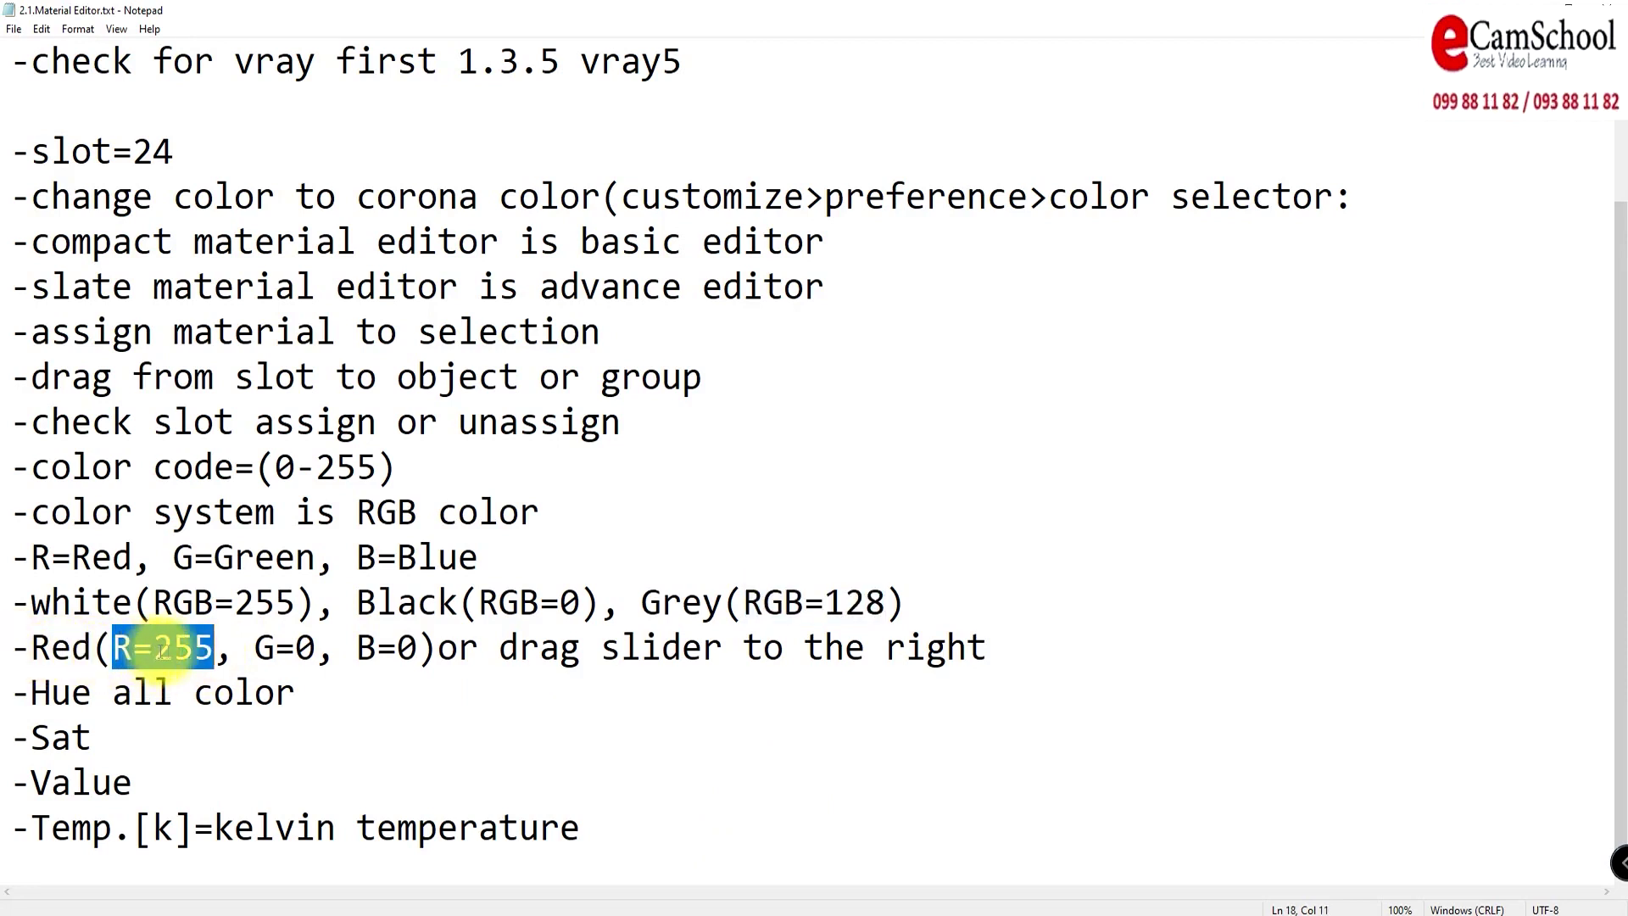
{"action": "left_click_drag", "start_coordinate": [254, 649], "coordinate": [436, 651]}
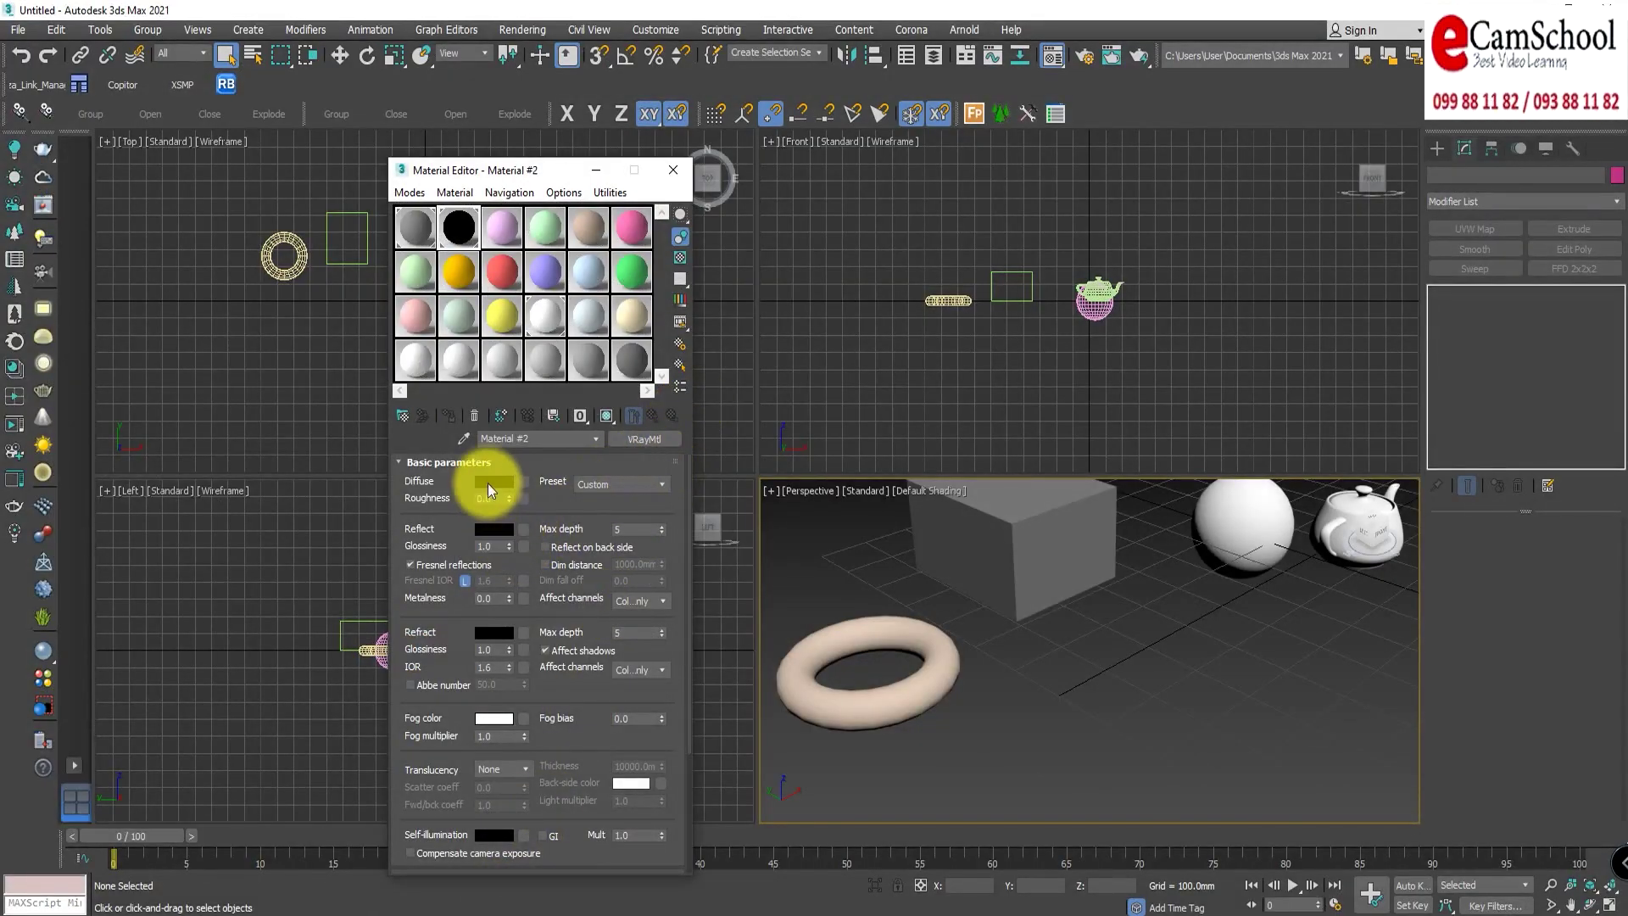
Step: Set Material #2's diffuse Red to 255 for pure red, turning the torus red
{"action": "left_click", "coordinate": [487, 482]}
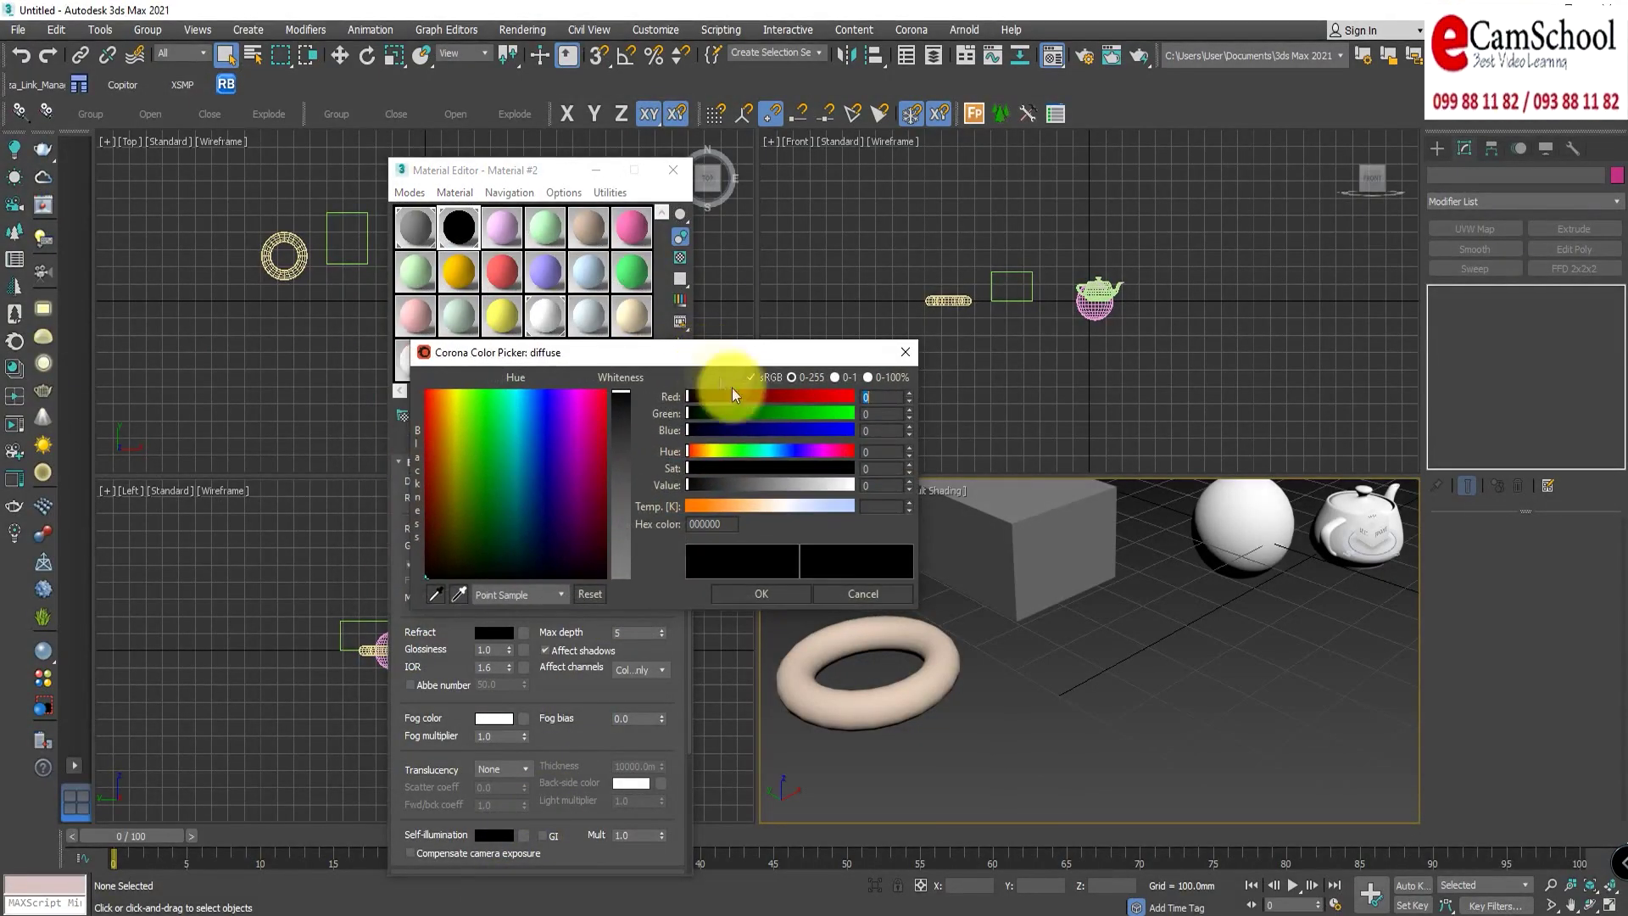
{"action": "left_click_drag", "start_coordinate": [689, 393], "coordinate": [873, 399]}
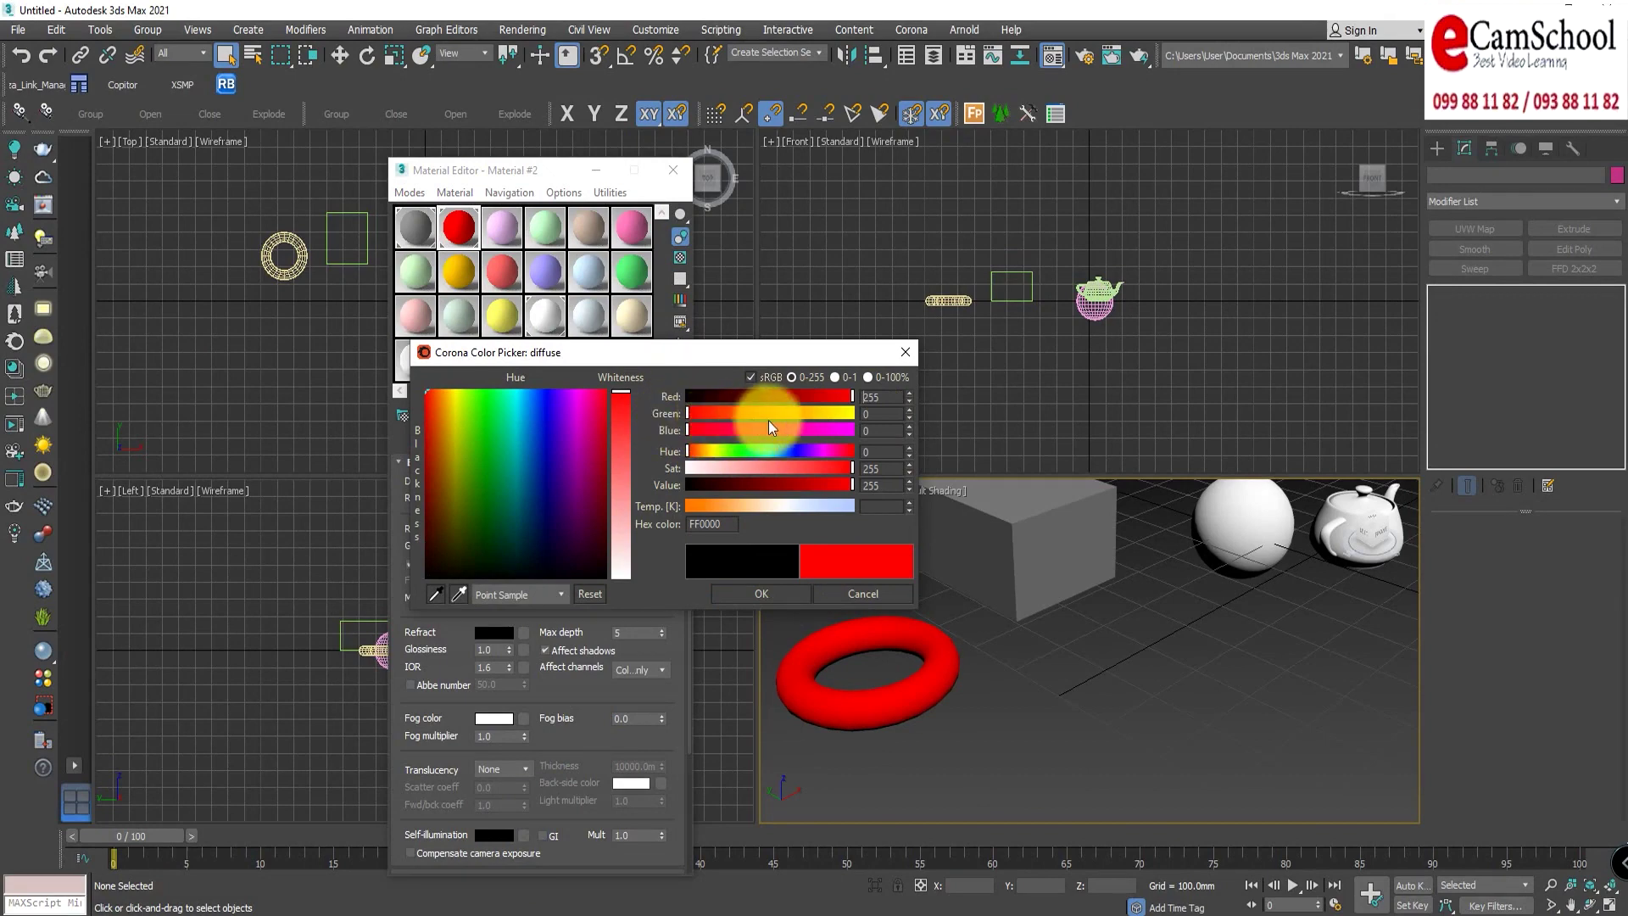
{"action": "left_click", "coordinate": [749, 587]}
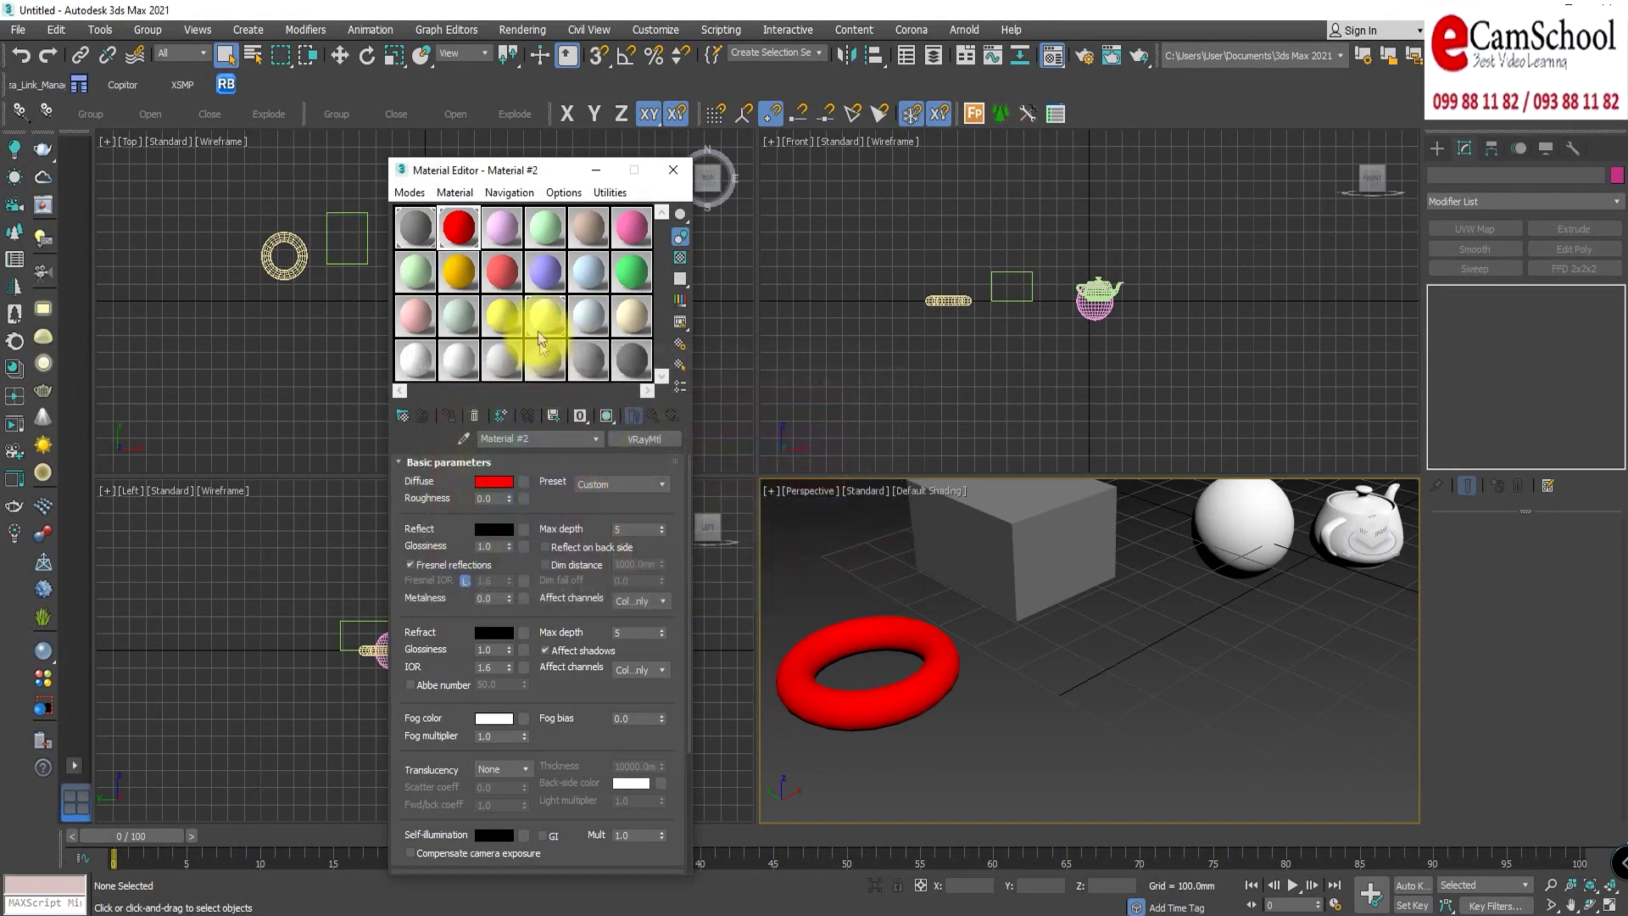
Step: Set Material #10's diffuse to pure green 00FF00 (Red 0, Green 255, Blue 0), reviewing the Hue note
{"action": "left_click", "coordinate": [540, 283]}
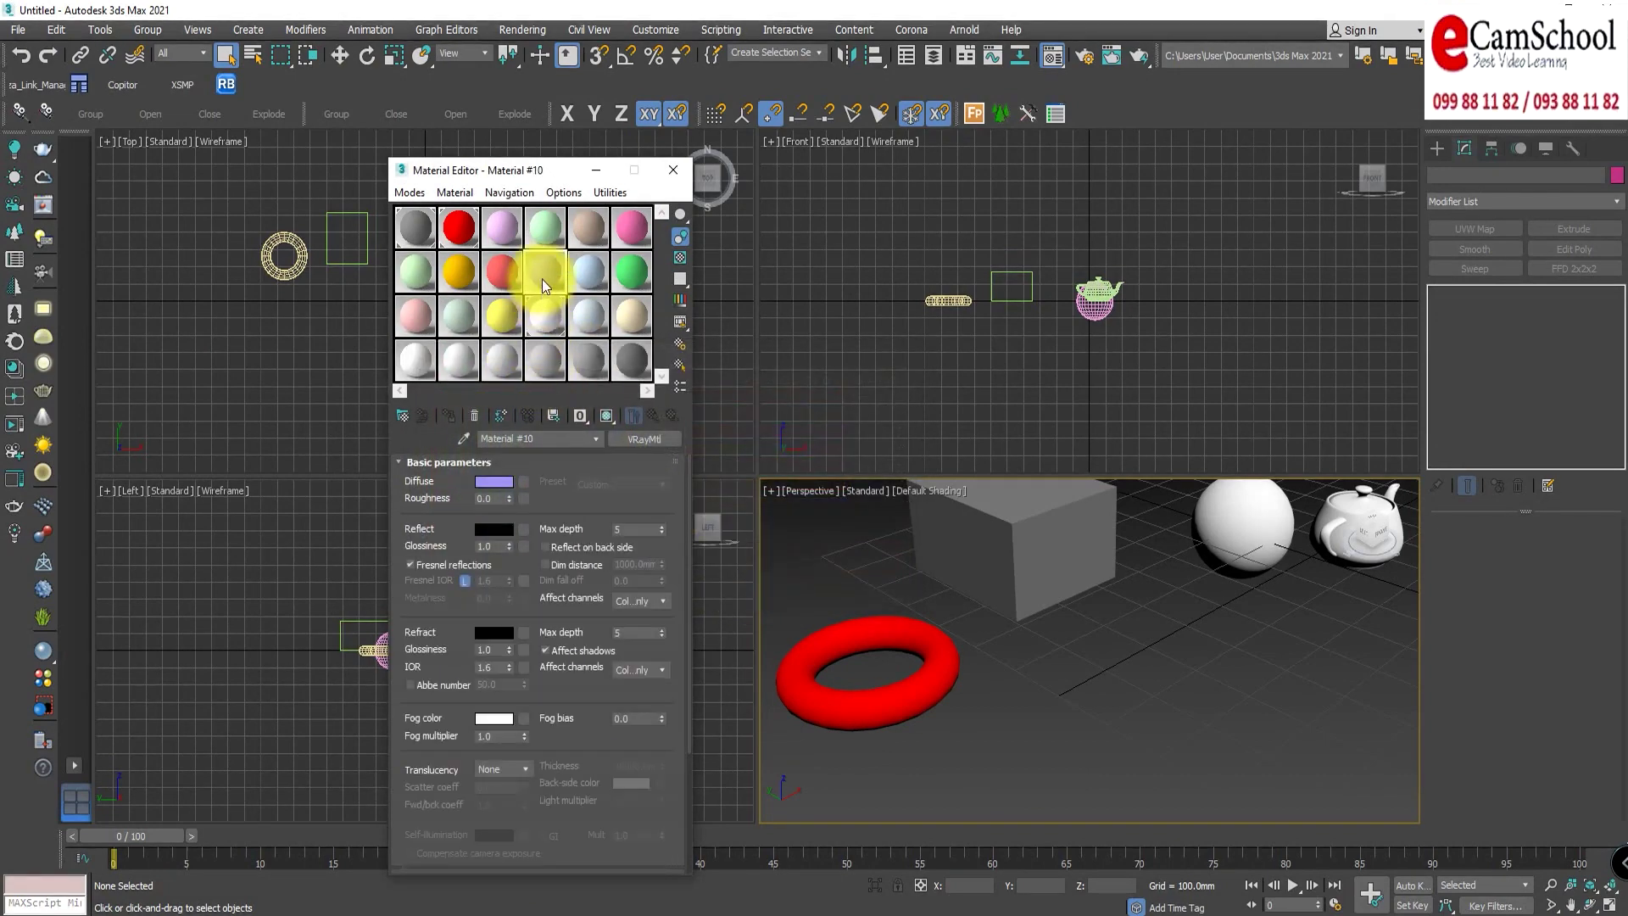
{"action": "left_click", "coordinate": [494, 482]}
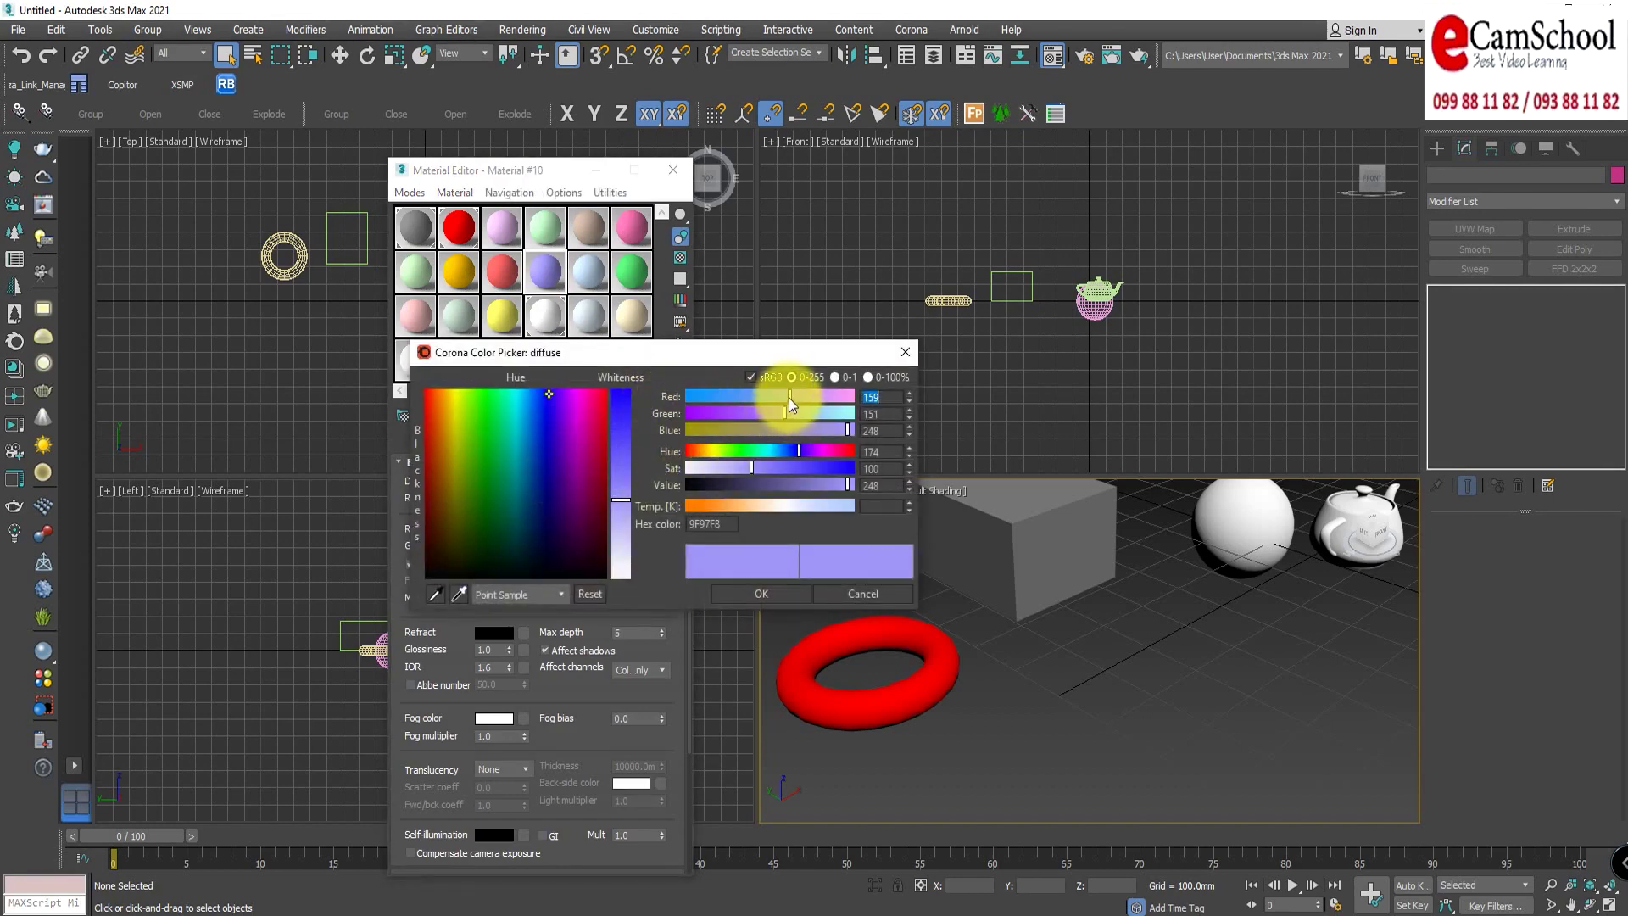
{"action": "left_click_drag", "start_coordinate": [789, 396], "coordinate": [646, 397]}
{"action": "mouse_move", "coordinate": [785, 412]}
{"action": "left_mouse_down"}
{"action": "mouse_move", "coordinate": [878, 426]}
{"action": "mouse_move", "coordinate": [638, 430]}
{"action": "left_mouse_up"}
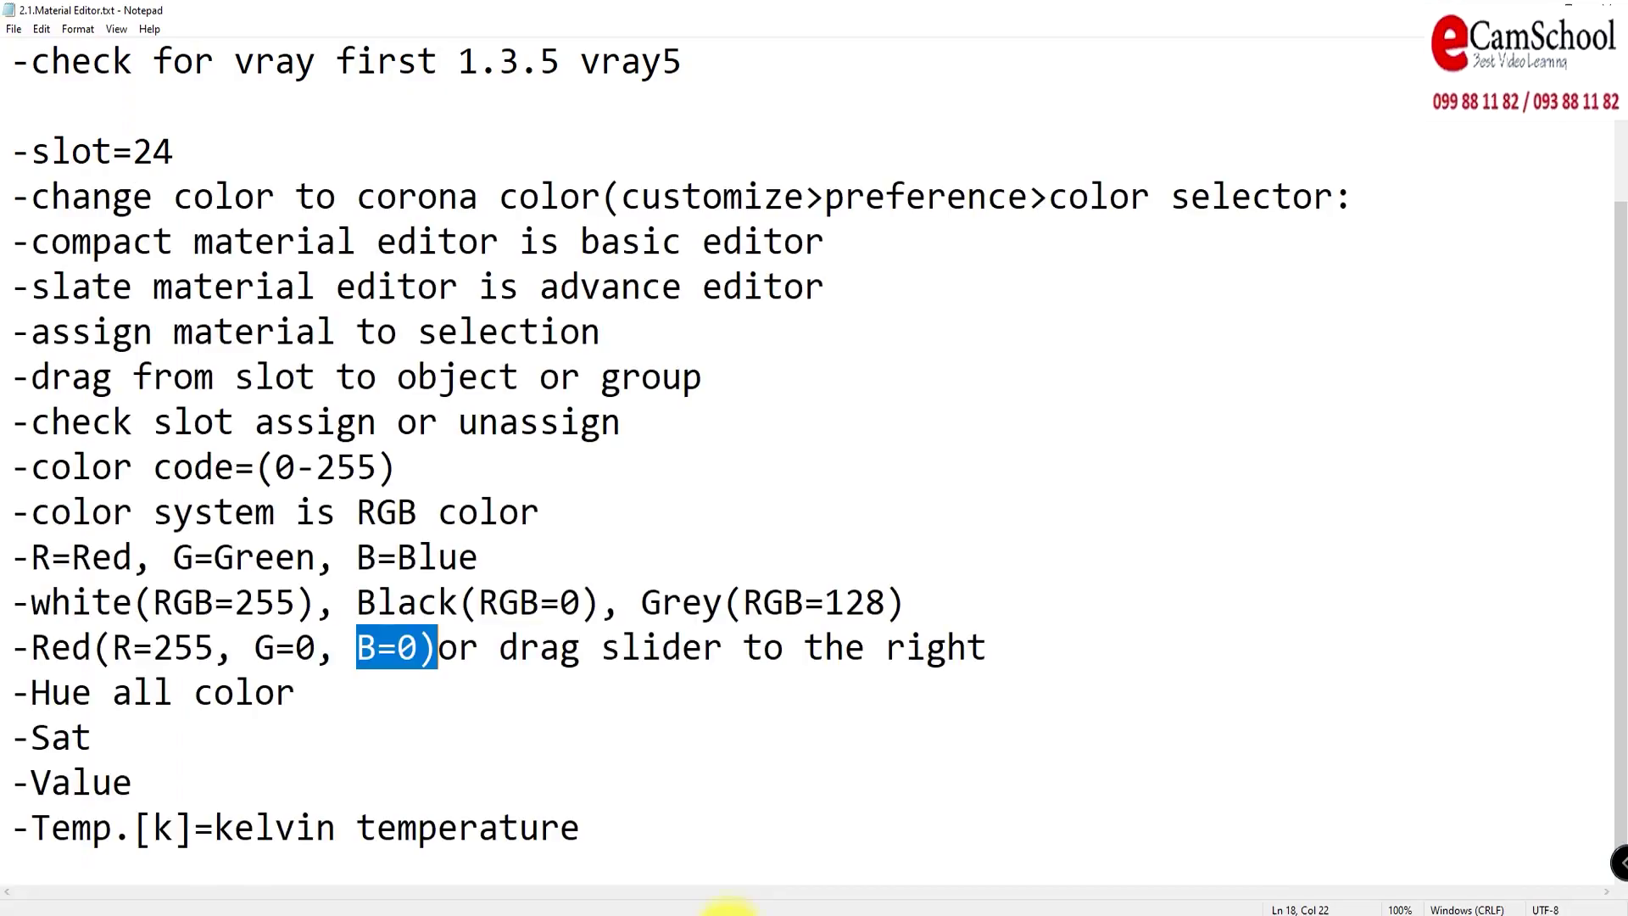
{"action": "left_click", "coordinate": [725, 905]}
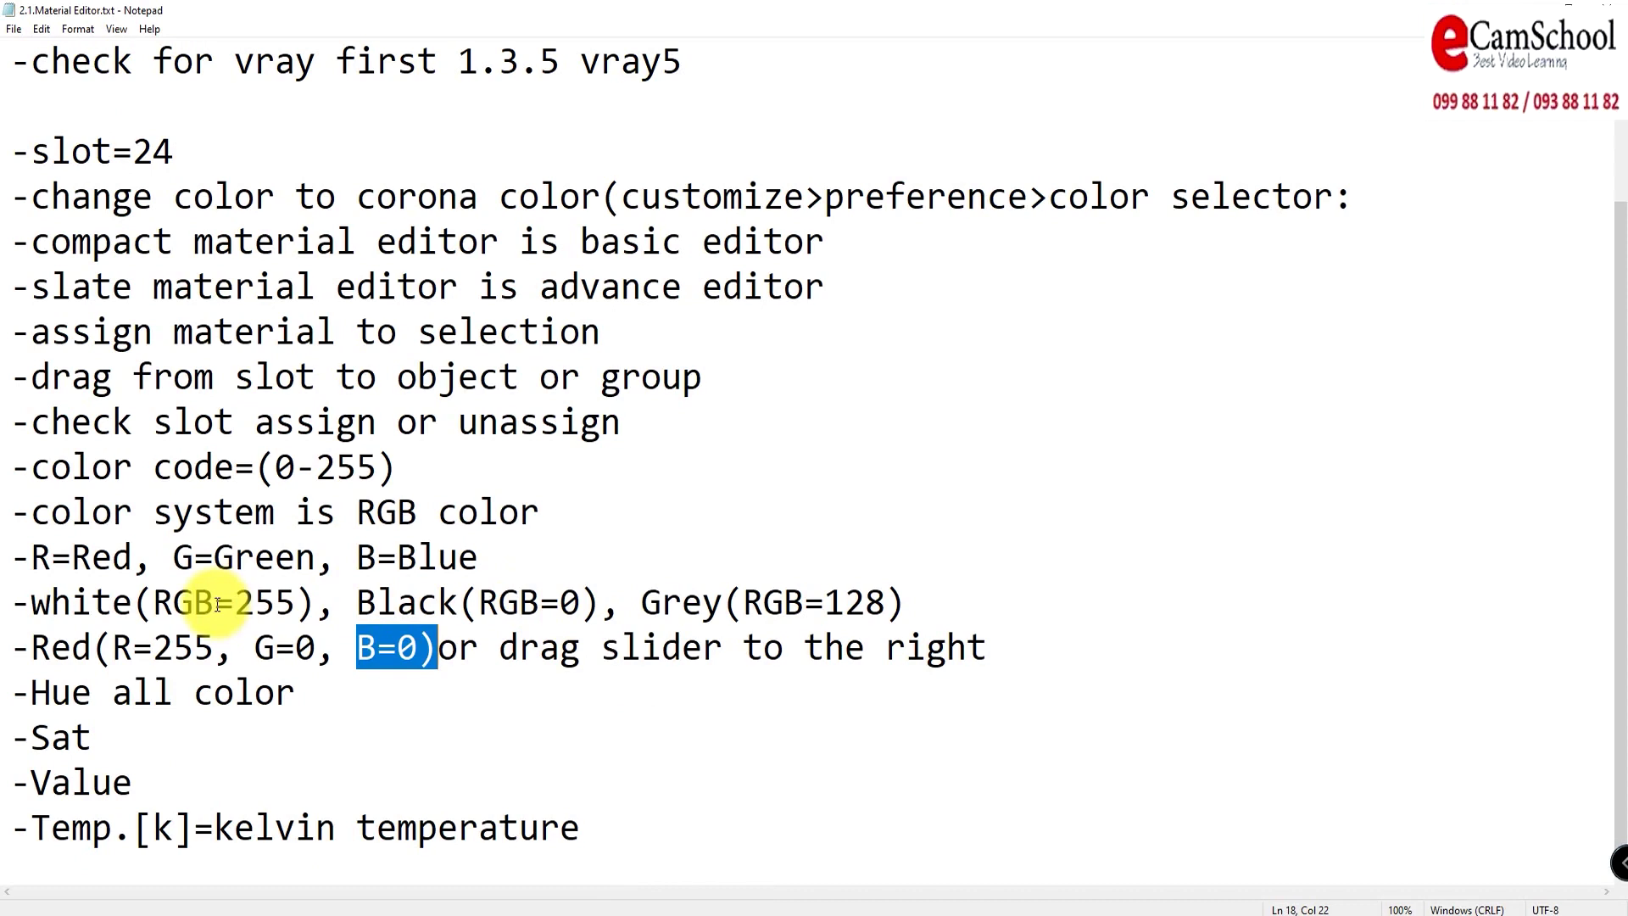
{"action": "left_click_drag", "start_coordinate": [17, 693], "coordinate": [320, 694]}
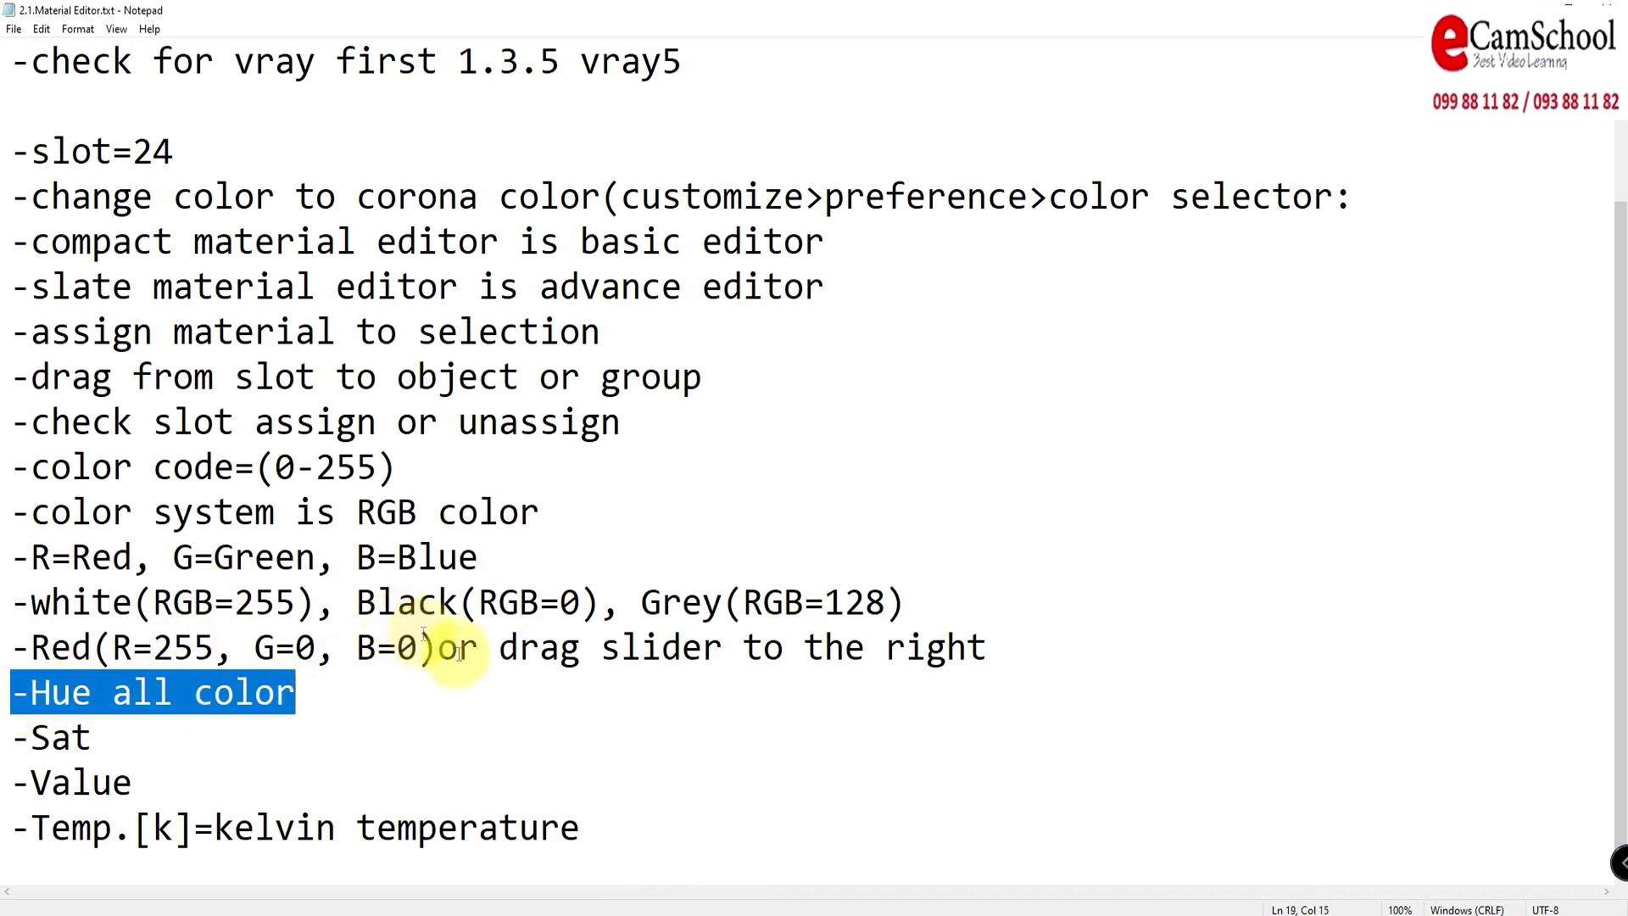
{"action": "left_click", "coordinate": [475, 913]}
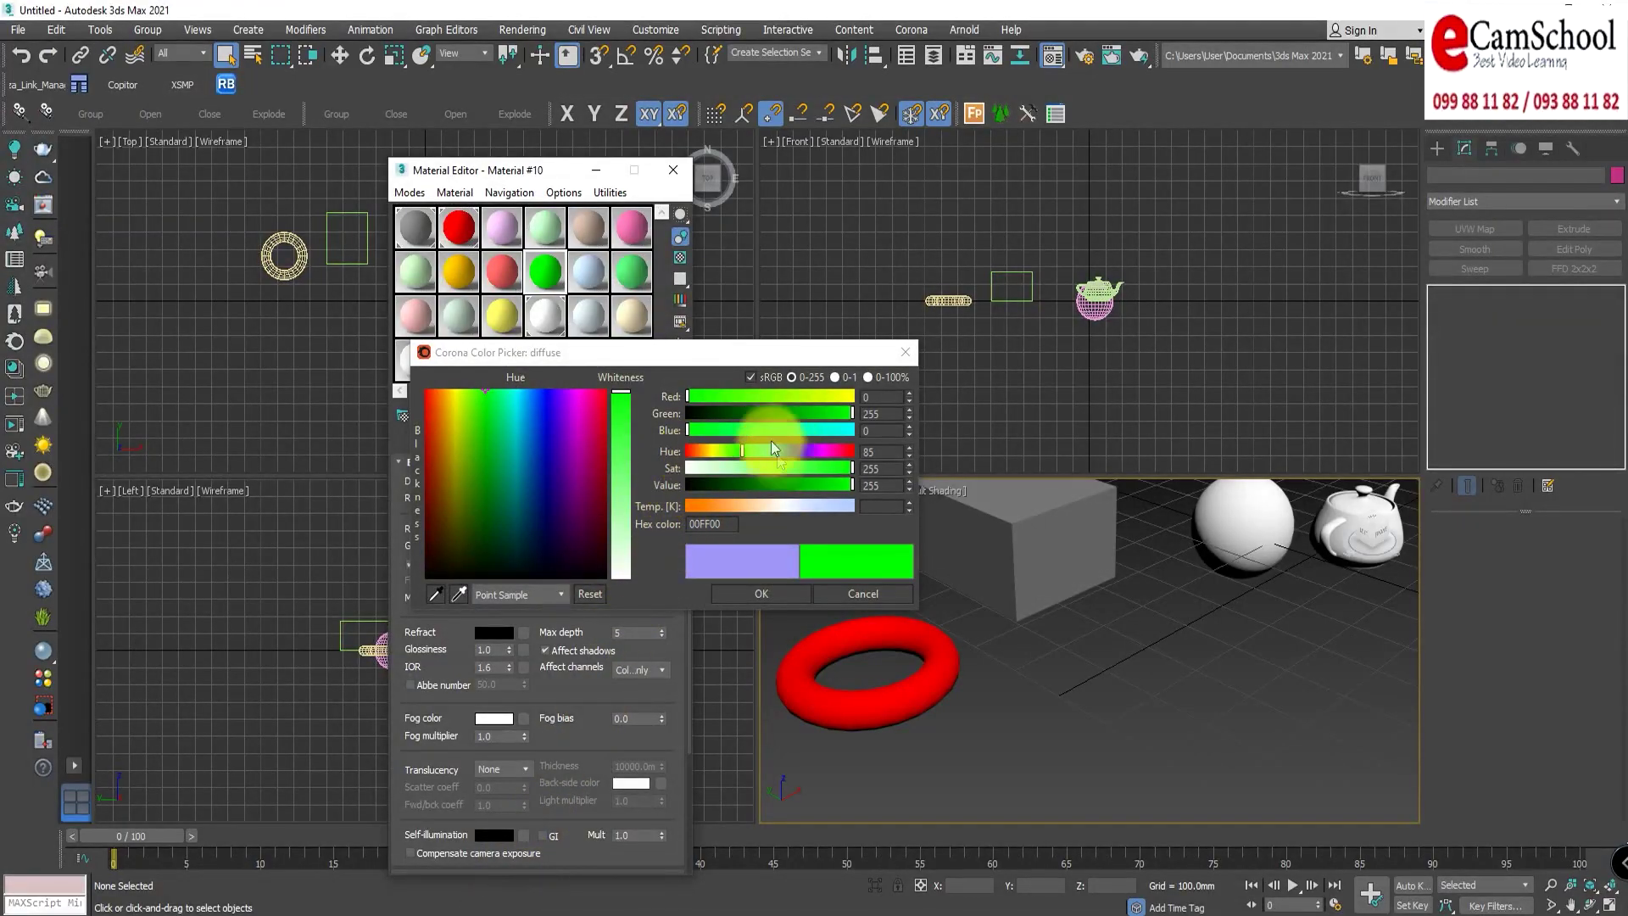
Step: Change Material #10's diffuse to pure yellow FFFF00 with Red and Green at 255
{"action": "left_click_drag", "start_coordinate": [655, 349], "coordinate": [811, 394]}
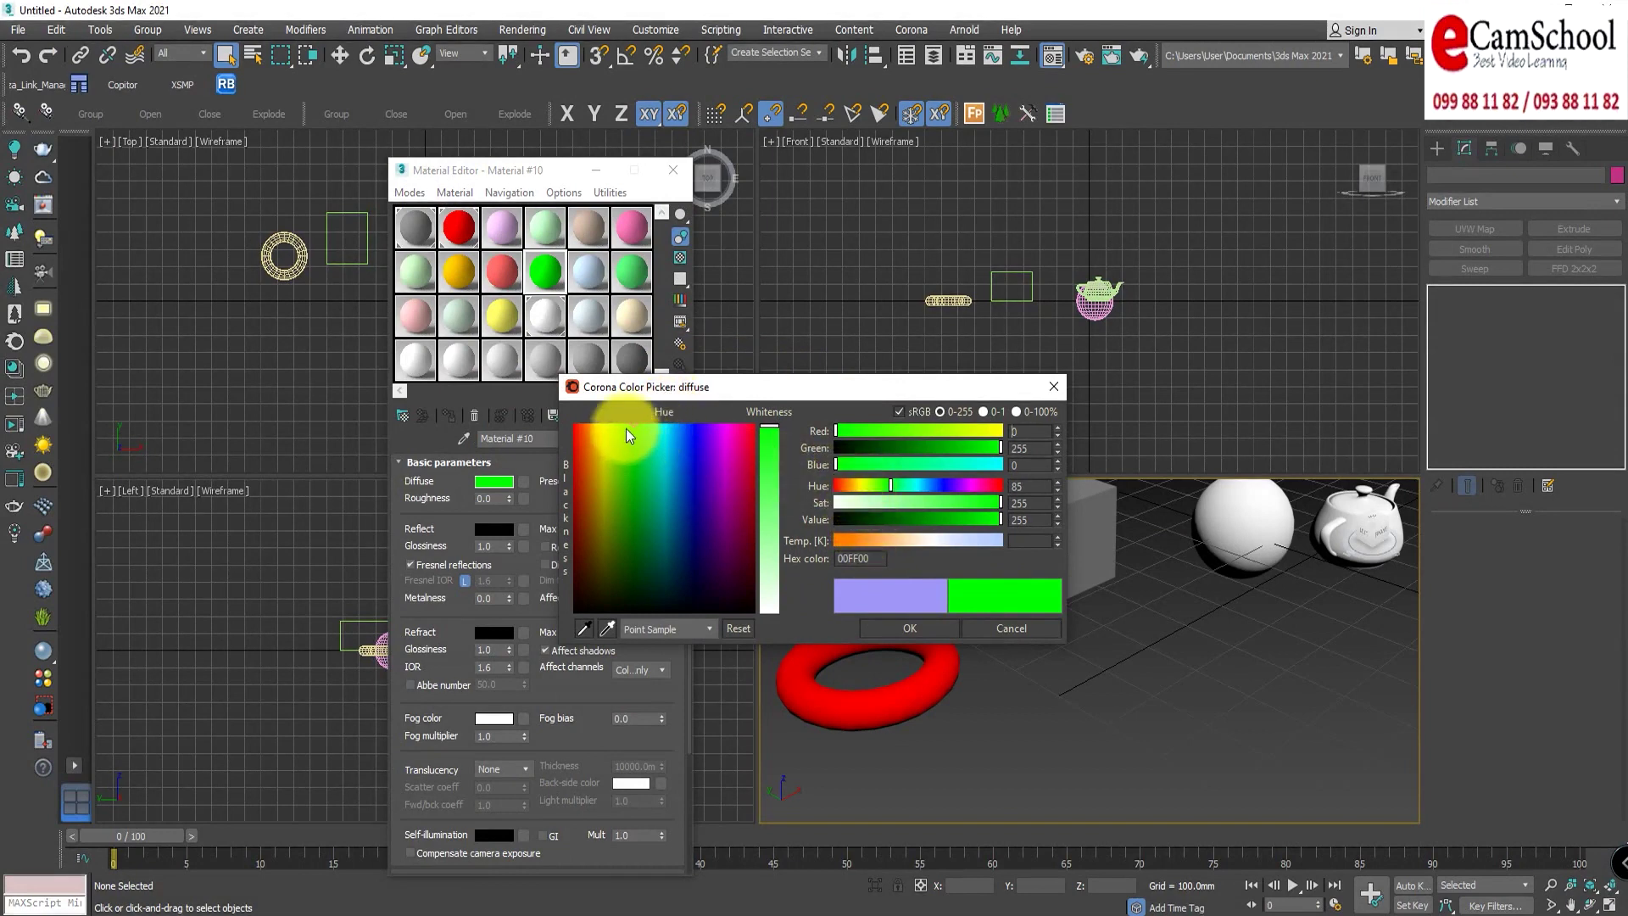
{"action": "left_click_drag", "start_coordinate": [596, 429], "coordinate": [598, 427]}
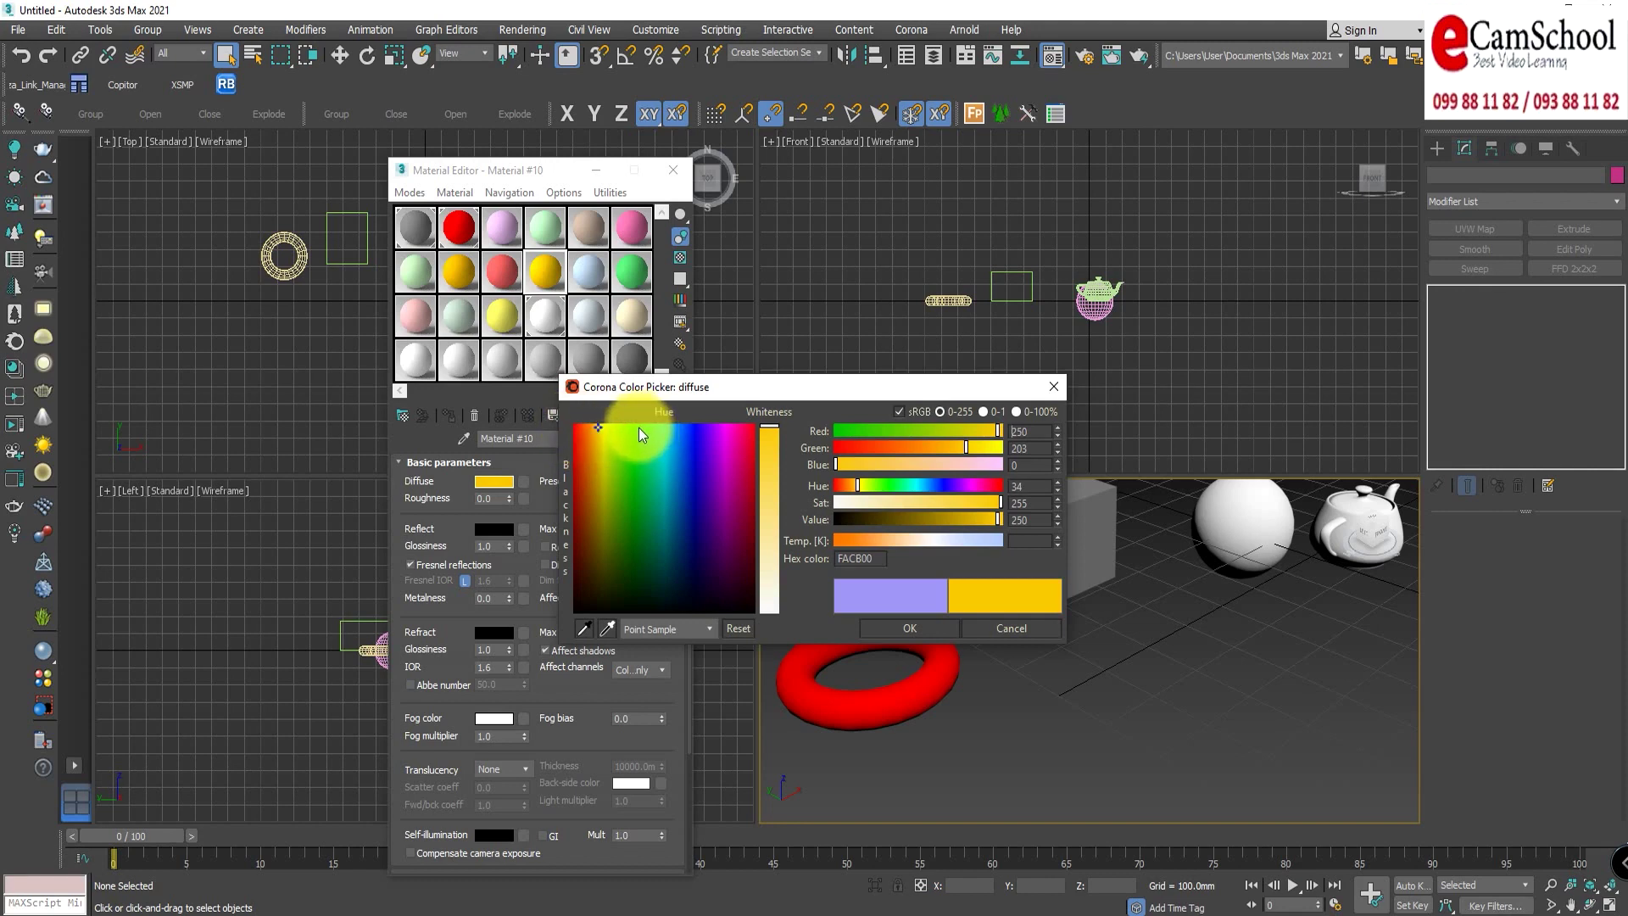
{"action": "left_click", "coordinate": [1005, 429]}
{"action": "left_click_drag", "start_coordinate": [965, 448], "coordinate": [1021, 450]}
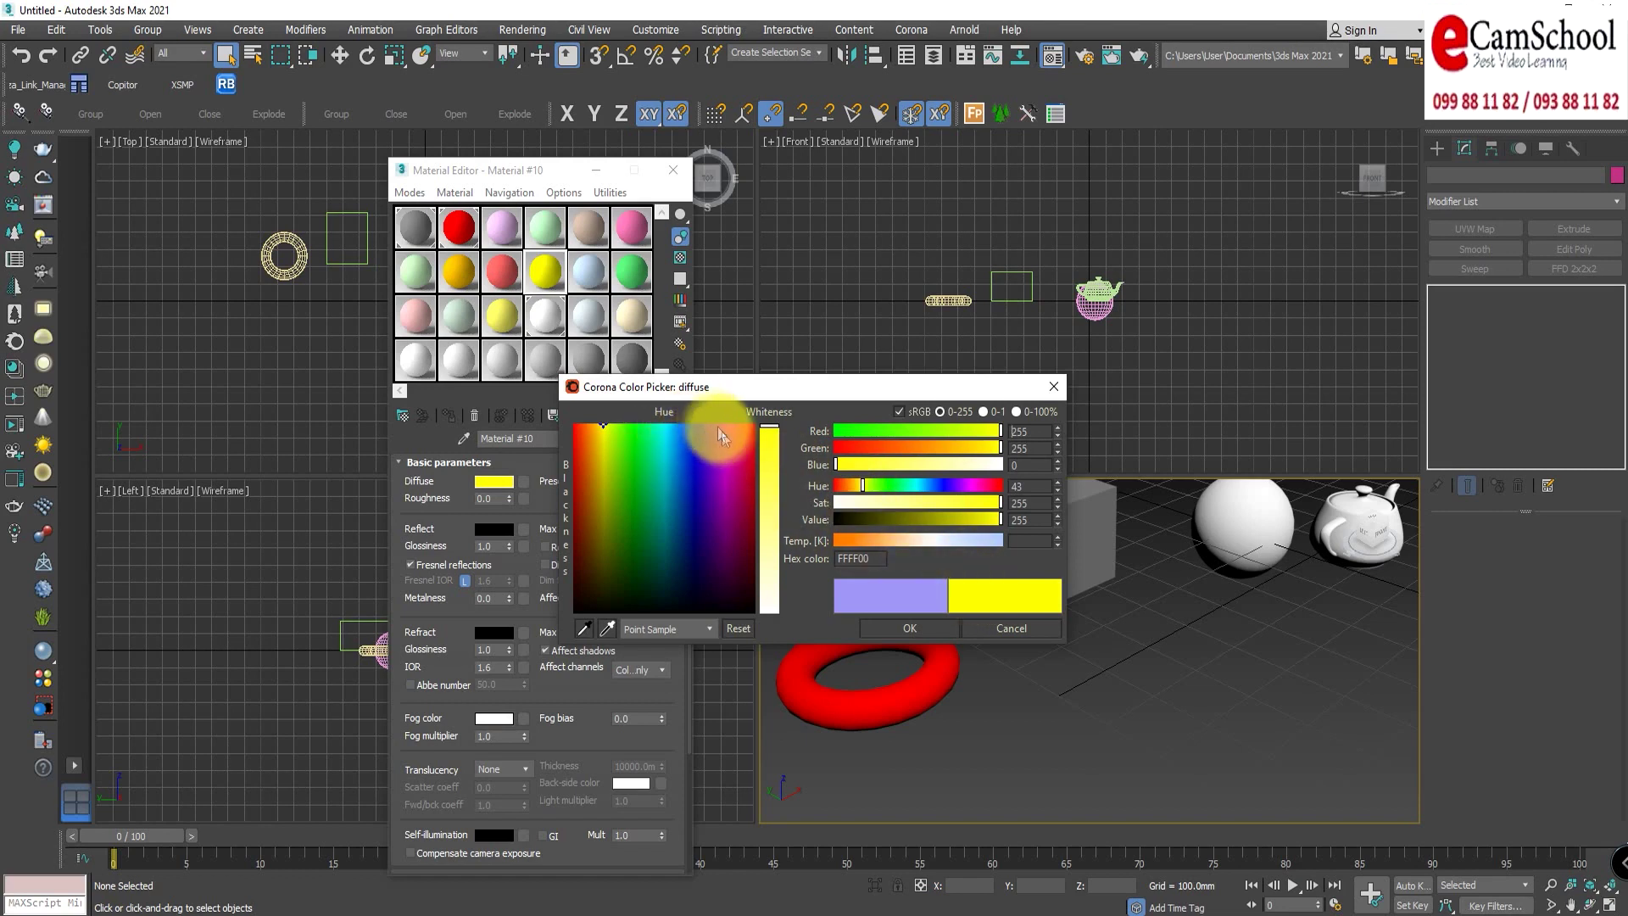
Step: Highlight the Sat and Value notes in Notepad, then return to 3ds Max
{"action": "left_click", "coordinate": [722, 911]}
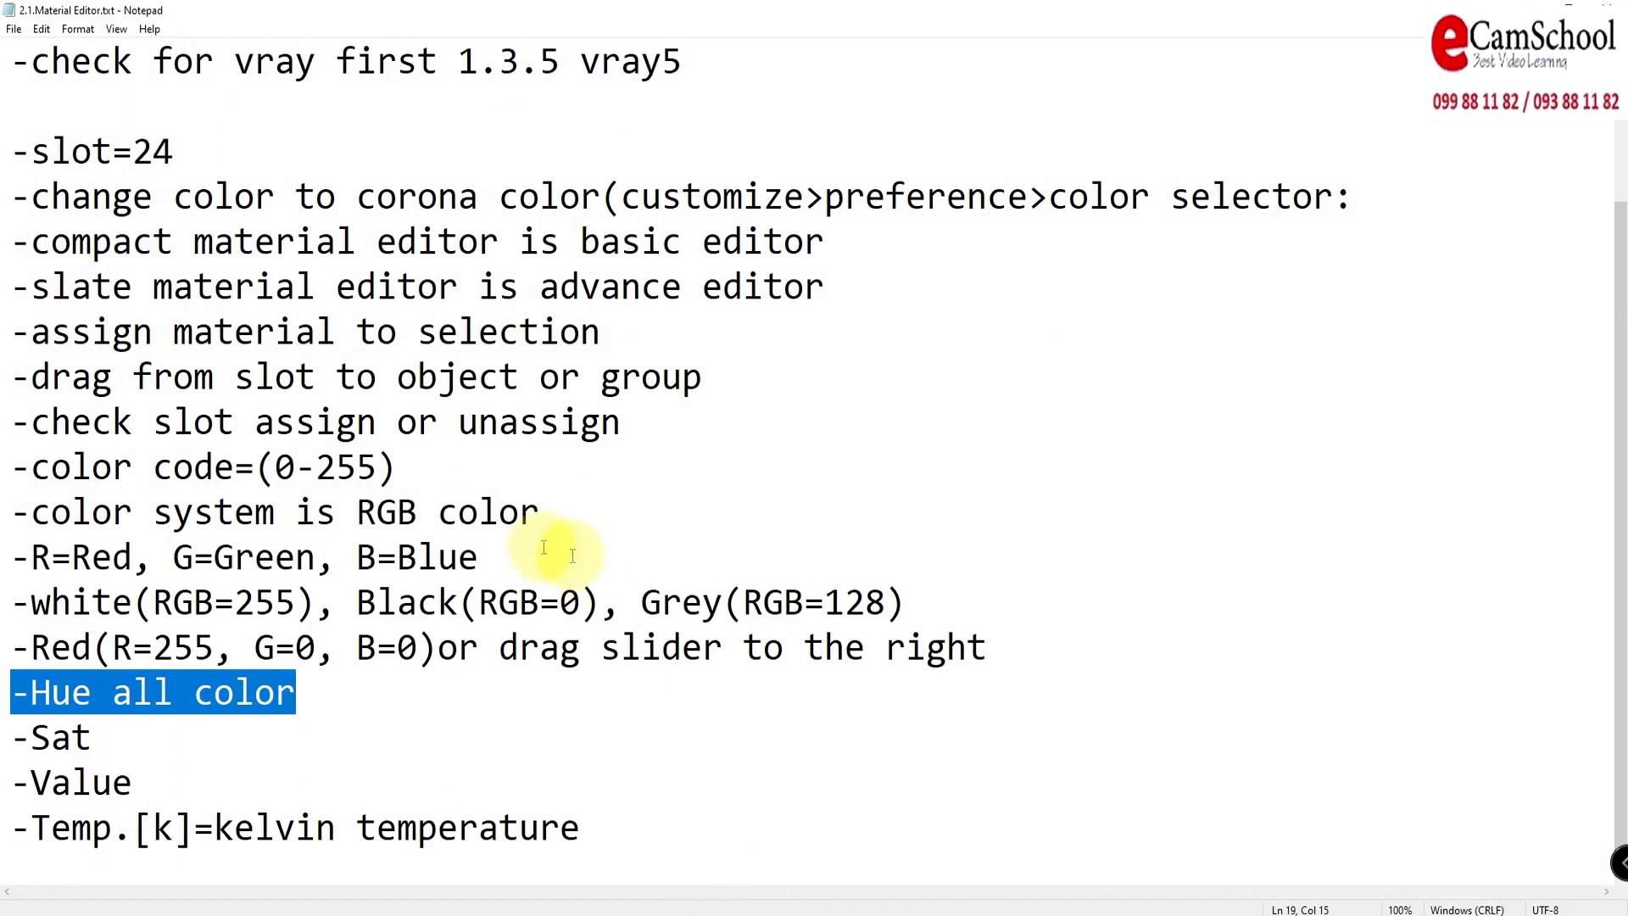
{"action": "left_click_drag", "start_coordinate": [123, 742], "coordinate": [4, 738]}
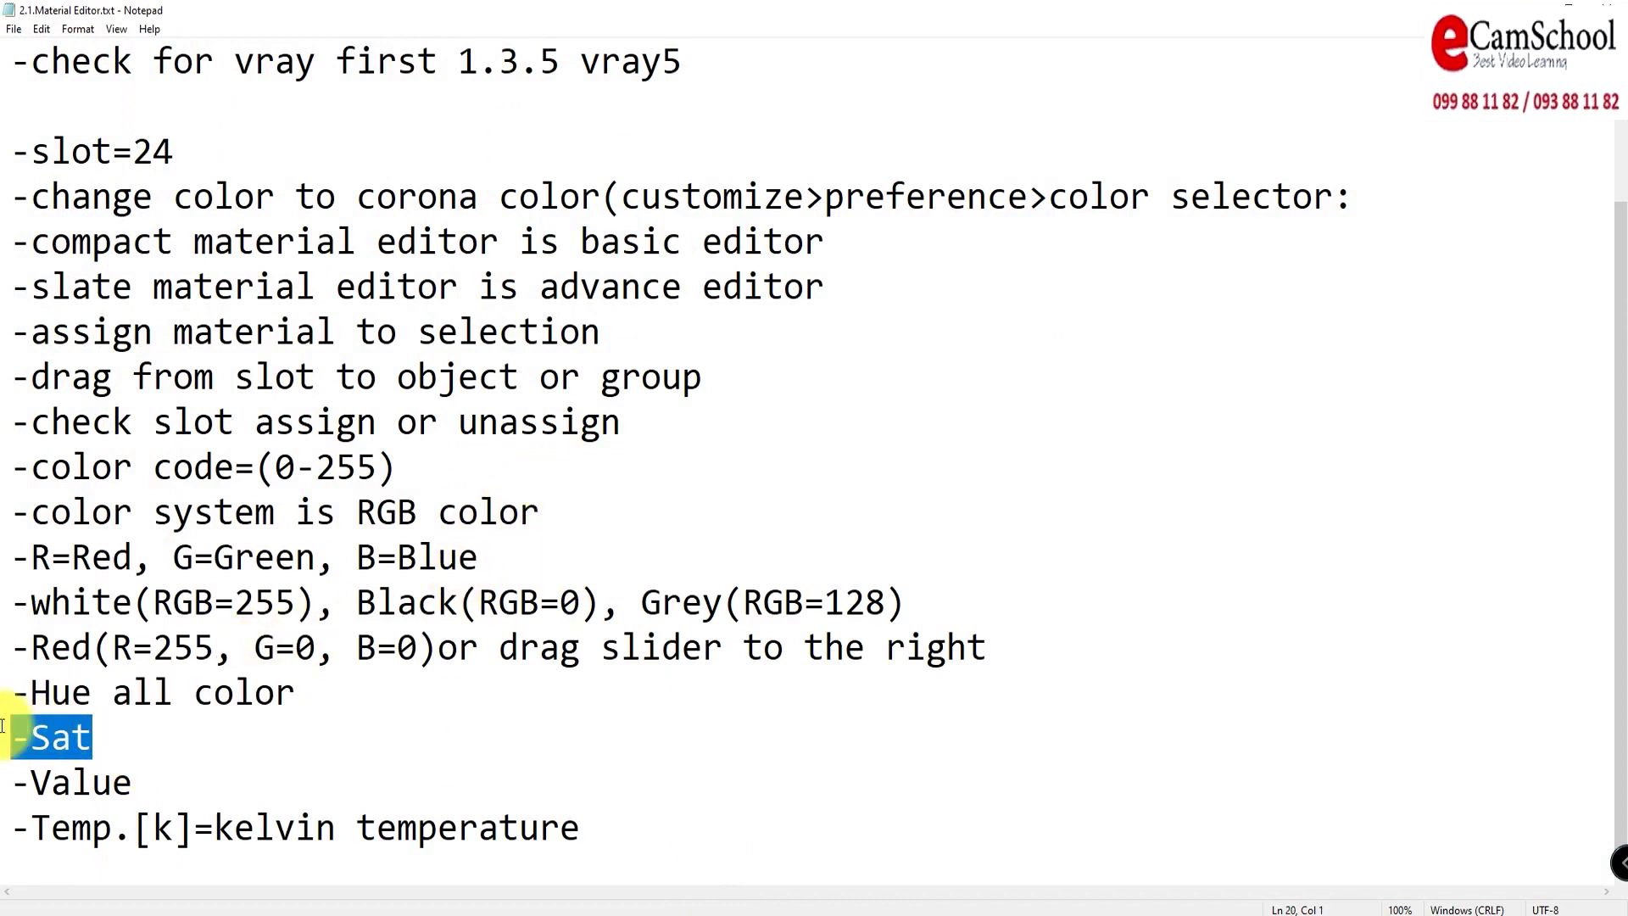
{"action": "left_click_drag", "start_coordinate": [140, 782], "coordinate": [4, 776]}
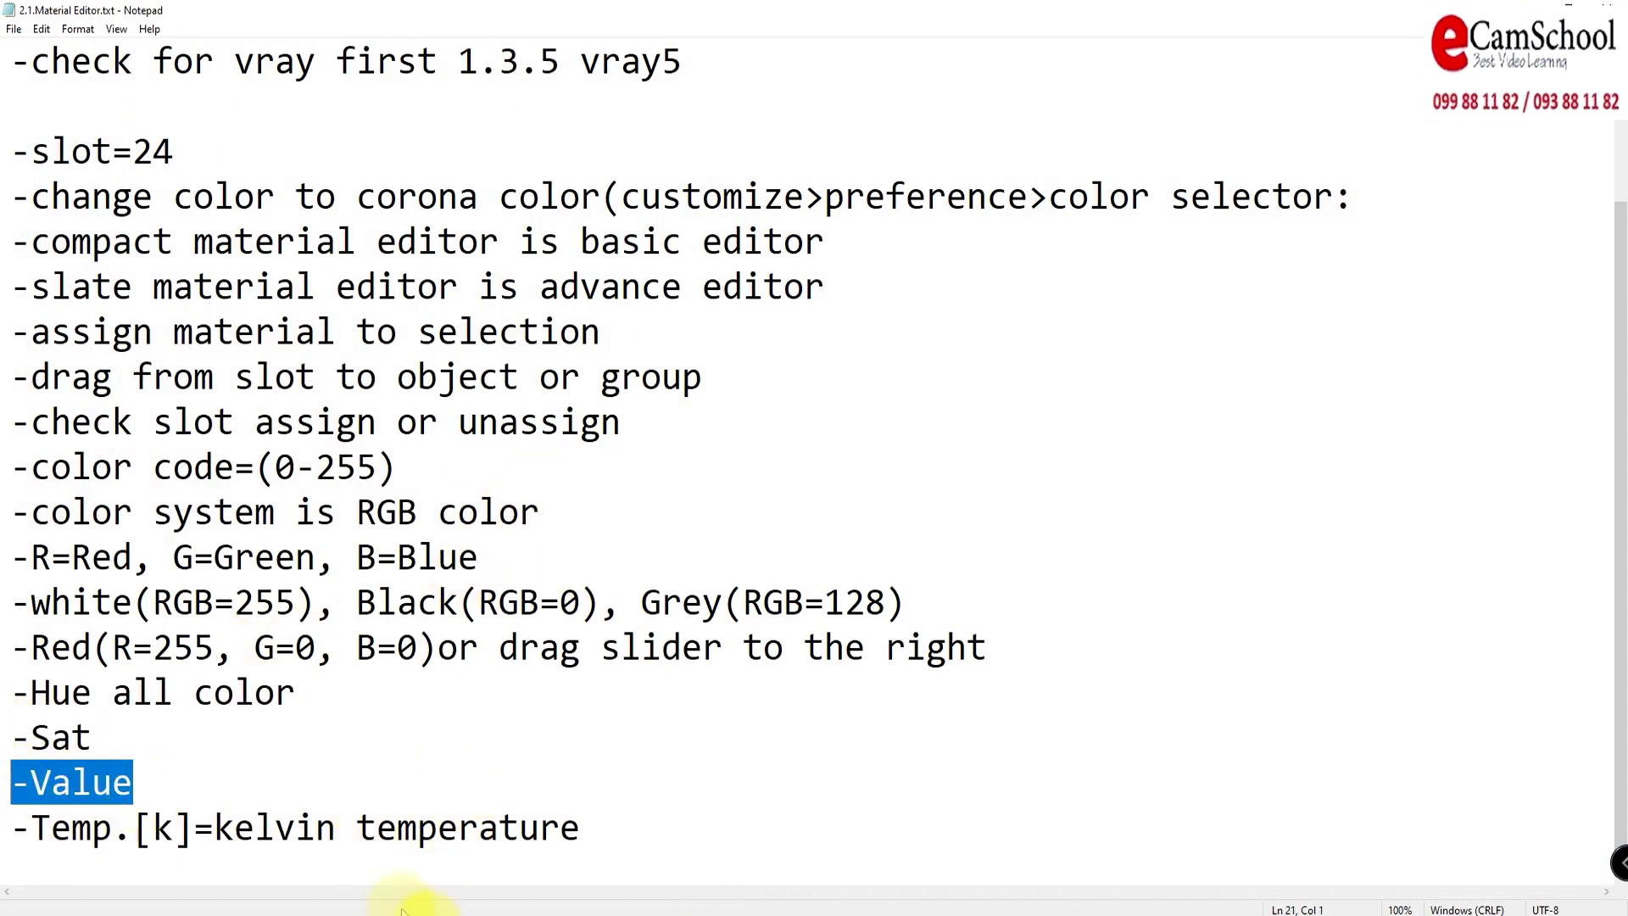
{"action": "left_click", "coordinate": [479, 911]}
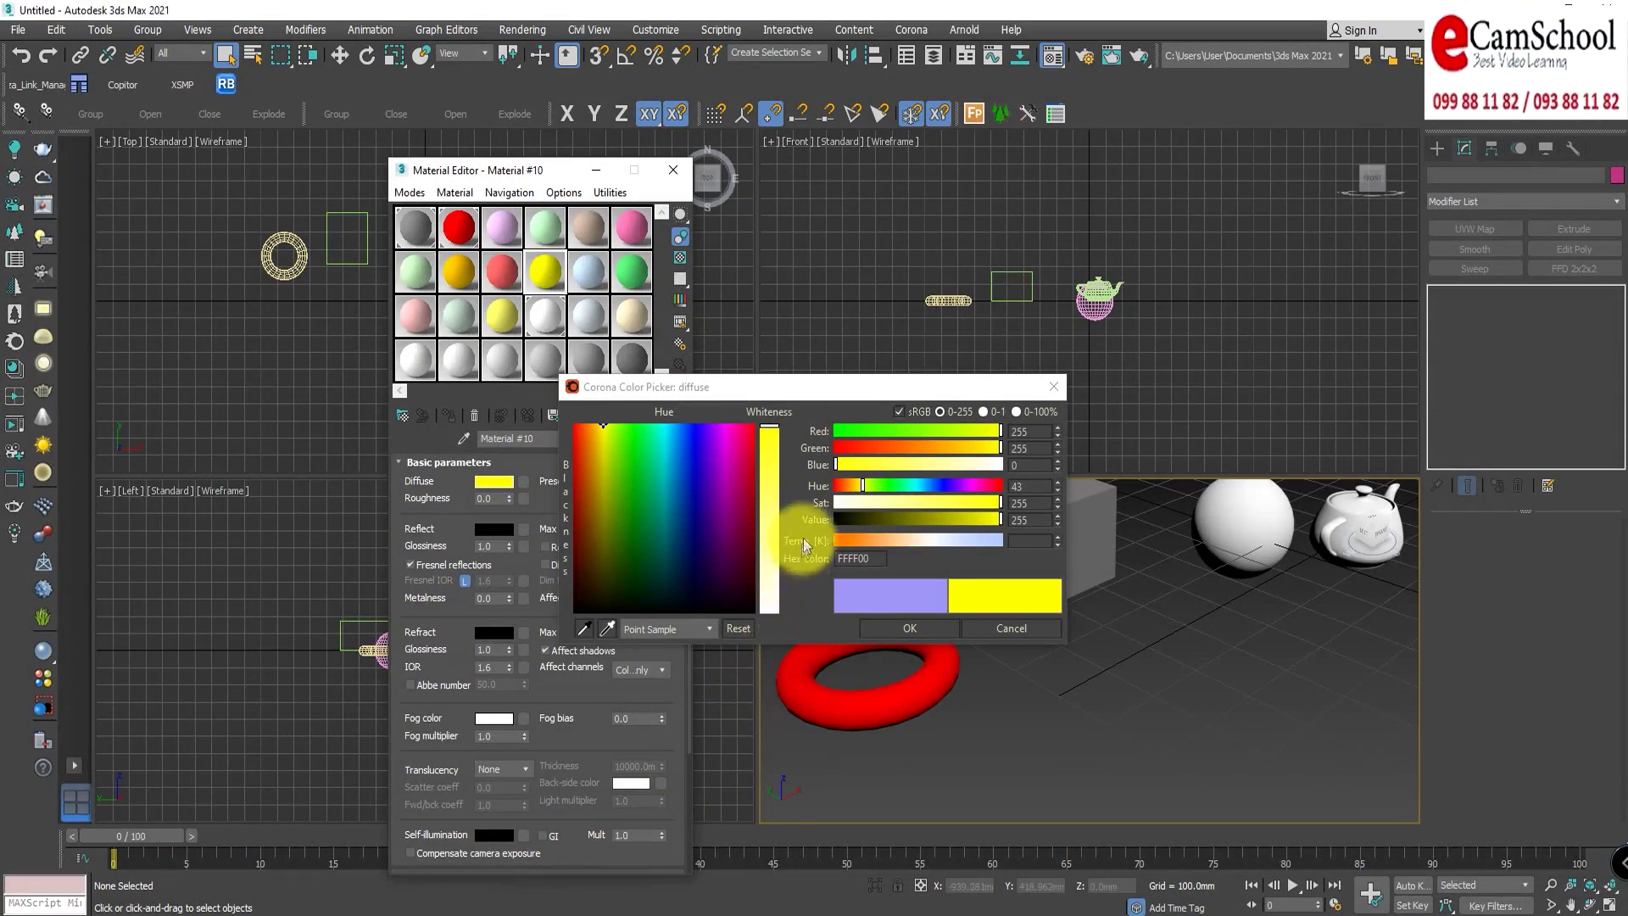
Step: Drop Sat and Value to 0 in the Corona picker and accept the black diffuse colour
{"action": "left_click_drag", "start_coordinate": [982, 502], "coordinate": [832, 500]}
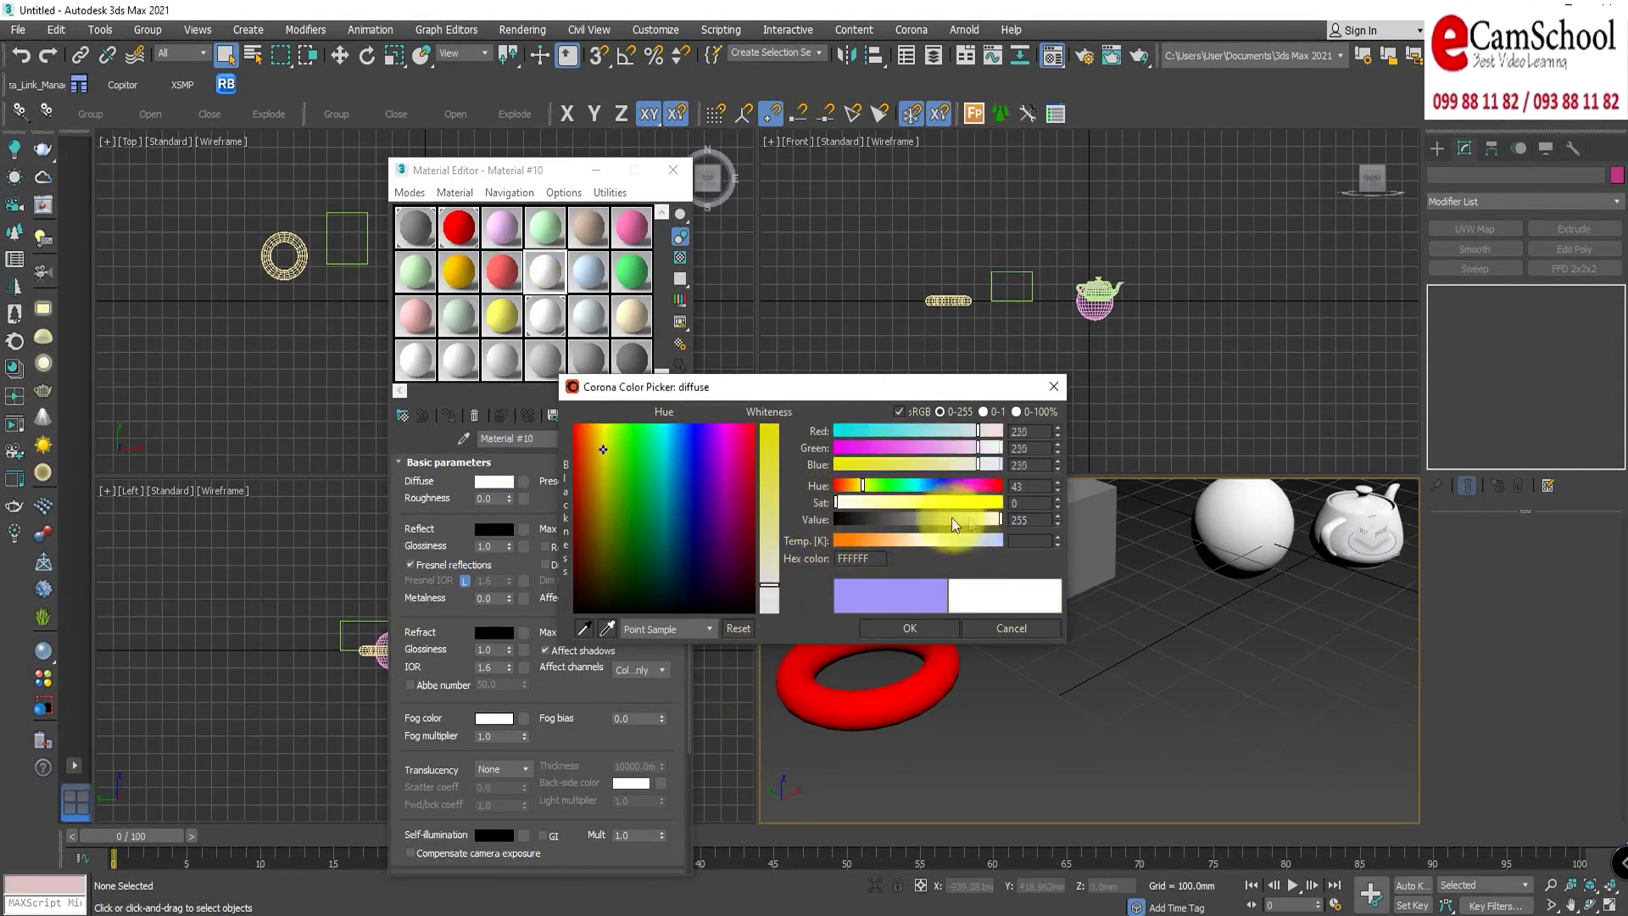
{"action": "left_click_drag", "start_coordinate": [952, 518], "coordinate": [802, 502]}
{"action": "left_click", "coordinate": [942, 634]}
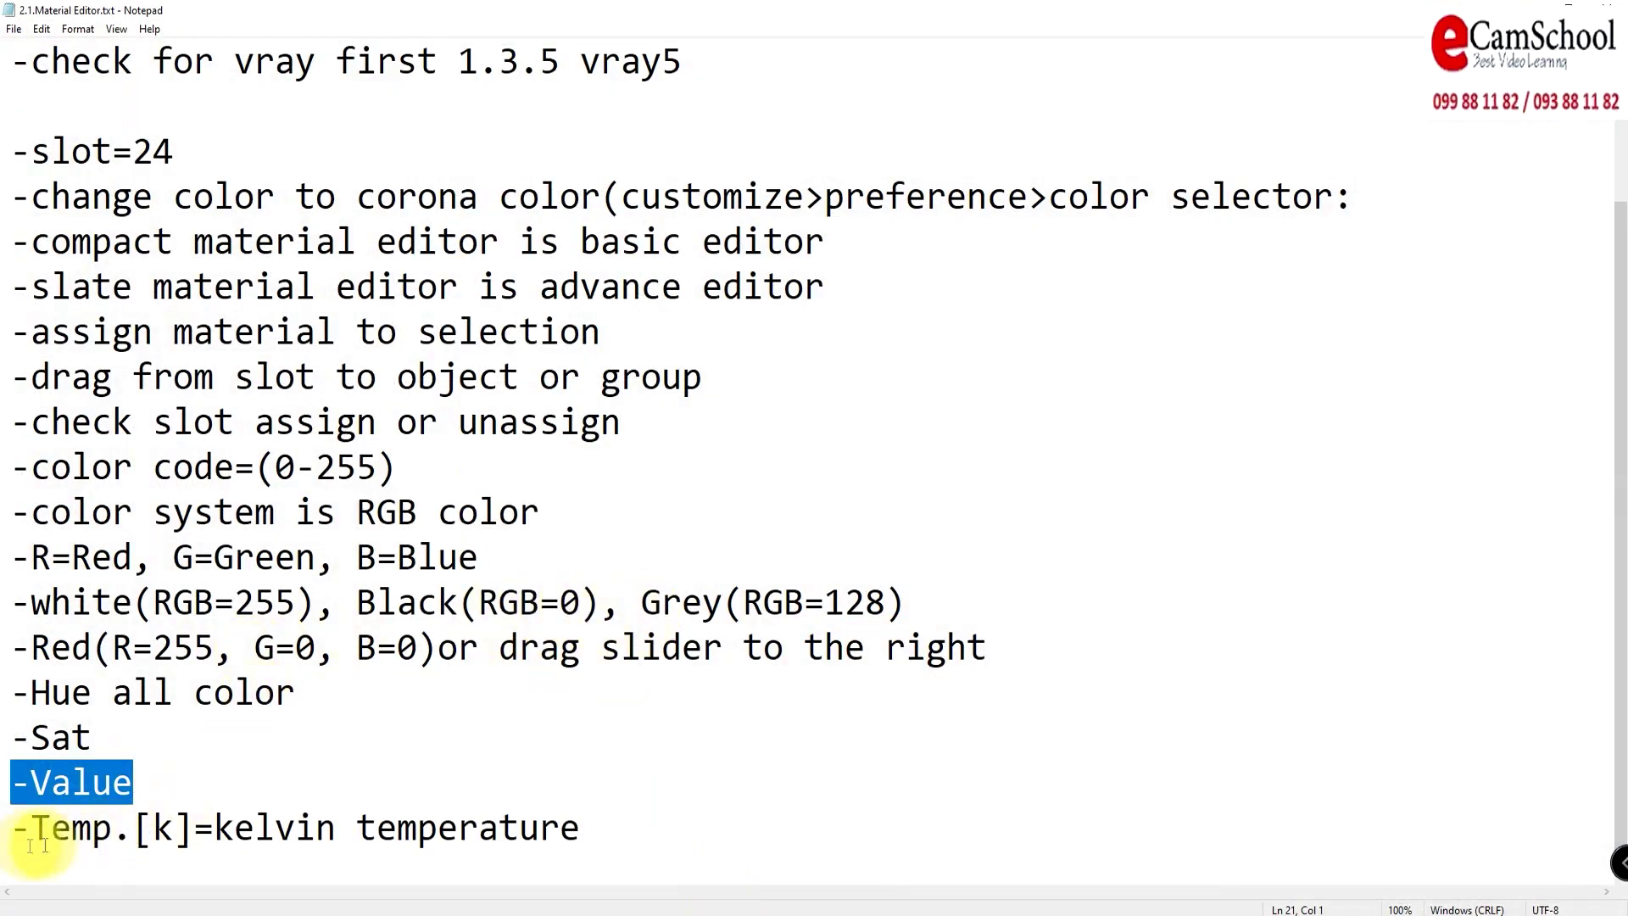
Step: Highlight parts of the "Temp.[k]=kelvin temperature" line in Notepad, then return to 3ds Max
{"action": "left_click", "coordinate": [591, 830]}
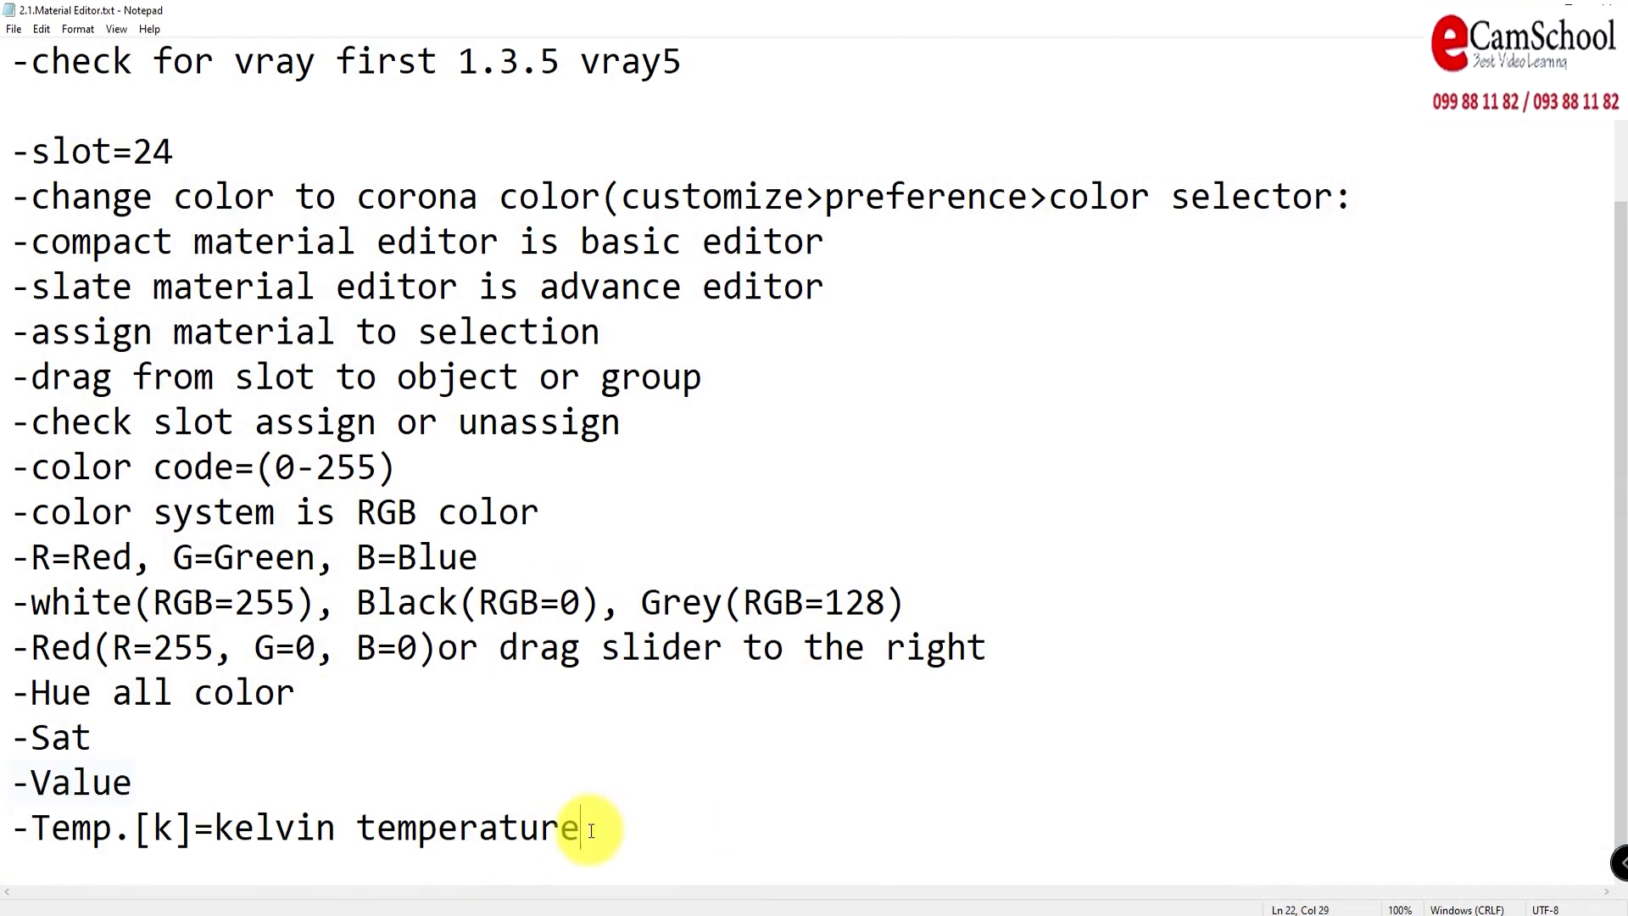
{"action": "left_click_drag", "start_coordinate": [591, 829], "coordinate": [17, 829]}
{"action": "left_click", "coordinate": [119, 830]}
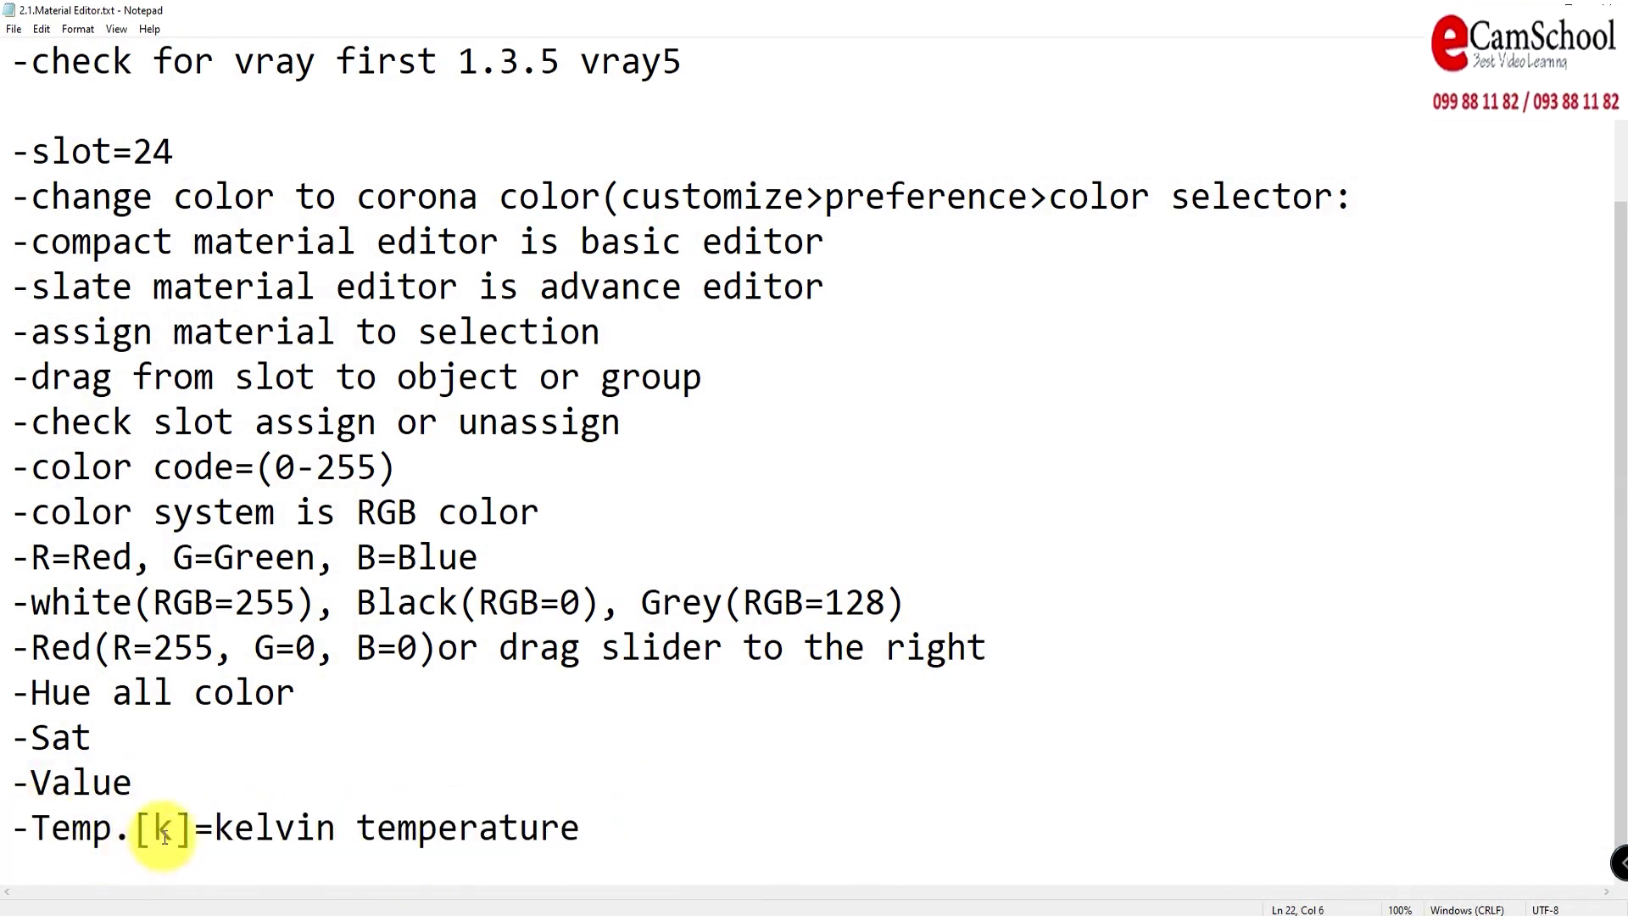
{"action": "mouse_move", "coordinate": [166, 829]}
{"action": "left_mouse_down"}
{"action": "mouse_move", "coordinate": [38, 829]}
{"action": "mouse_move", "coordinate": [174, 830]}
{"action": "left_mouse_up"}
{"action": "left_click", "coordinate": [39, 830]}
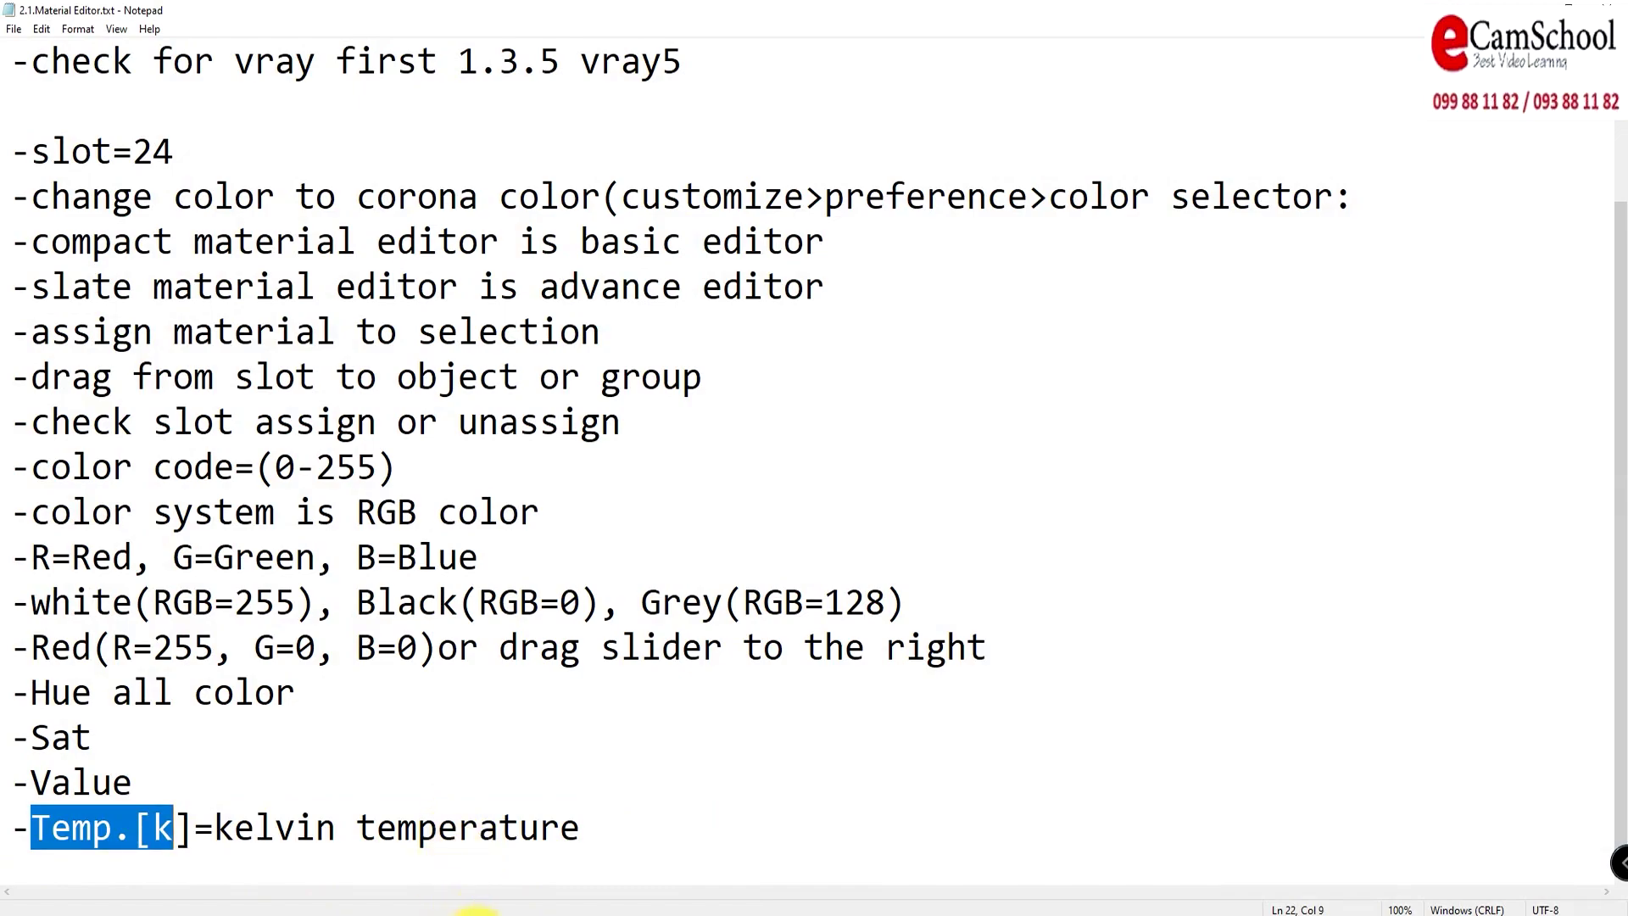
{"action": "left_click", "coordinate": [475, 912]}
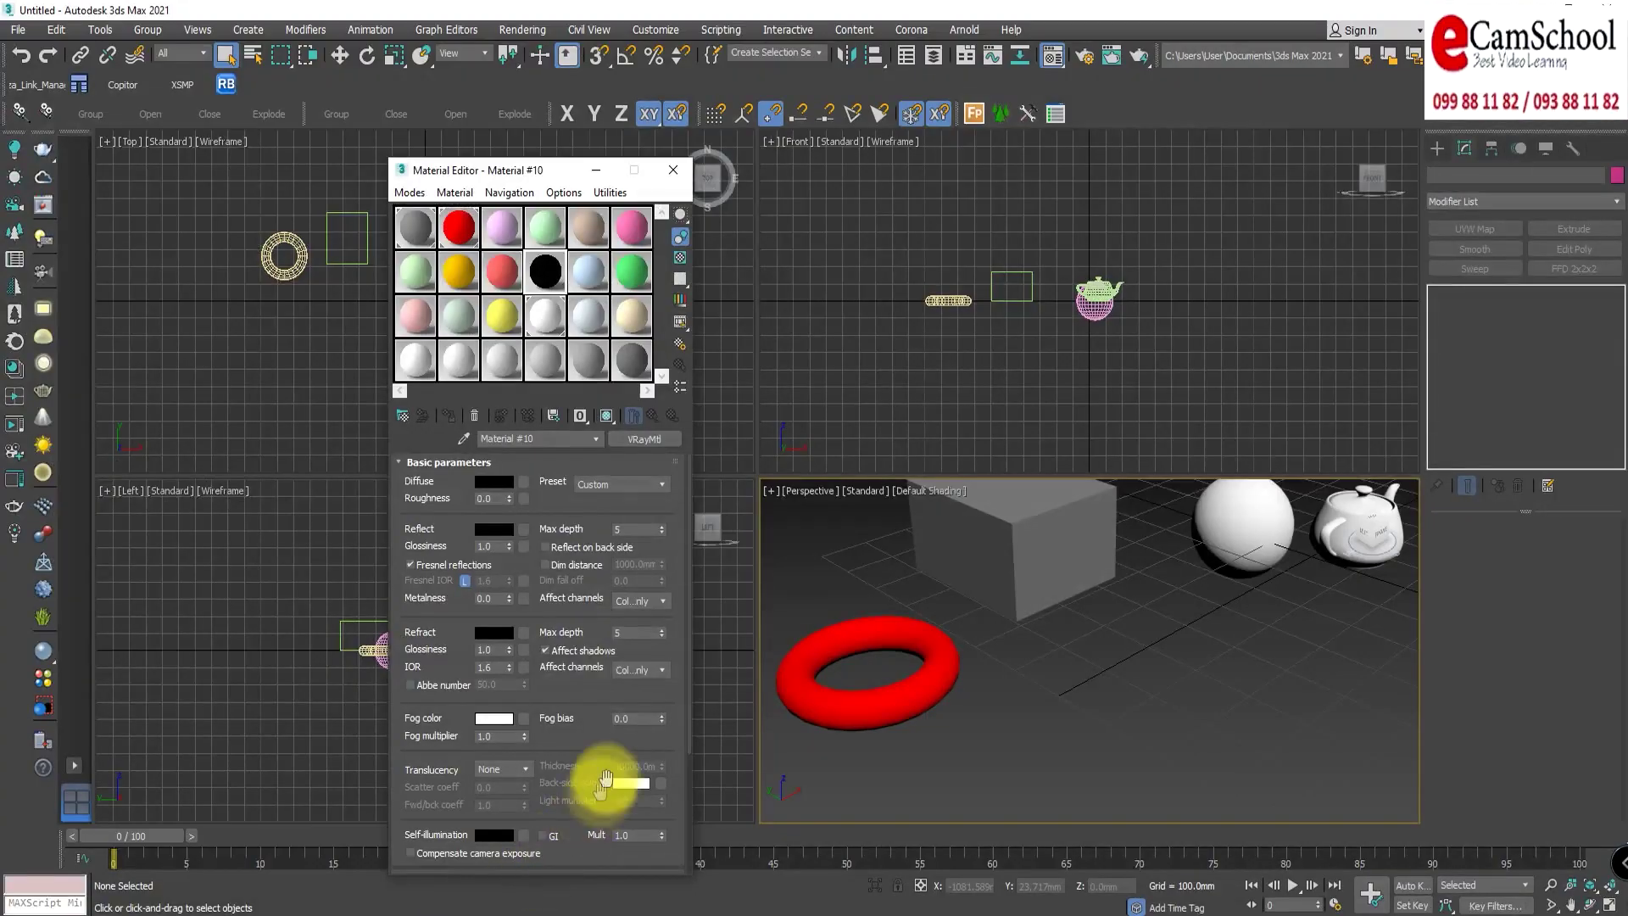
Step: Discard a warm orange diffuse for Material #10, keeping it black, and open the kelvin temperature folder
{"action": "left_click", "coordinate": [496, 481]}
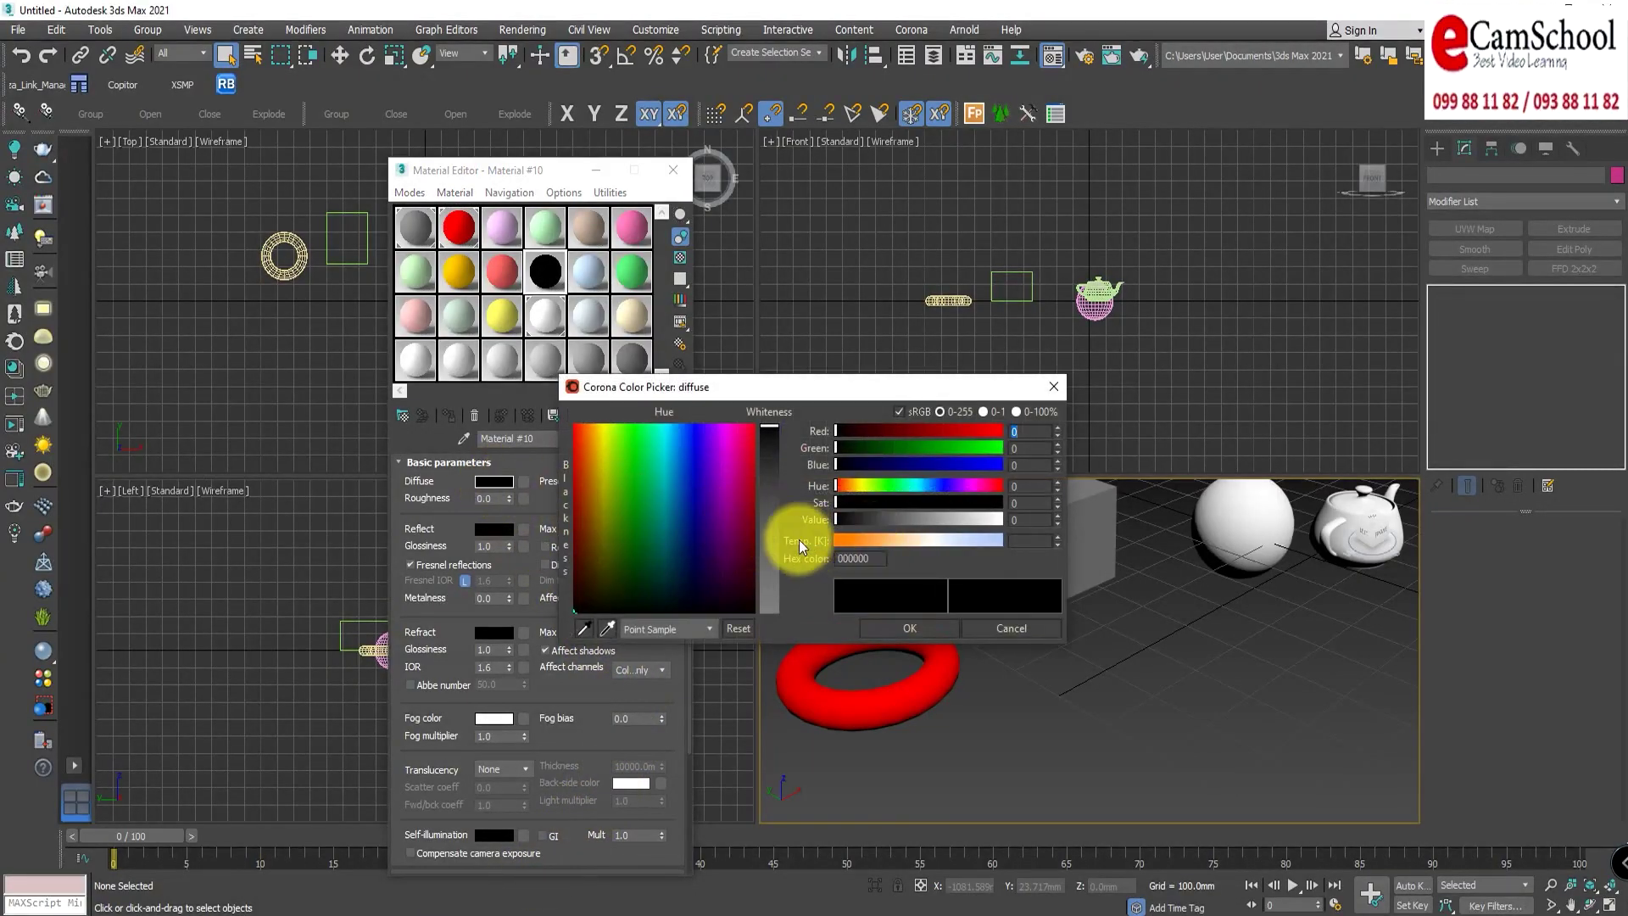
{"action": "left_click_drag", "start_coordinate": [854, 544], "coordinate": [886, 544]}
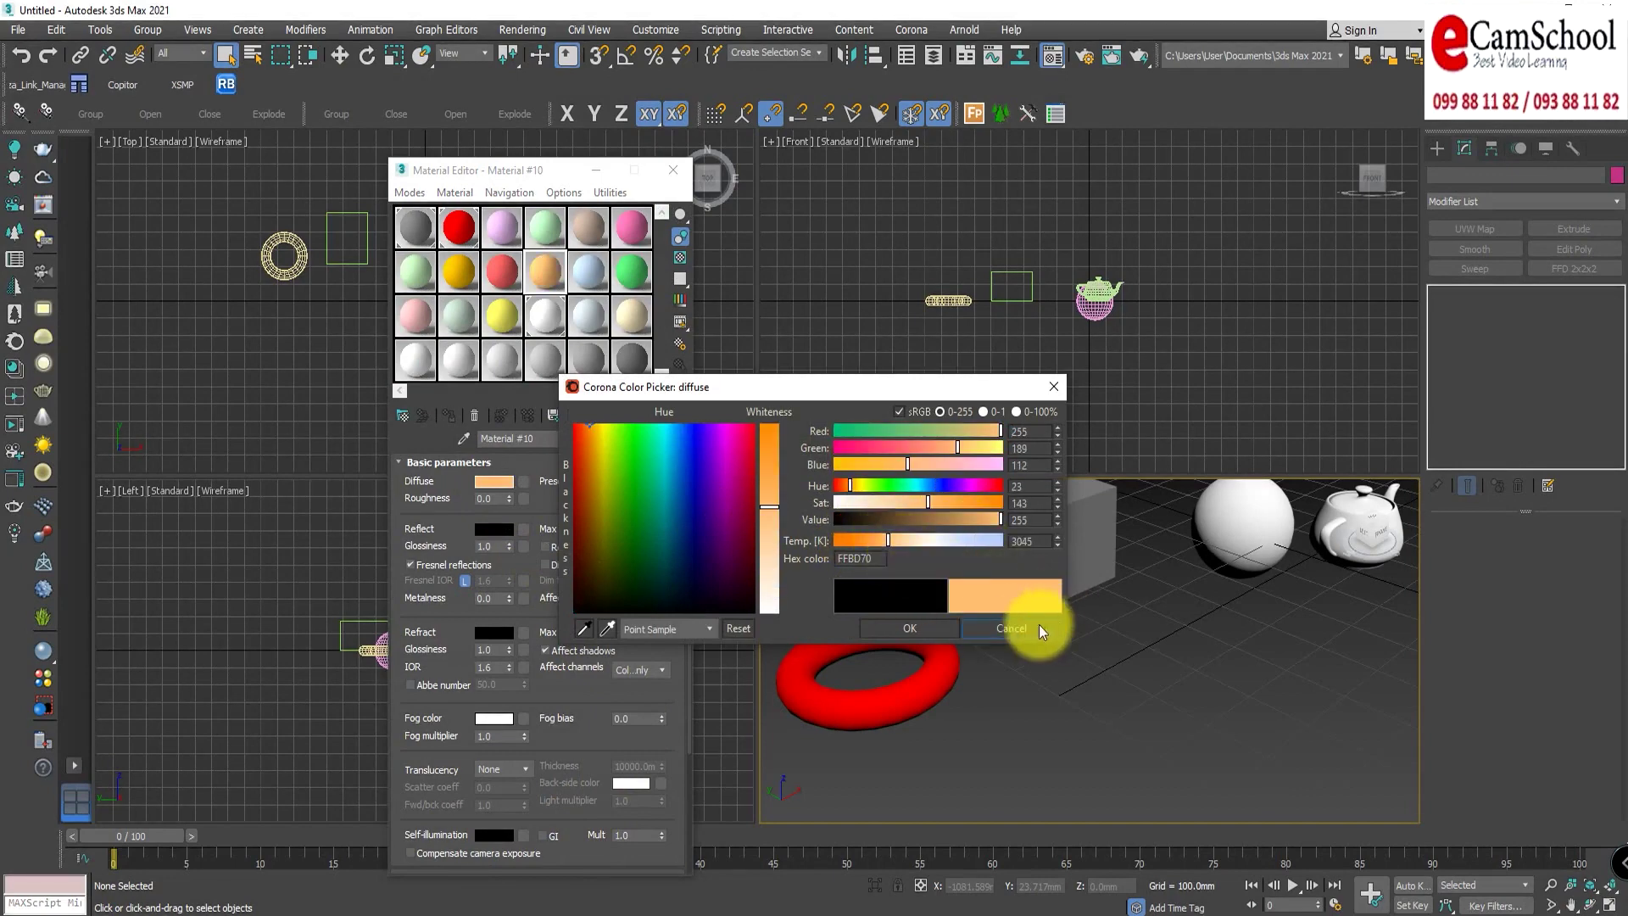
{"action": "left_click", "coordinate": [1015, 628]}
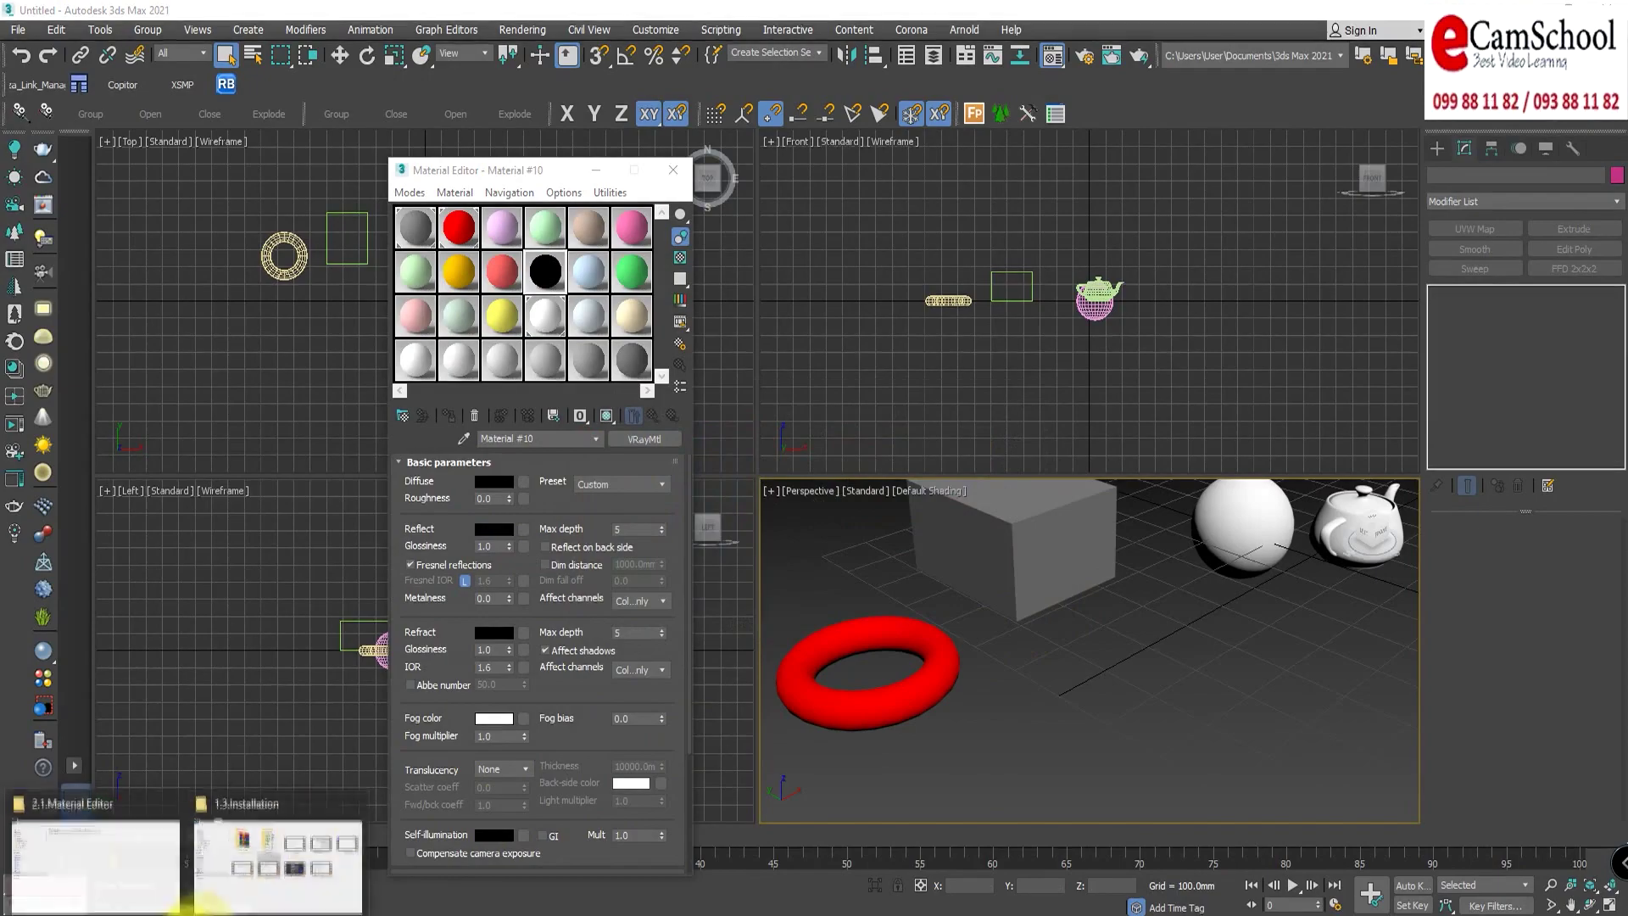
{"action": "left_click", "coordinate": [119, 867]}
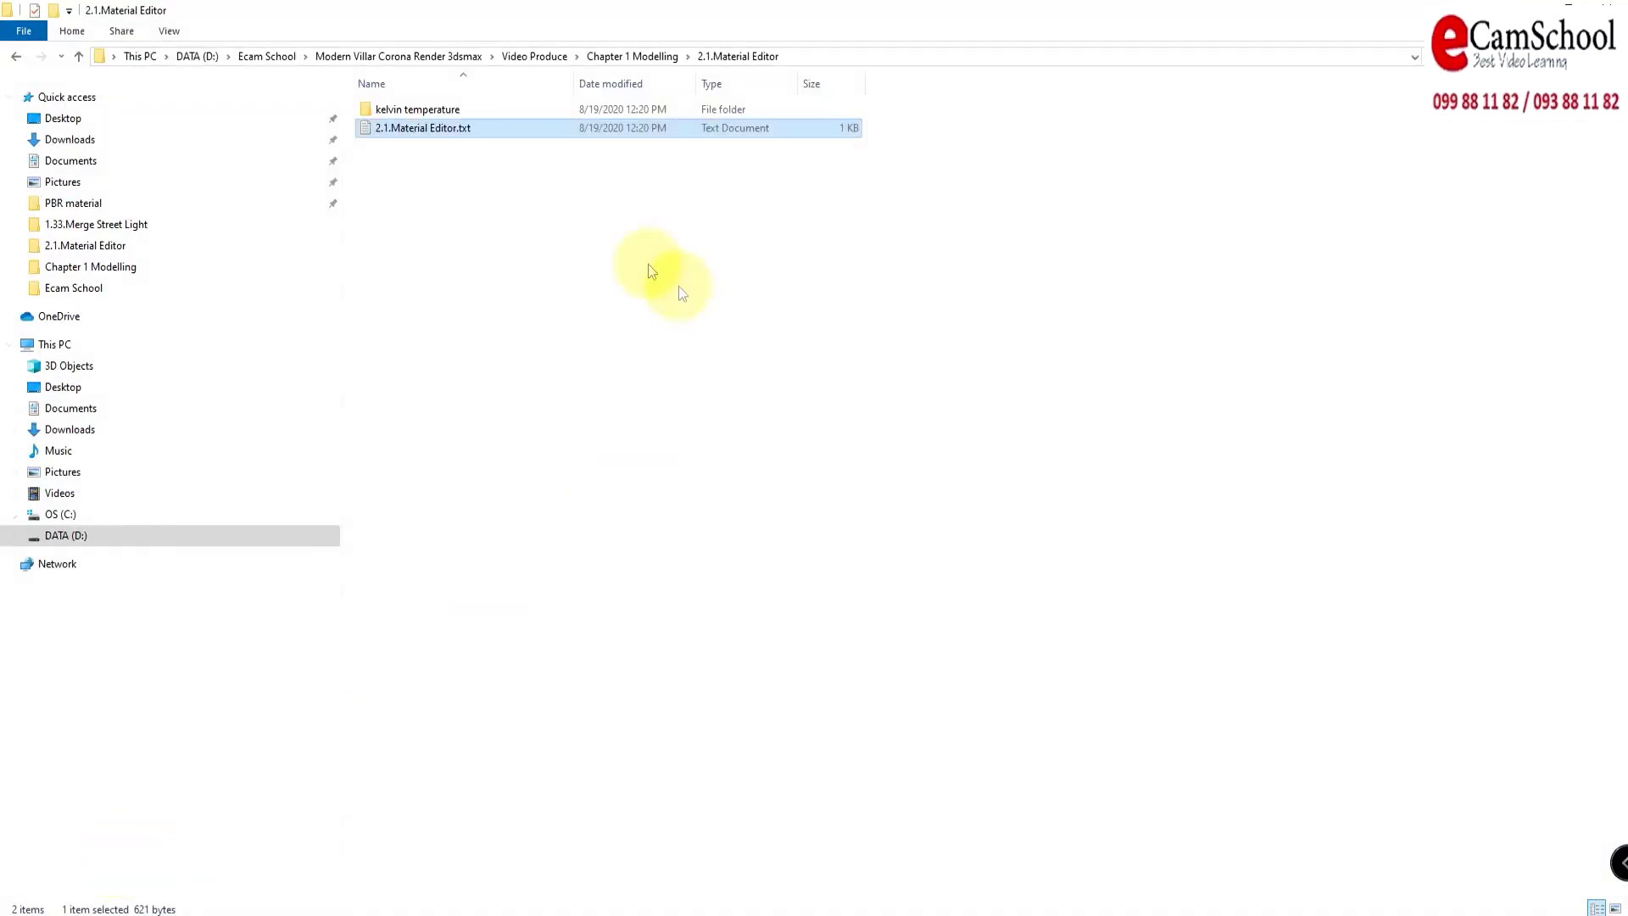
{"action": "double_click", "coordinate": [442, 109]}
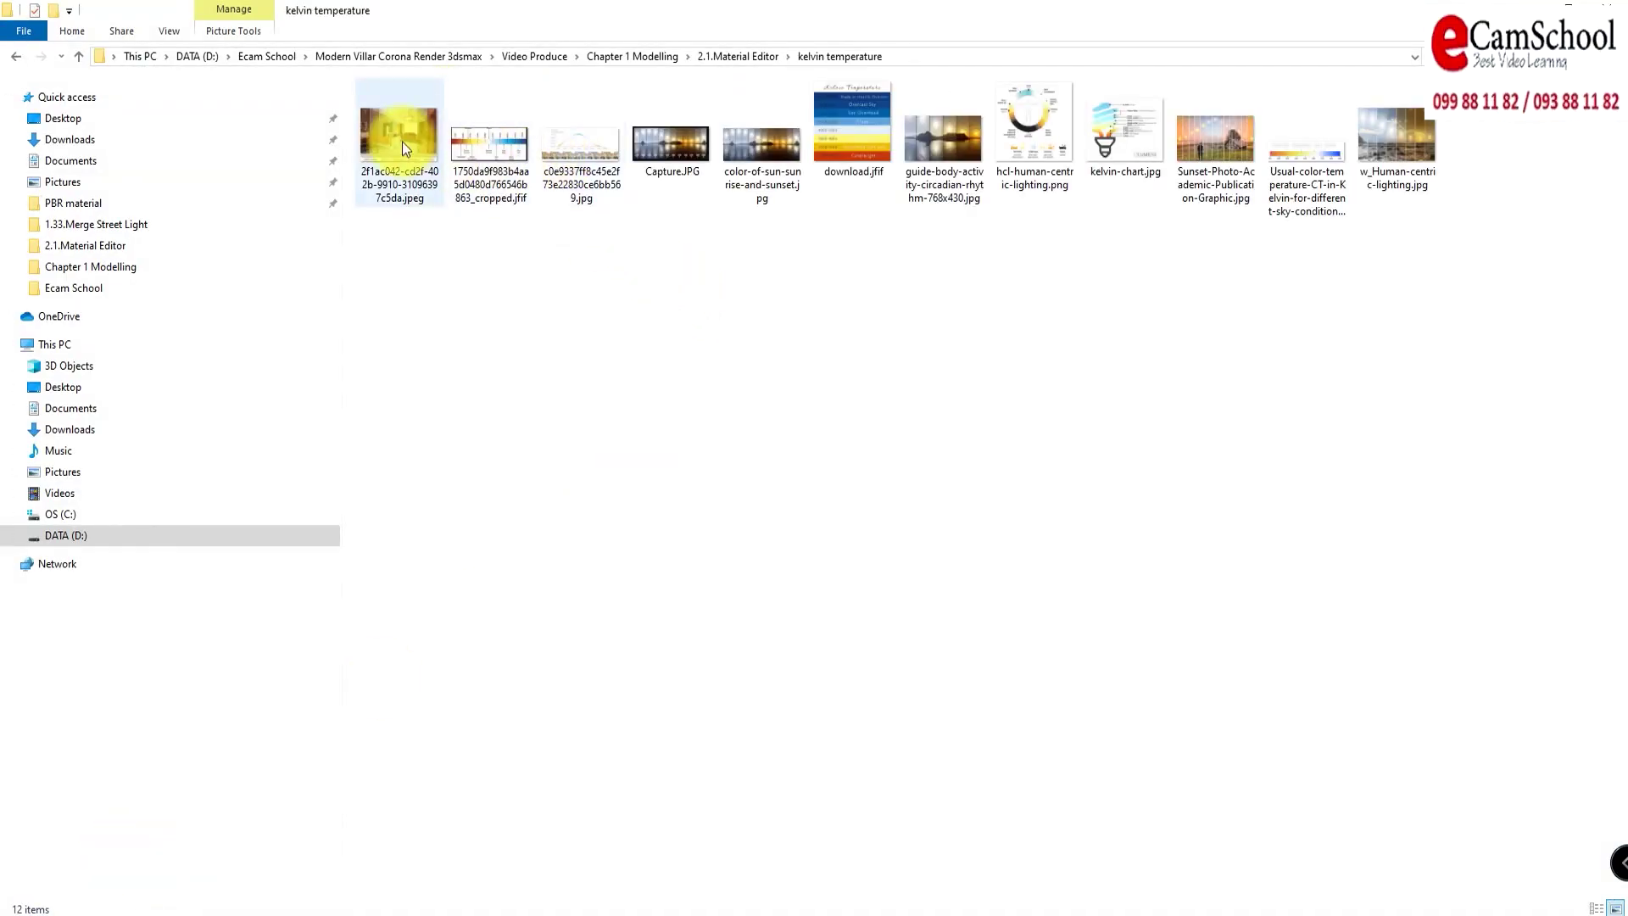
Step: Open the first kelvin reference image in Photos and page forward to Capture.JPG
{"action": "double_click", "coordinate": [378, 147]}
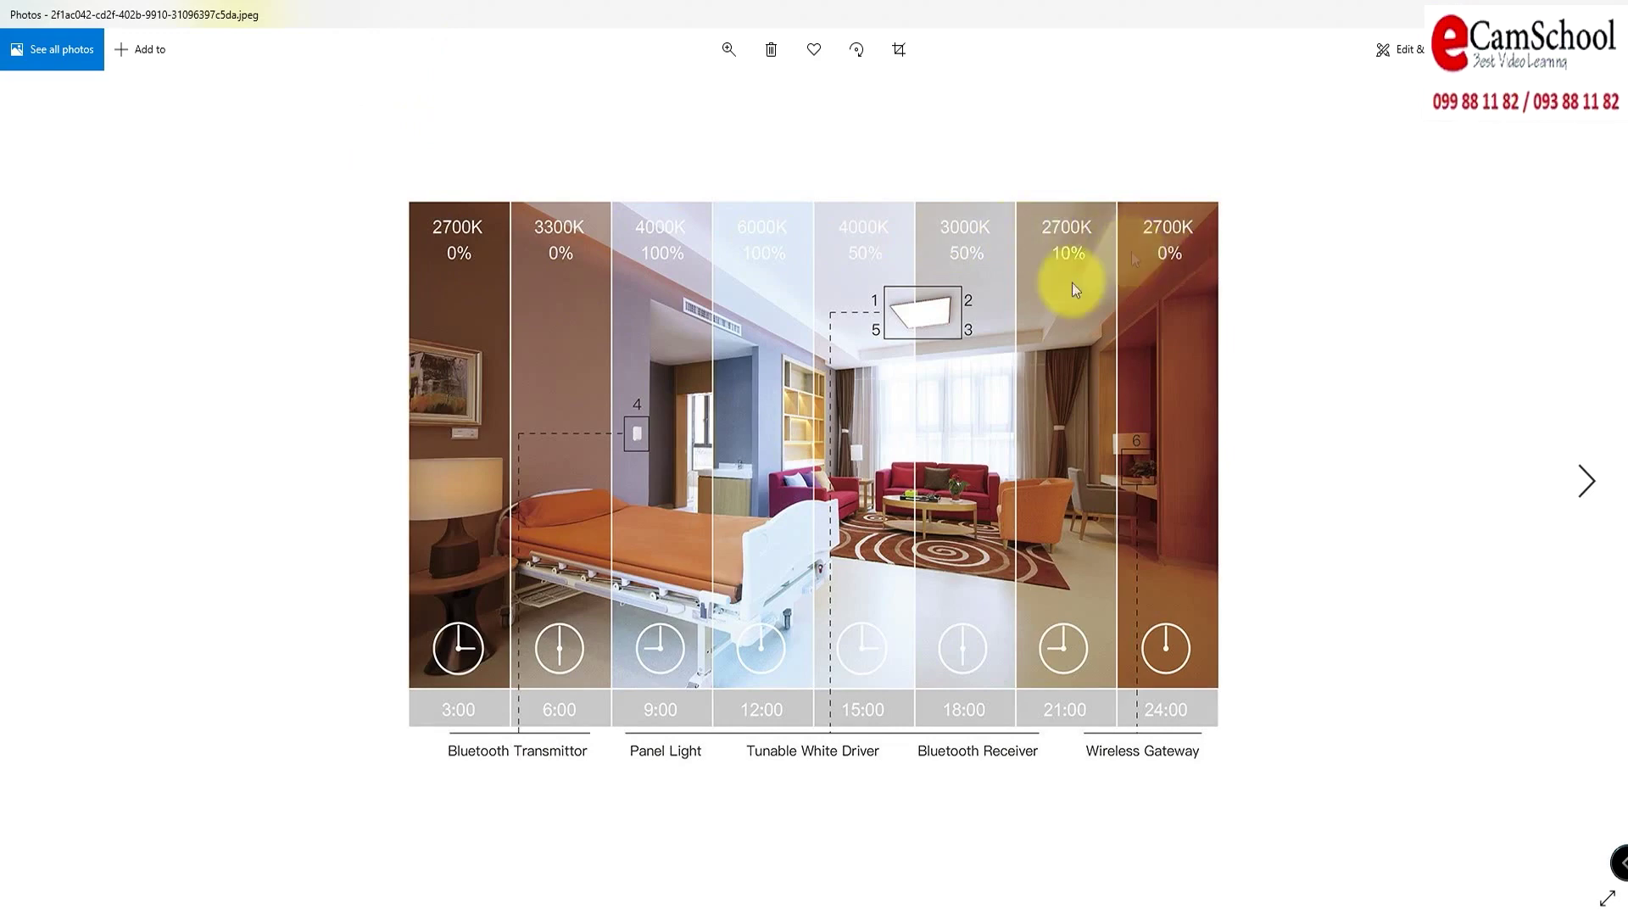
{"action": "key", "text": "Right"}
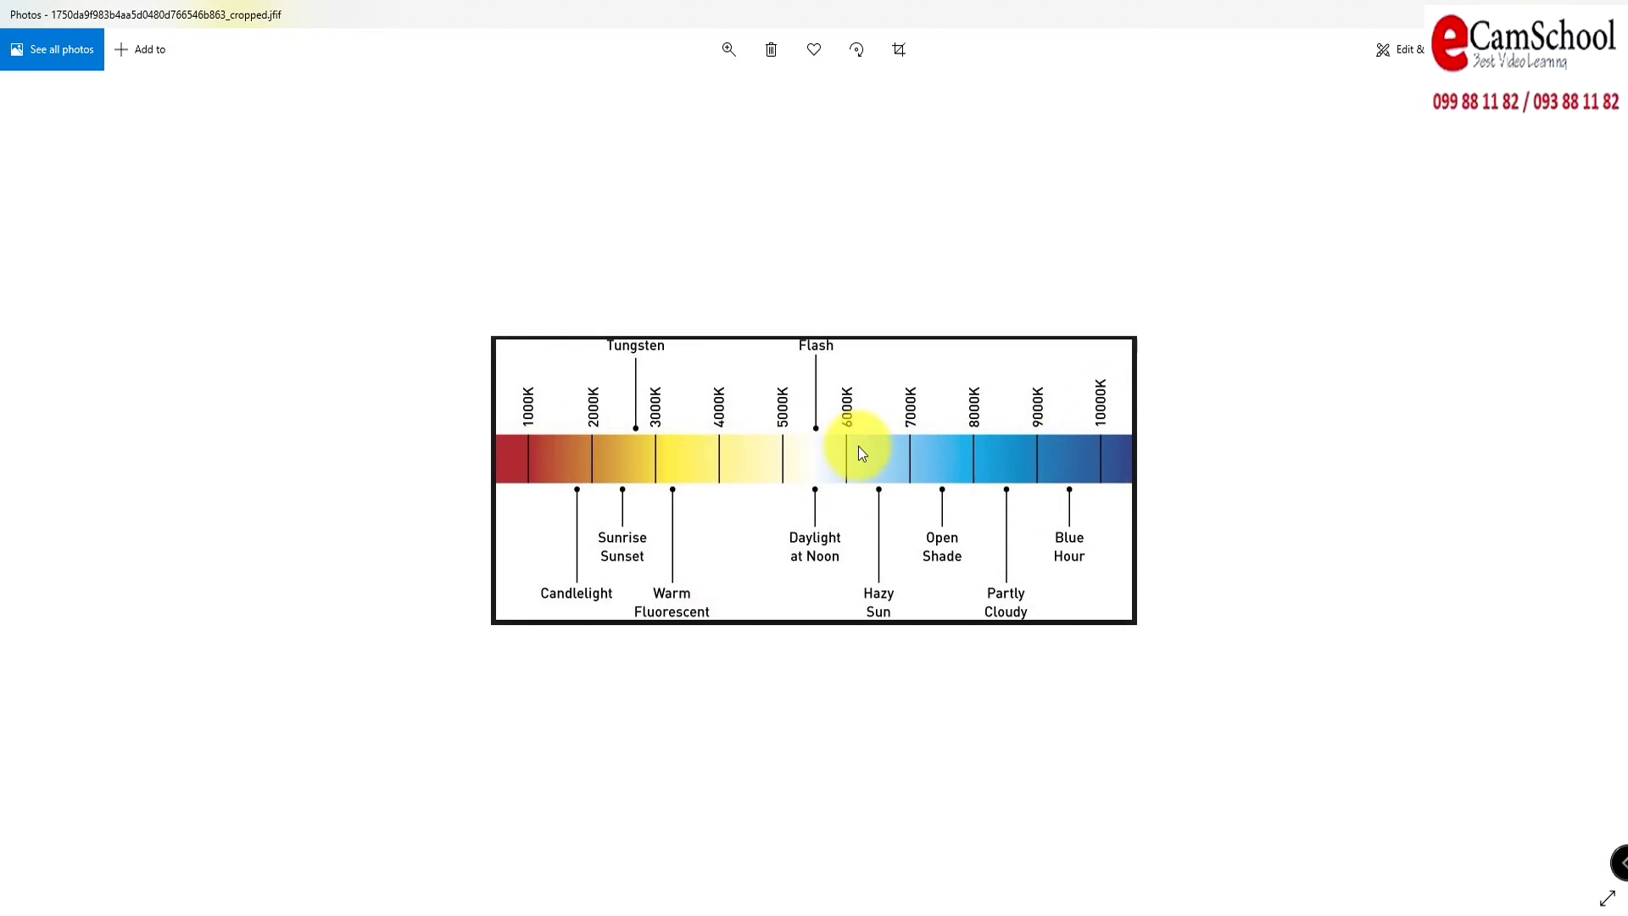
{"action": "key", "text": "Right"}
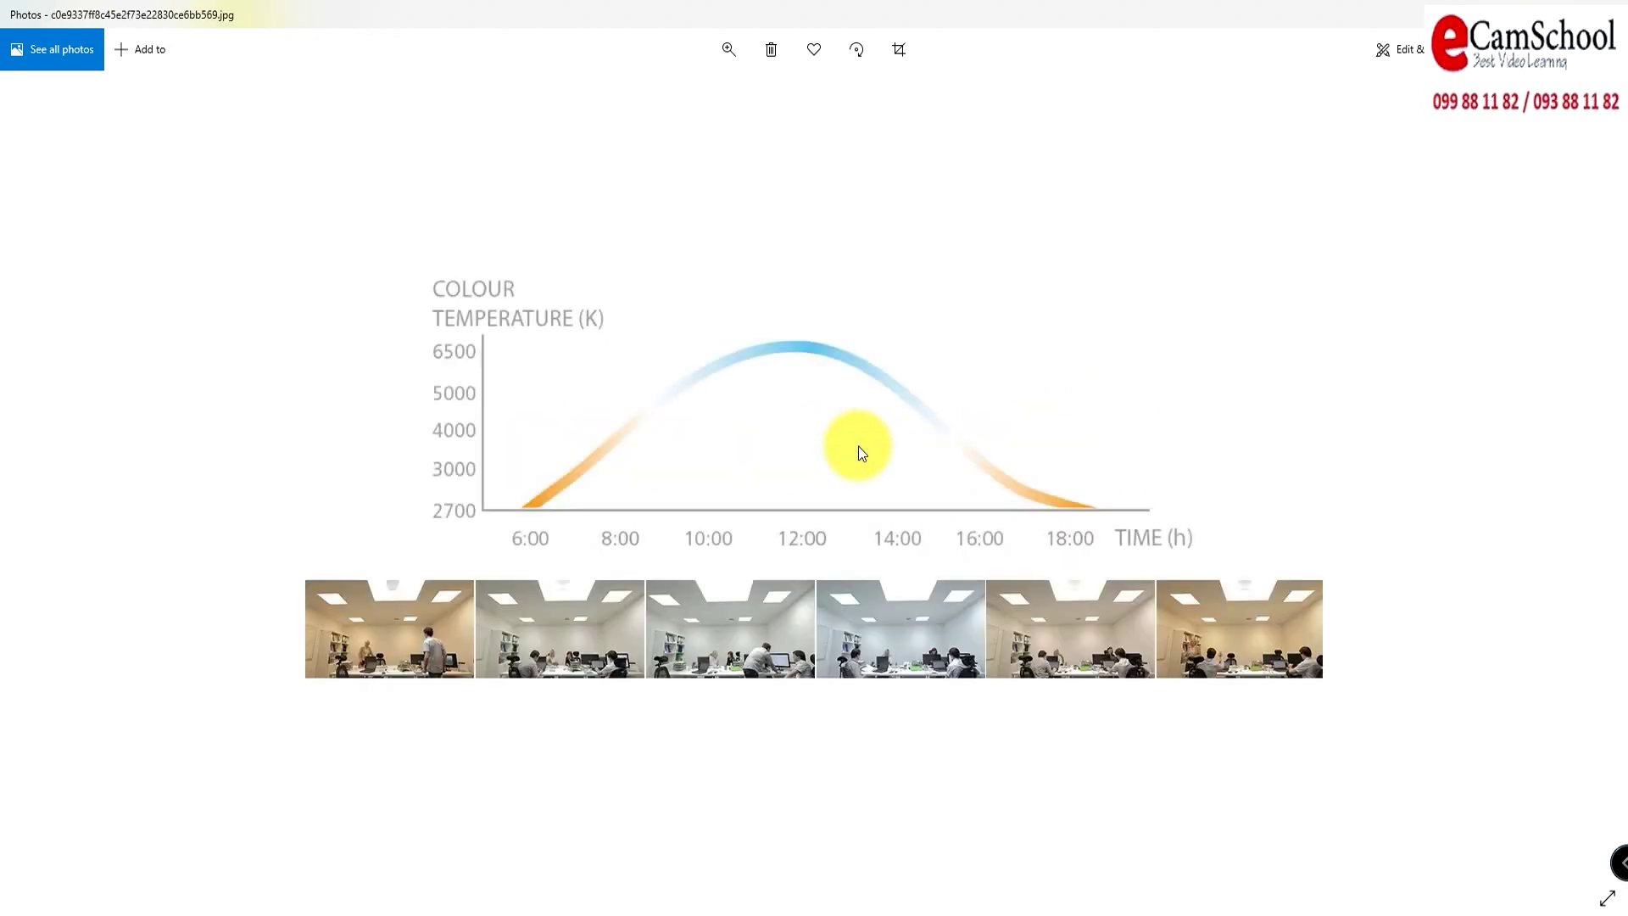
{"action": "key", "text": "Right"}
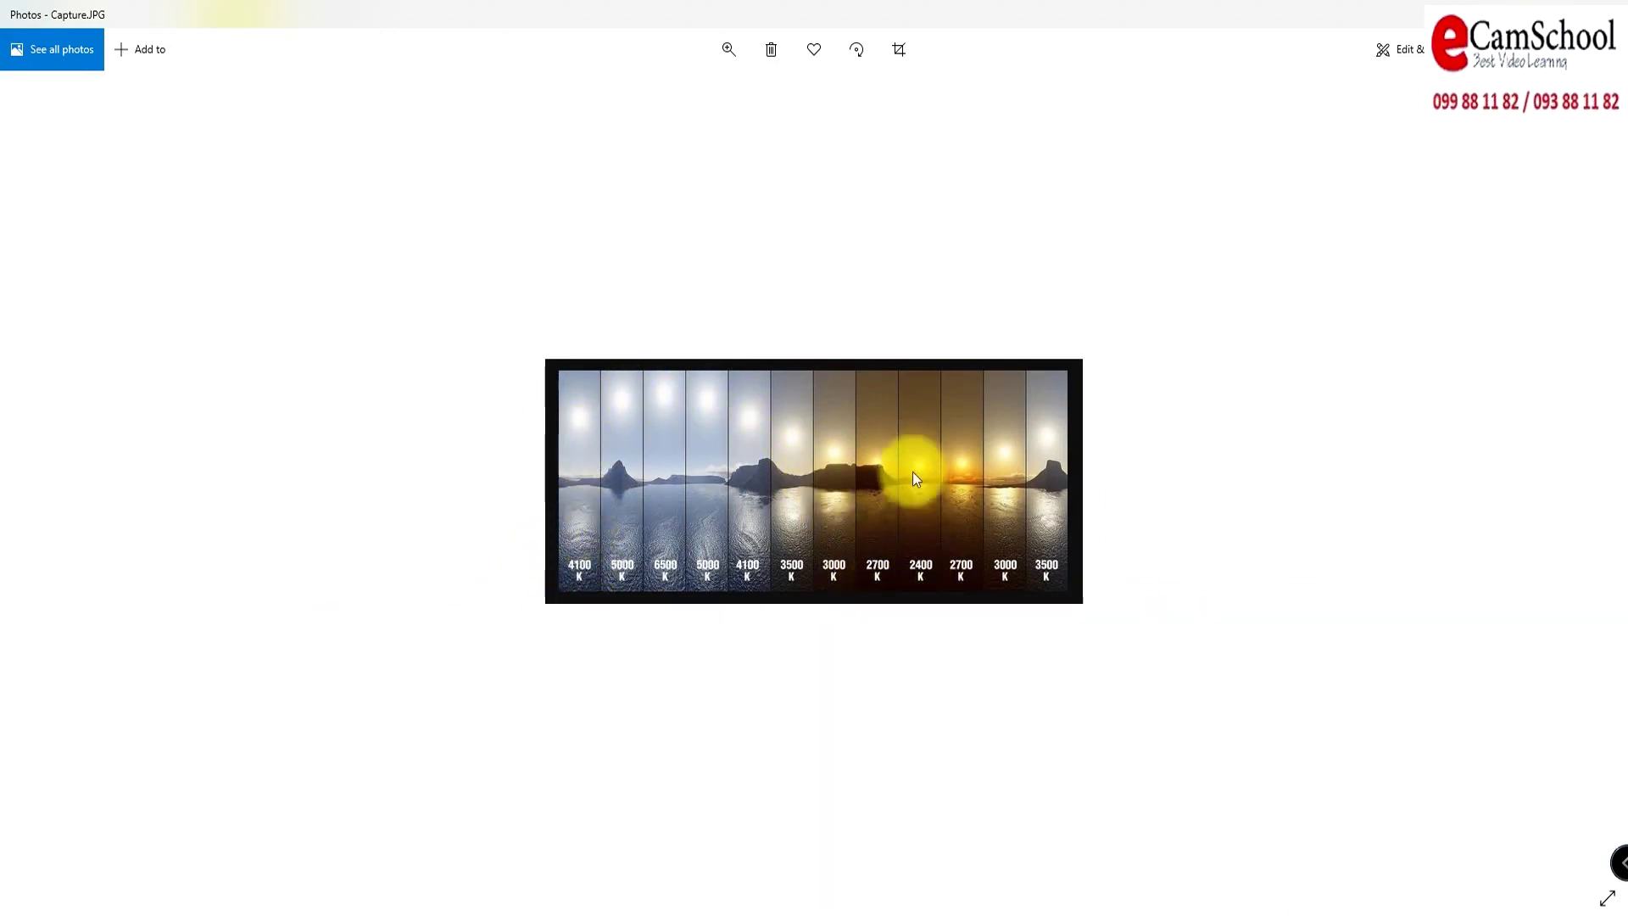
Step: View the remaining kelvin charts, including human-centric lighting and sunset graphics, then bring Notepad forward
{"action": "key", "text": "Right"}
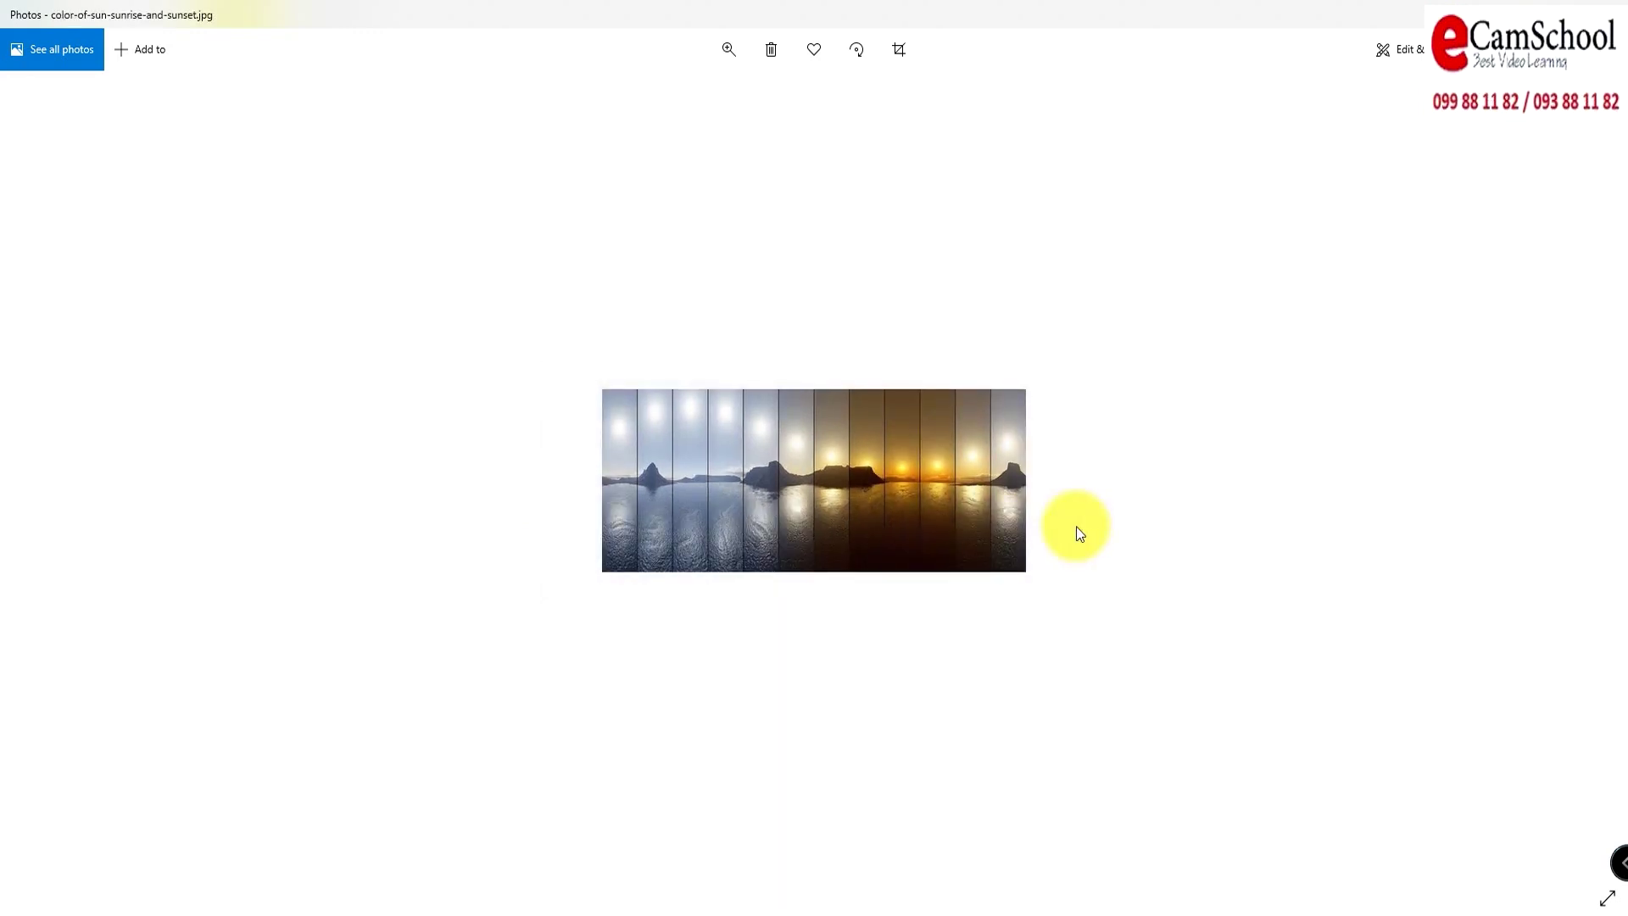
{"action": "key", "text": "Right"}
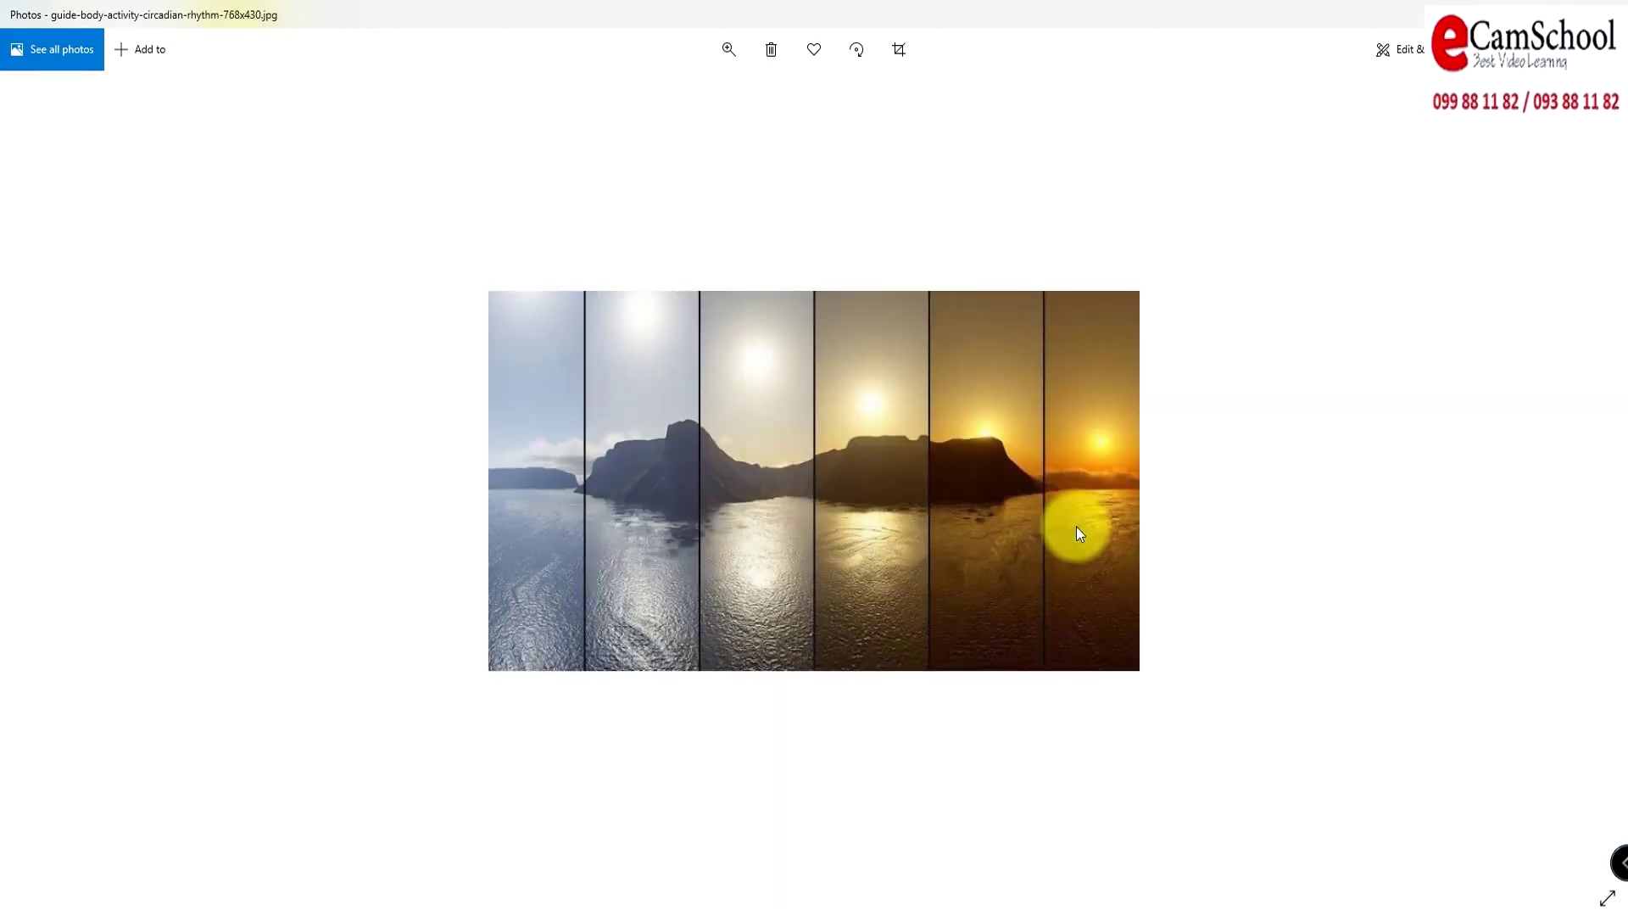
{"action": "key", "text": "Right"}
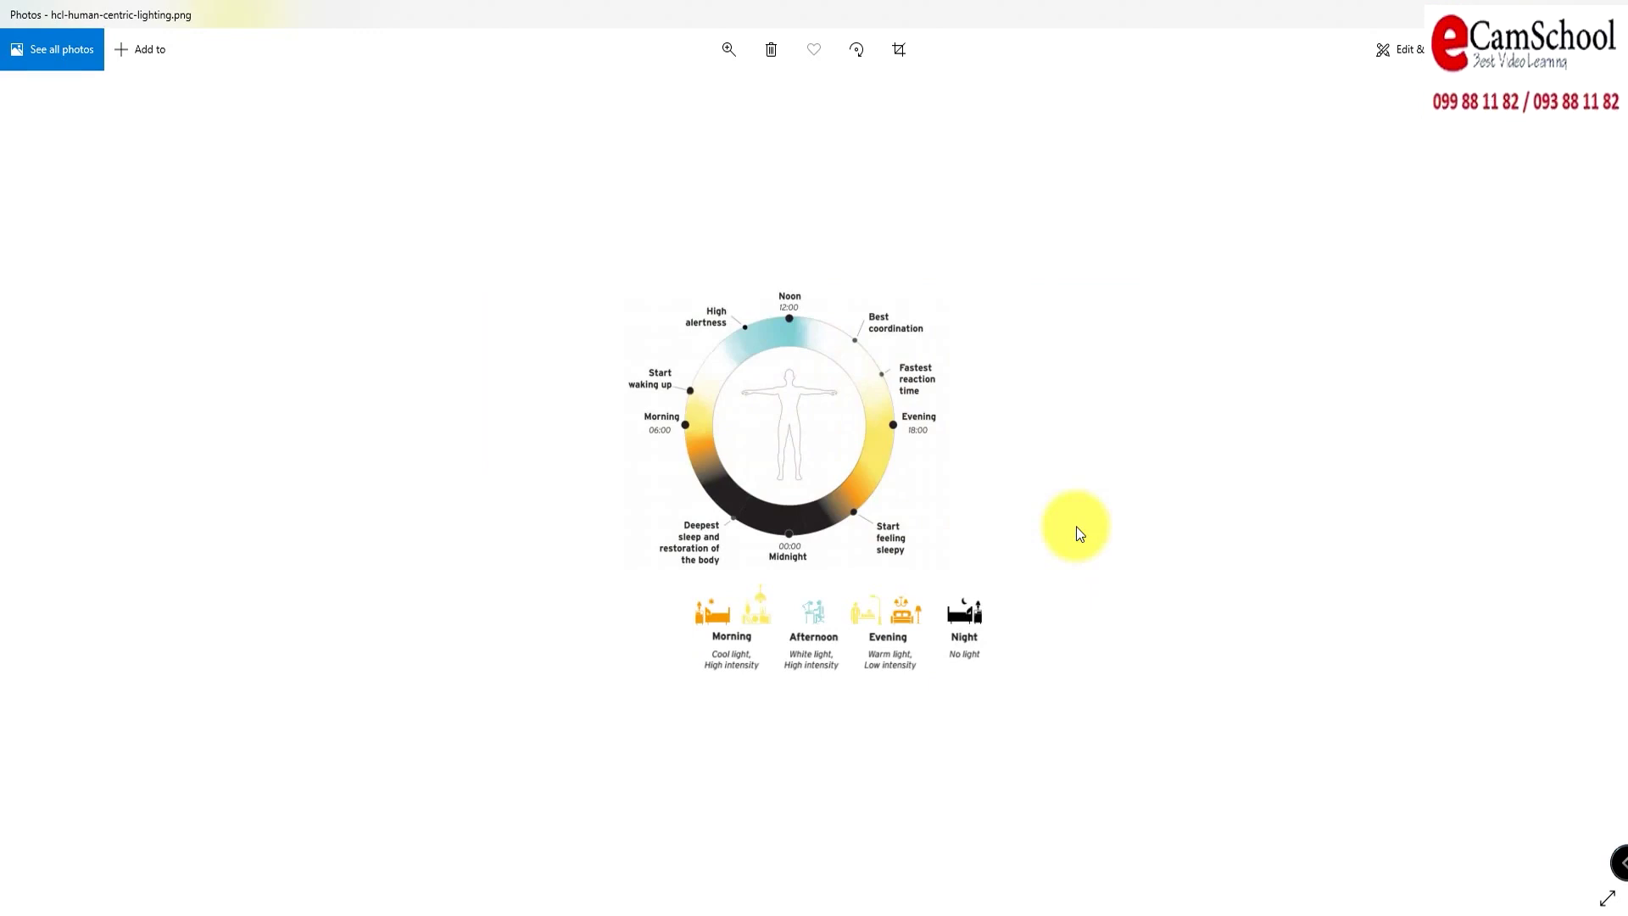
{"action": "key", "text": "Right"}
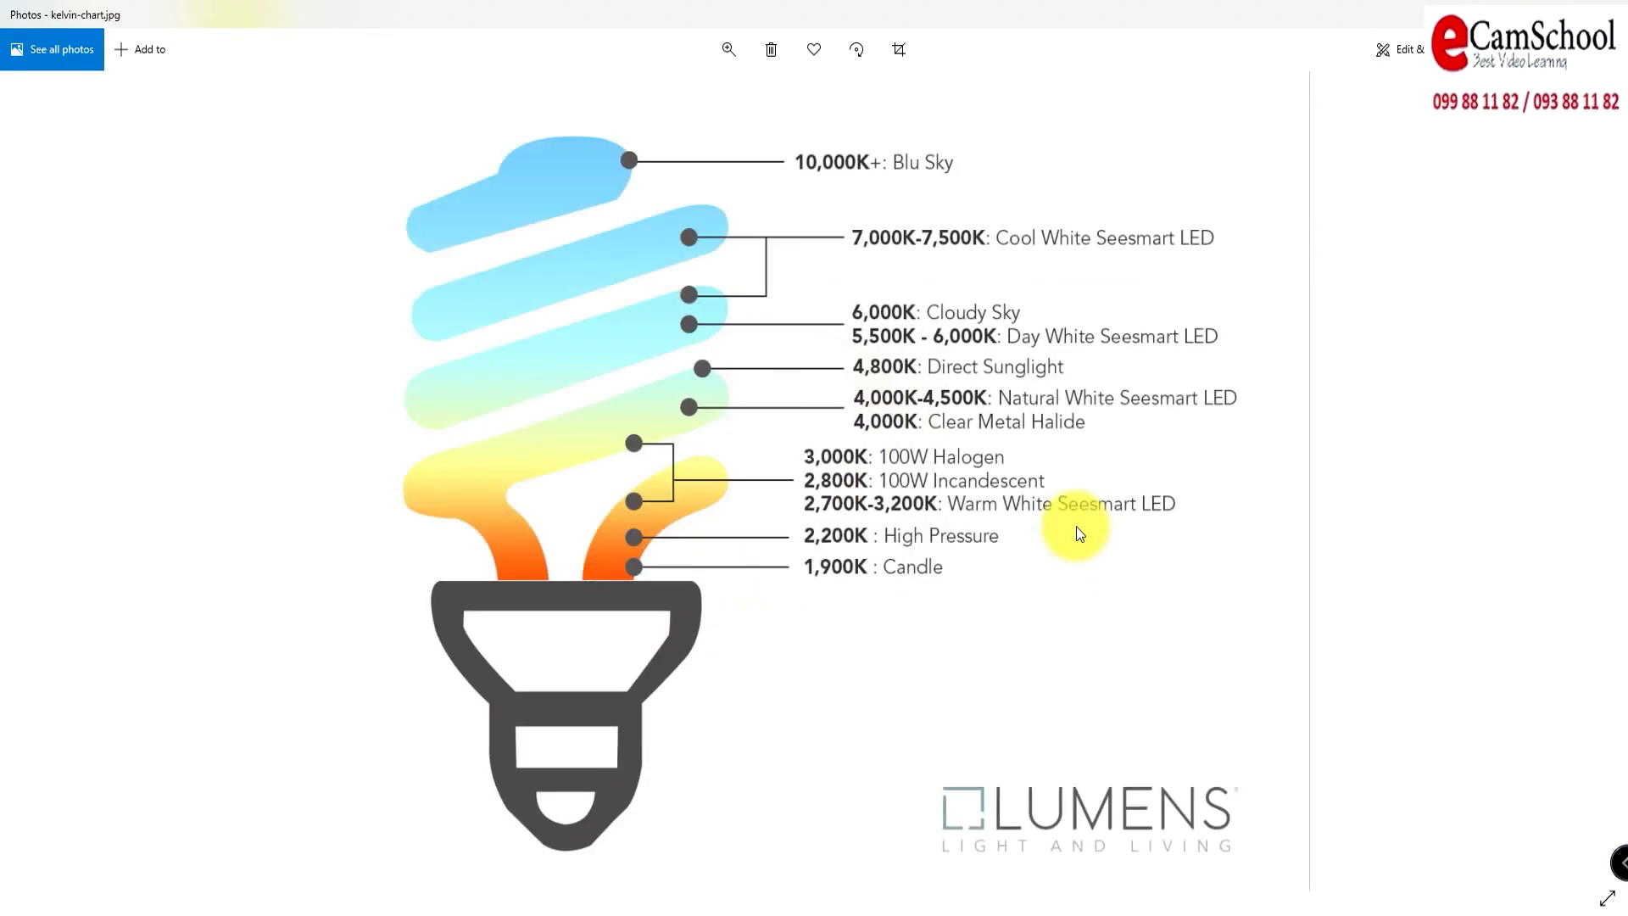
{"action": "key", "text": "Right"}
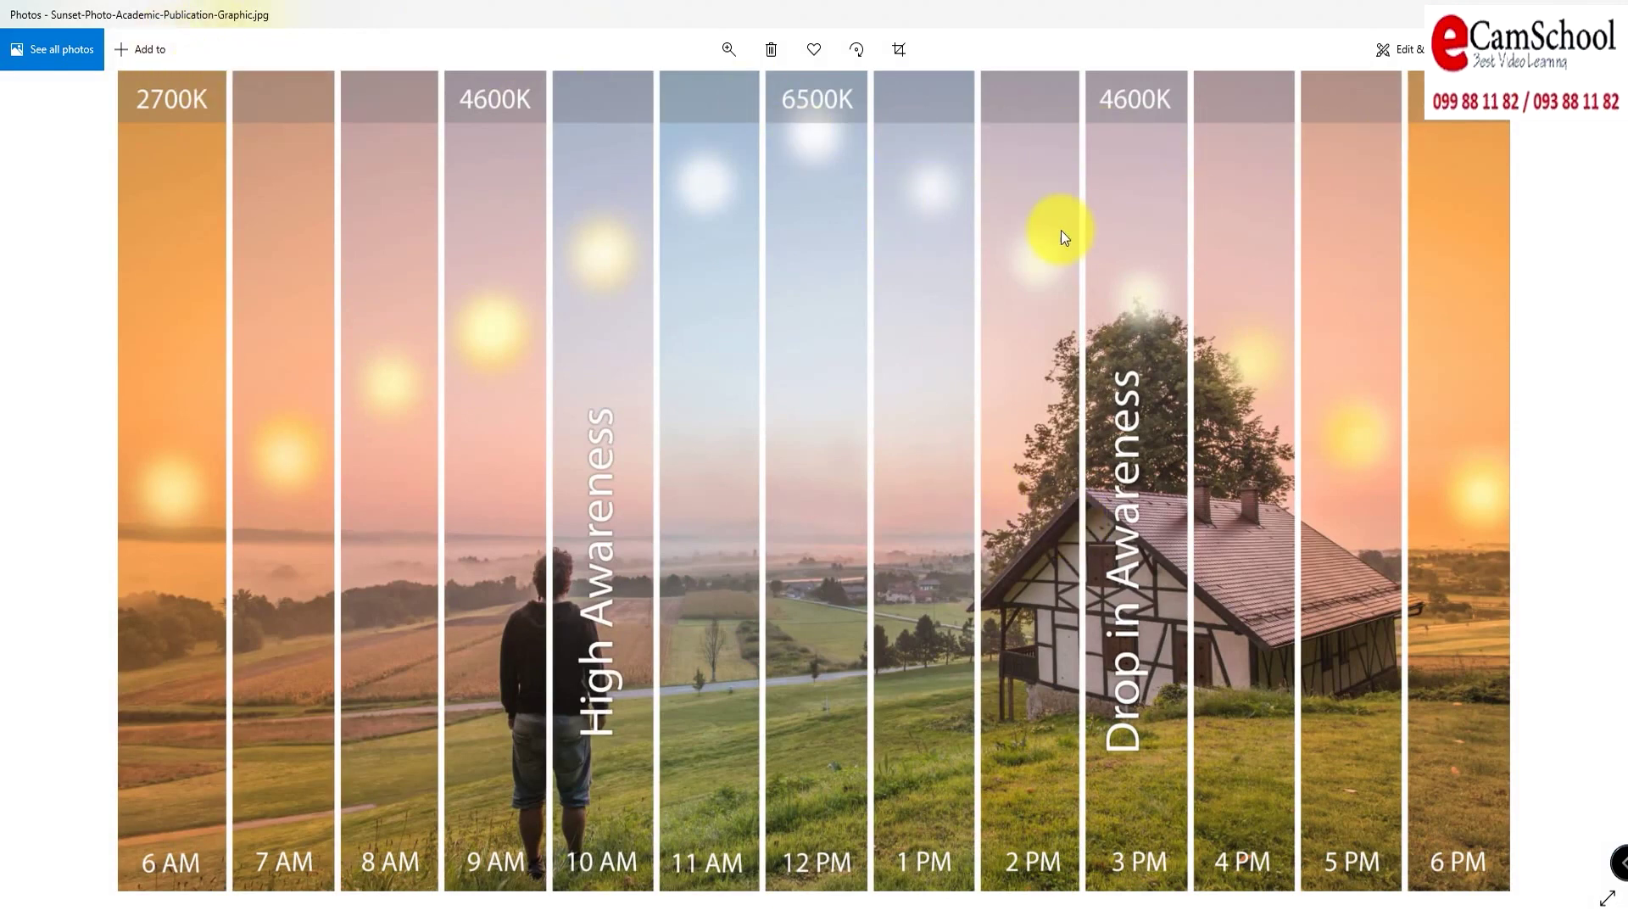
{"action": "key", "text": "Right"}
{"action": "key", "text": "Right"}
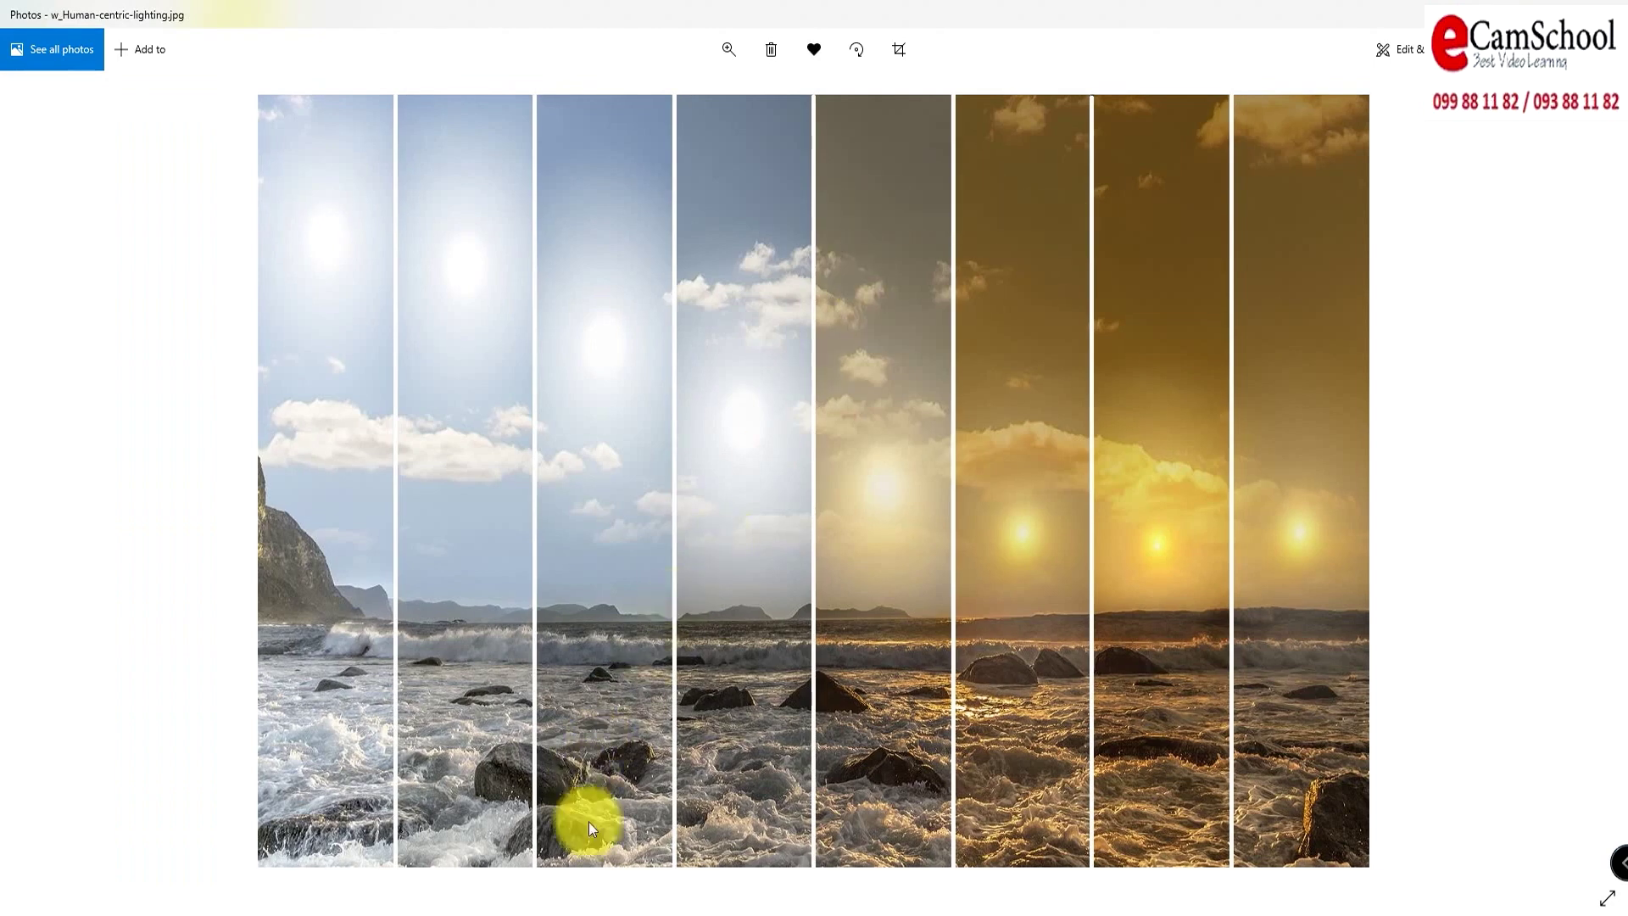
{"action": "left_click", "coordinate": [727, 906]}
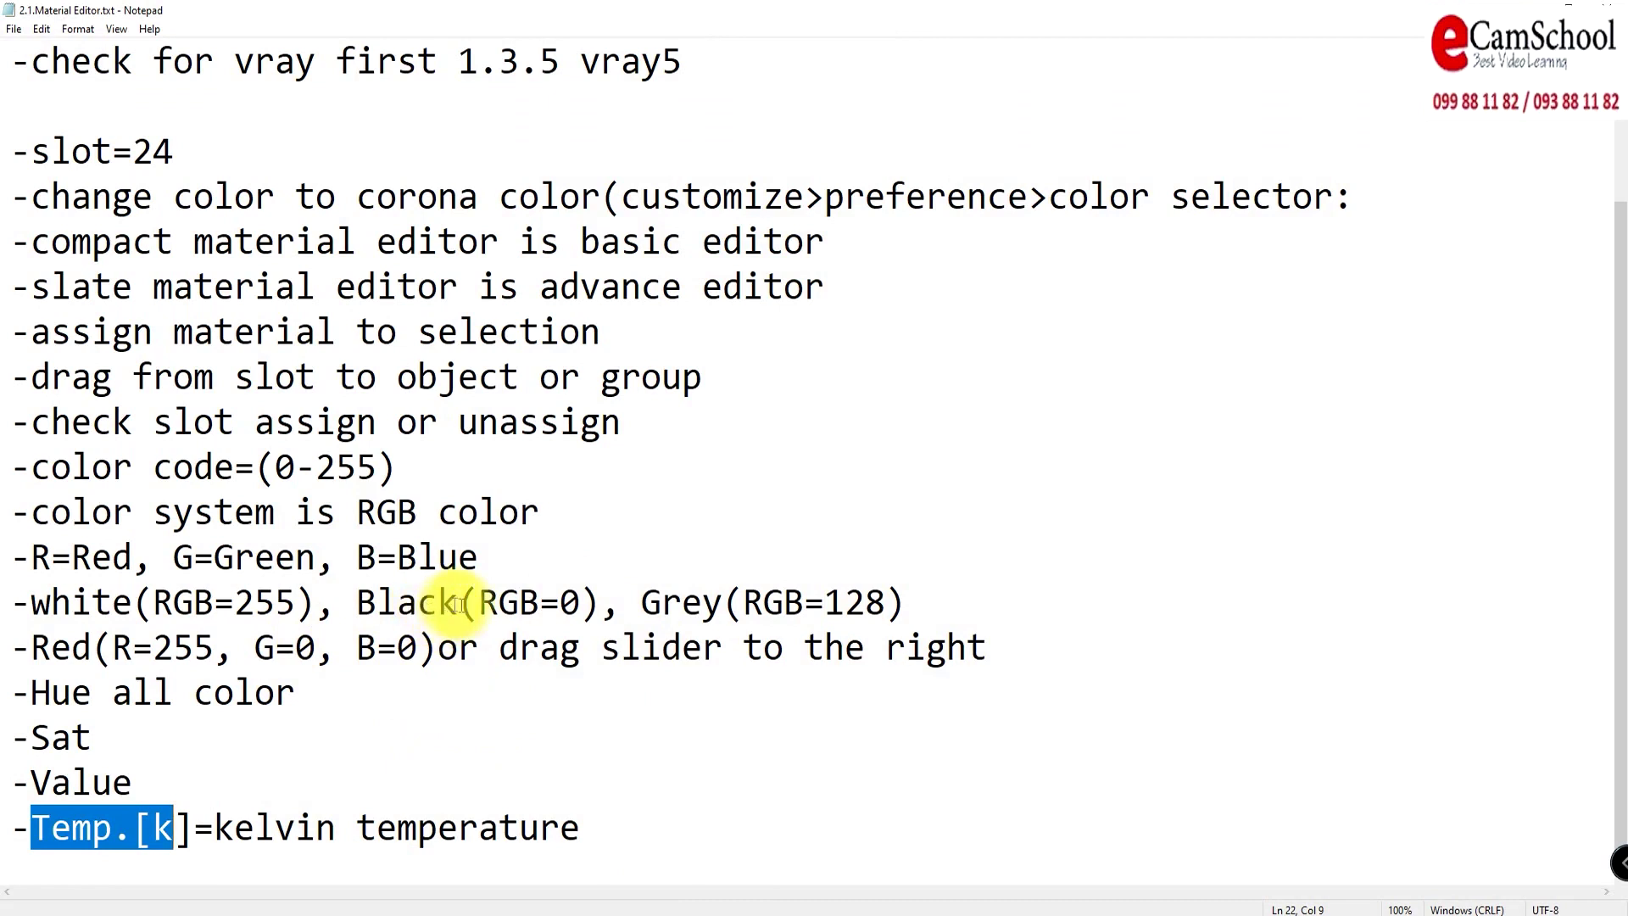
Step: Highlight the Notepad notes on assigning materials and checking slot assignment, then return to 3ds Max
{"action": "left_click_drag", "start_coordinate": [26, 343], "coordinate": [563, 378]}
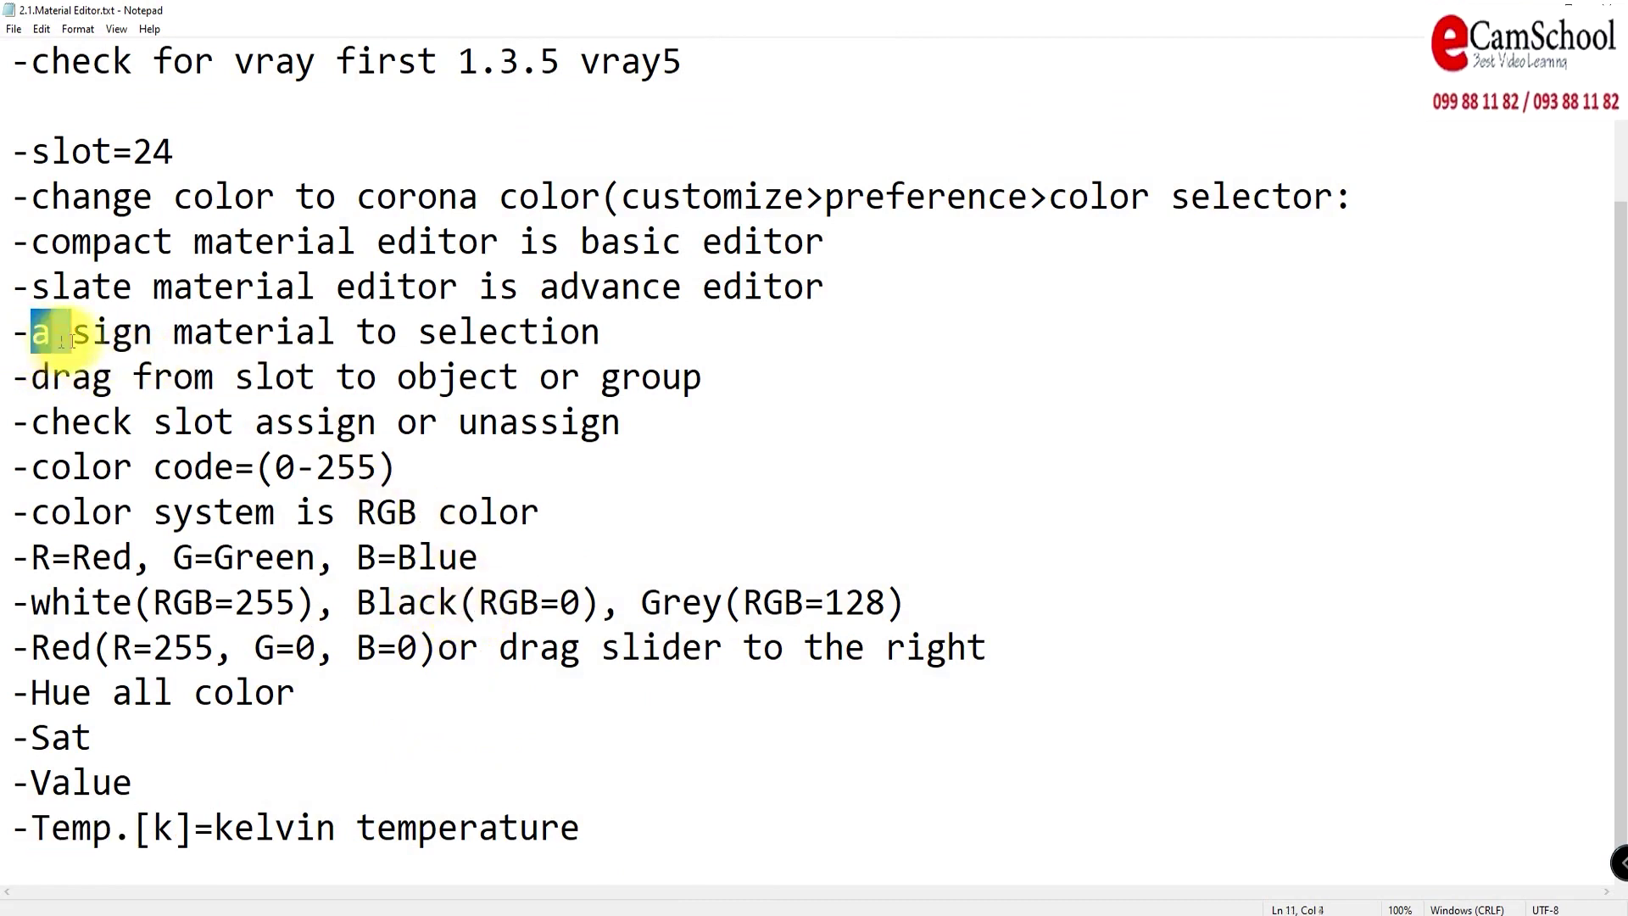
{"action": "left_click", "coordinate": [561, 391]}
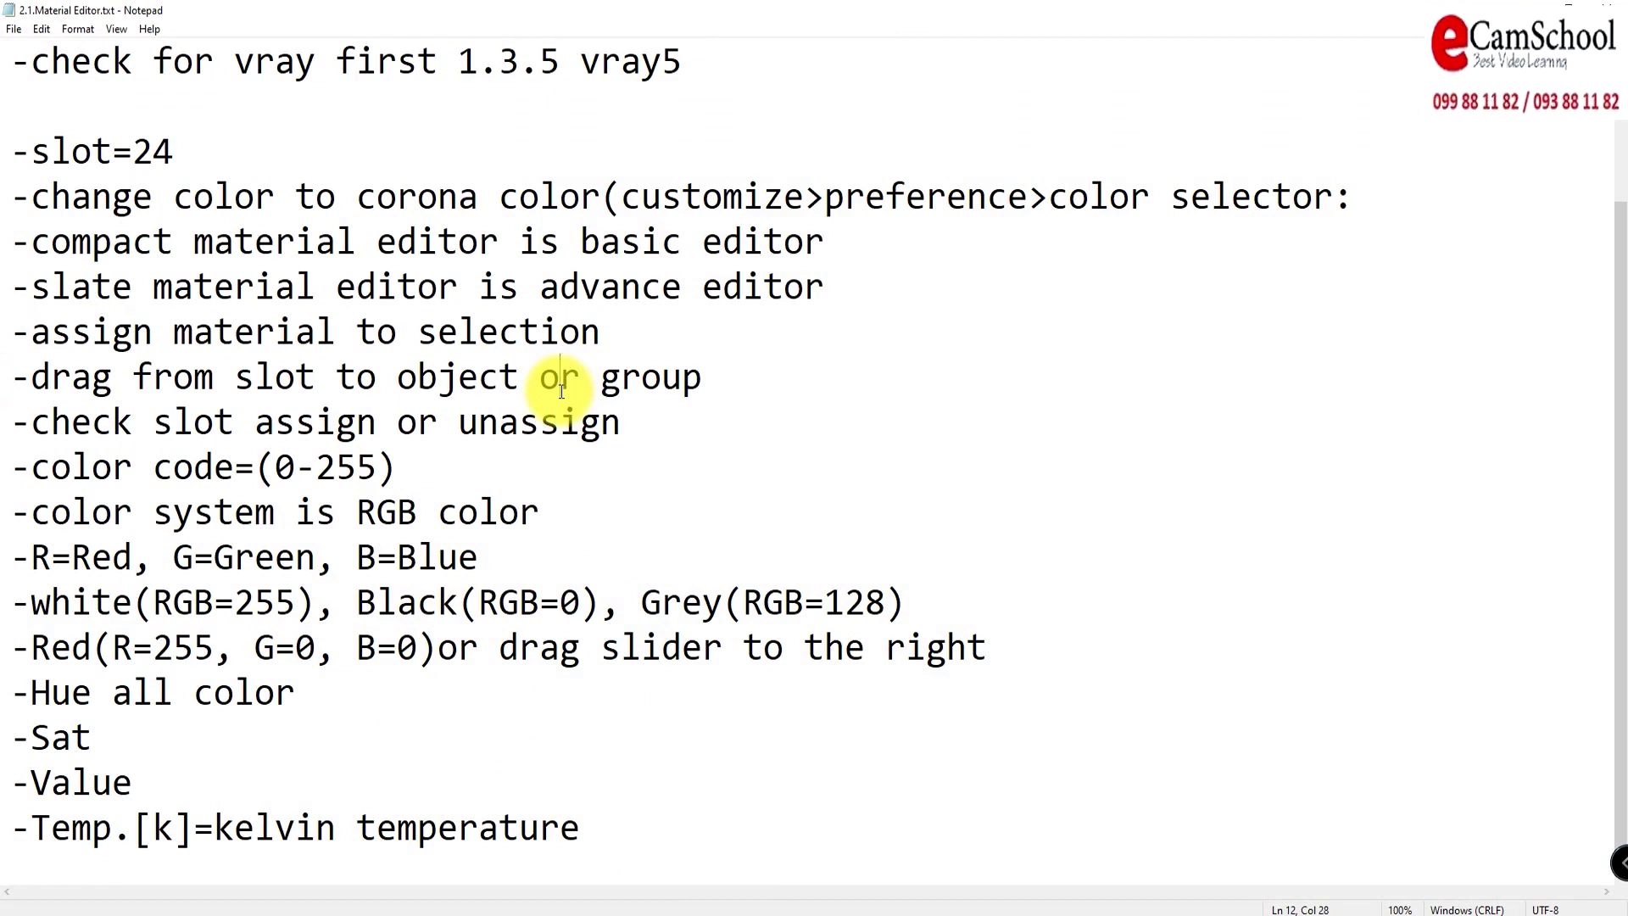
{"action": "left_click_drag", "start_coordinate": [622, 373], "coordinate": [424, 358]}
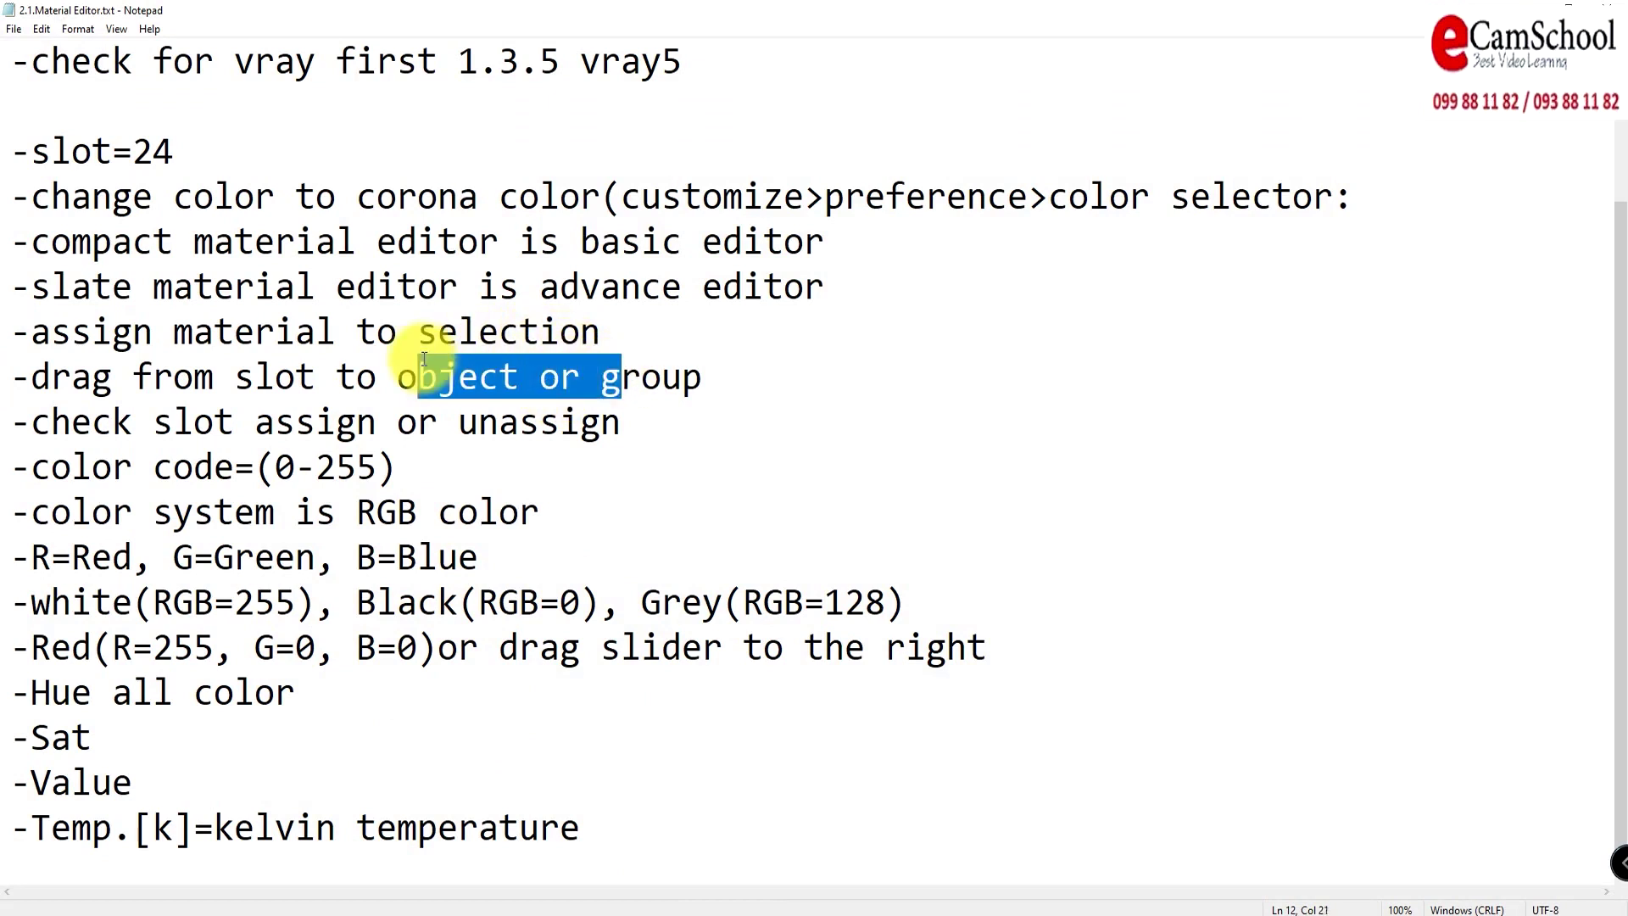
{"action": "mouse_move", "coordinate": [52, 421]}
{"action": "left_mouse_down"}
{"action": "mouse_move", "coordinate": [449, 422]}
{"action": "mouse_move", "coordinate": [640, 446]}
{"action": "left_mouse_up"}
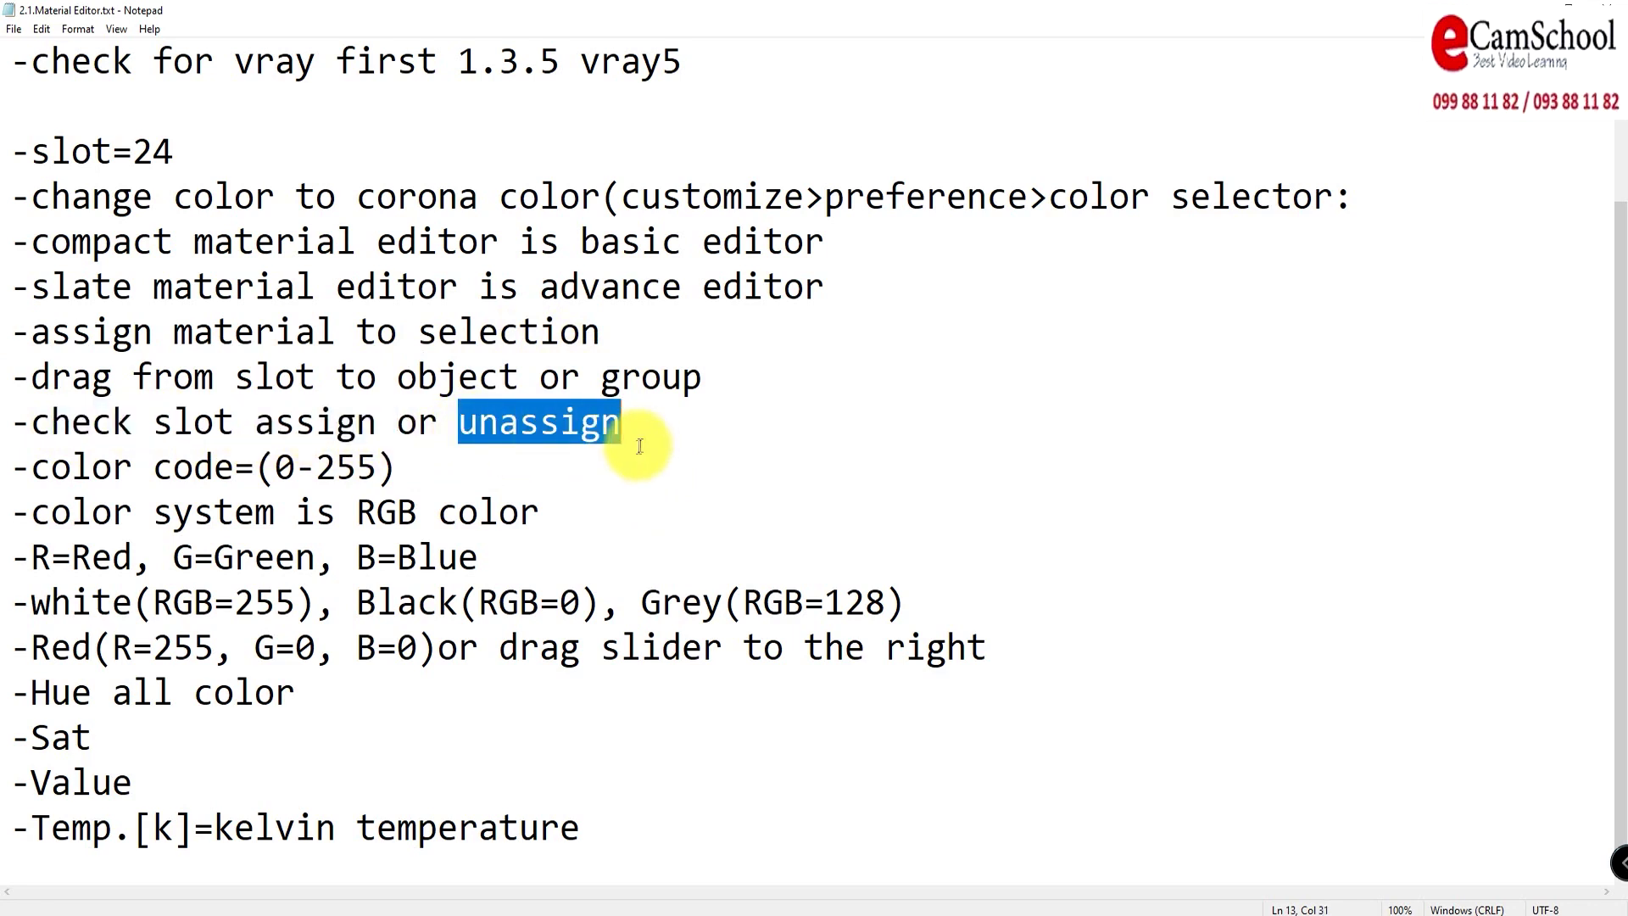
{"action": "left_click", "coordinate": [475, 909]}
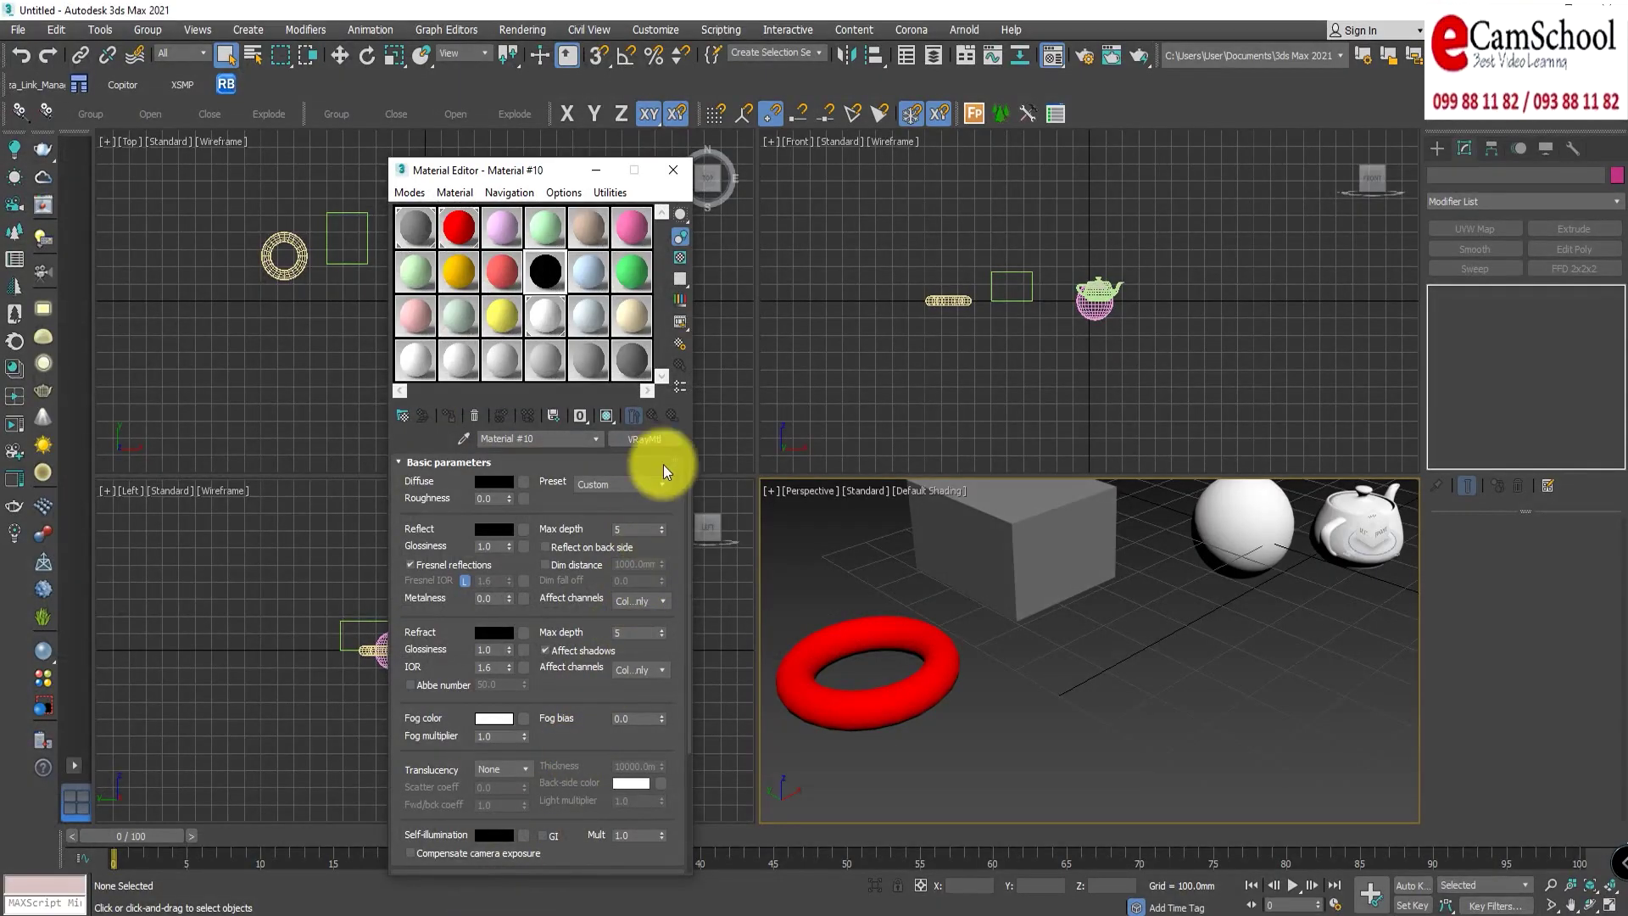
Step: Pan the Perspective view and make pink Material #3 current in the Material Editor
{"action": "middle_click_drag", "start_coordinate": [1017, 644], "coordinate": [1023, 707]}
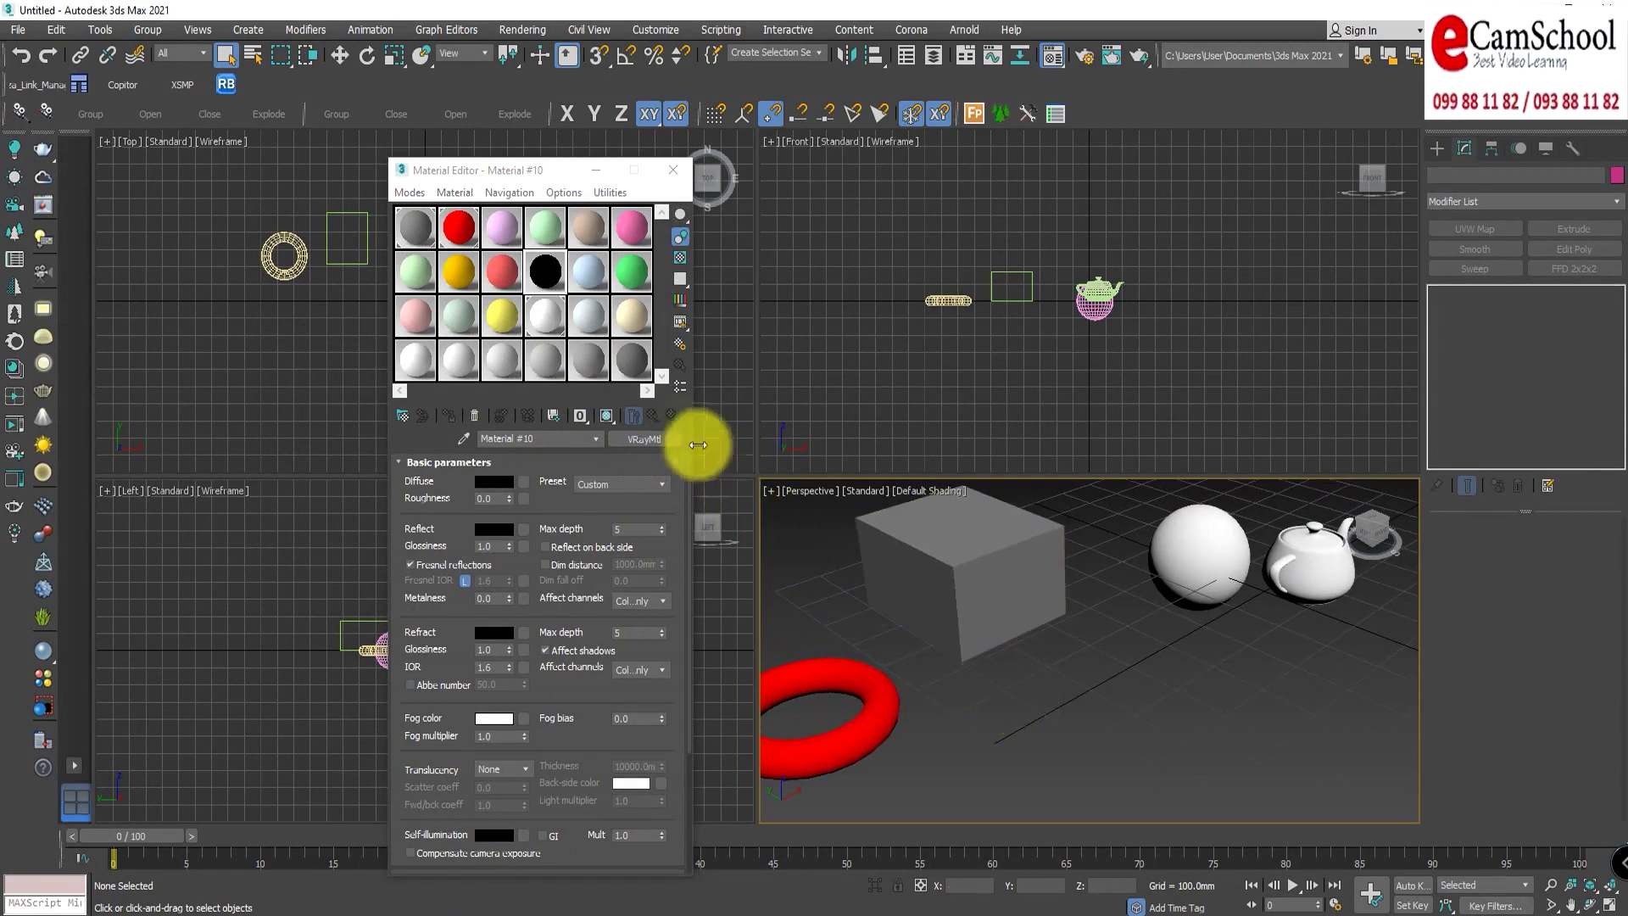
{"action": "left_click", "coordinate": [461, 237]}
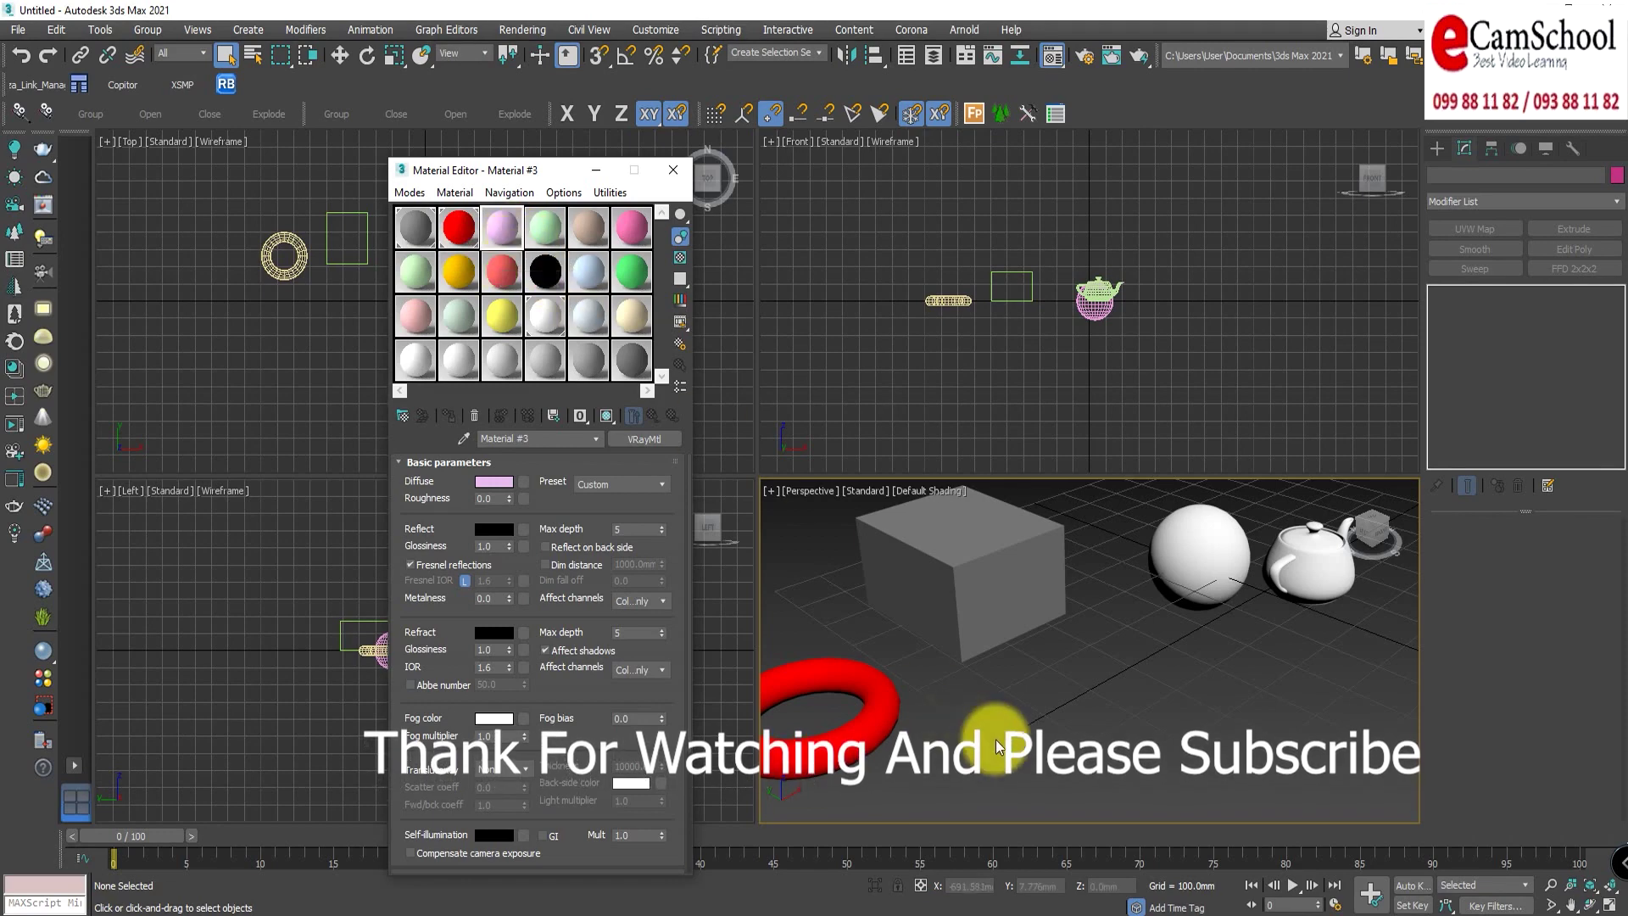
Step: Select the box, sphere-and-teapot group and red torus in turn, and make white Material #16 current
{"action": "scroll", "coordinate": [997, 738], "scroll_direction": "down", "scroll_amount": 3}
{"action": "scroll", "coordinate": [994, 700], "scroll_direction": "up", "scroll_amount": 2}
{"action": "left_click", "coordinate": [990, 649]}
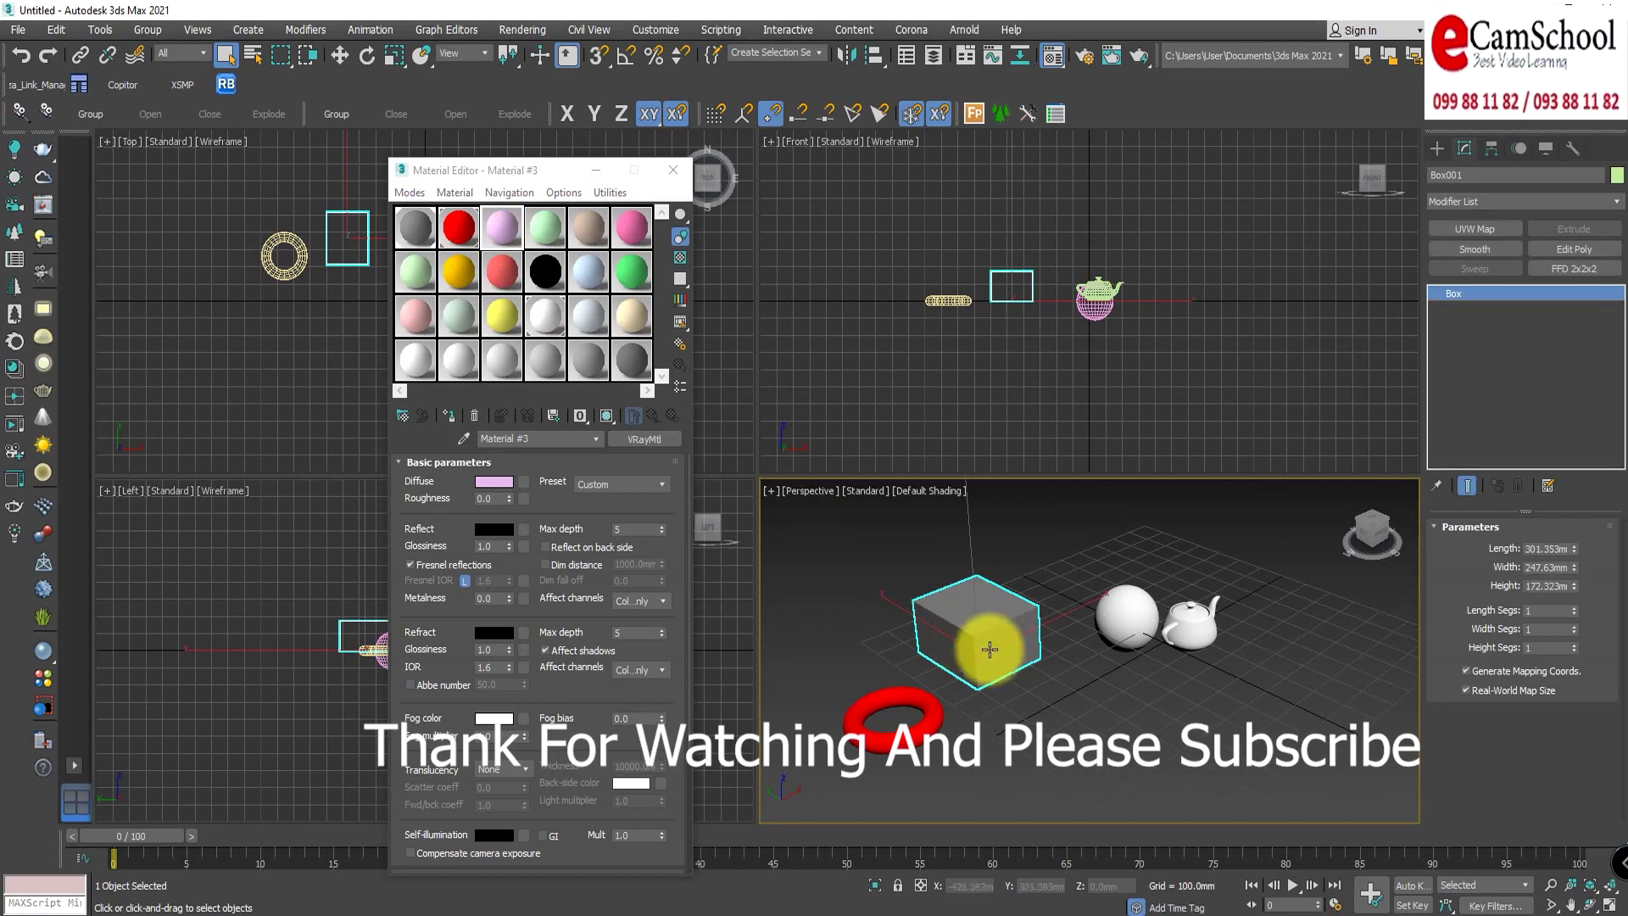
{"action": "scroll", "coordinate": [990, 648], "scroll_direction": "up", "scroll_amount": 2}
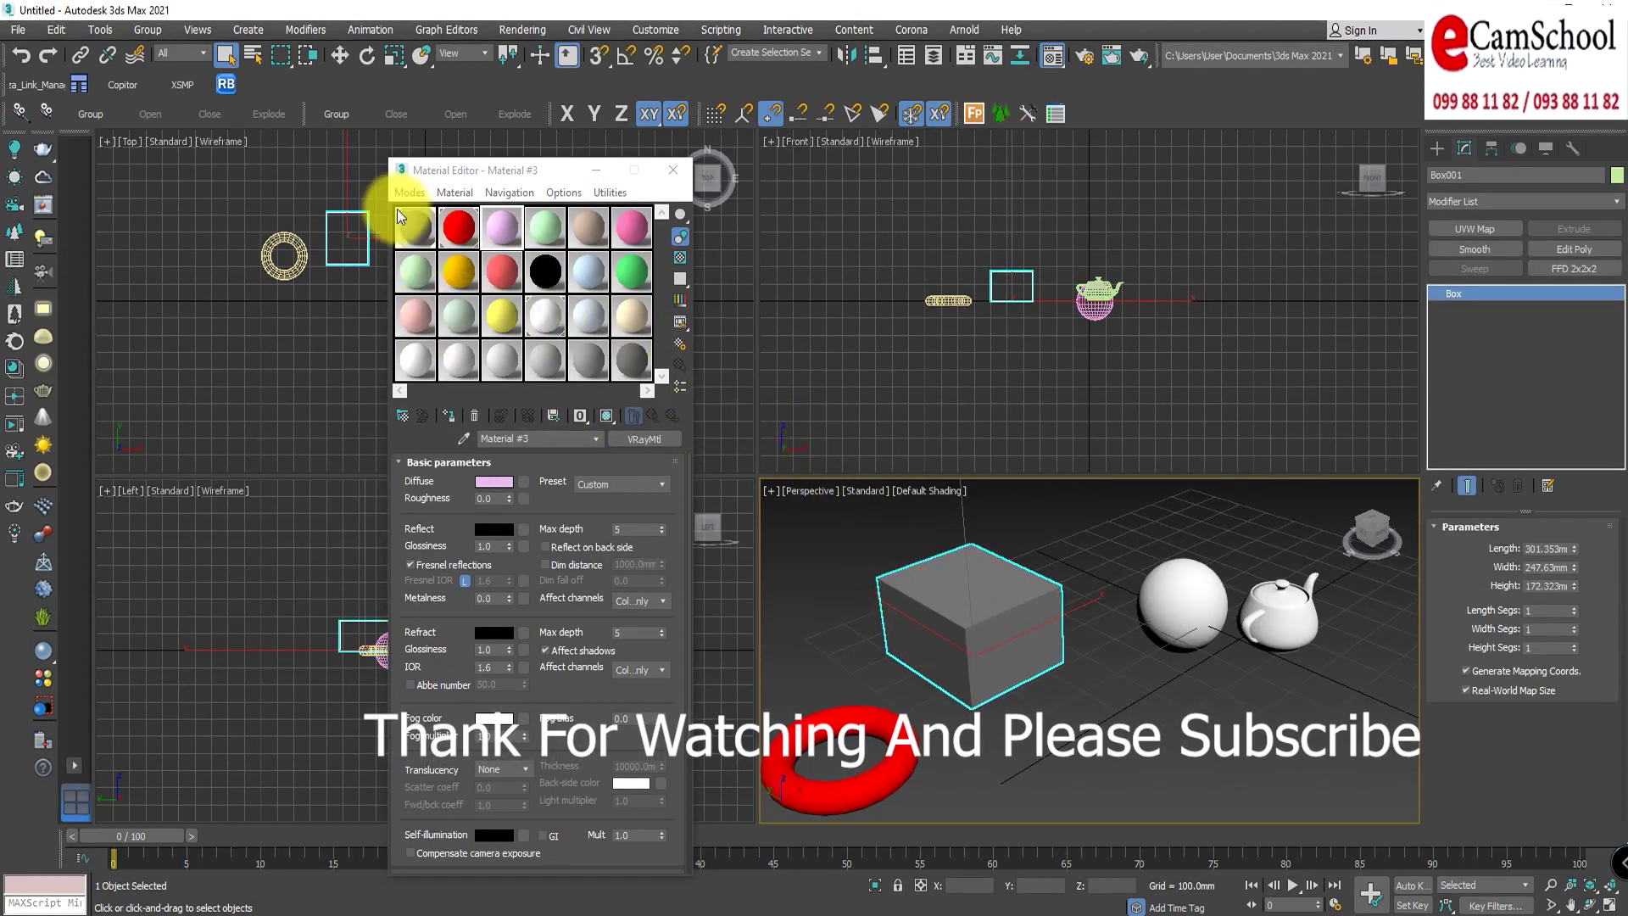
{"action": "left_click", "coordinate": [1179, 598]}
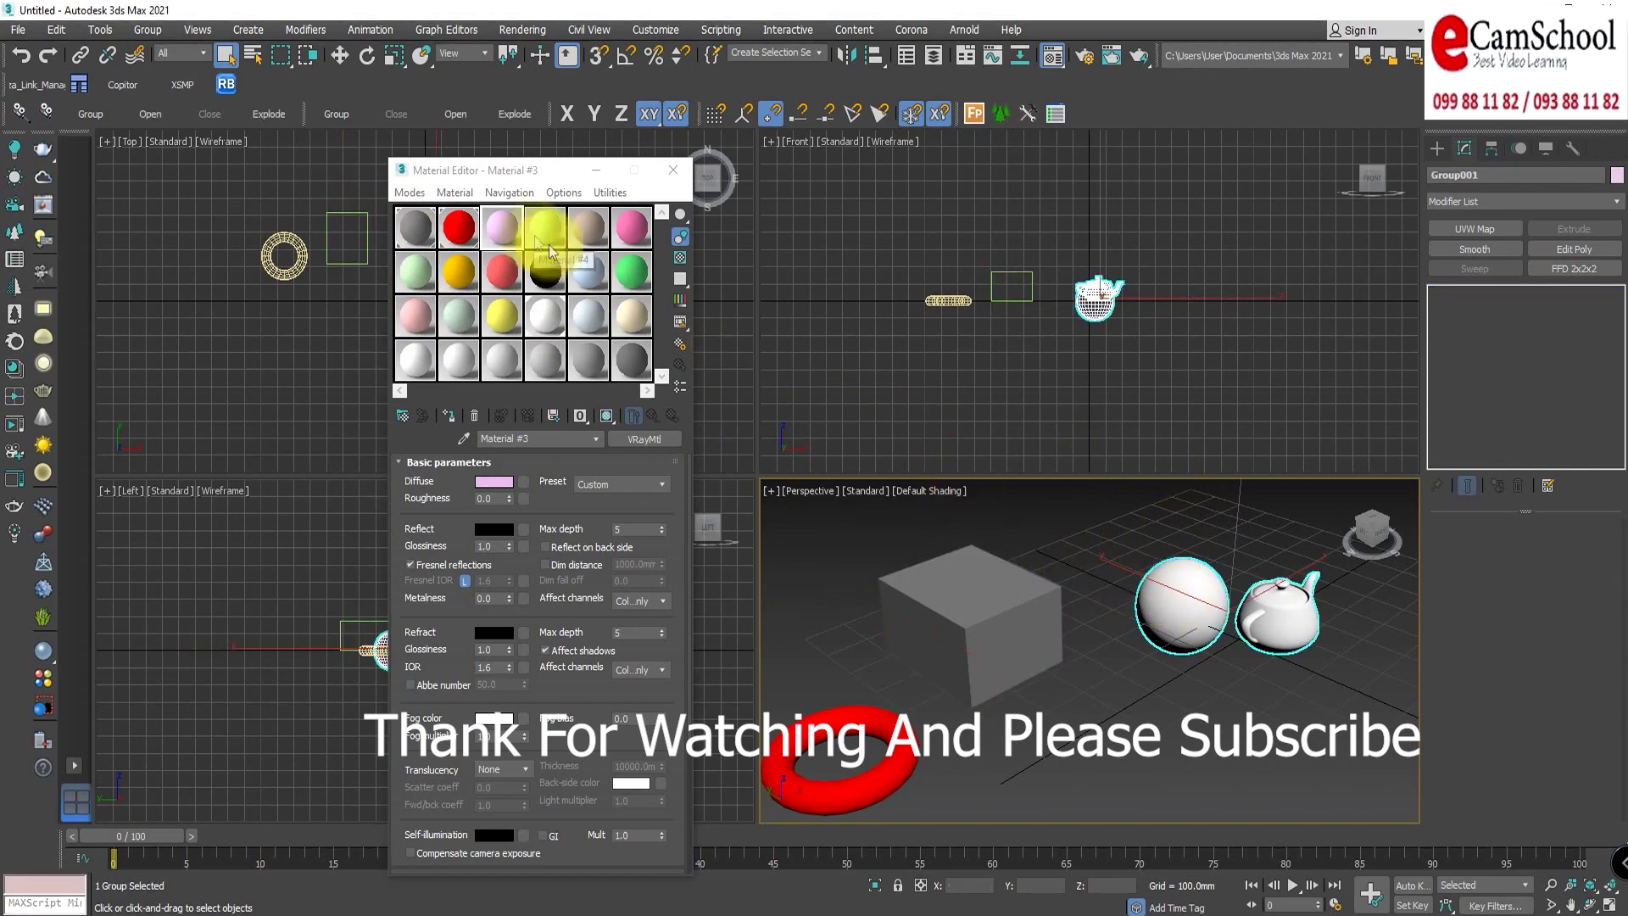
{"action": "left_click", "coordinate": [553, 329]}
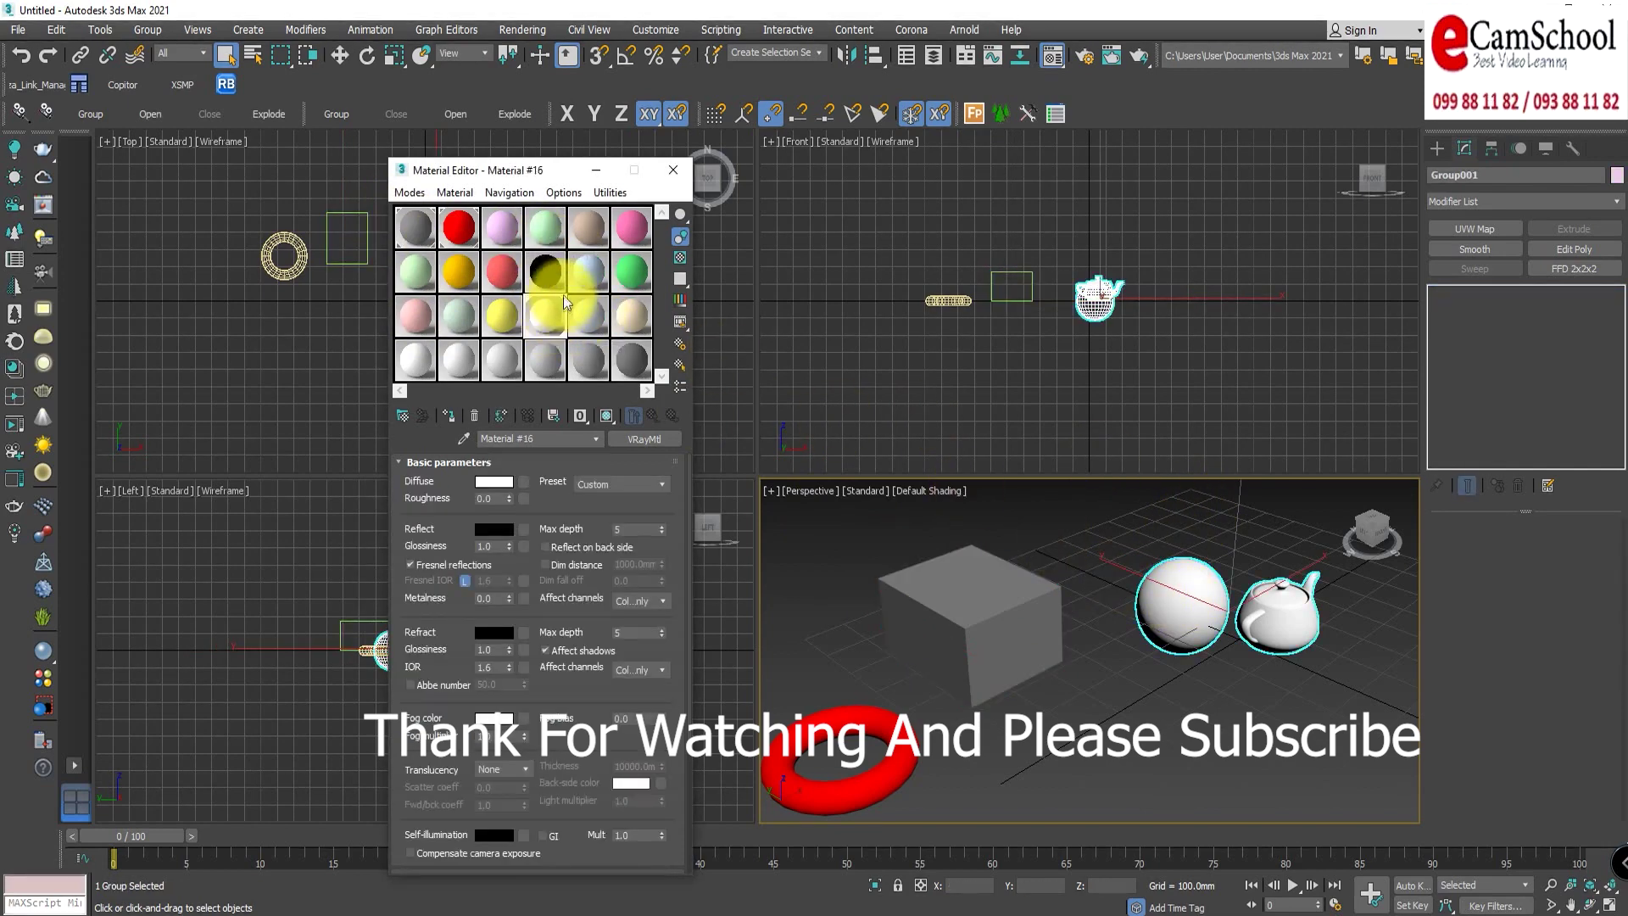
{"action": "left_click", "coordinate": [901, 746]}
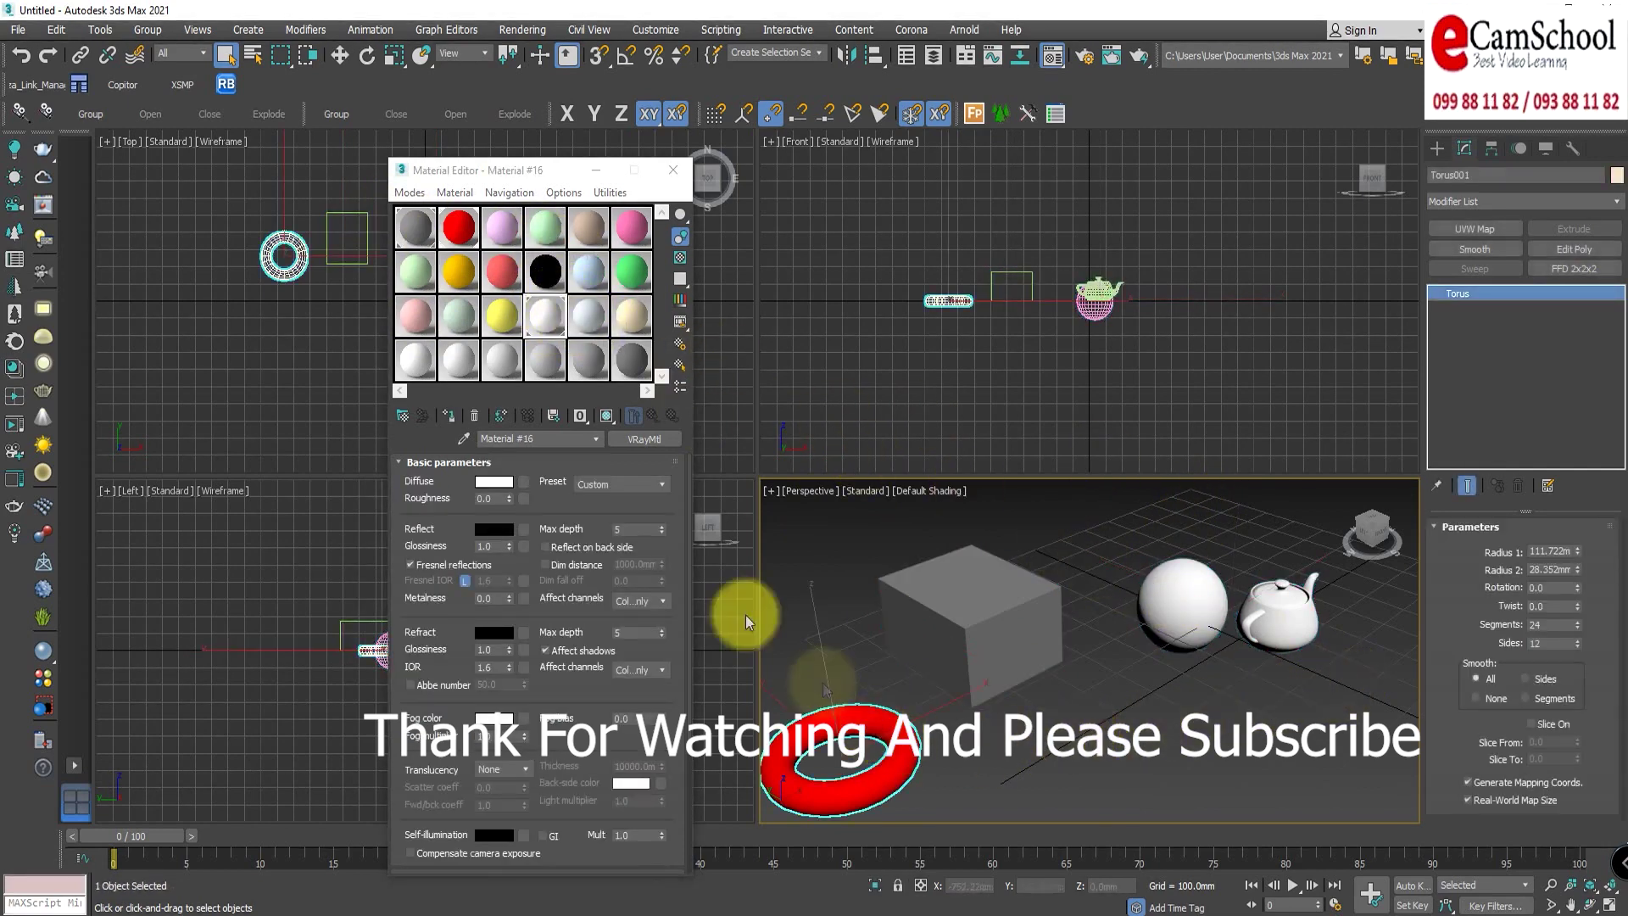
{"action": "left_click", "coordinate": [1112, 775]}
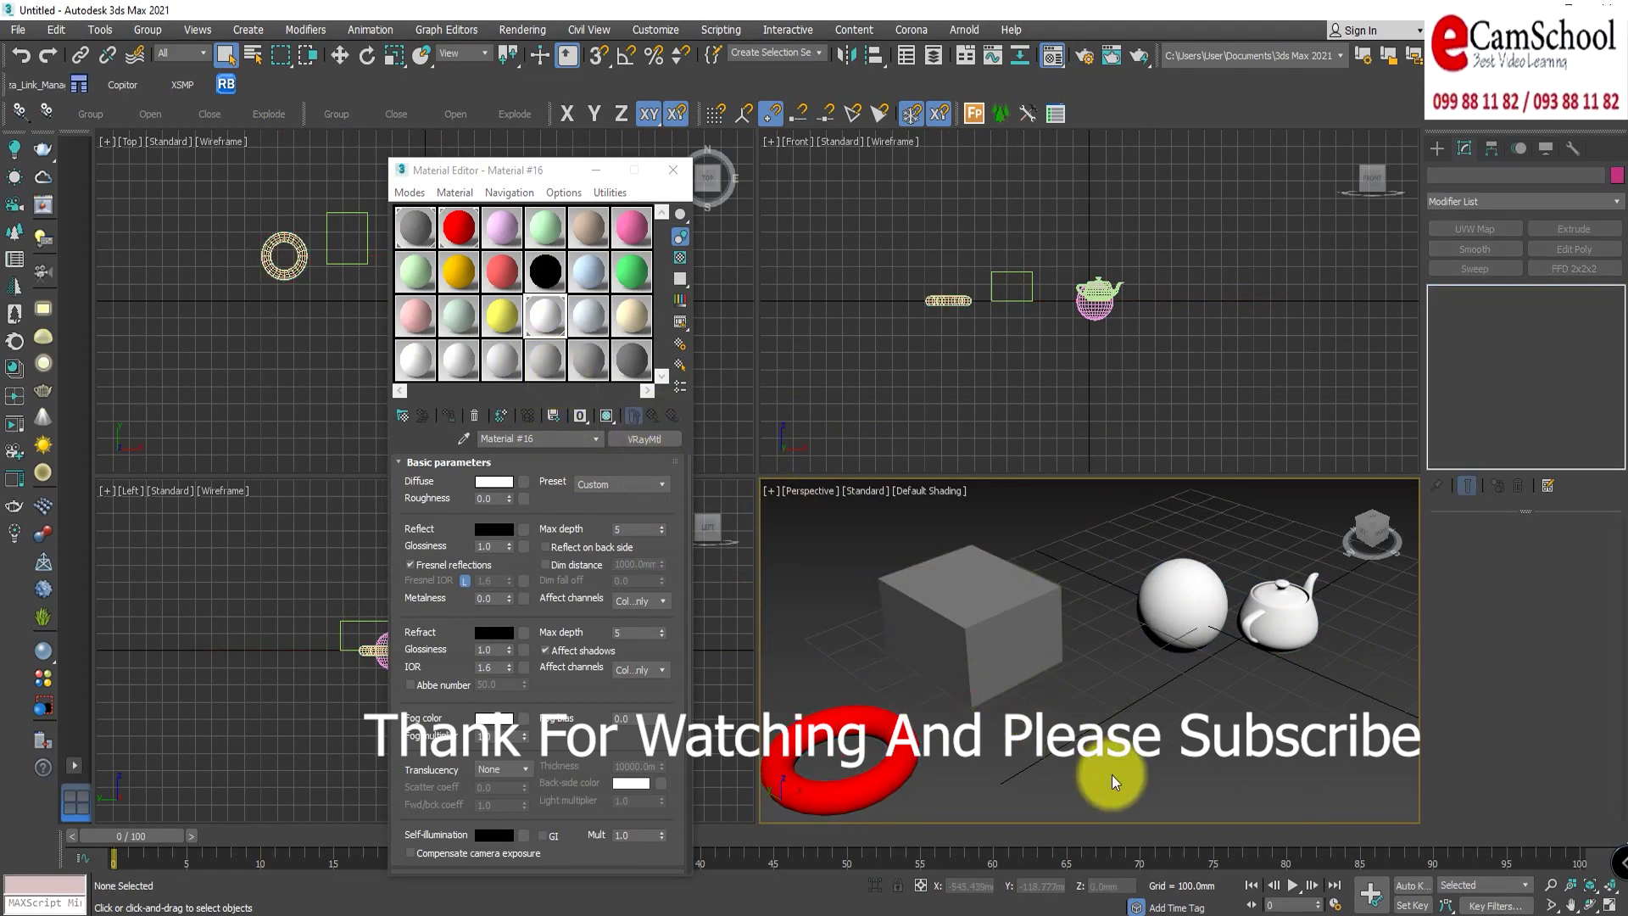